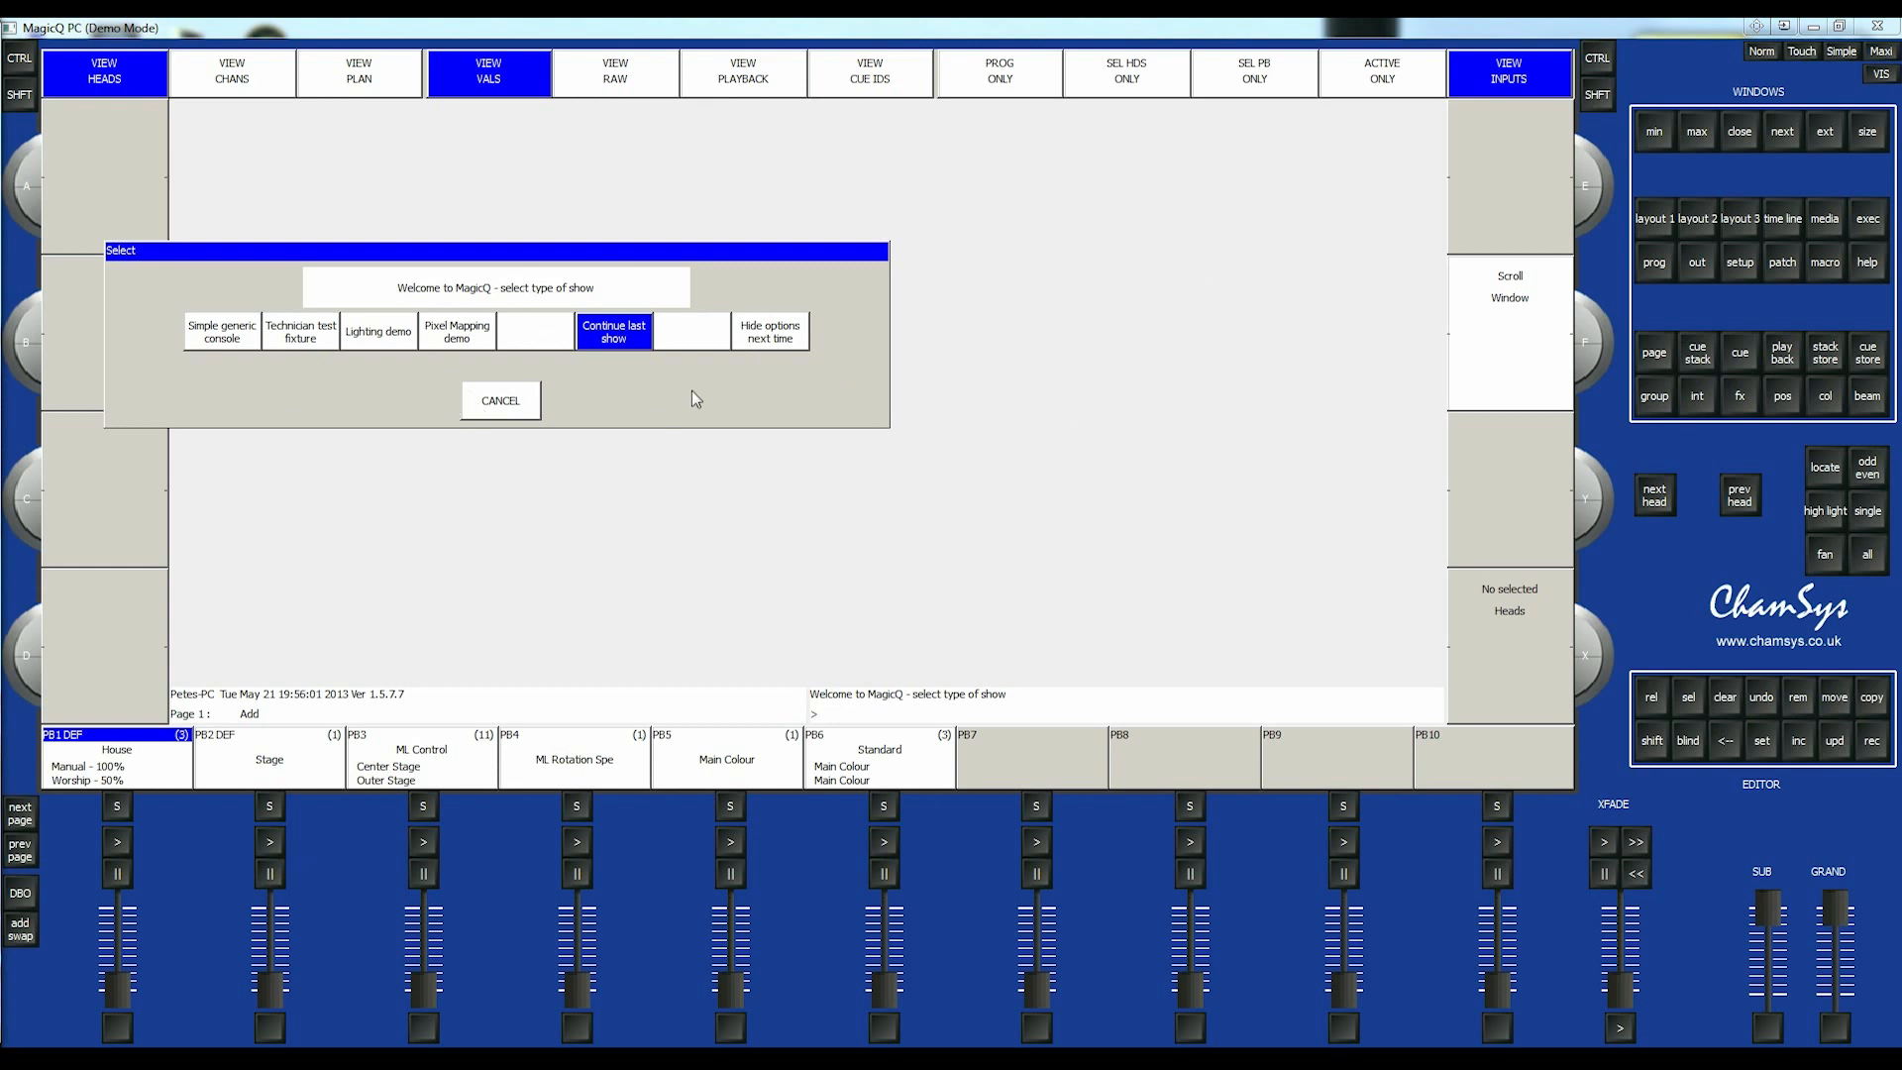
- Continue with the last show and load the show file Kings_Final_01.shw, erasing the current show from memory
click(615, 336)
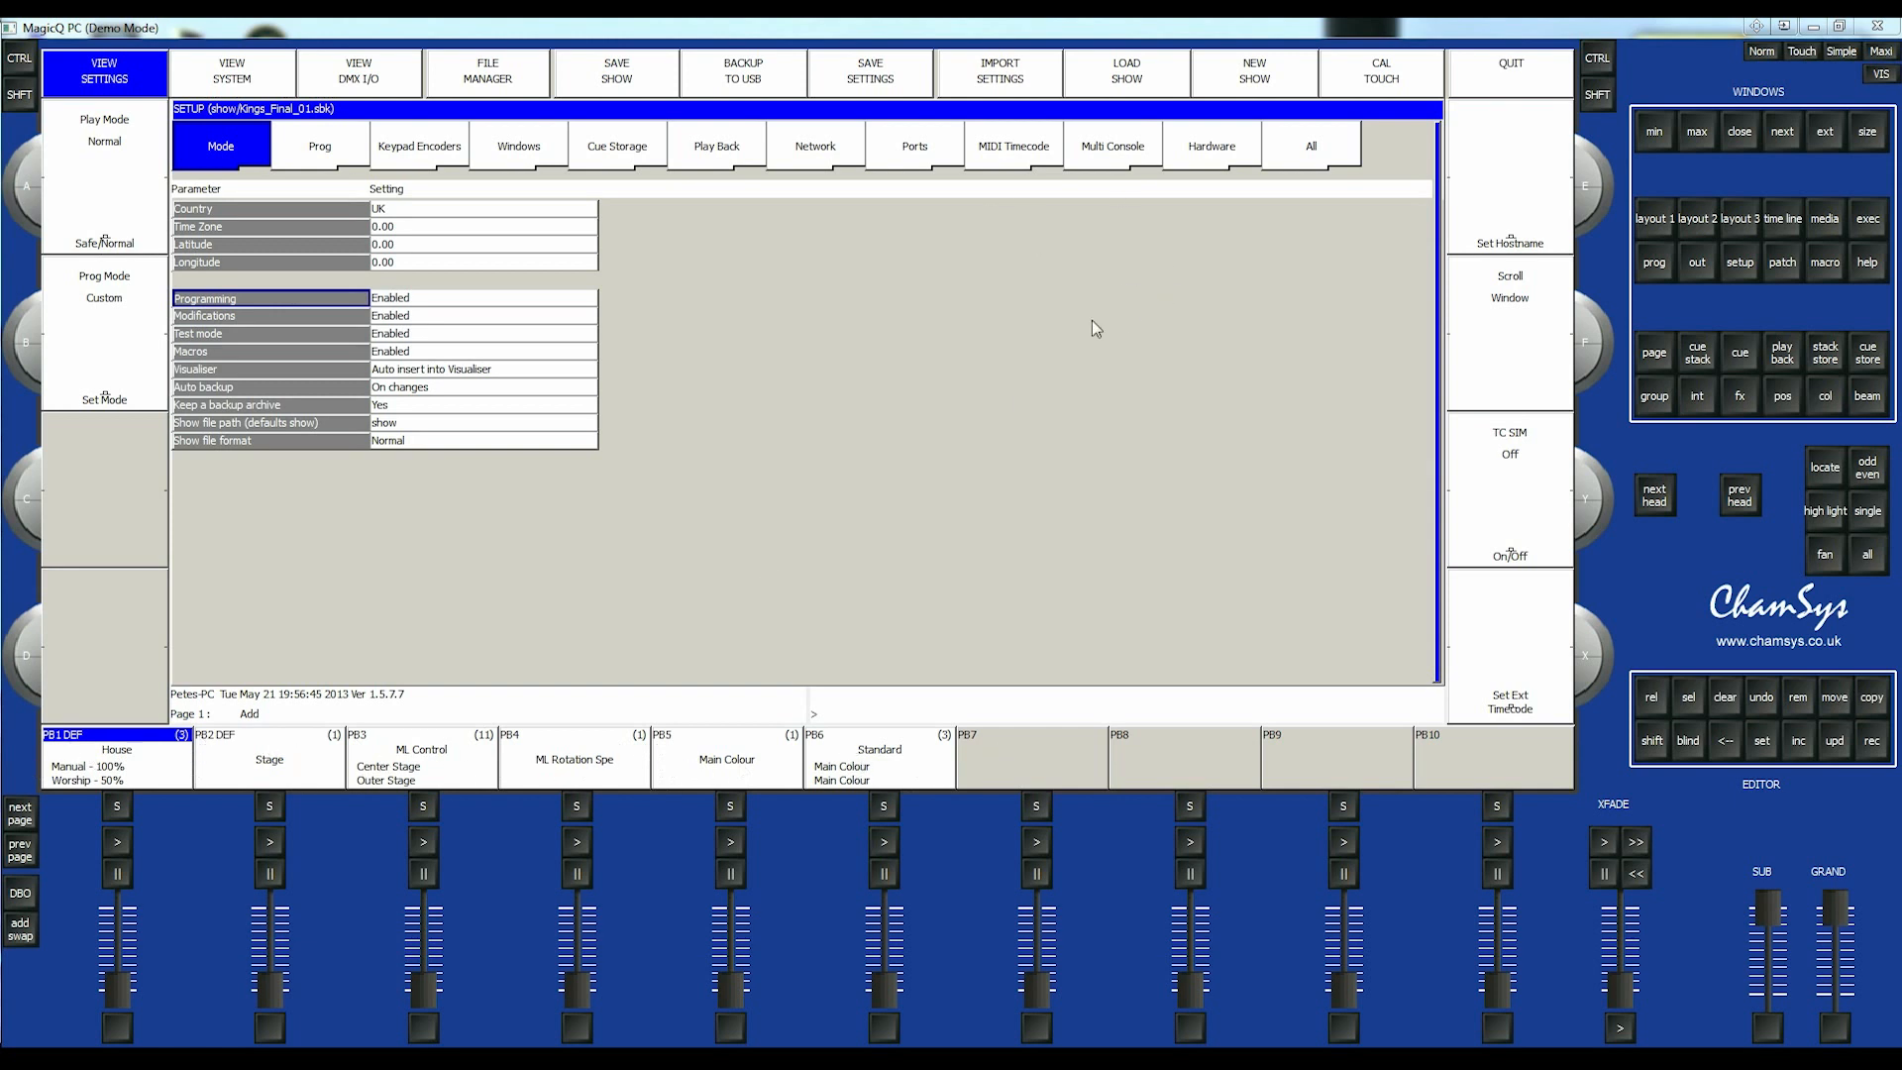
click(1145, 84)
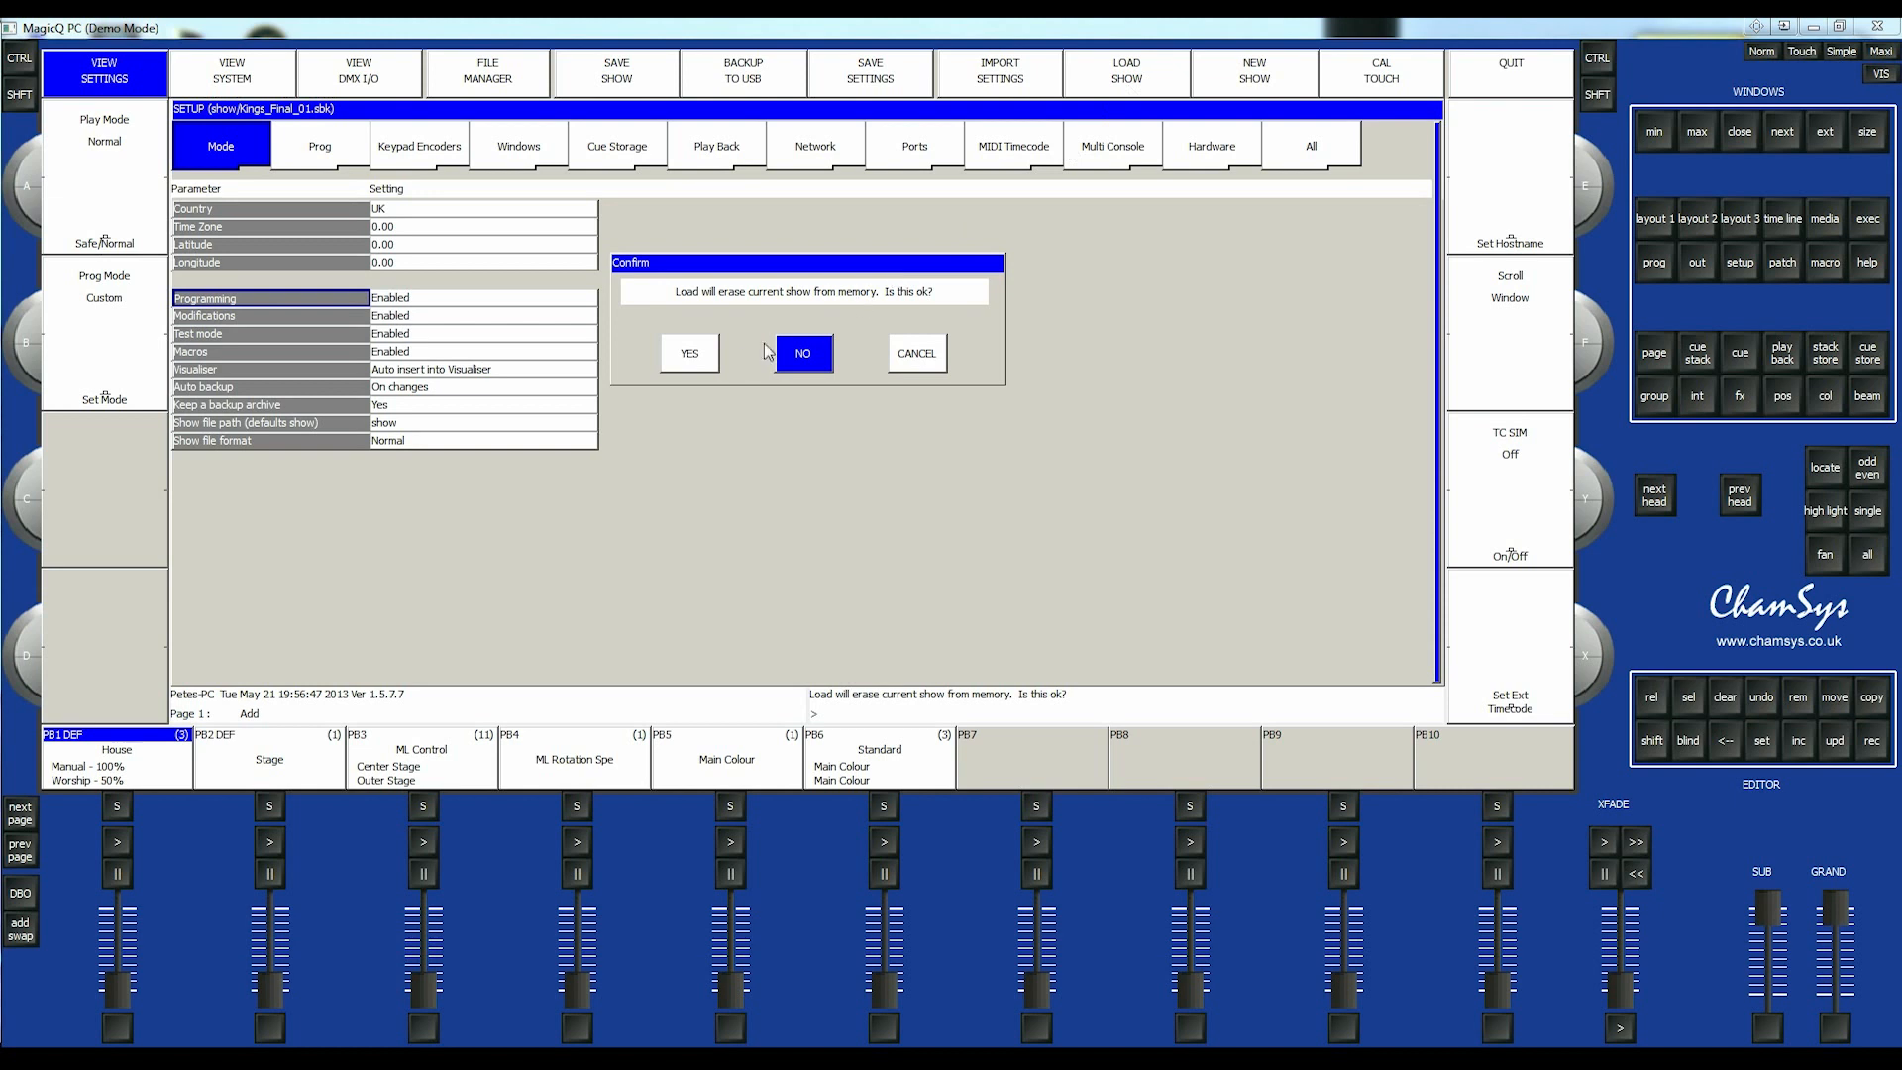
click(705, 357)
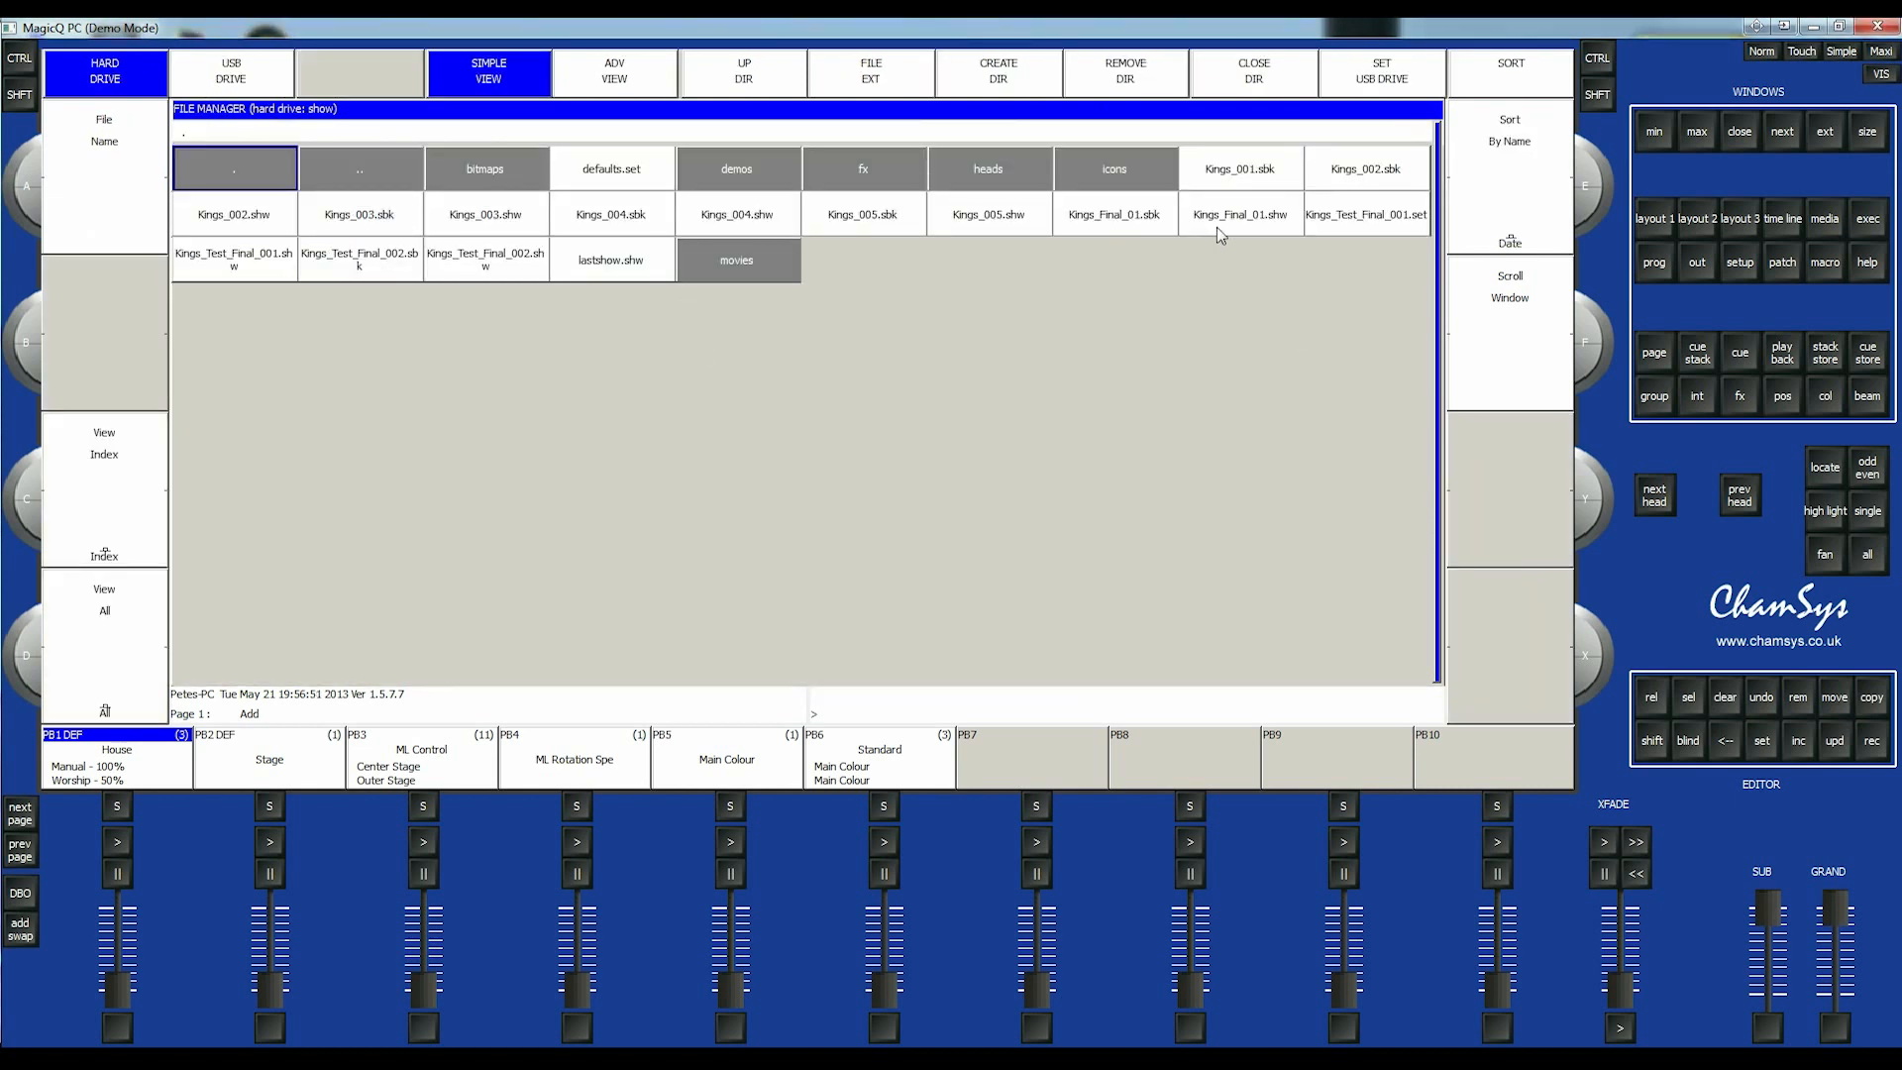
click(1270, 226)
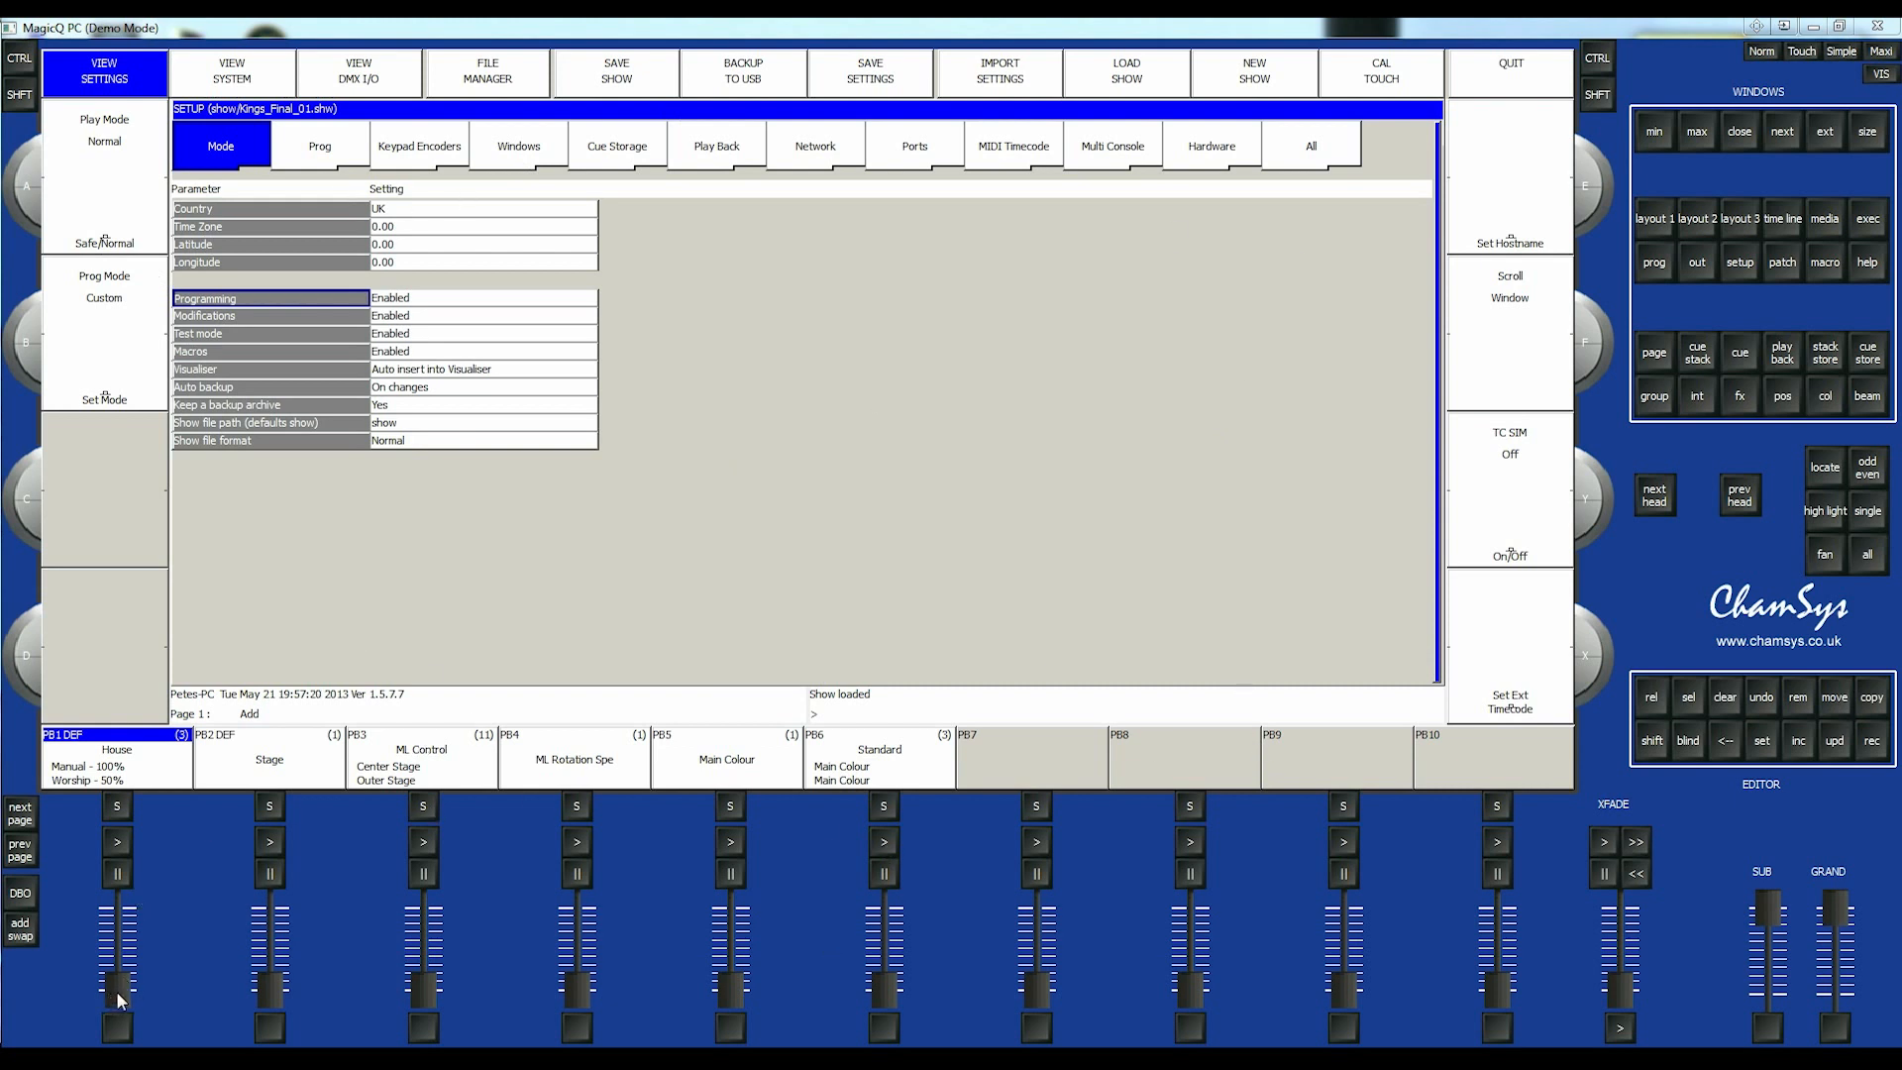
- Raise the Stage playback to full and bring it back down to zero
mouse_move(116, 990)
mouse_down()
mouse_move(126, 880)
mouse_move(124, 995)
mouse_up()
drag(266, 996, 276, 912)
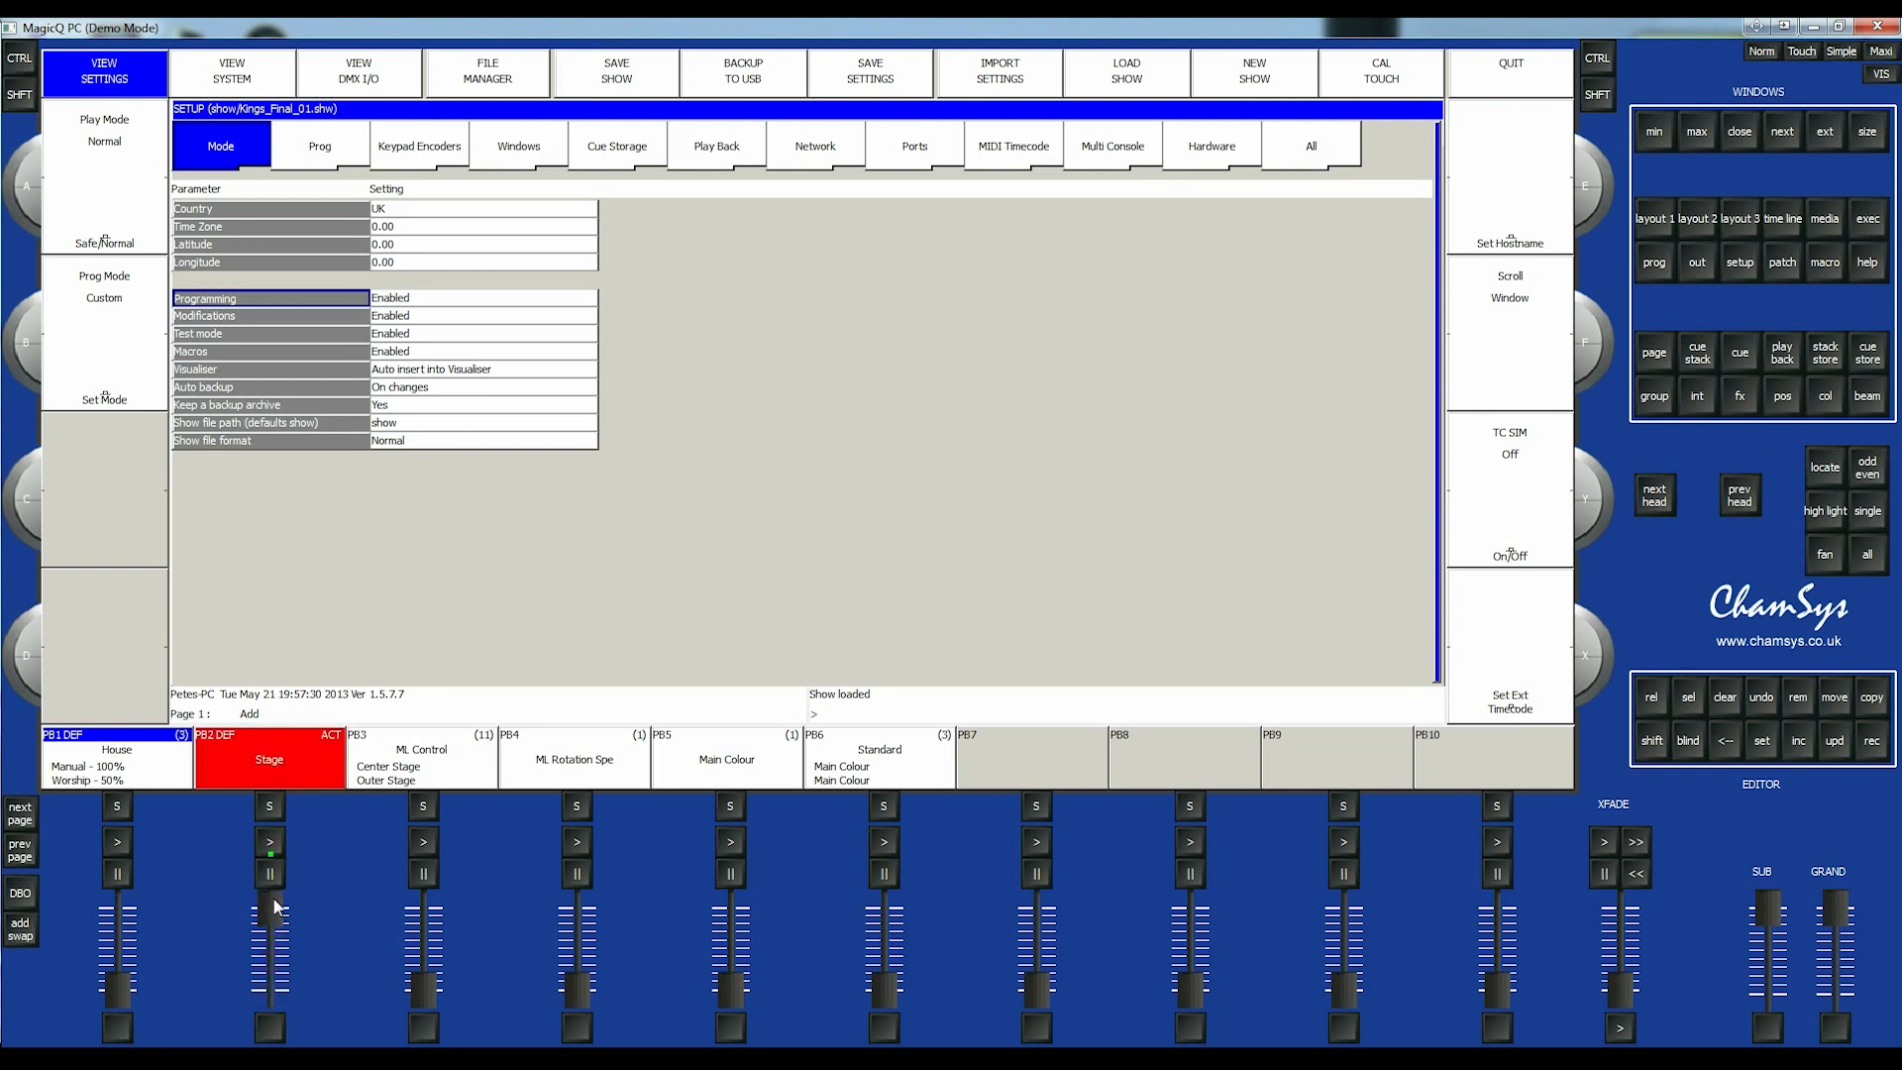
drag(271, 897, 266, 996)
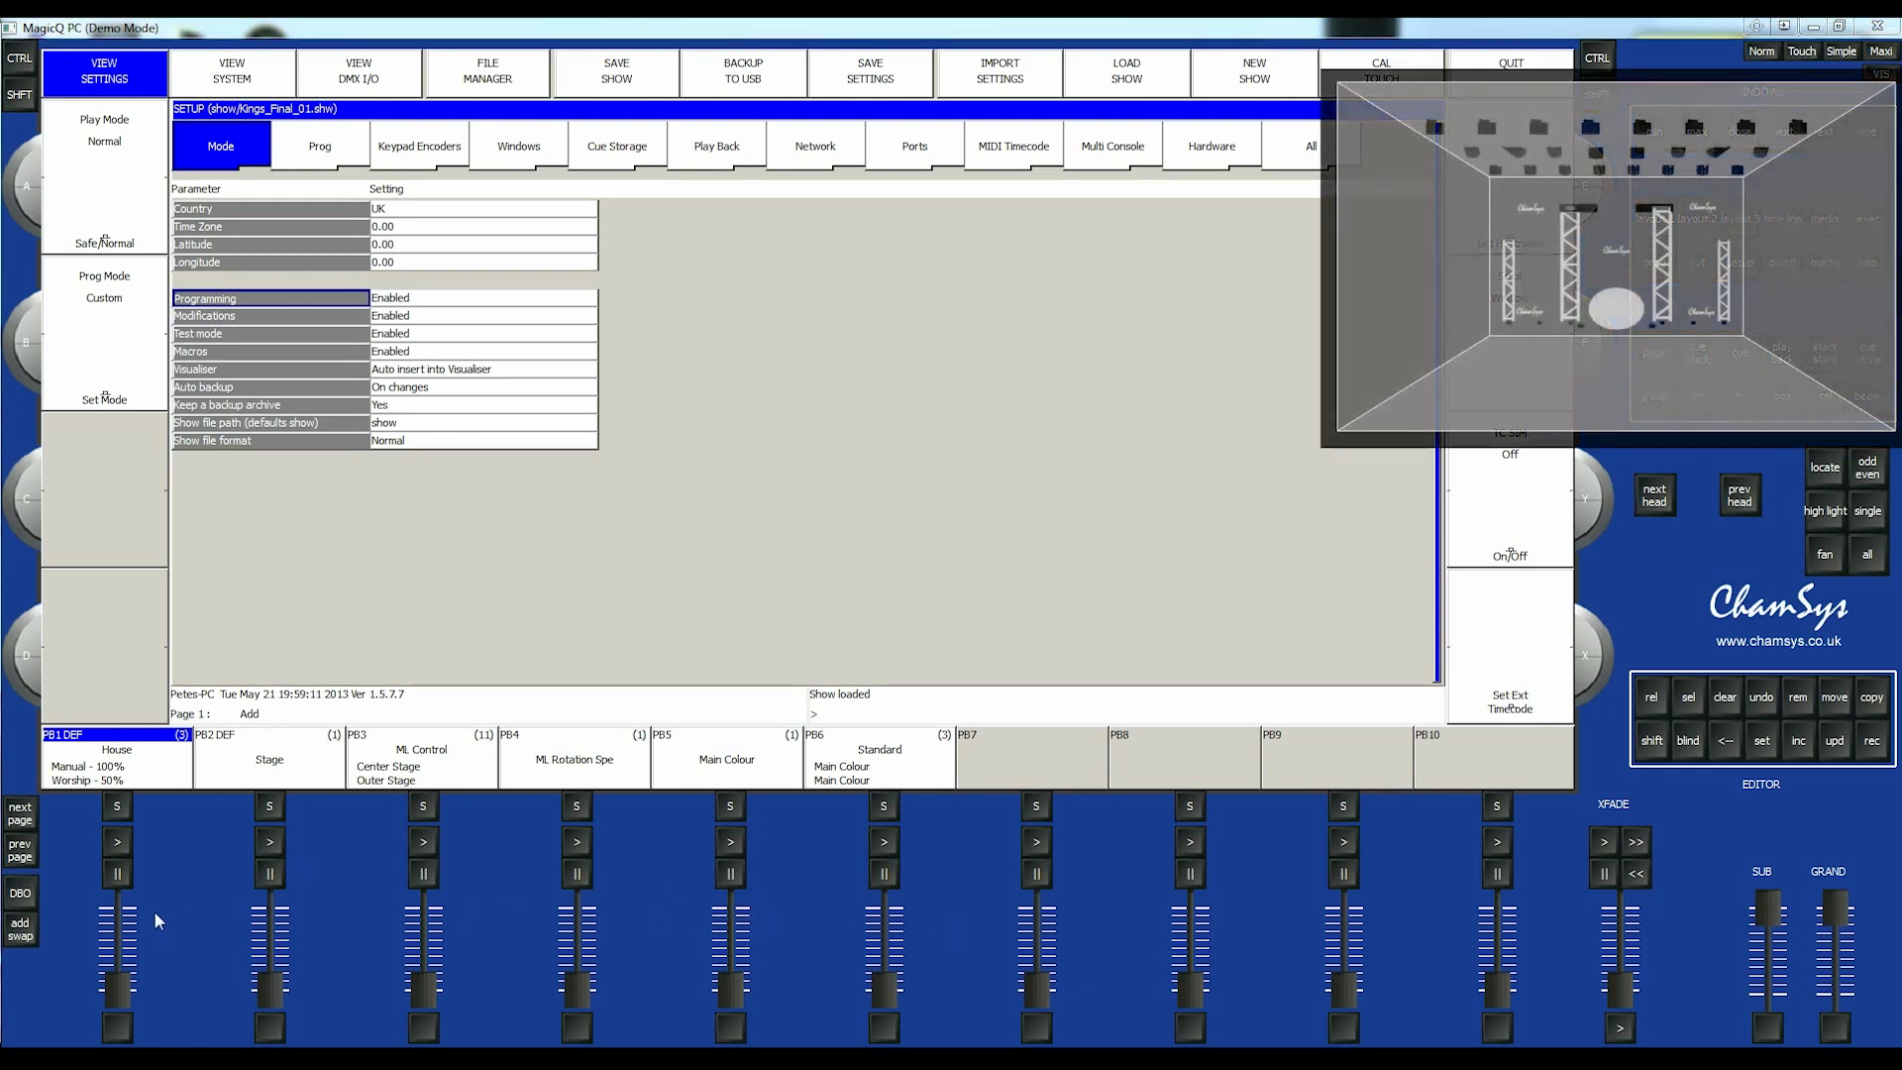
mouse_move(117, 984)
mouse_down()
mouse_move(122, 880)
mouse_move(117, 985)
mouse_up()
mouse_move(270, 986)
mouse_down()
mouse_move(274, 896)
mouse_move(274, 1023)
mouse_up()
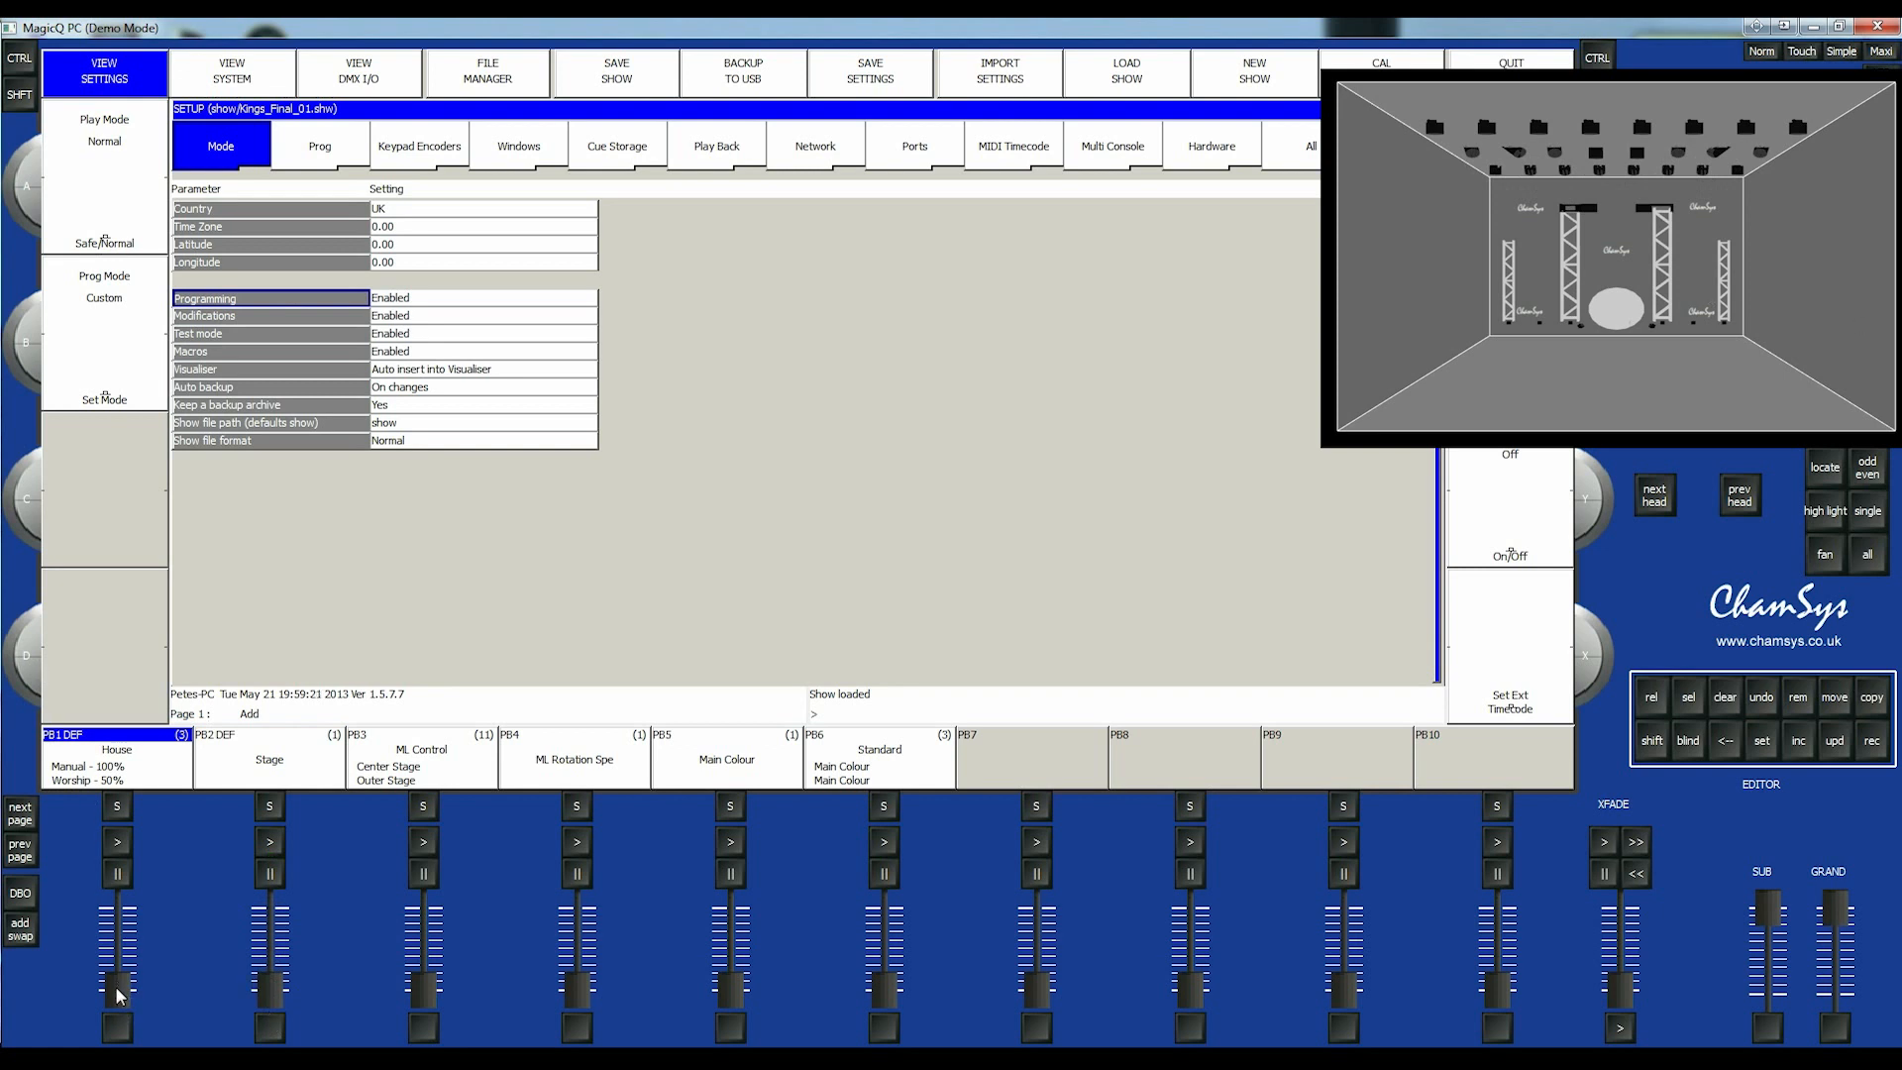
- Bring both the House and Stage playbacks to full, check the lights in the visualiser, and return both to zero
drag(117, 987, 117, 906)
drag(267, 993, 269, 907)
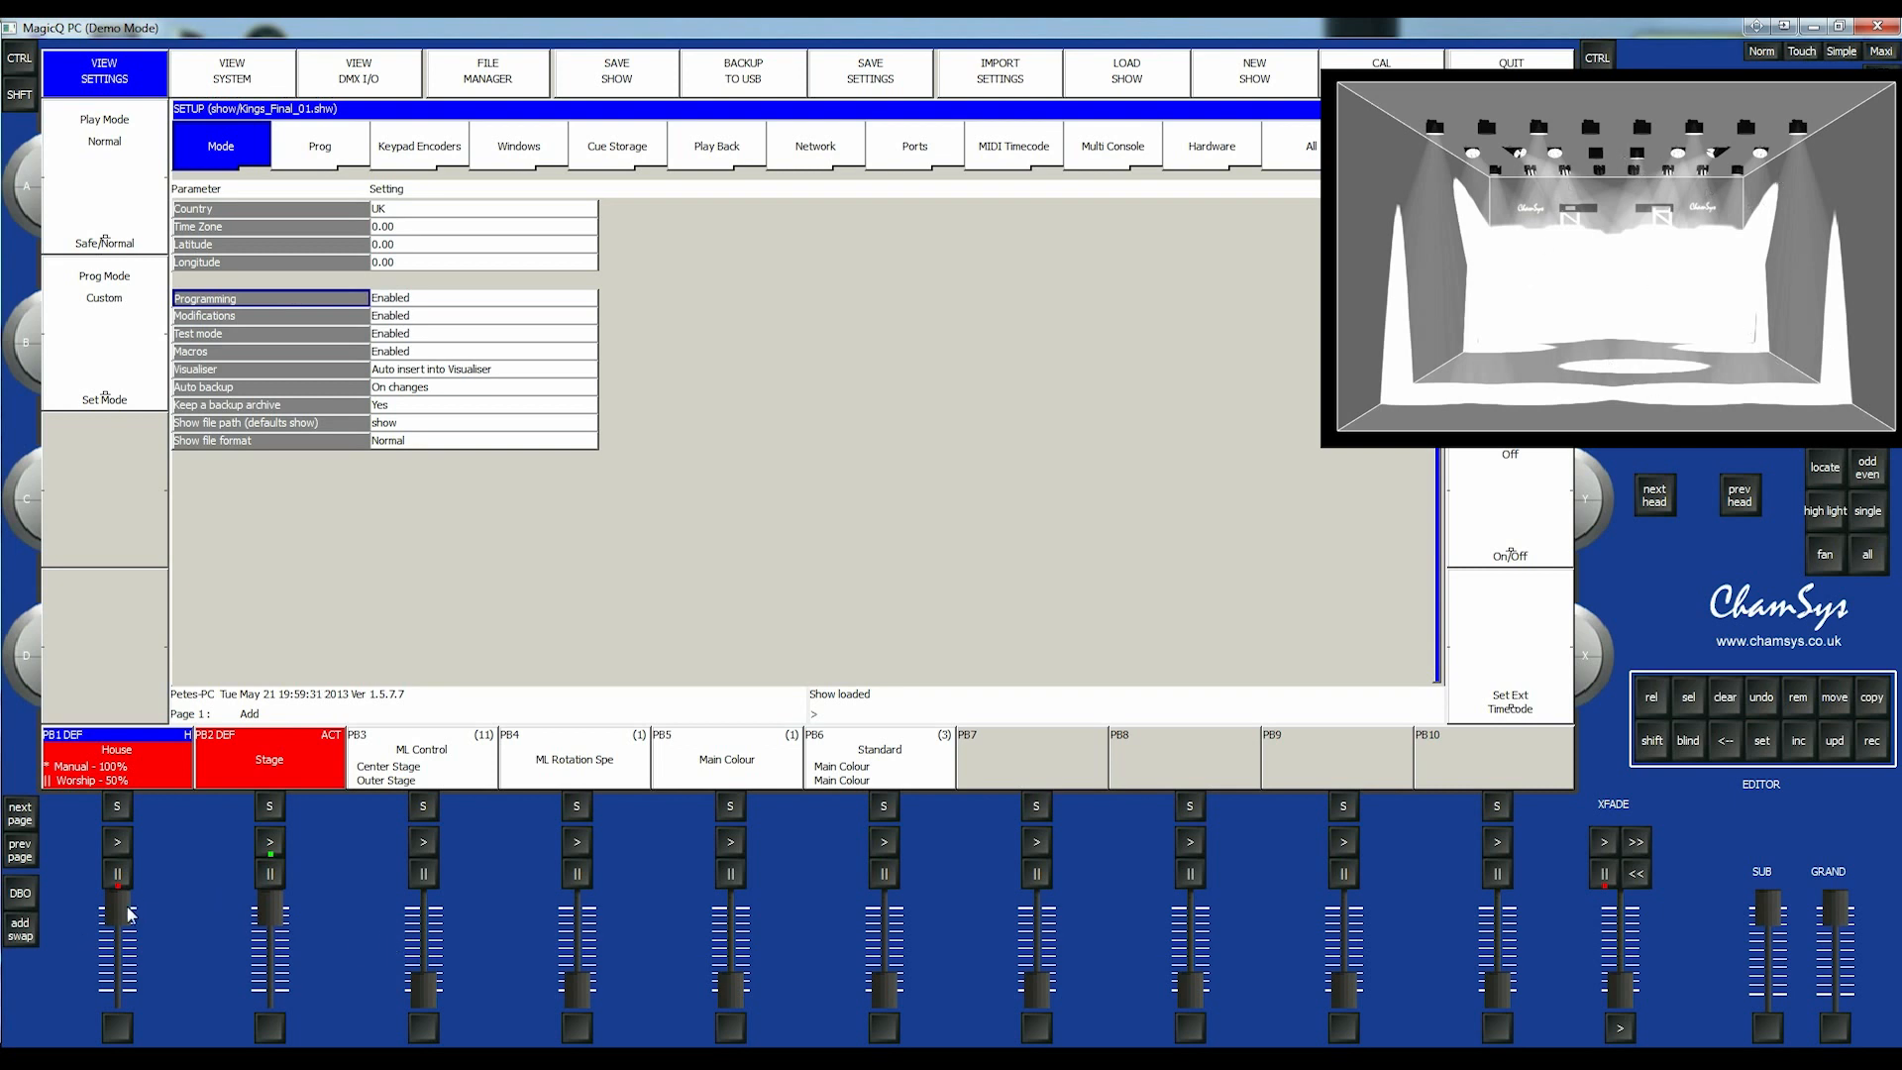
drag(124, 910, 124, 996)
drag(276, 910, 272, 992)
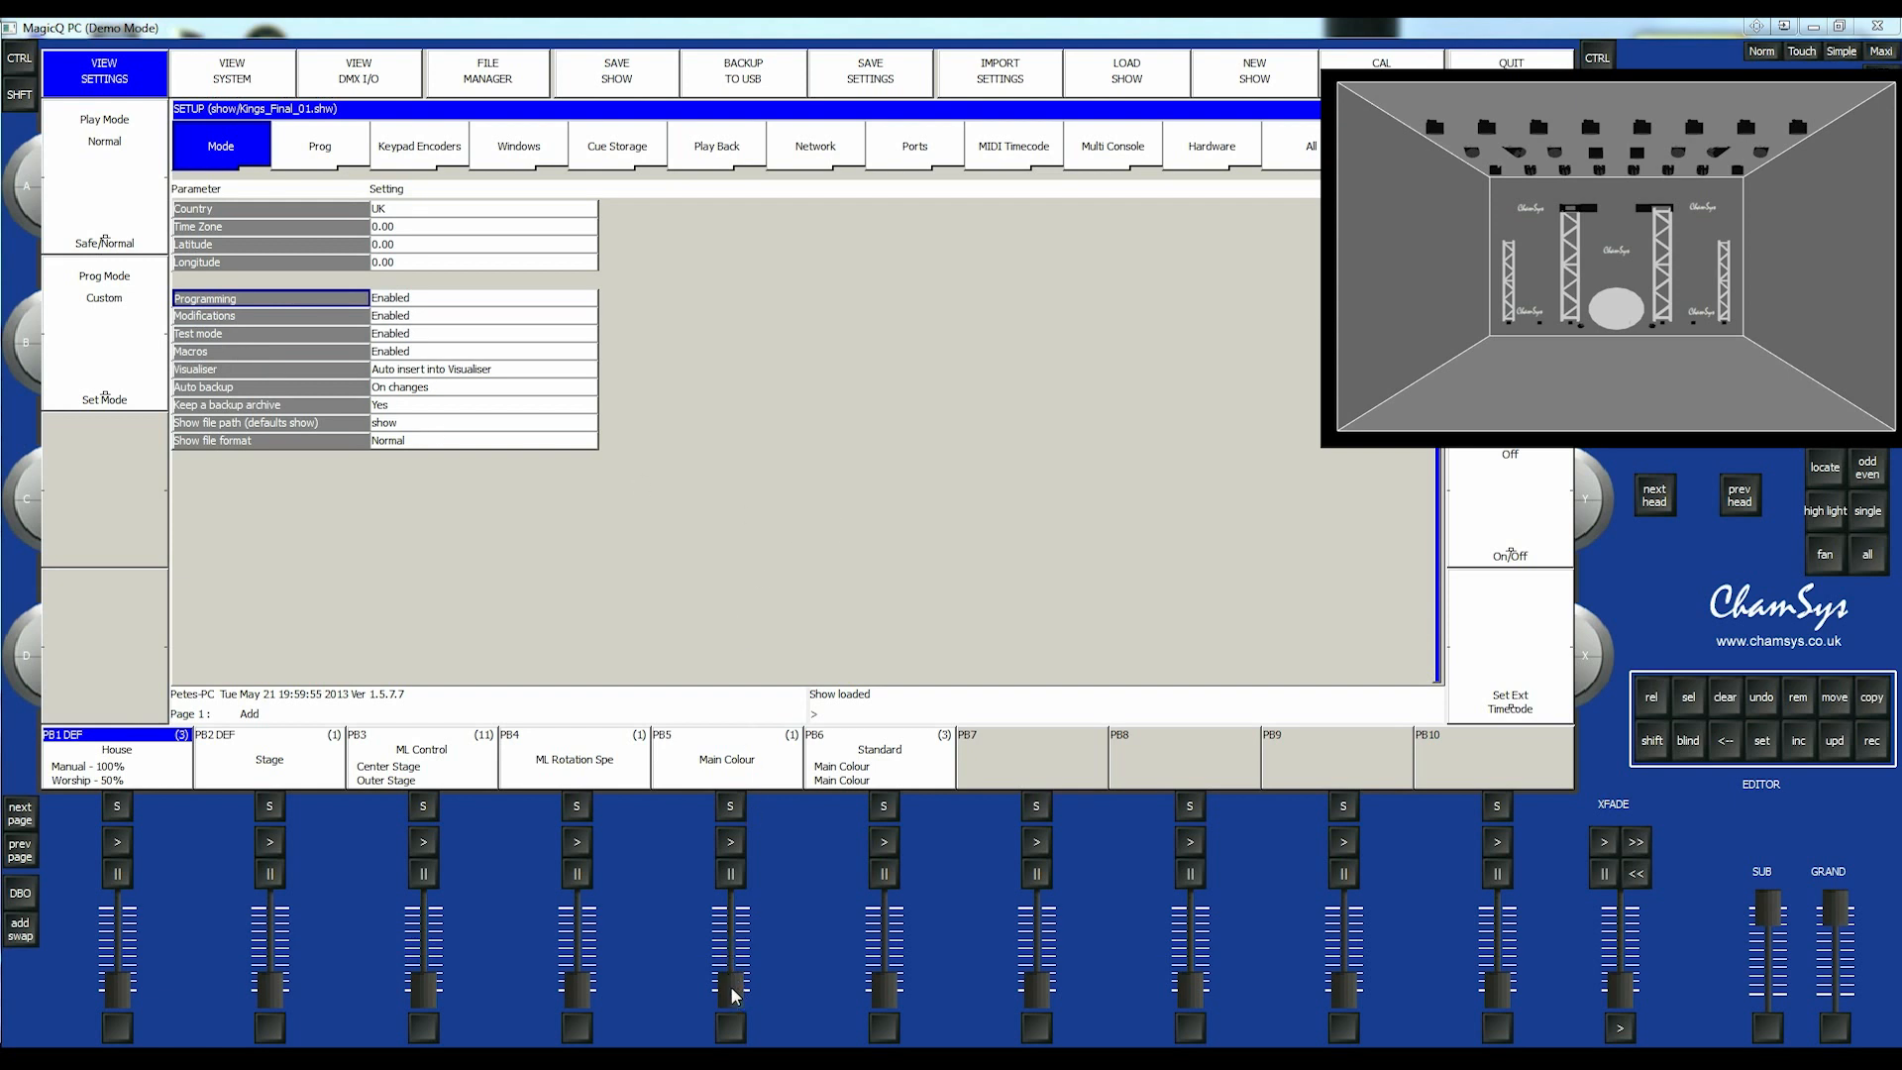
- Bring the Main Colour playback to full and show the patch as a list of channels
drag(729, 985, 731, 907)
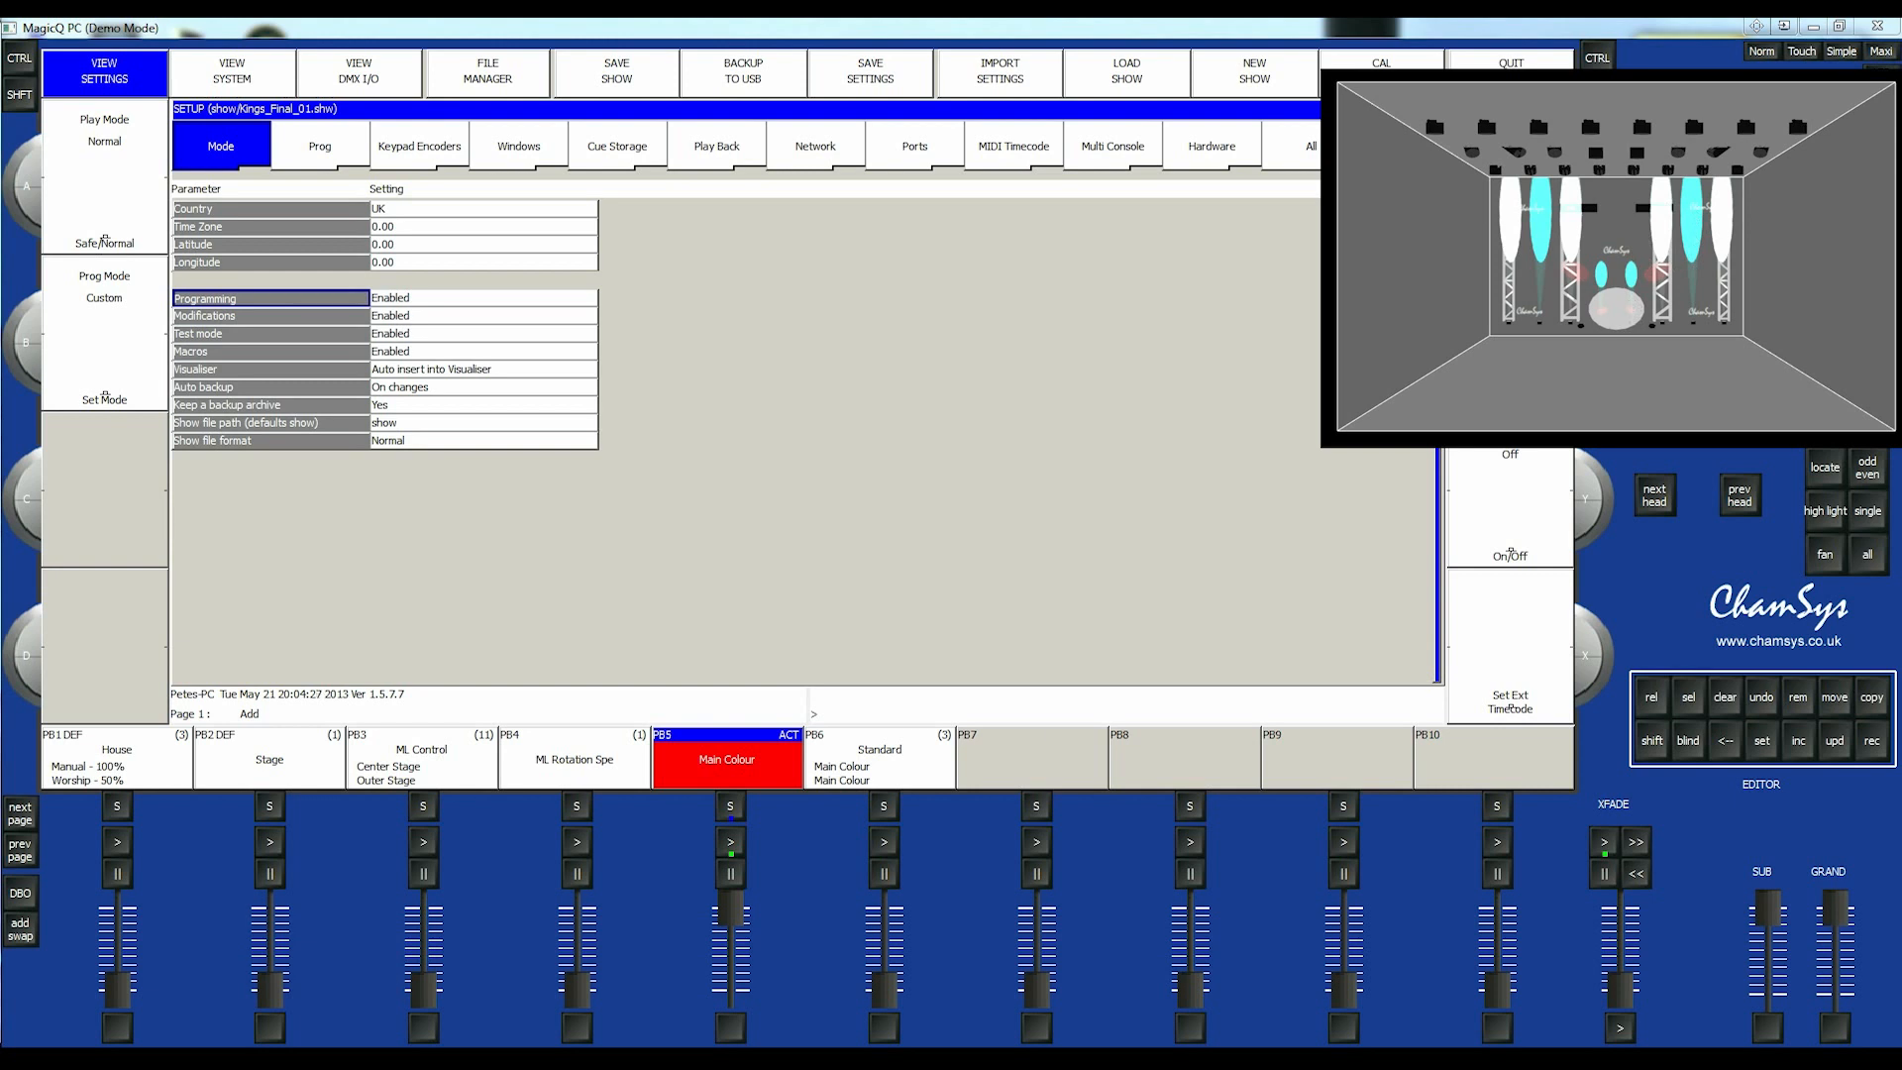
click(1738, 99)
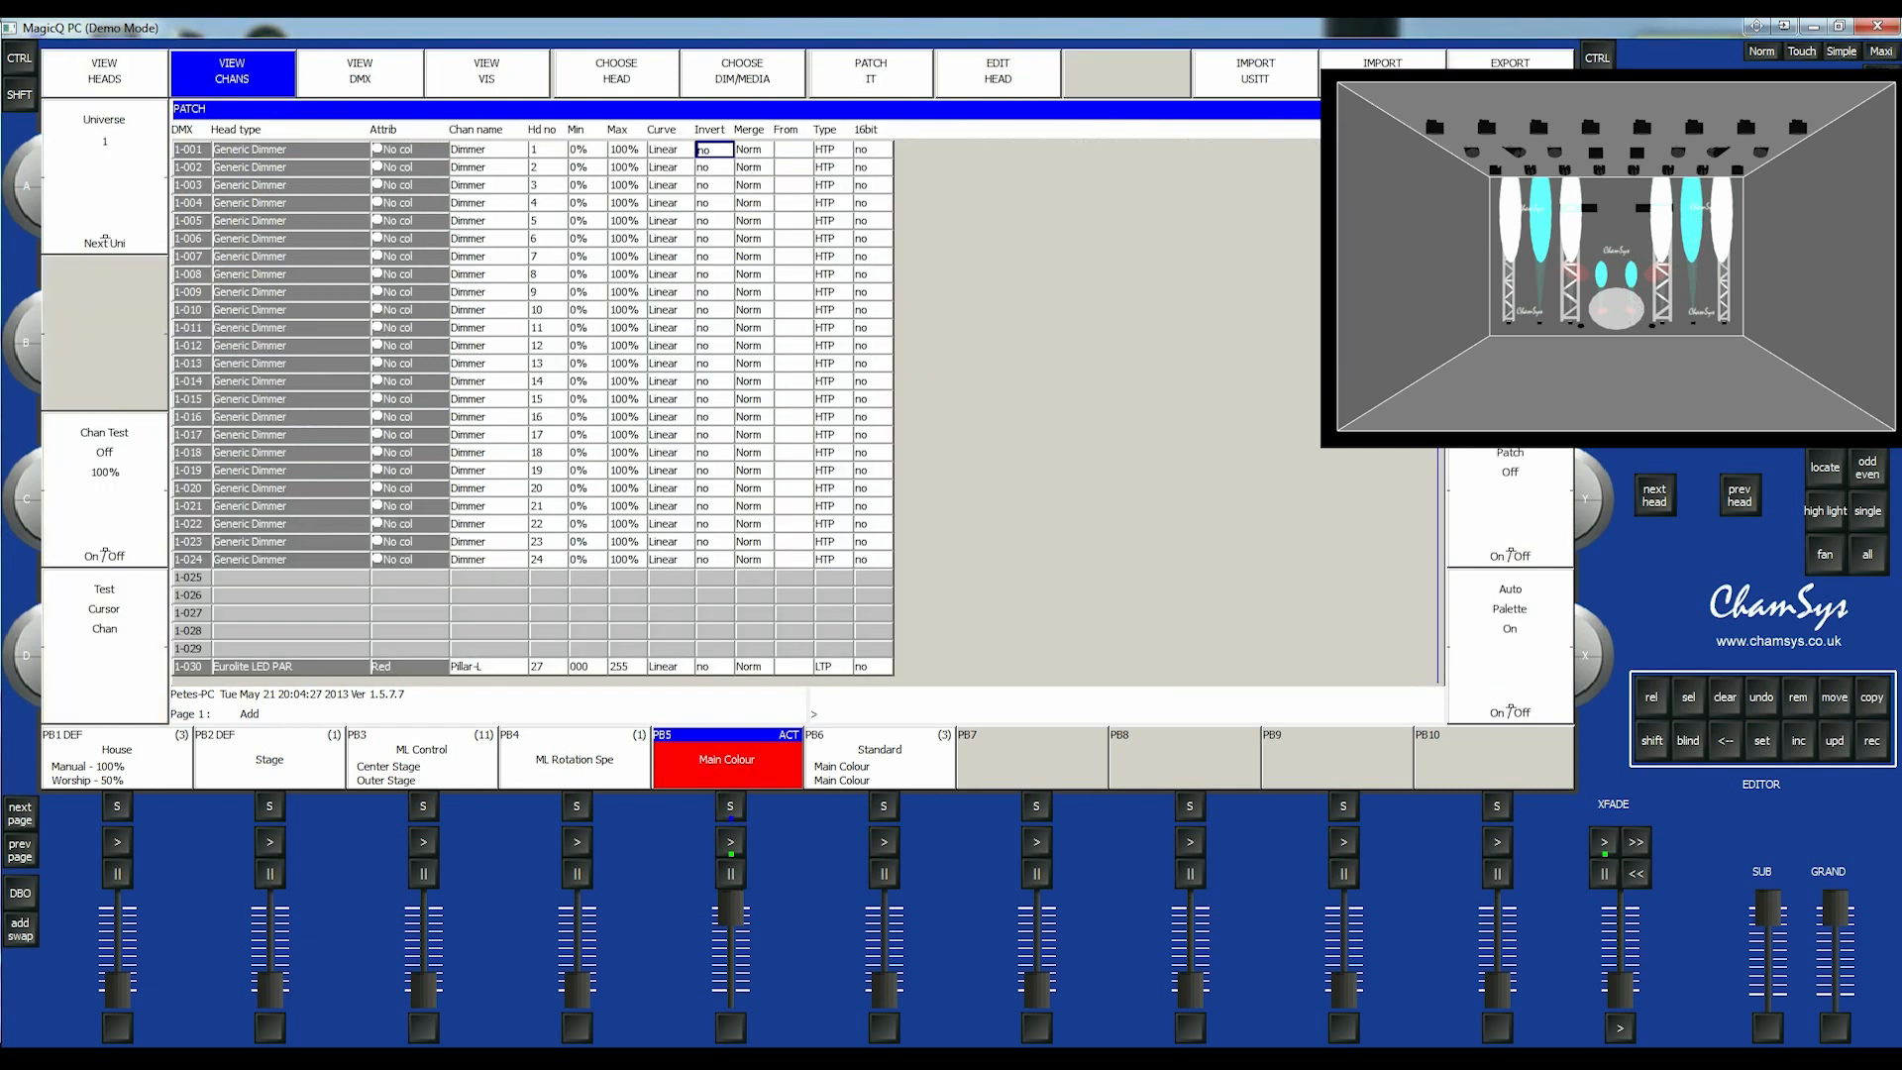
click(117, 63)
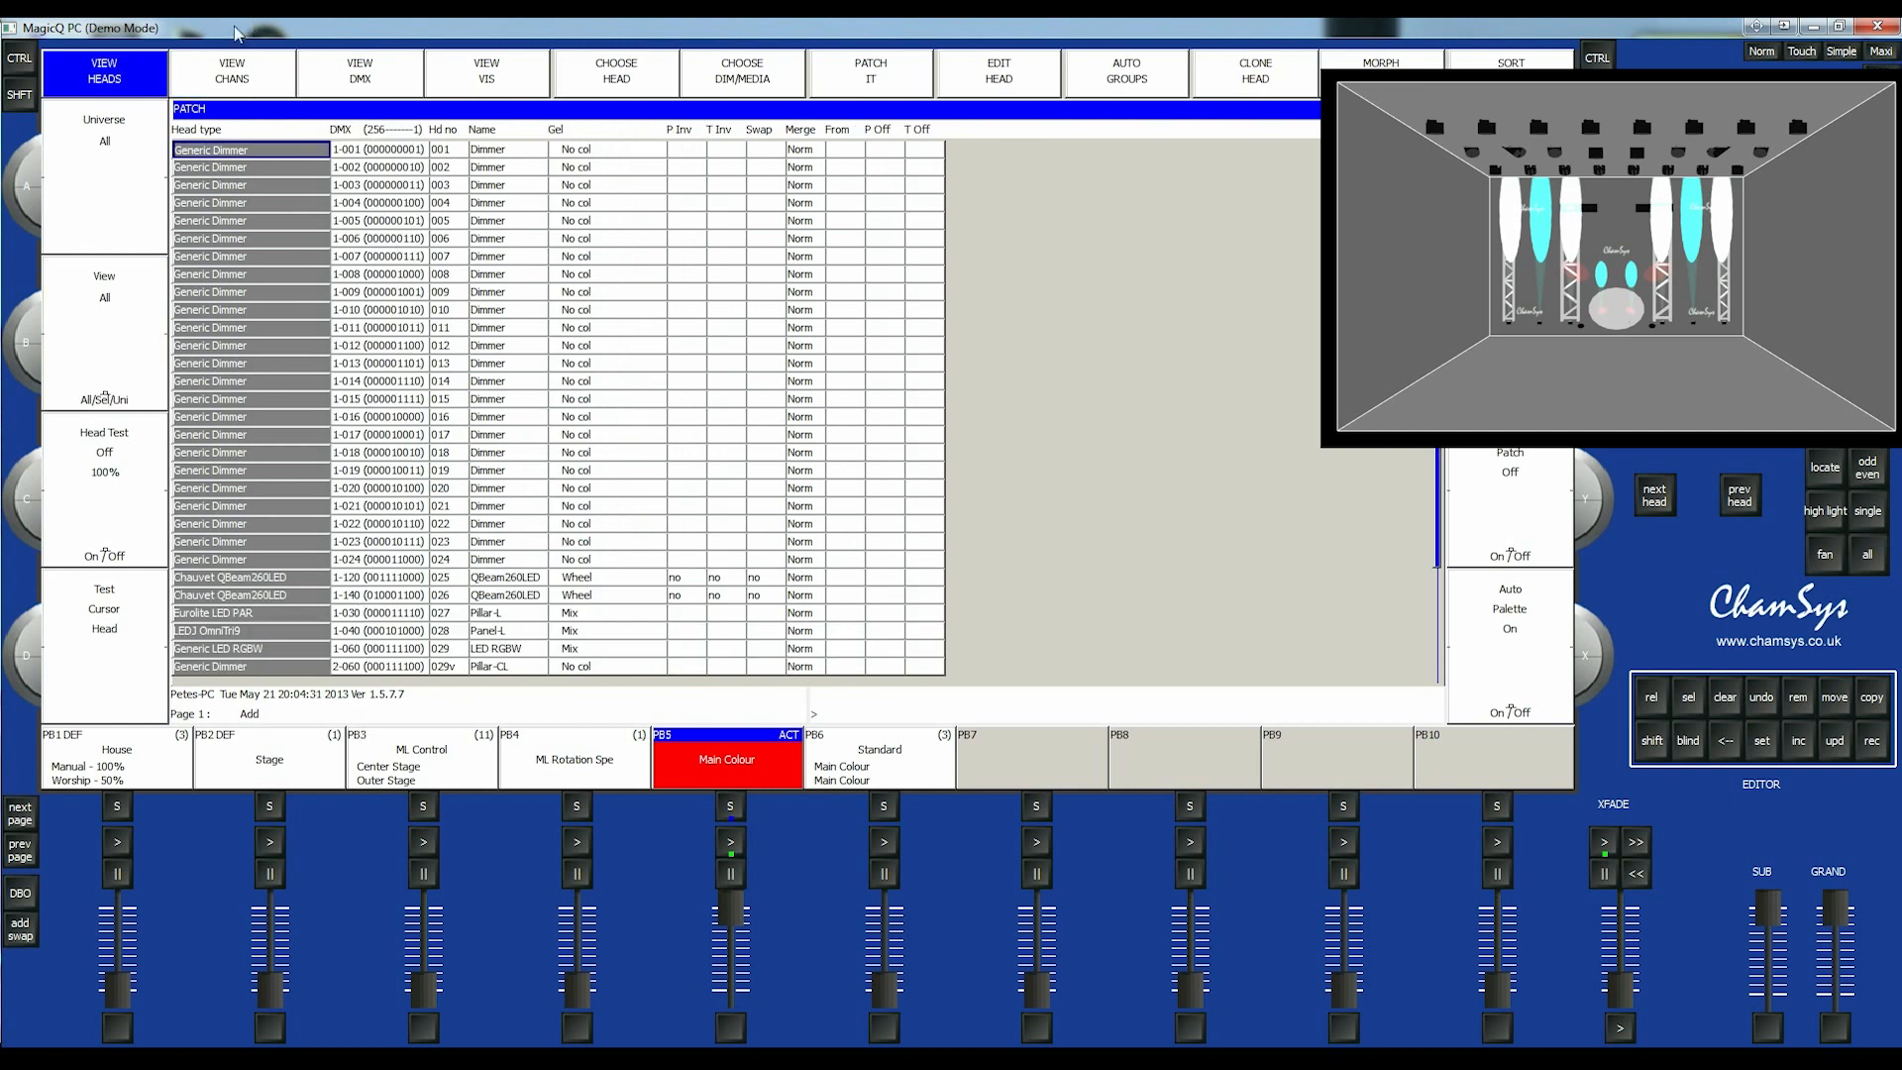
click(248, 88)
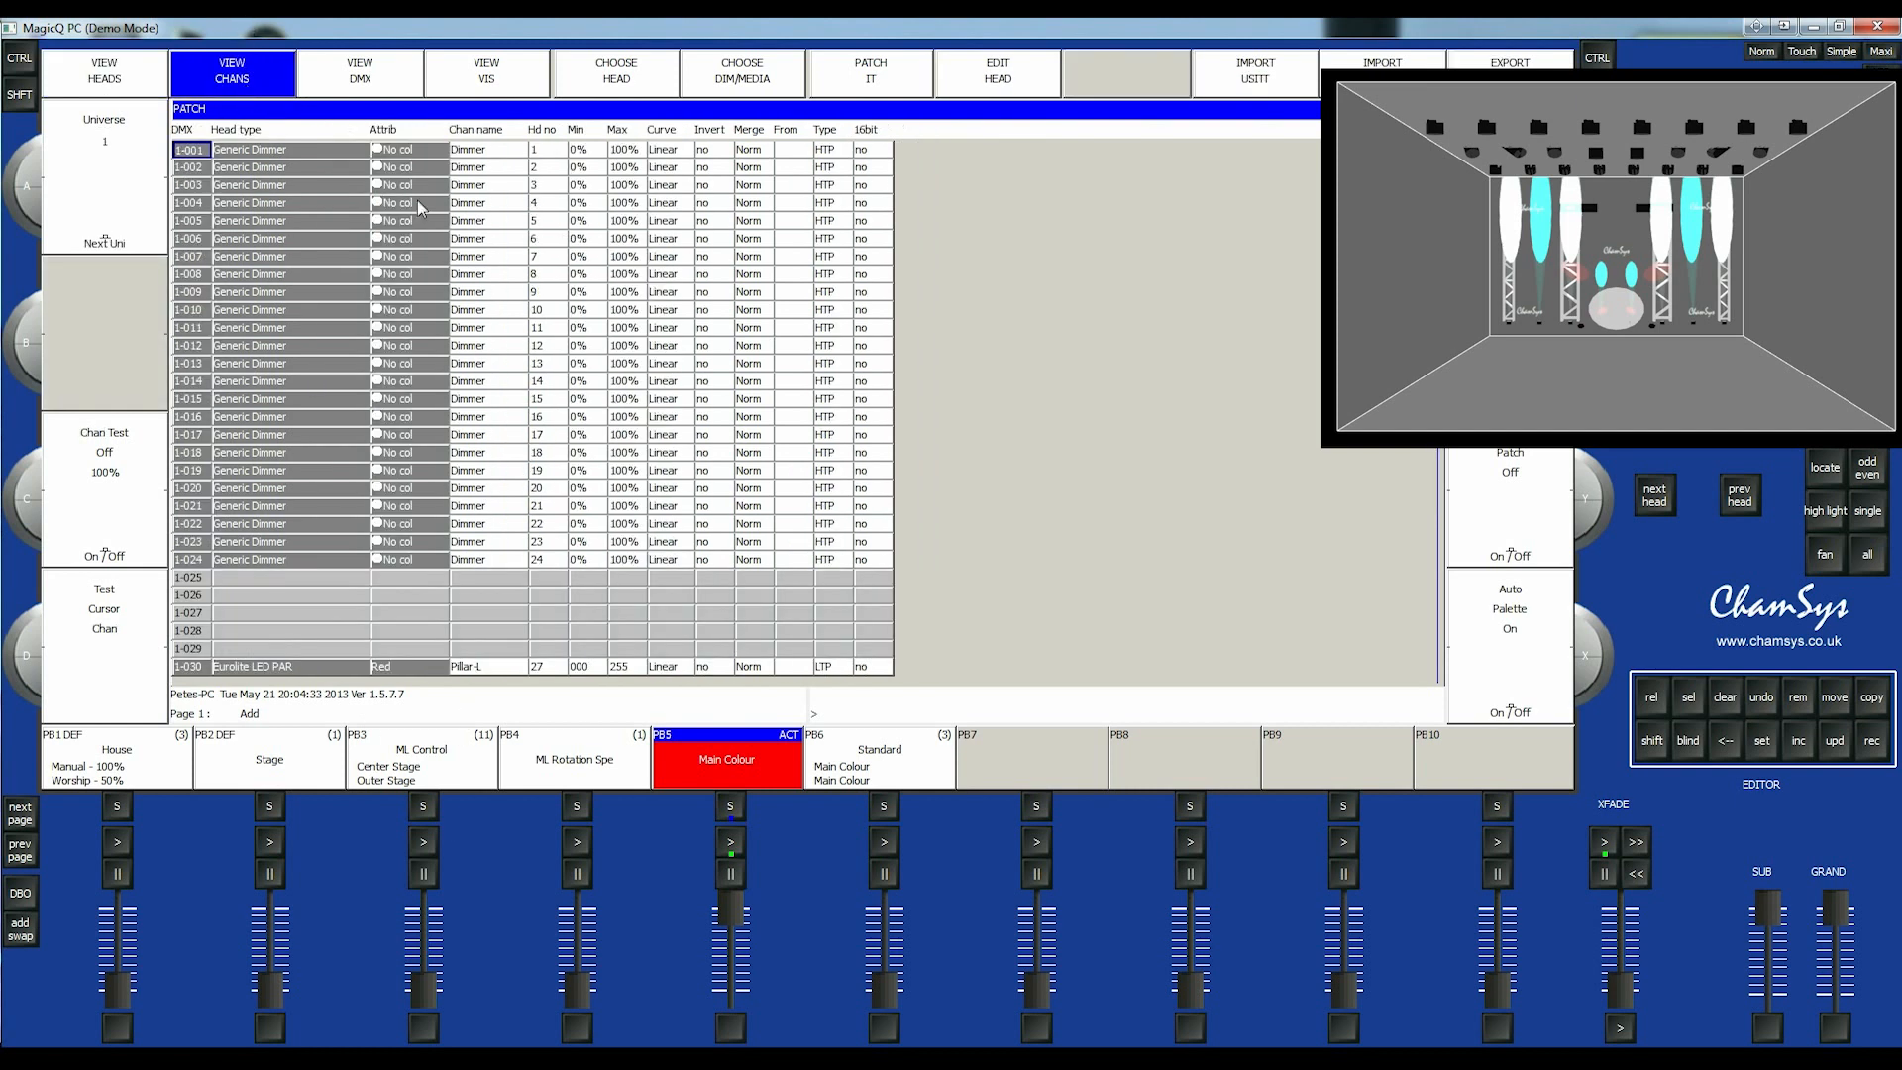
- Examine the universe 1 channel patch from the generic dimmers through to the LED pillar and panel fixtures
key(Down)
key(Down)
key(Down)
key(Down)
key(Down)
key(Up)
key(Up)
key(Up)
key(Down)
key(Down)
key(Down)
key(Down)
key(Down)
key(Down)
key(Down)
key(Down)
key(Down)
key(Down)
key(Down)
key(Down)
key(Down)
key(Home)
key(End)
key(Down)
key(Down)
scroll(1043, 537, down, 20)
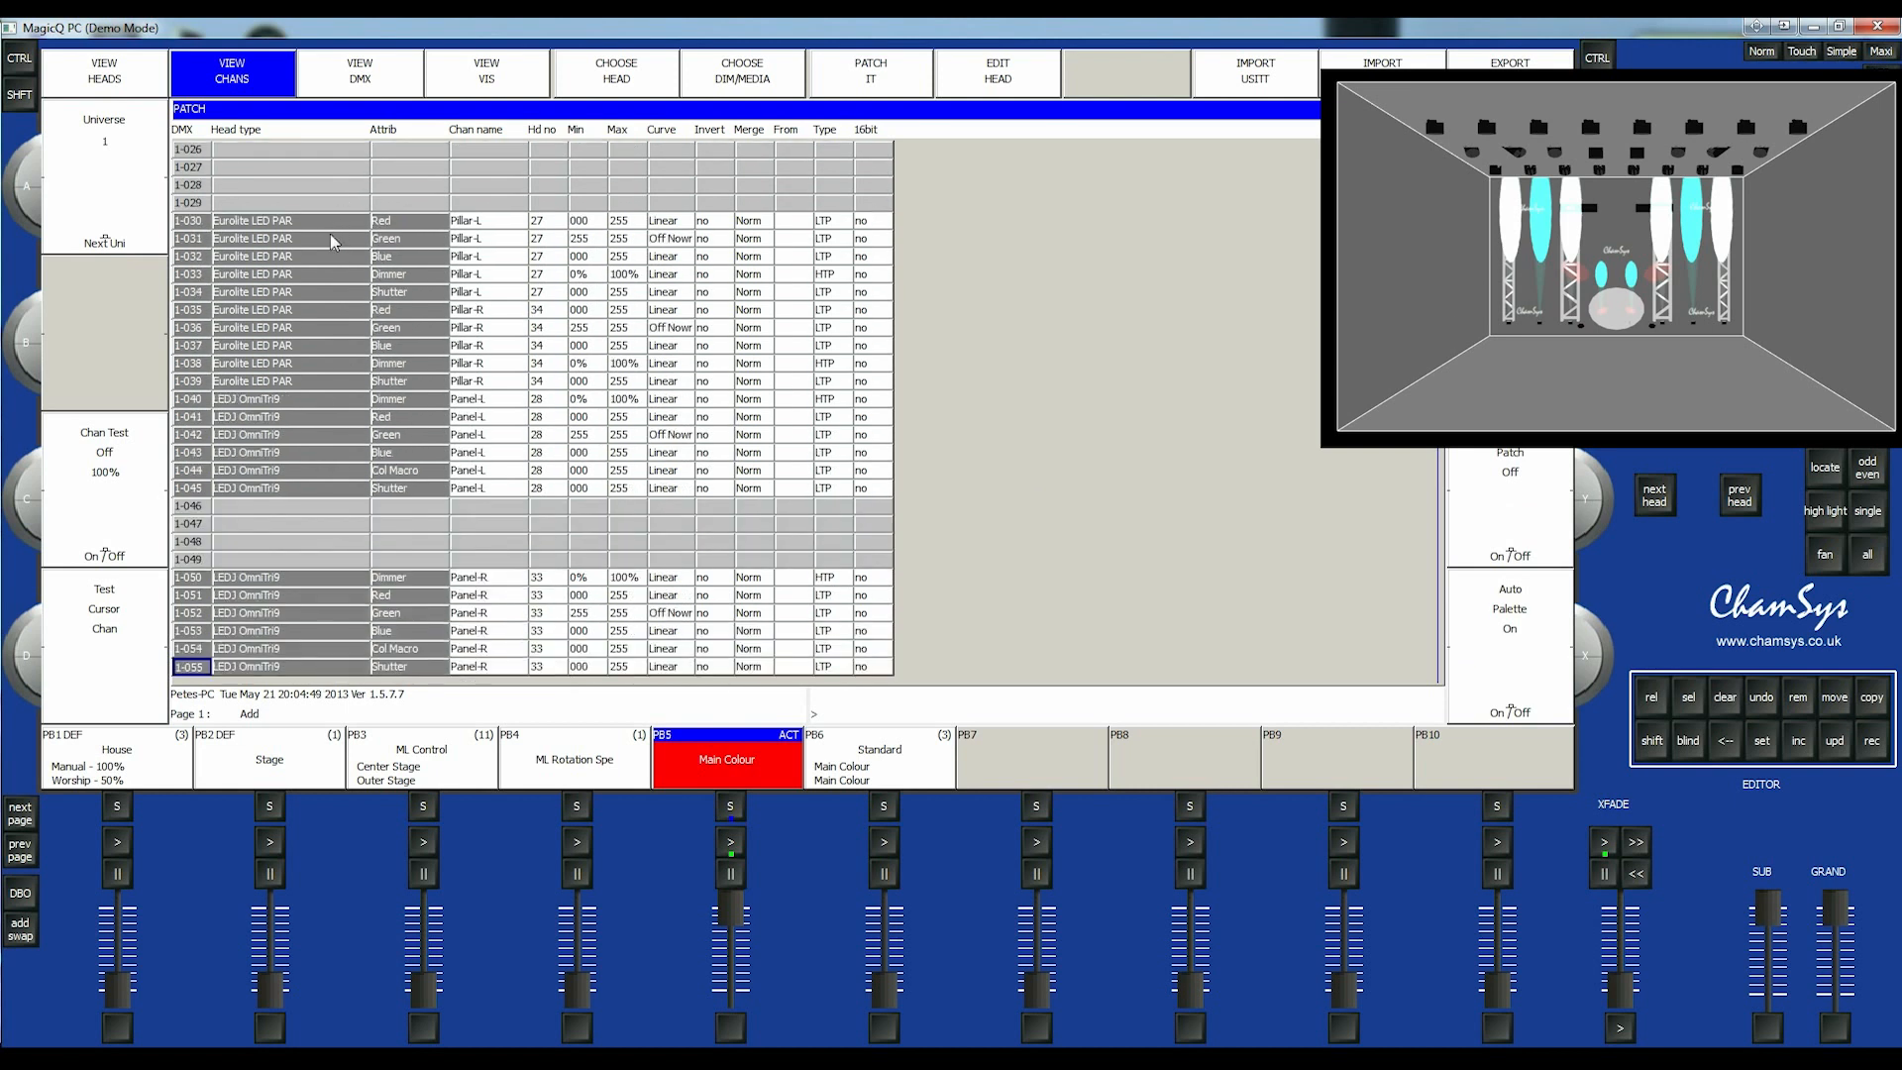
scroll(481, 349, down, 5)
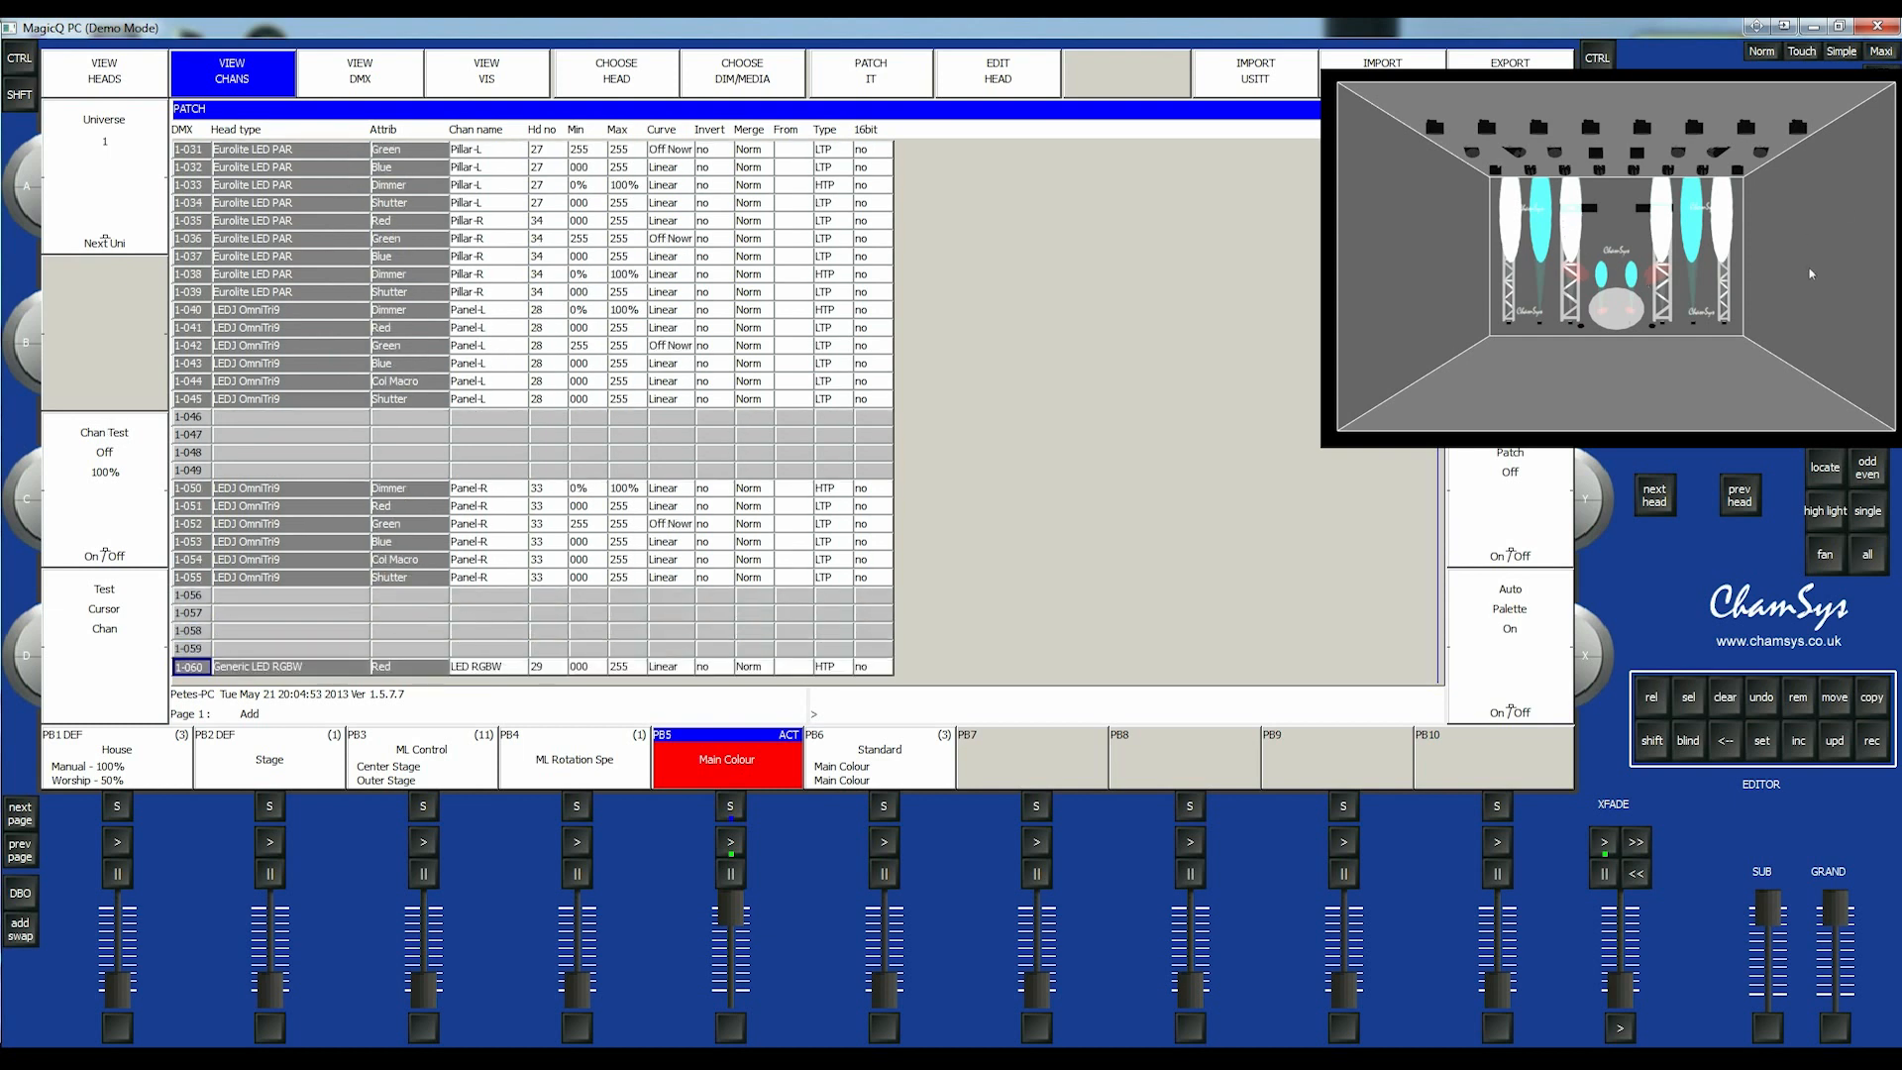
- Set Invert to yes for Panel-L's red, green and blue channels, 1-041 to 1-043
key(Up)
key(Up)
key(Up)
key(Up)
key(Up)
key(Up)
key(Up)
key(Up)
key(Up)
key(Up)
key(Up)
key(Up)
key(Up)
key(Up)
key(Up)
key(Up)
key(Up)
key(Up)
key(Up)
key(Up)
key(Up)
key(Up)
key(Up)
key(Up)
key(Up)
key(Up)
key(Up)
key(Up)
key(Up)
key(Up)
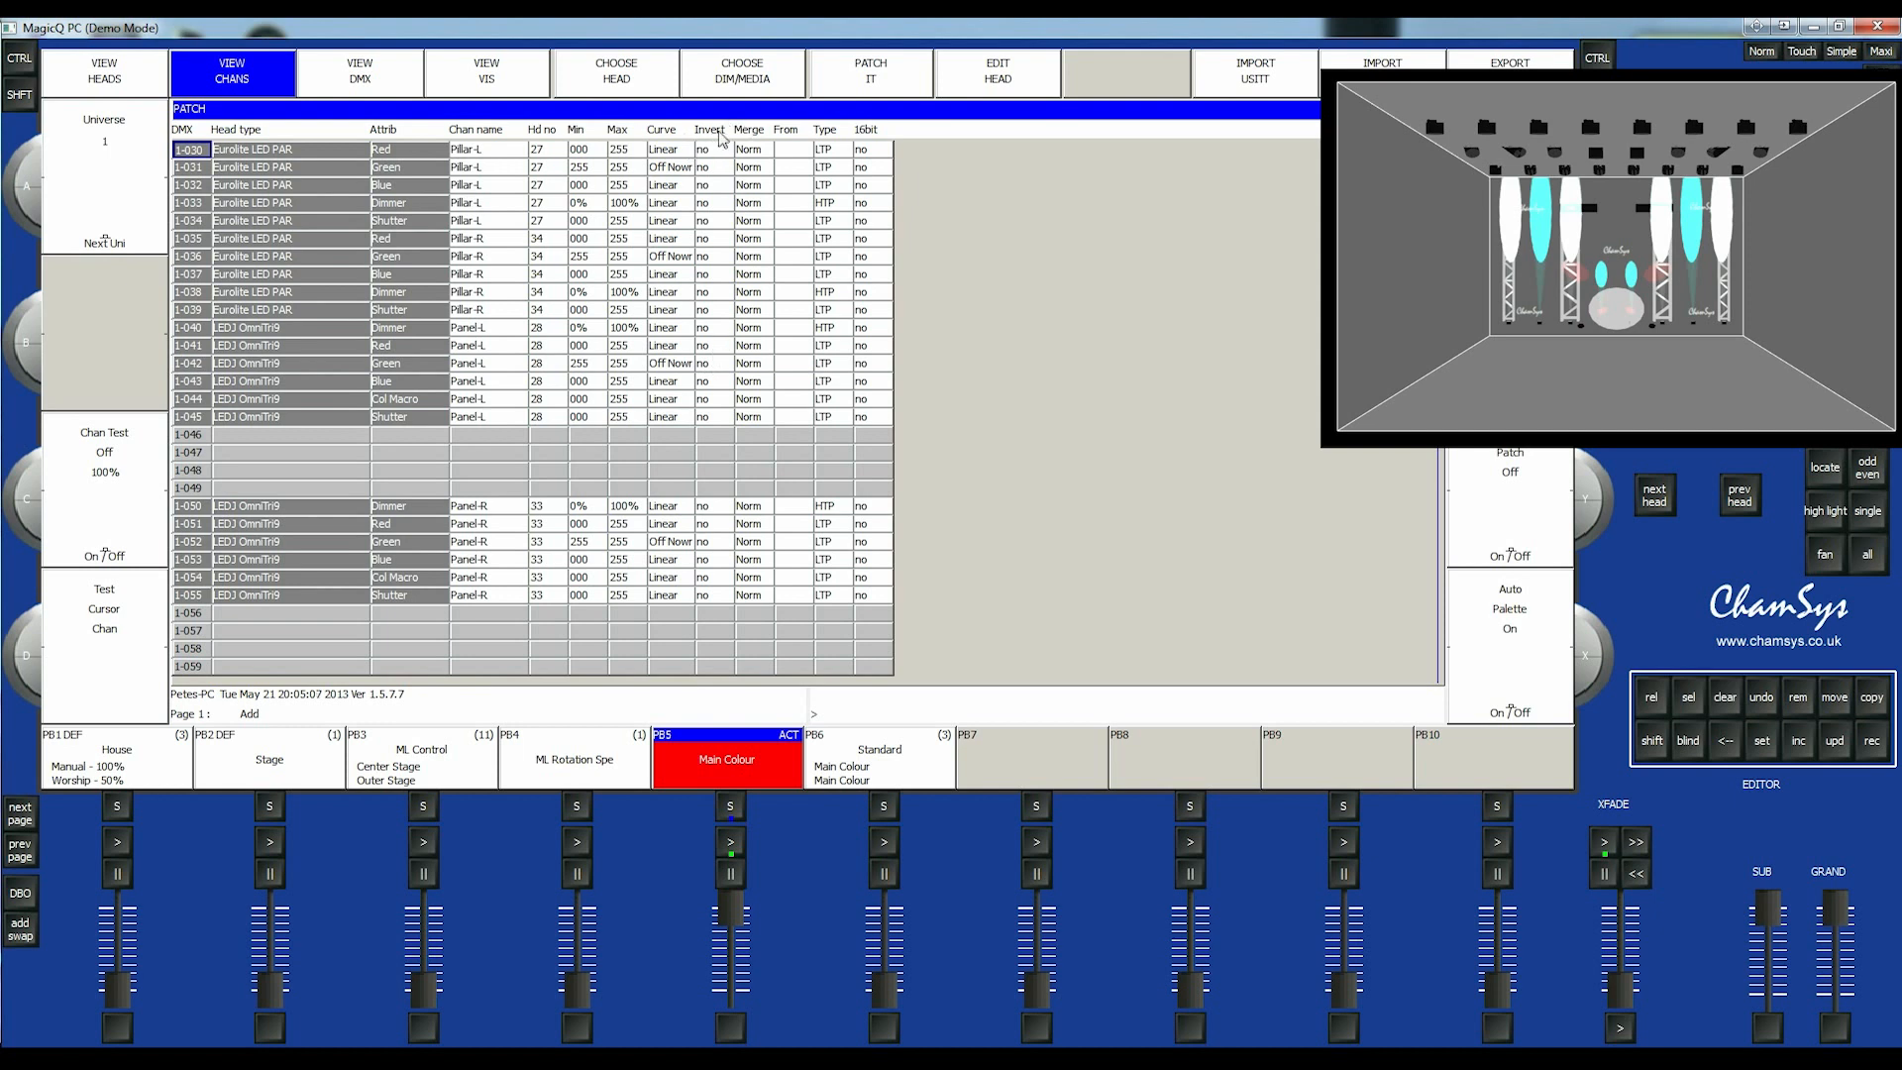
click(714, 349)
shift+click(716, 382)
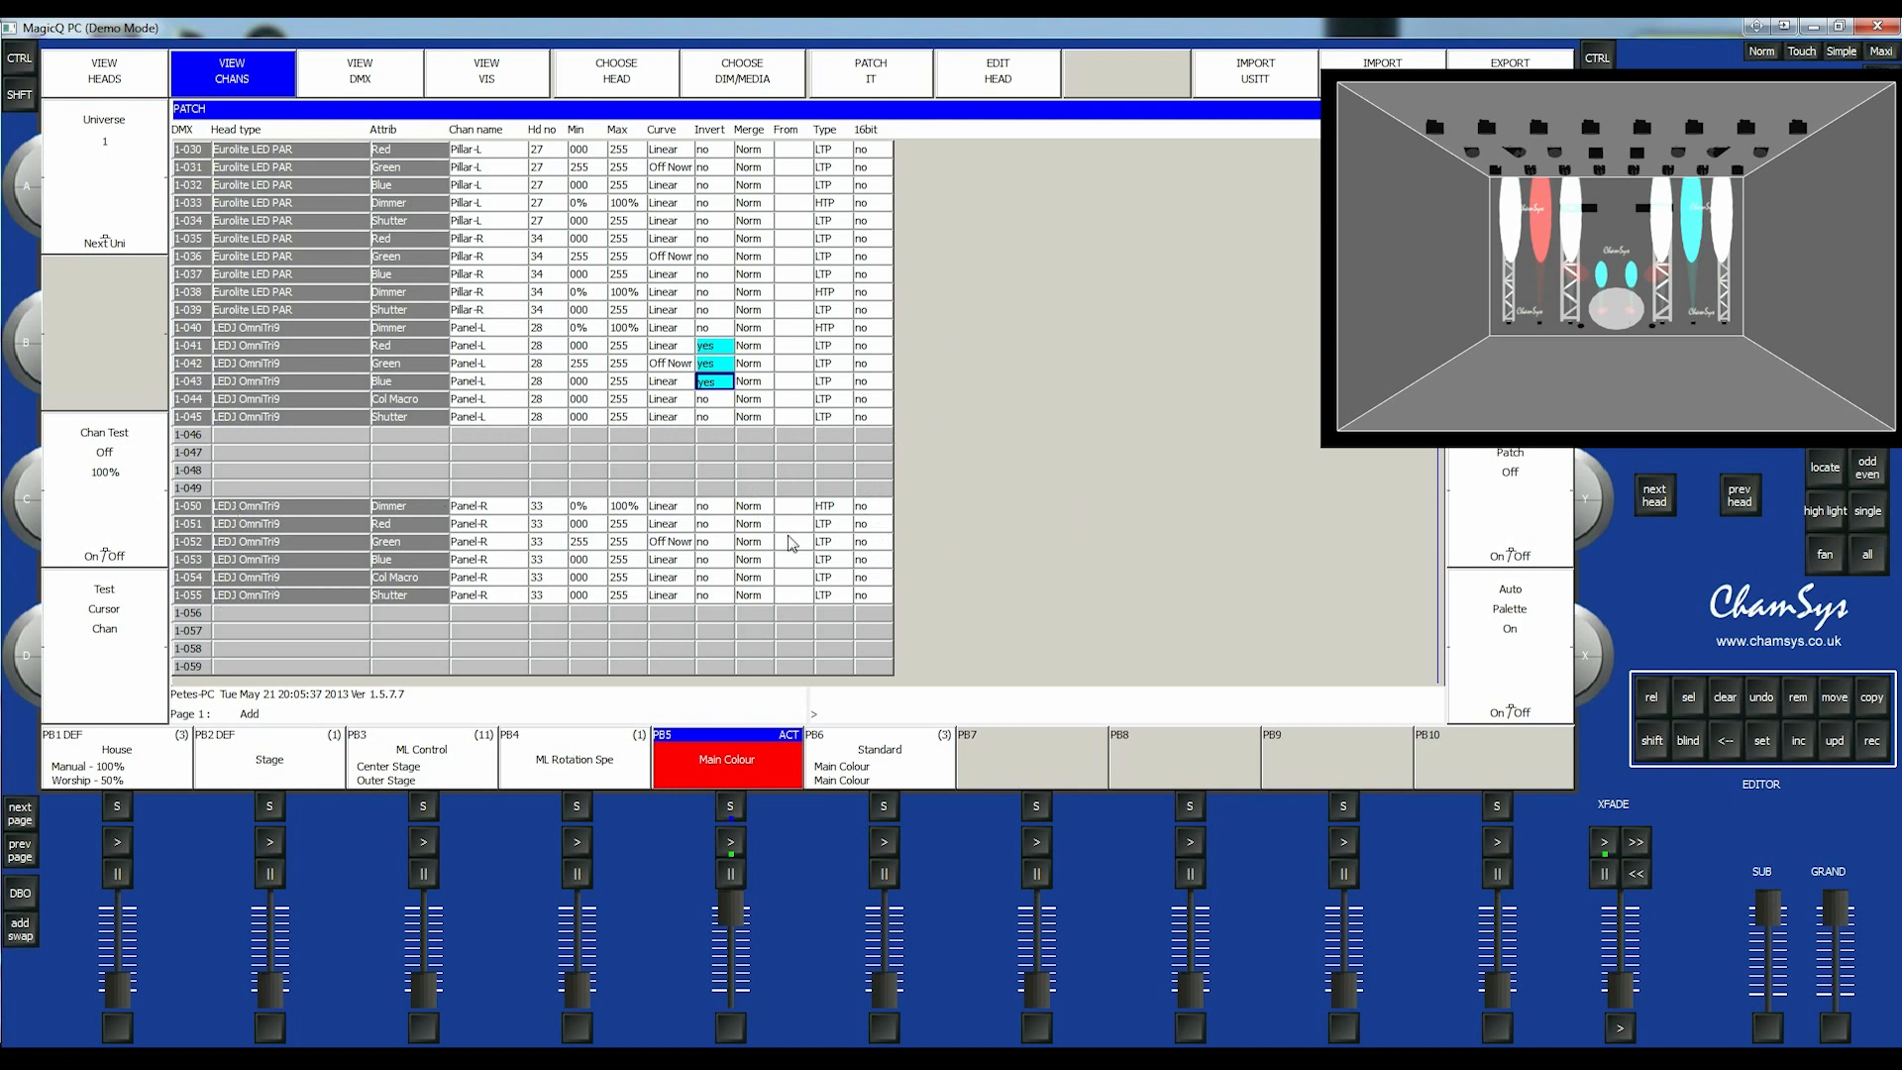
- Set Invert to yes for Panel-R's red, green and blue channels, 1-051 to 1-053
key(Down)
key(Down)
key(Down)
key(Down)
key(Down)
key(Down)
key(Down)
key(Down)
key(shift)
key(shift+Down)
key(shift+Down)
- Set Invert to yes for Panel-CL's red, green and blue channels, 1-071 to 1-073
key(Down)
key(Down)
key(Down)
key(Down)
key(Down)
key(Down)
key(Down)
key(Down)
key(Down)
key(Down)
key(Down)
key(Down)
key(Down)
key(Down)
key(Down)
key(Down)
key(Down)
key(Down)
key(shift+Down)
key(shift+Down)
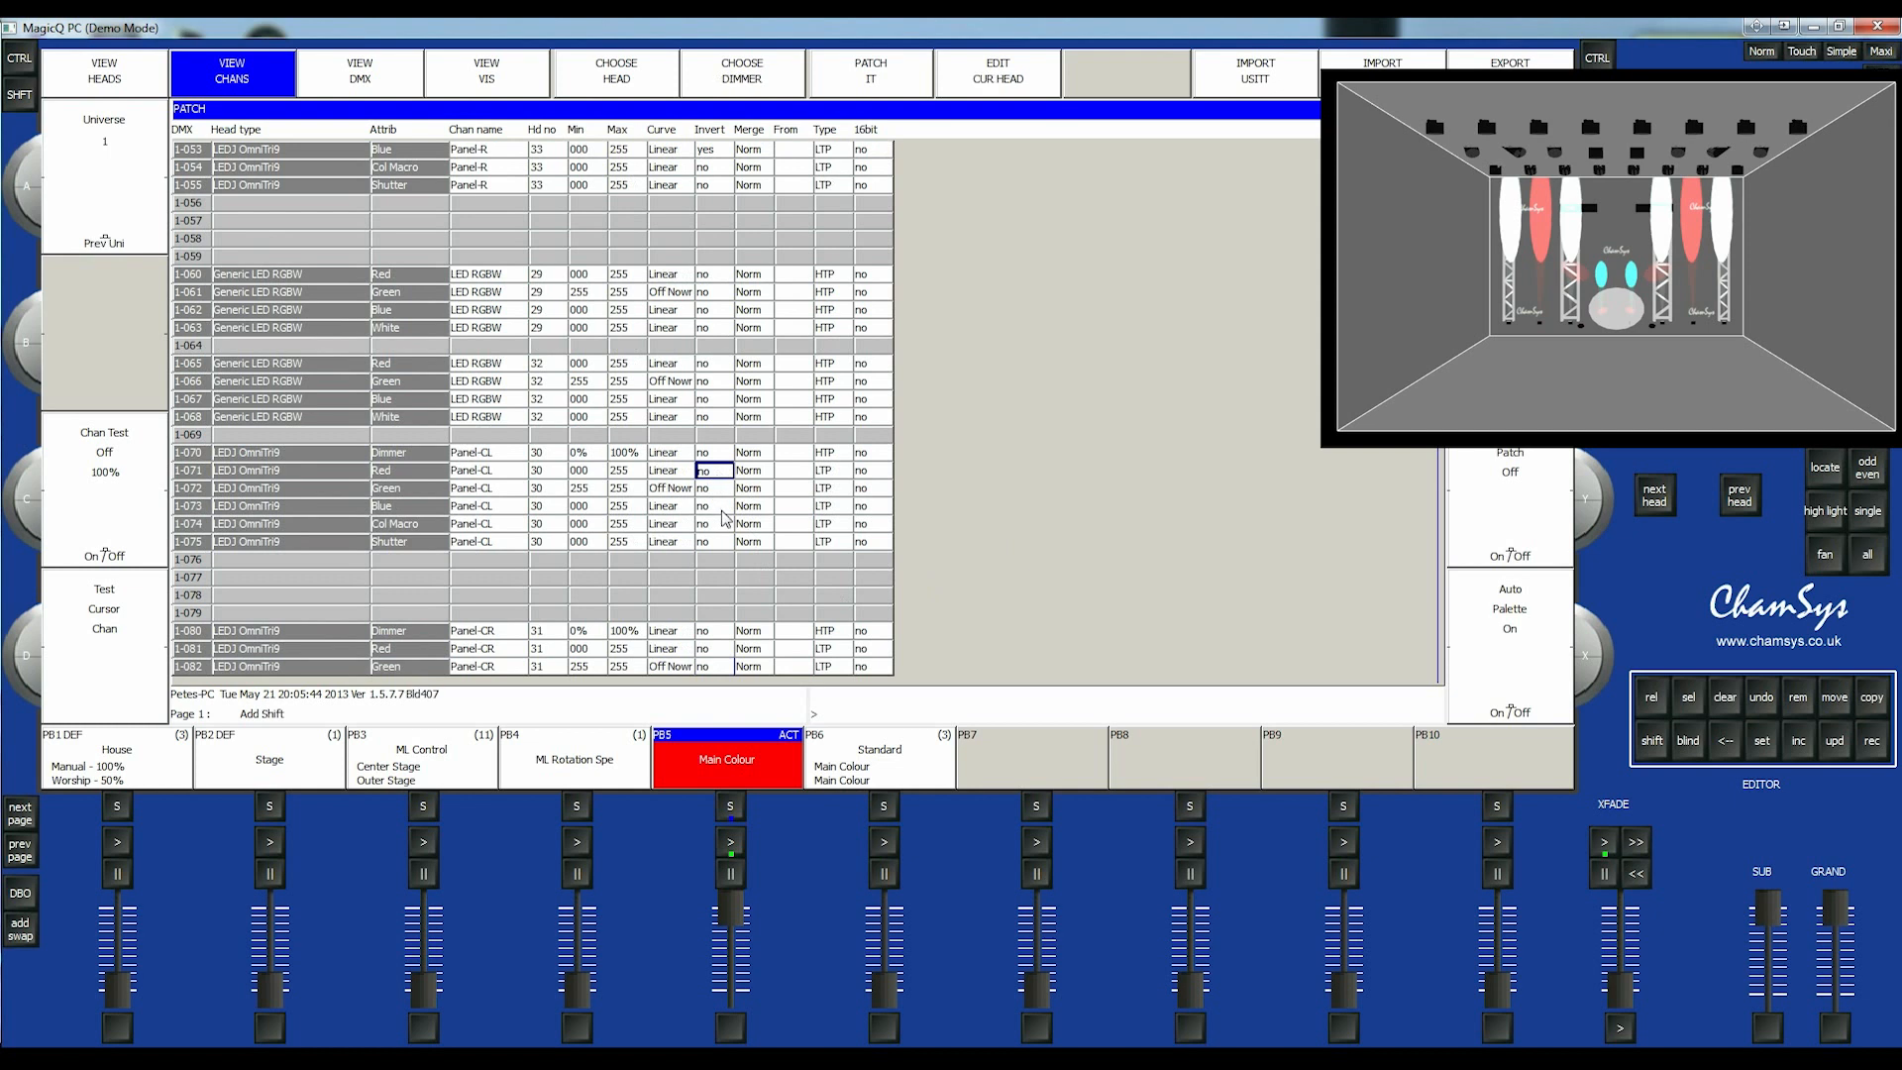
key(Return)
- Set Invert to yes for Panel-CR's red, green and blue channels, 1-081 to 1-083
key(Down)
key(Down)
key(Down)
key(Down)
key(Down)
key(Down)
key(Down)
key(Down)
key(Down)
key(Down)
key(Down)
key(Down)
key(Down)
key(Down)
key(Down)
key(Down)
click(715, 524)
shift+click(718, 559)
key(Return)
- Examine the patched channels below Panel-CR, including the Drums Left fixture
key(Down)
key(Down)
key(Down)
key(Down)
key(Down)
key(Down)
key(Down)
key(Down)
key(Down)
key(Down)
key(Down)
key(Down)
key(Down)
key(Down)
key(Down)
key(Down)
key(Down)
key(Down)
key(Down)
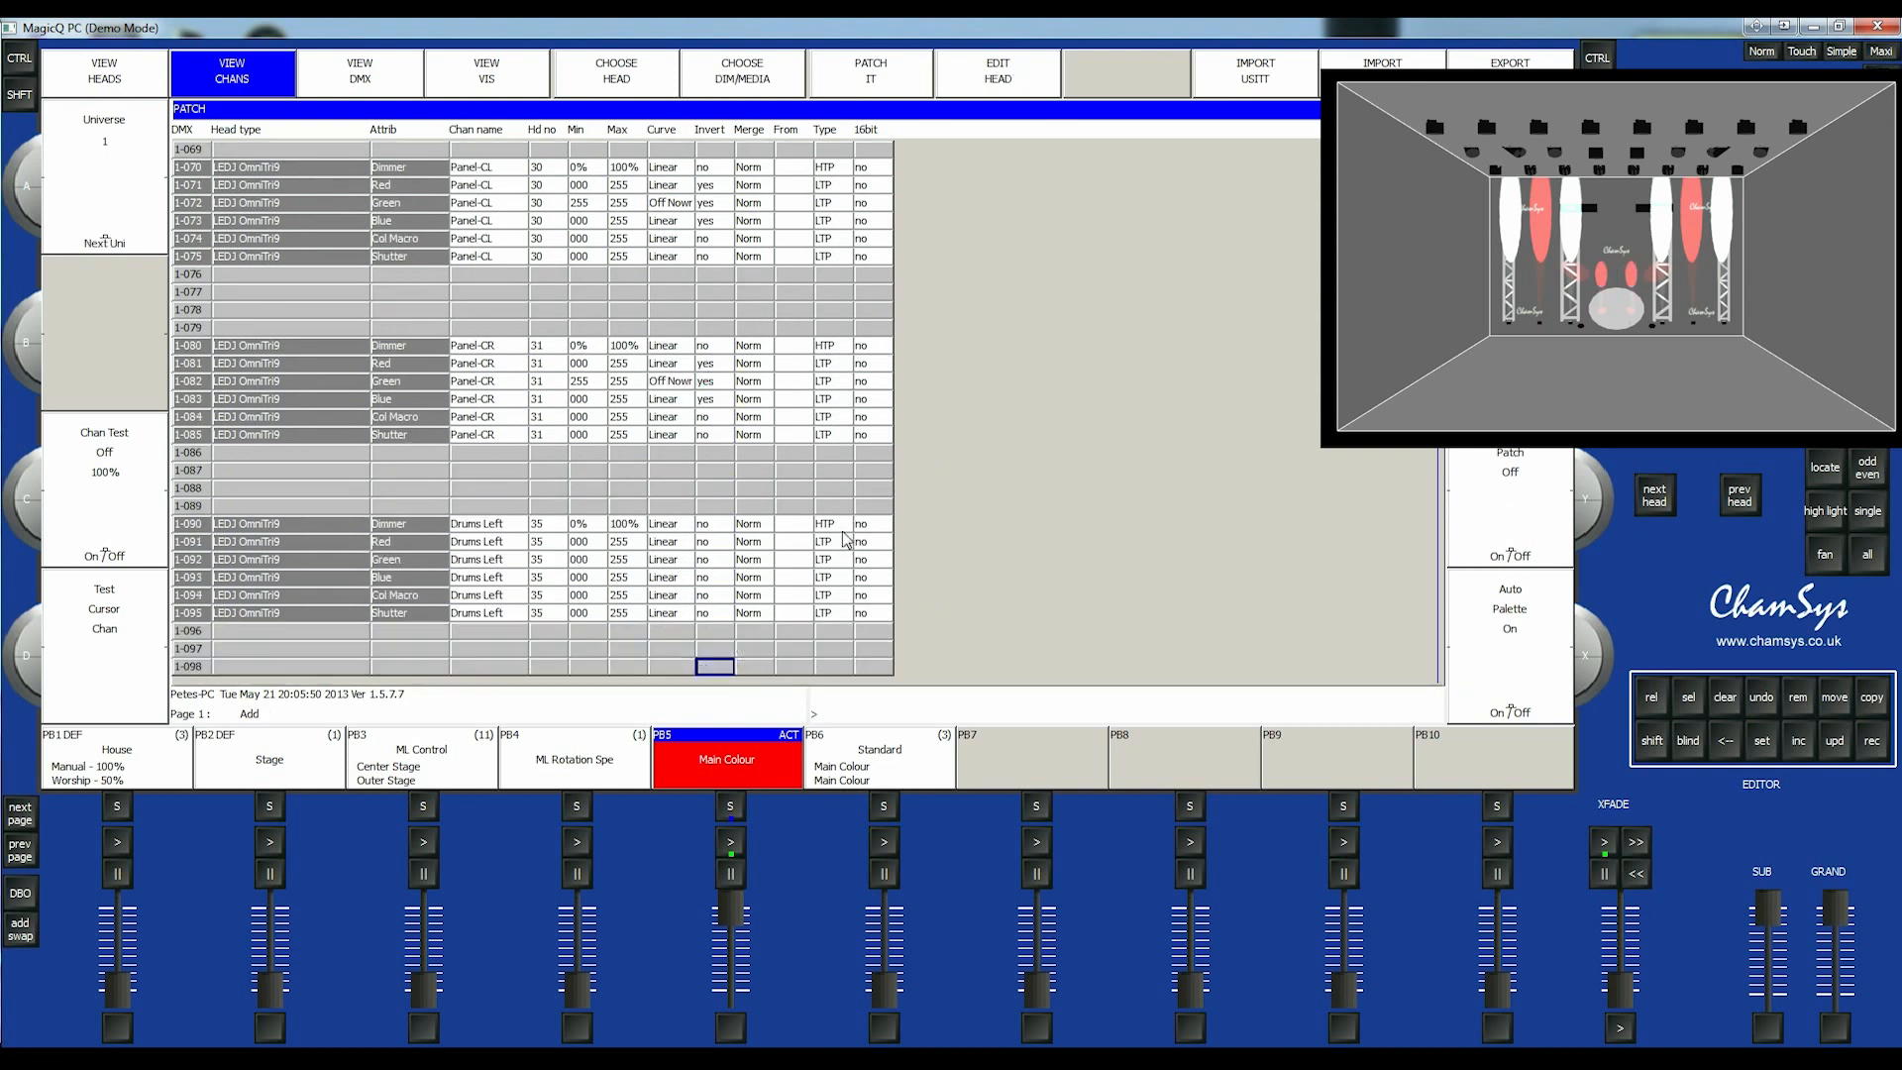
- Set Invert to yes for the Drums Left fixture's red, green and blue channels, 1-091 to 1-093
click(715, 471)
shift+click(720, 509)
key(Return)
- Set Invert to yes for the Drums Right fixture's red, green and blue channels, 1-101 to 1-103
key(Down)
key(Down)
key(Down)
key(Down)
key(Down)
key(Down)
key(Down)
key(Down)
key(Down)
key(Down)
key(Down)
key(Down)
key(Down)
key(Down)
key(Down)
key(Down)
key(Down)
shift+click(715, 506)
shift+click(718, 543)
key(Return)
- Examine the patched channels around Drums Right and back up to Drums Left
key(Down)
key(Down)
key(Down)
key(Down)
key(Down)
key(Down)
key(Down)
key(Down)
key(Down)
key(Down)
key(Down)
key(Down)
key(Down)
key(Down)
key(Down)
key(Down)
key(Down)
key(Down)
key(Down)
key(Down)
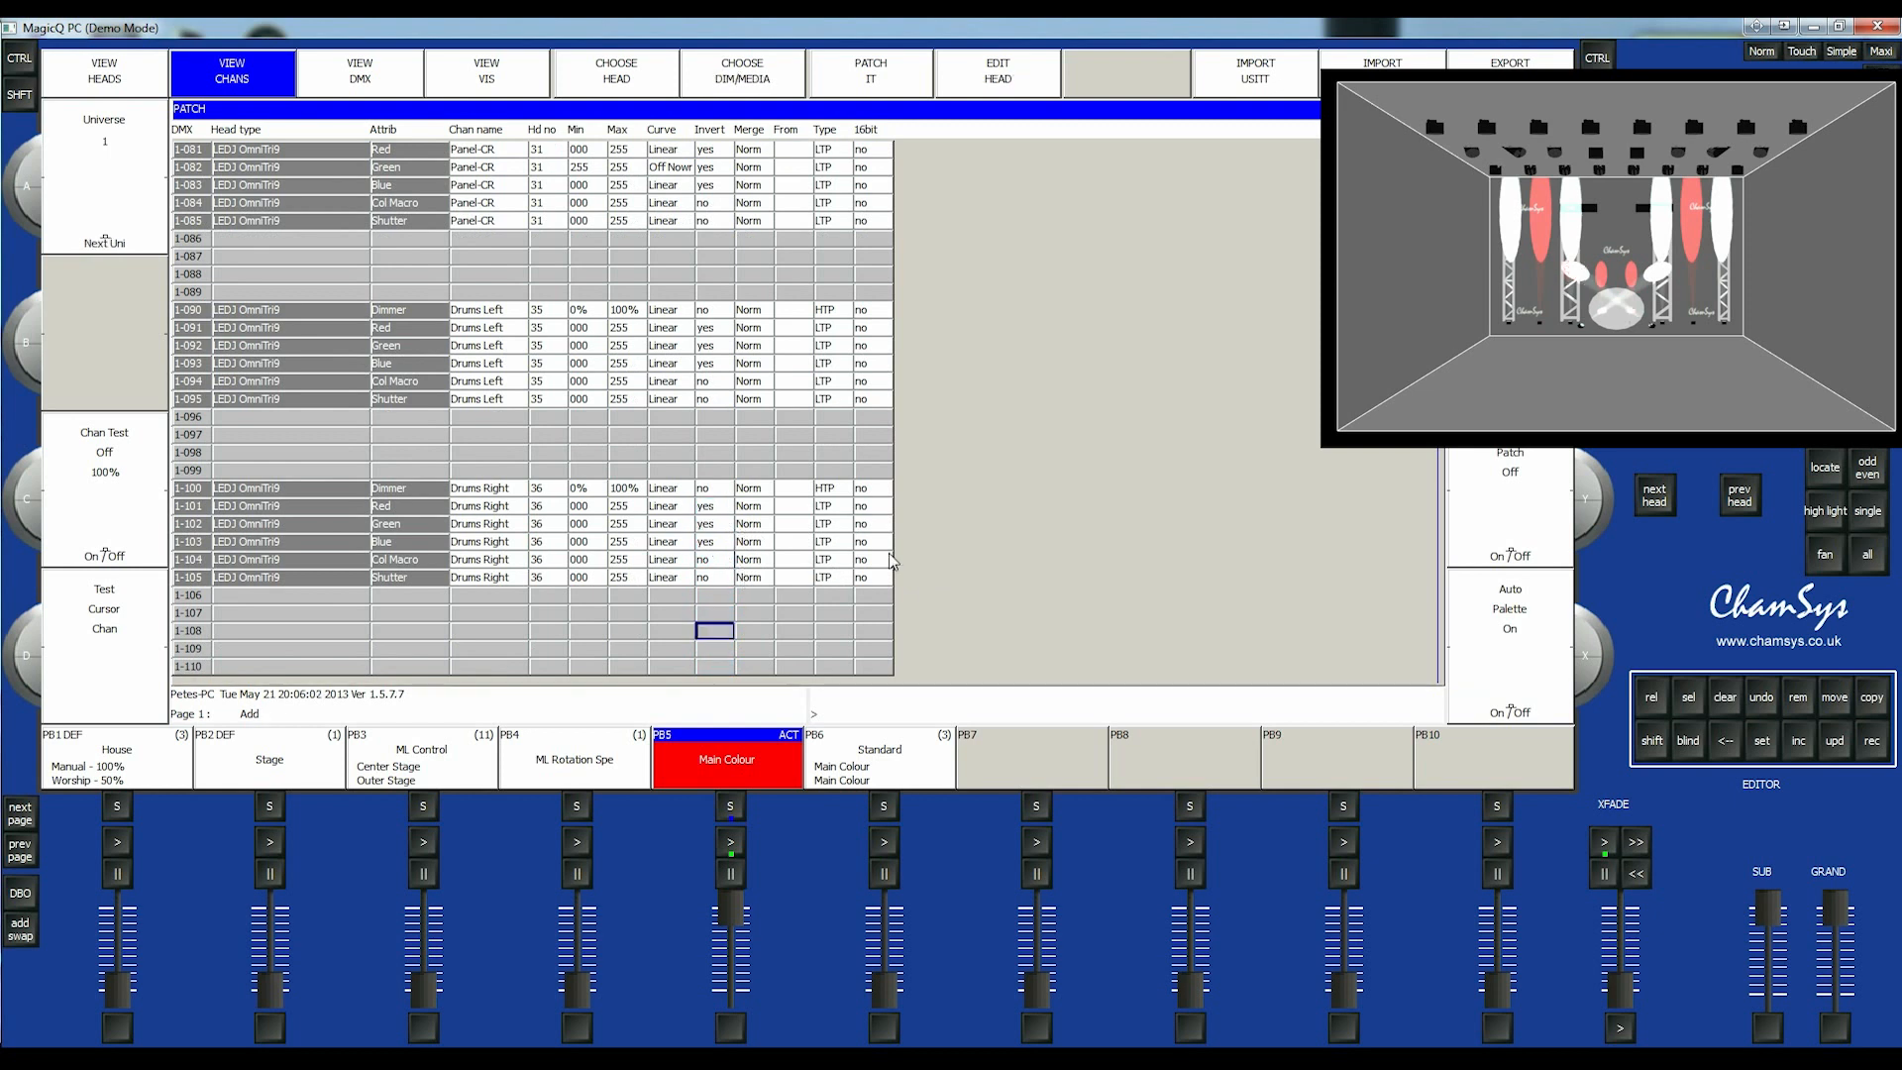
key(Up)
key(Up)
key(Up)
key(Up)
key(Up)
key(Up)
key(Up)
key(Up)
key(Up)
key(Up)
key(Up)
key(Up)
key(Up)
key(Up)
key(Up)
key(Up)
key(Up)
key(Up)
key(Up)
key(Up)
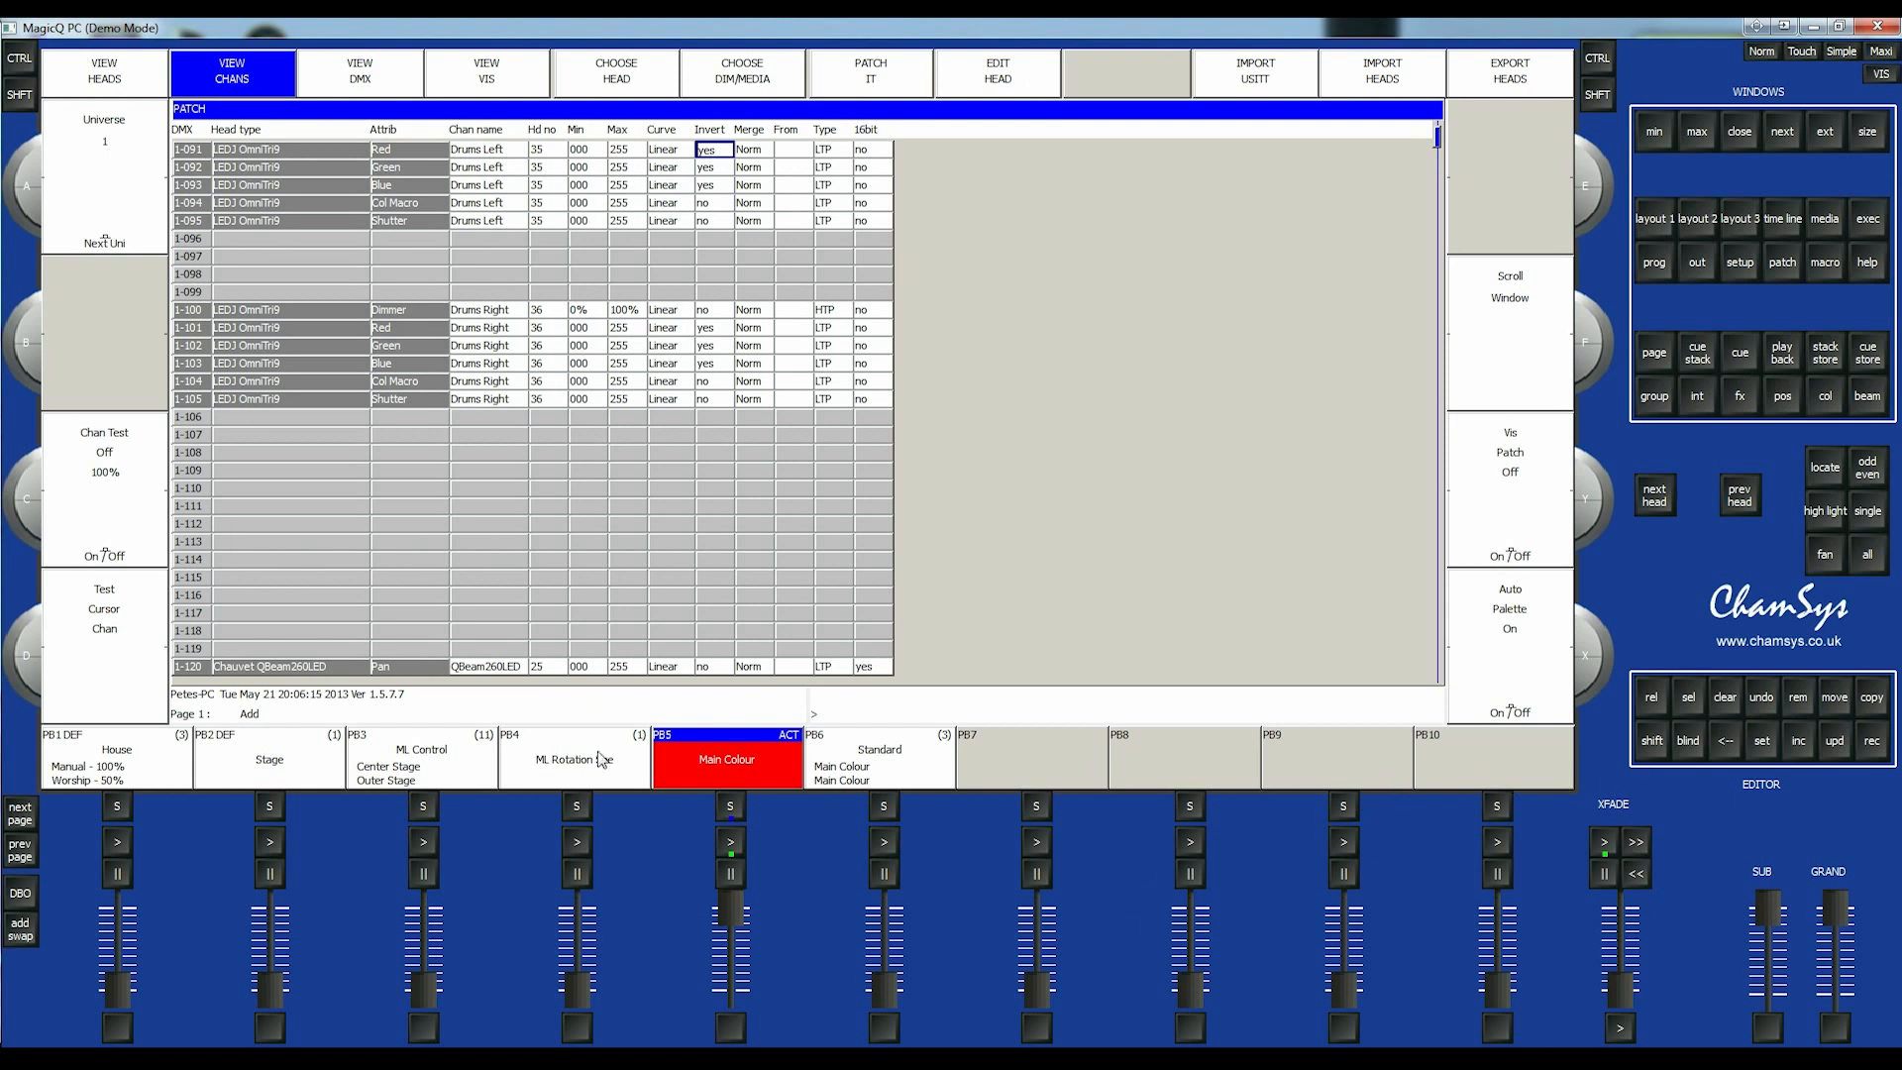
- Open the layout with the group and palette windows and select the All OmniTri9, Truss, Panels and Drums groups in turn
click(1655, 222)
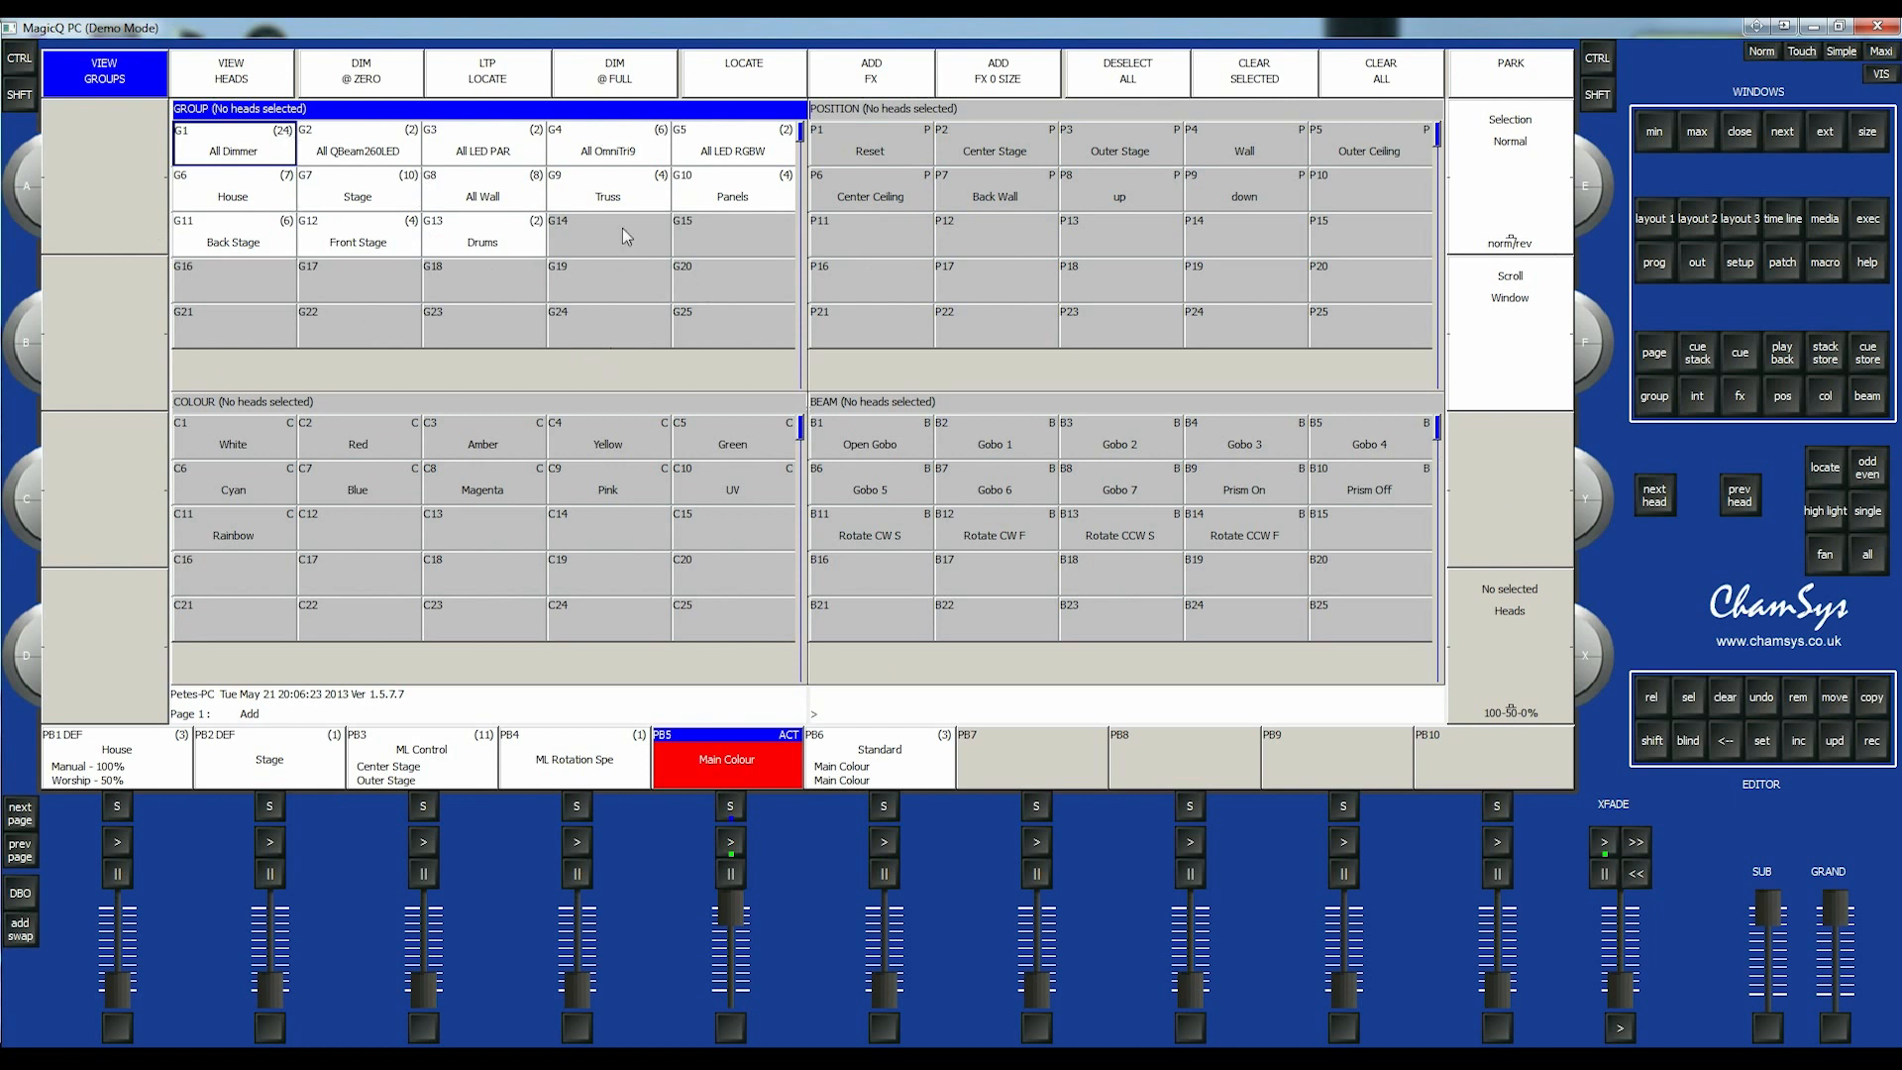
click(625, 156)
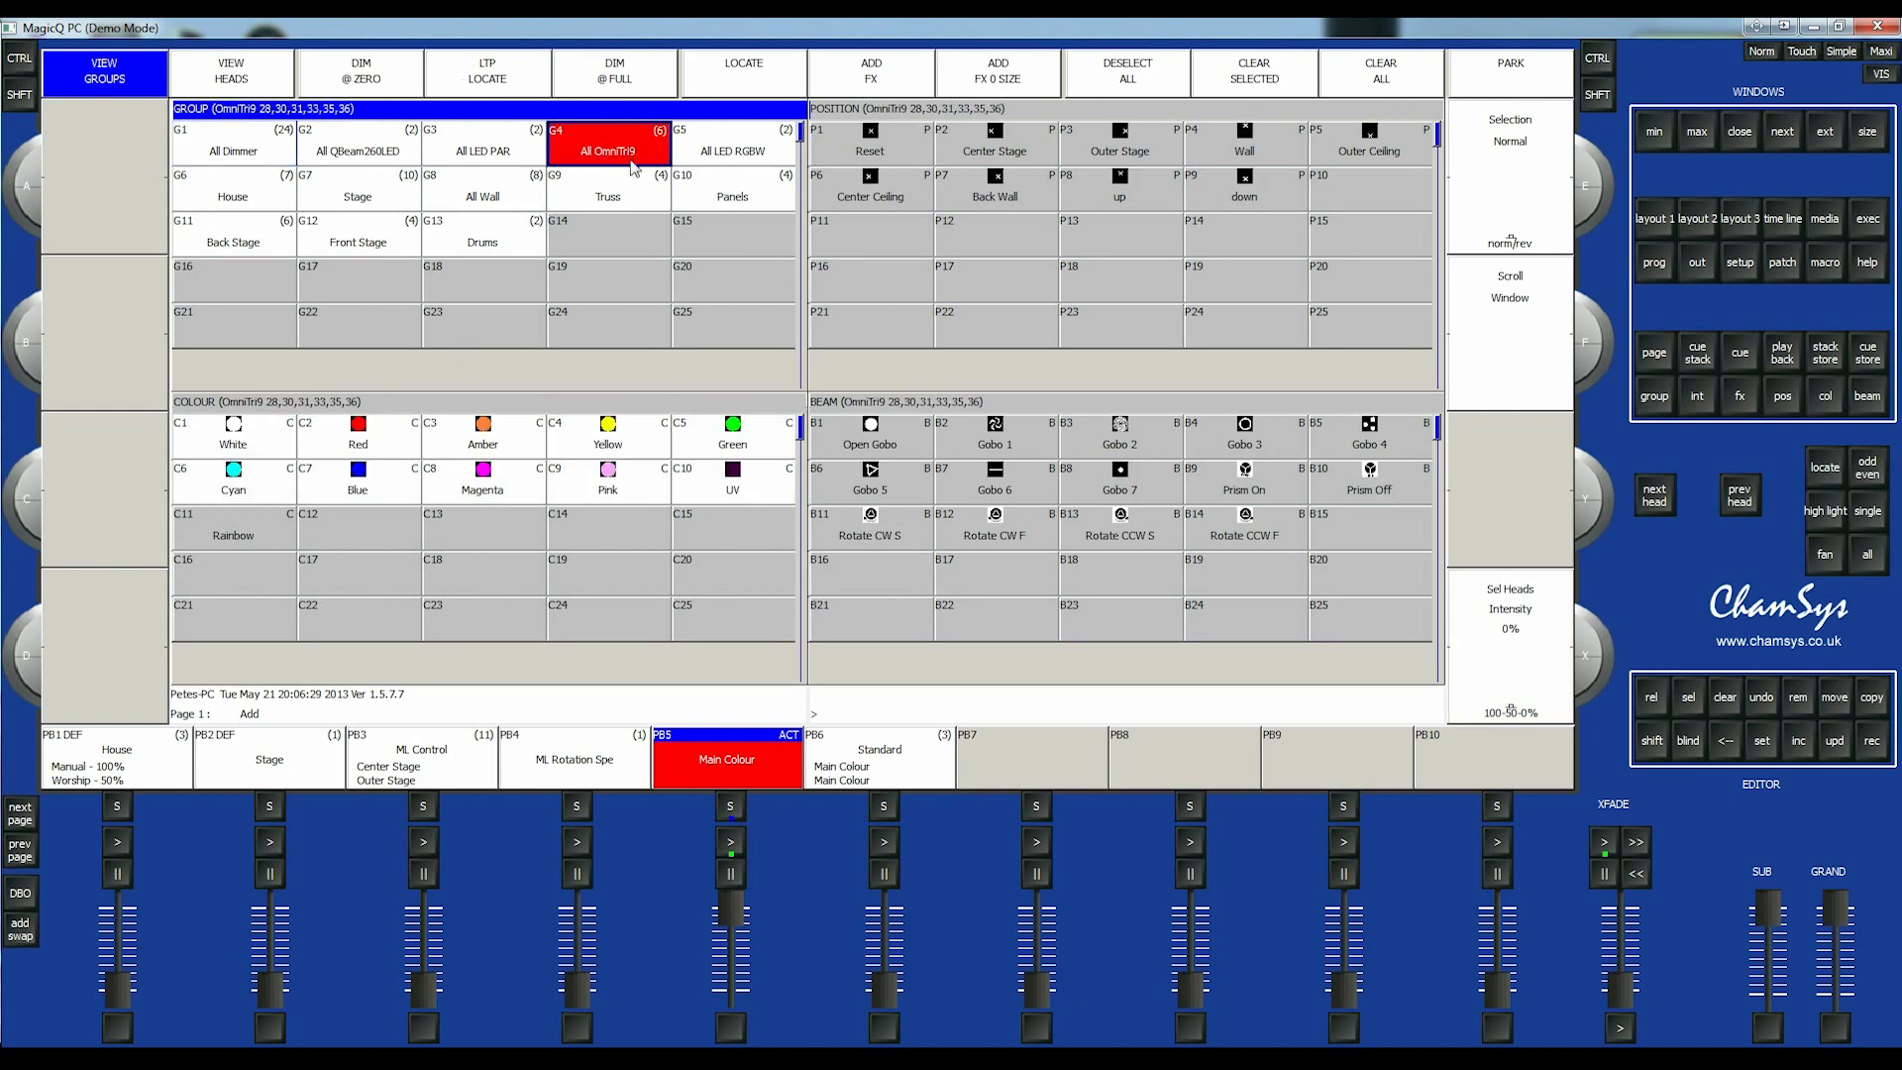
click(624, 200)
click(750, 195)
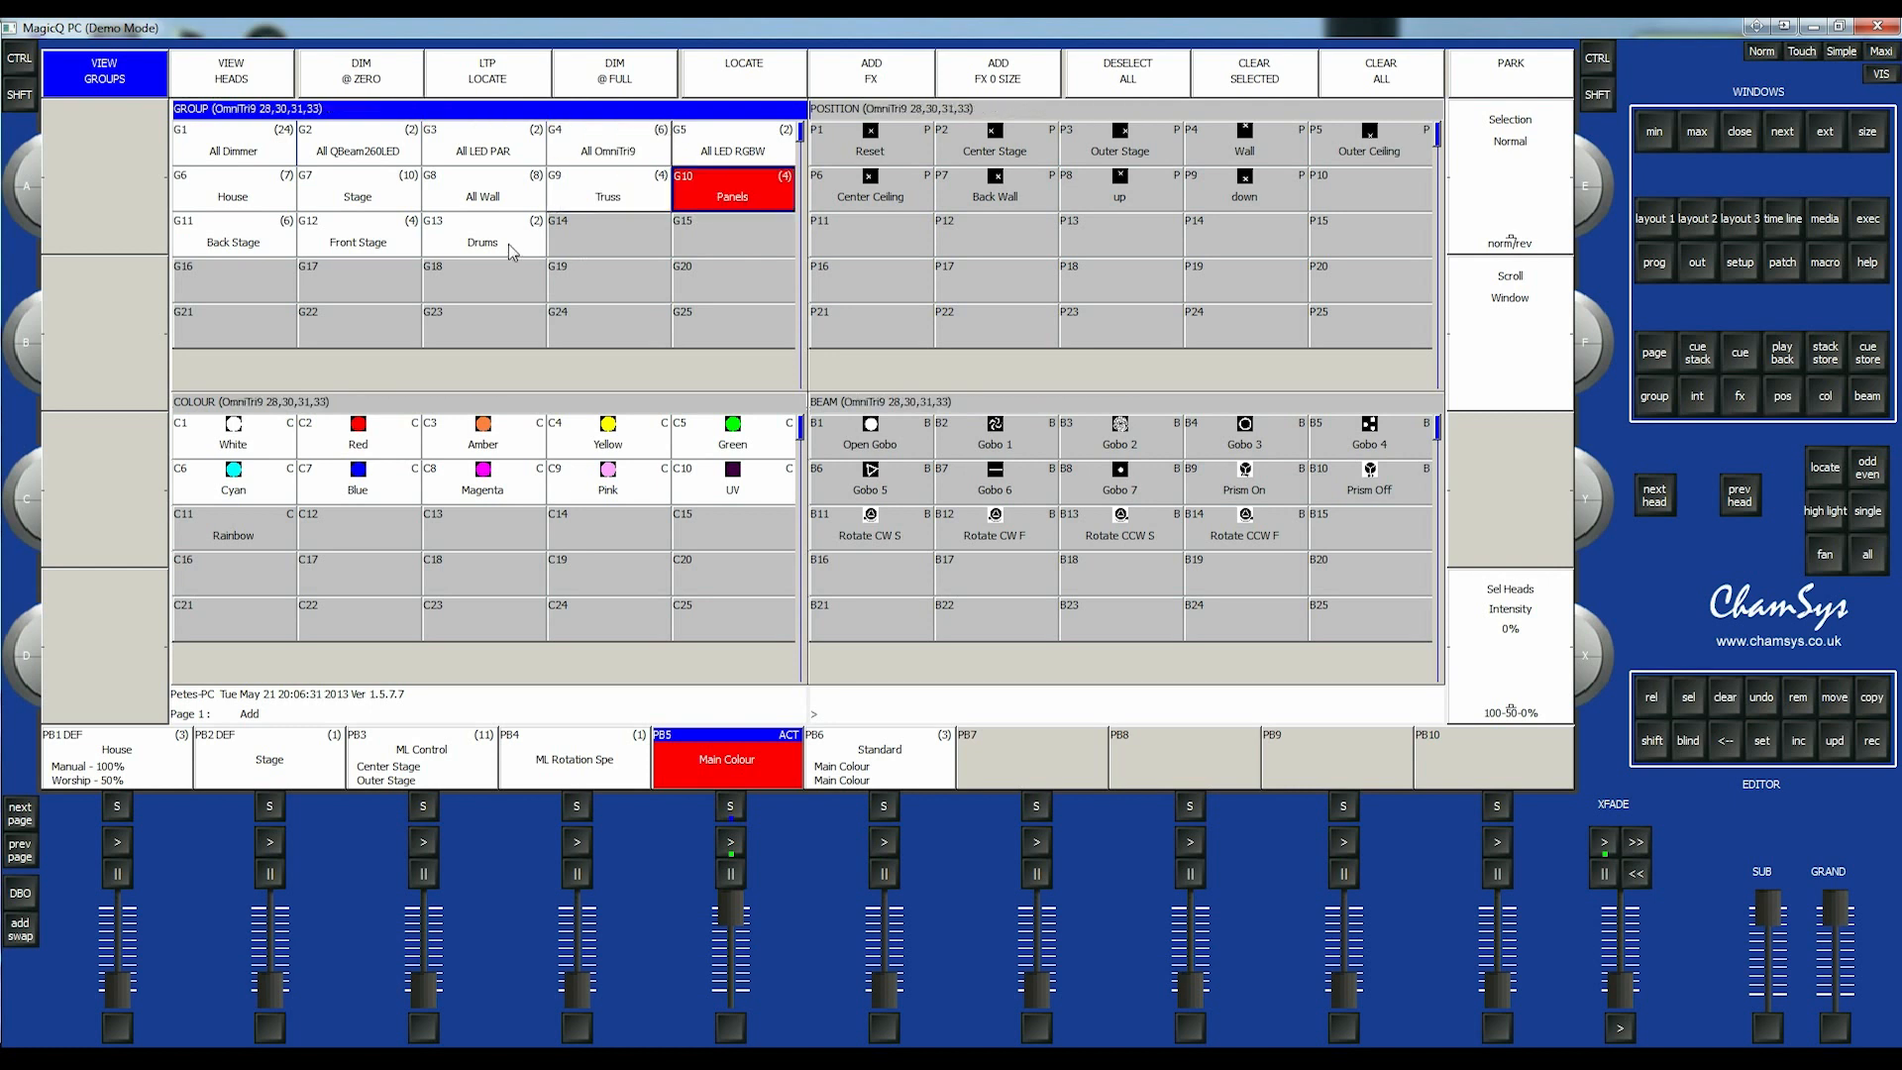
click(511, 249)
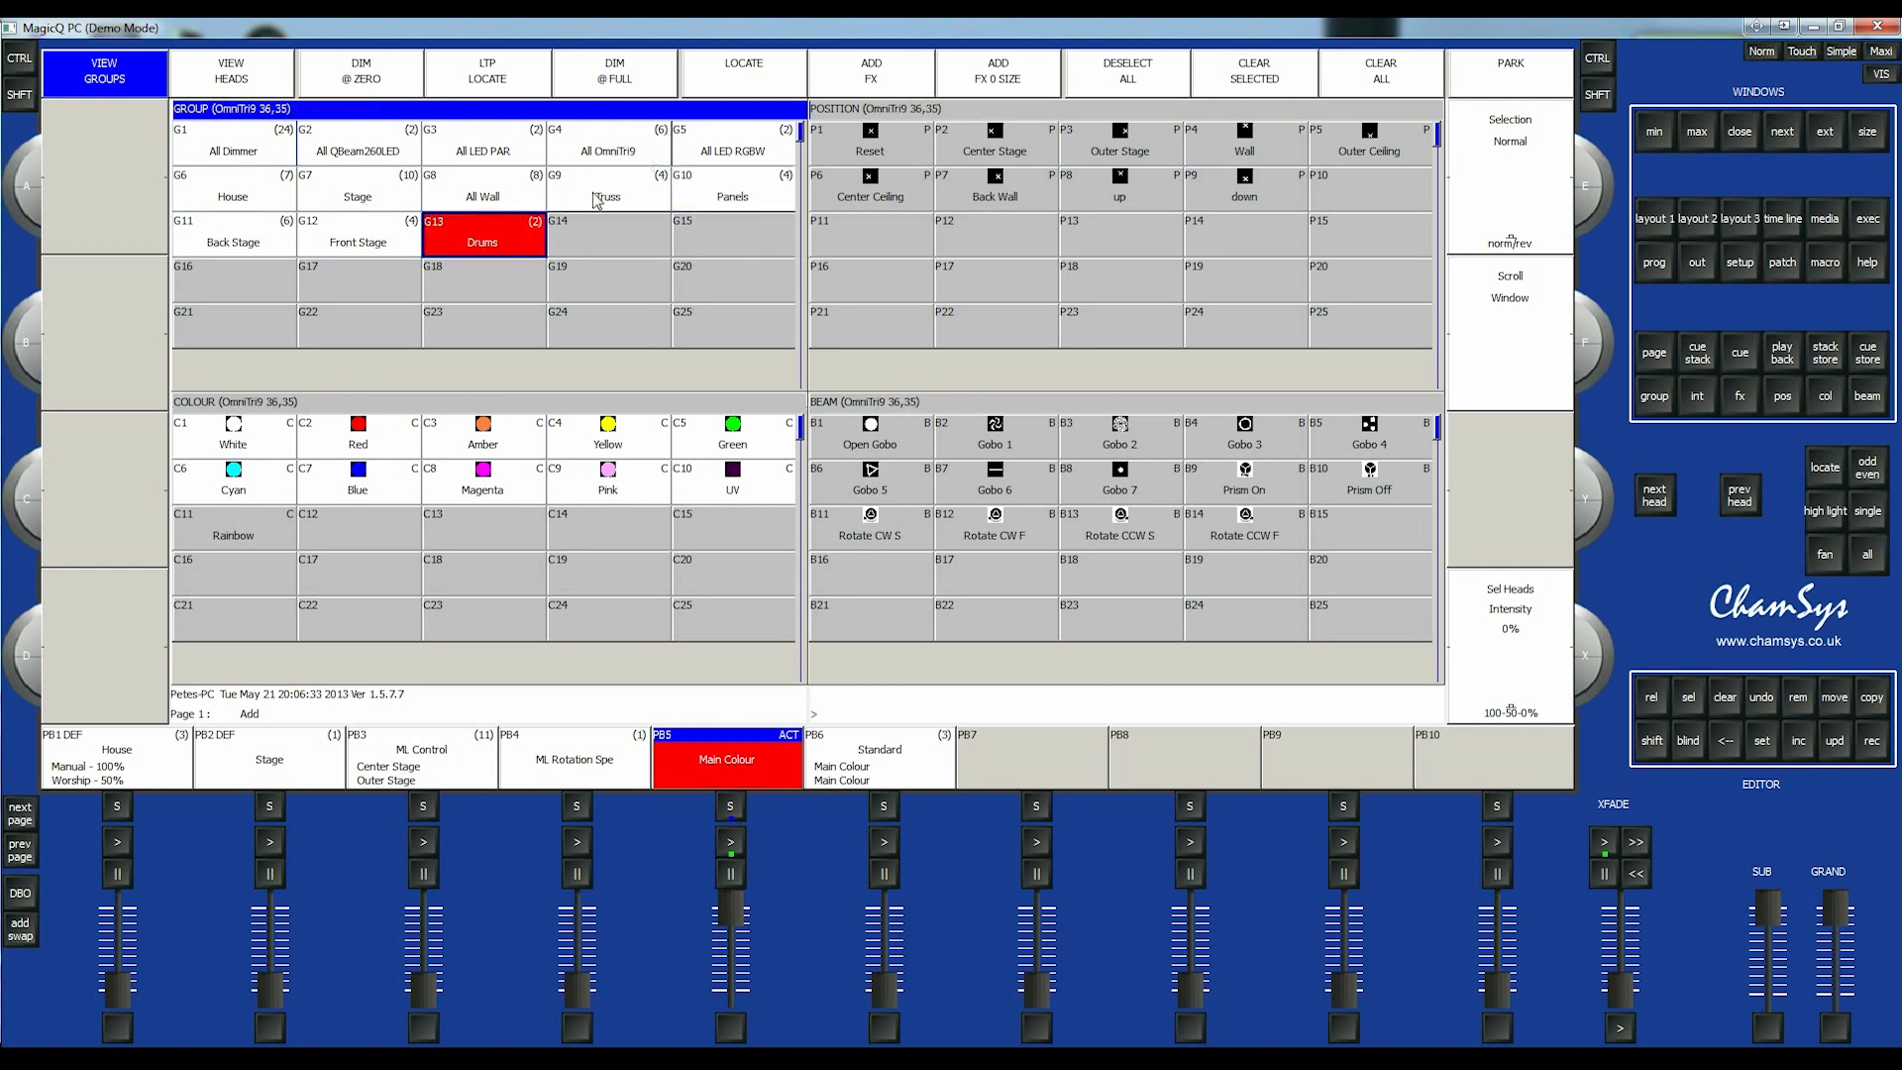
- Review the Colour, Position and Beam palettes and attributes for the selected Drums group
click(526, 406)
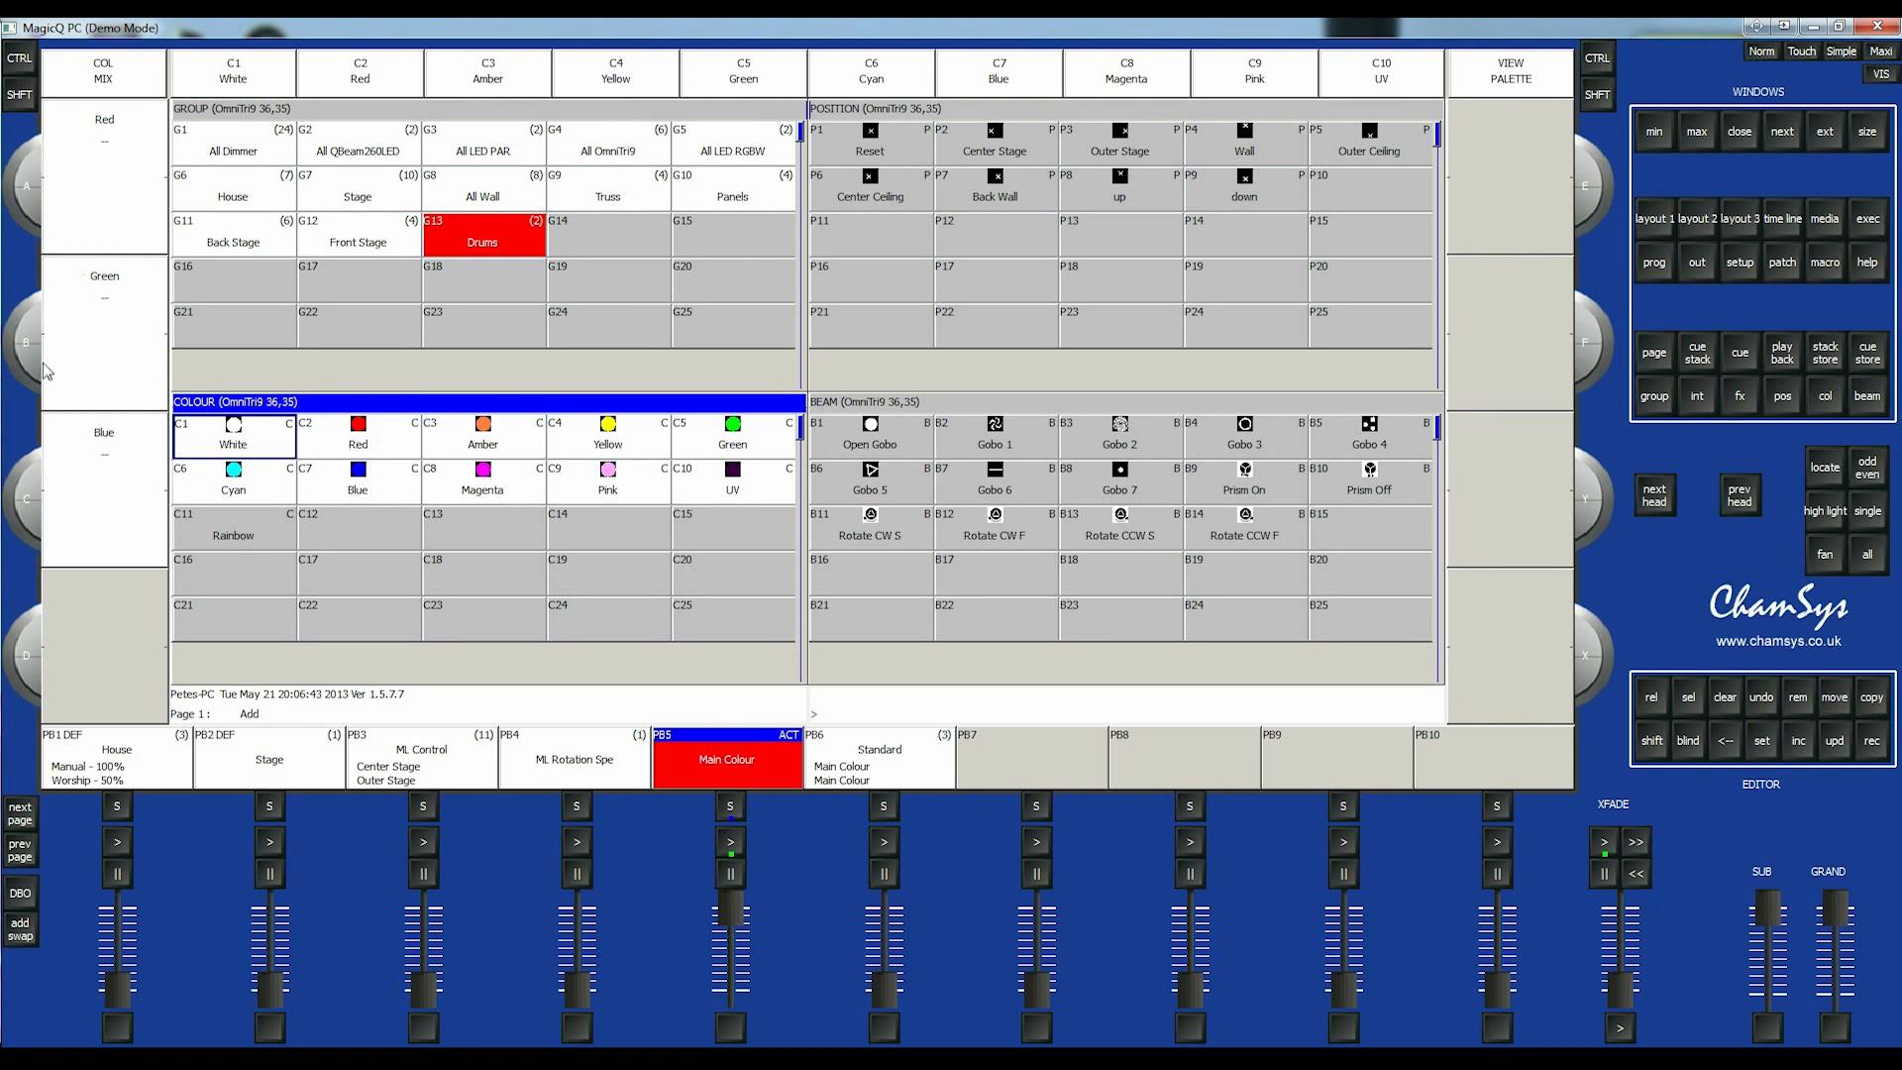
click(1045, 111)
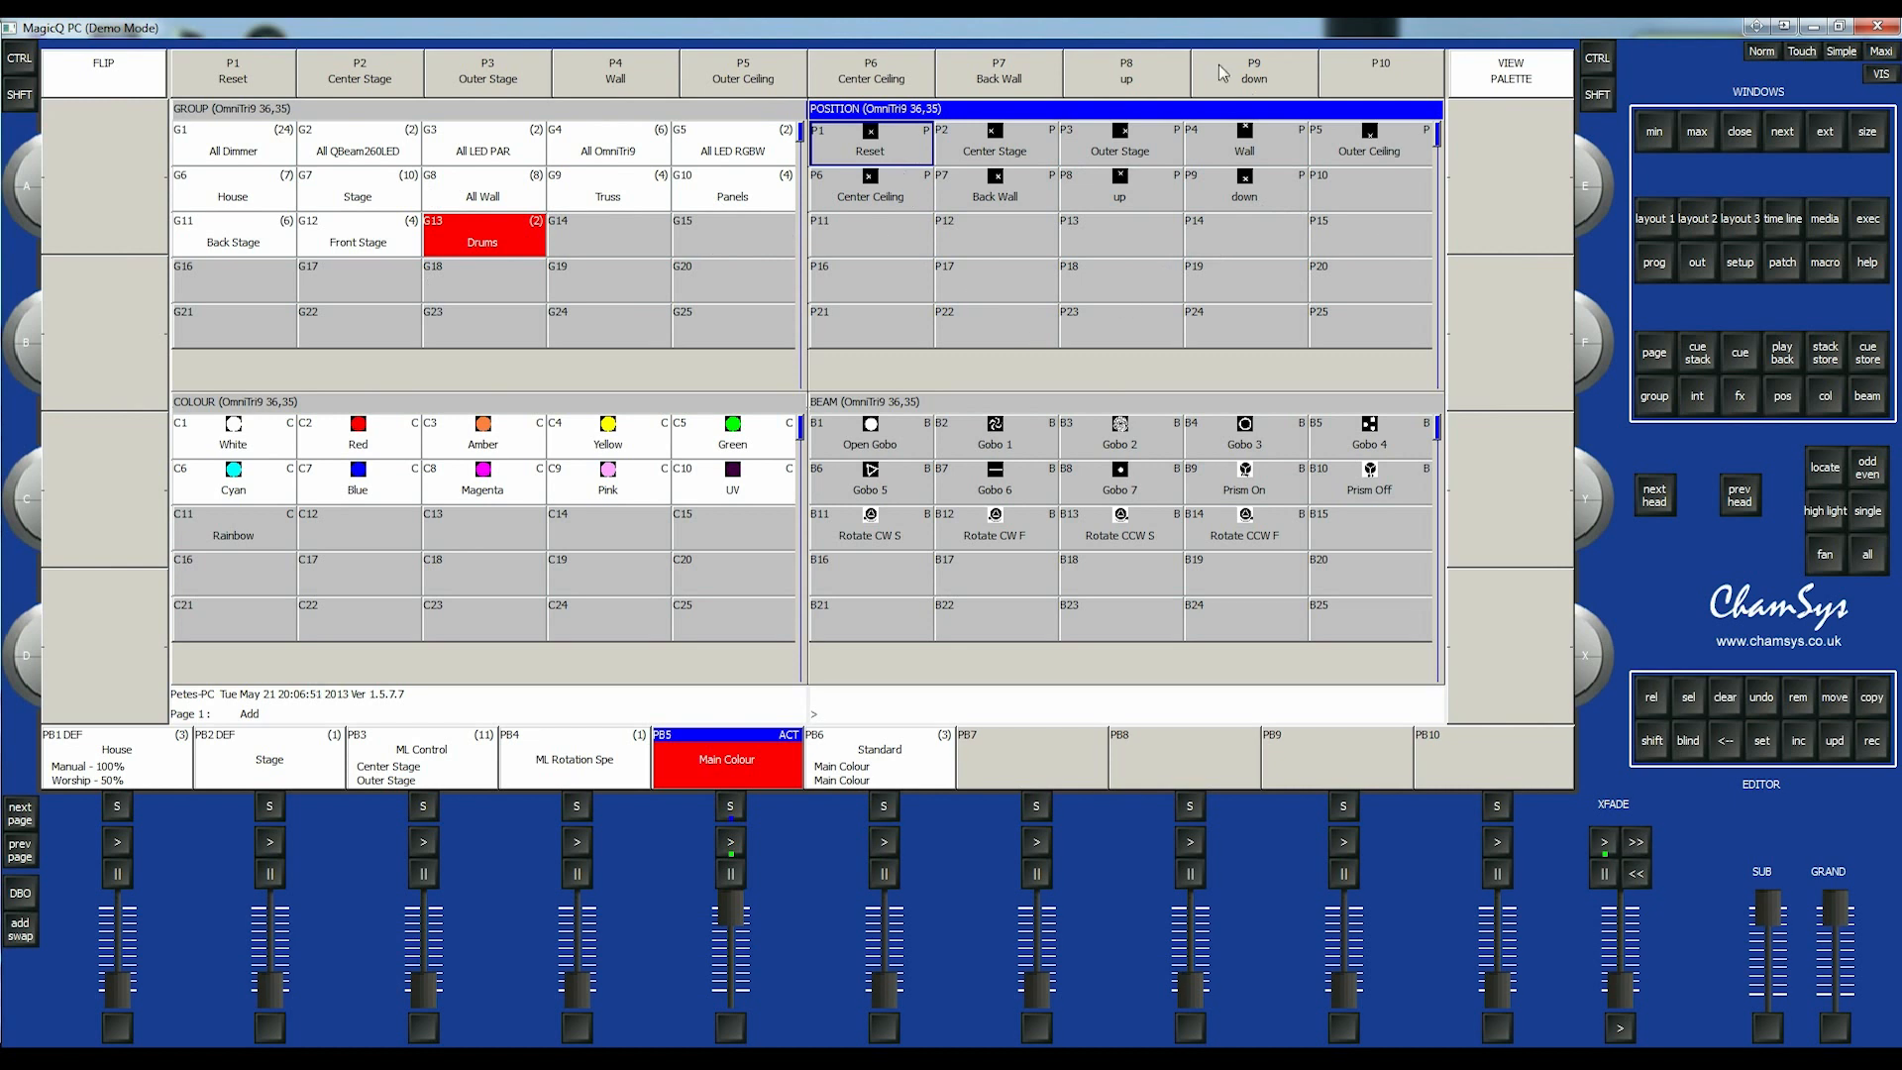
click(1167, 406)
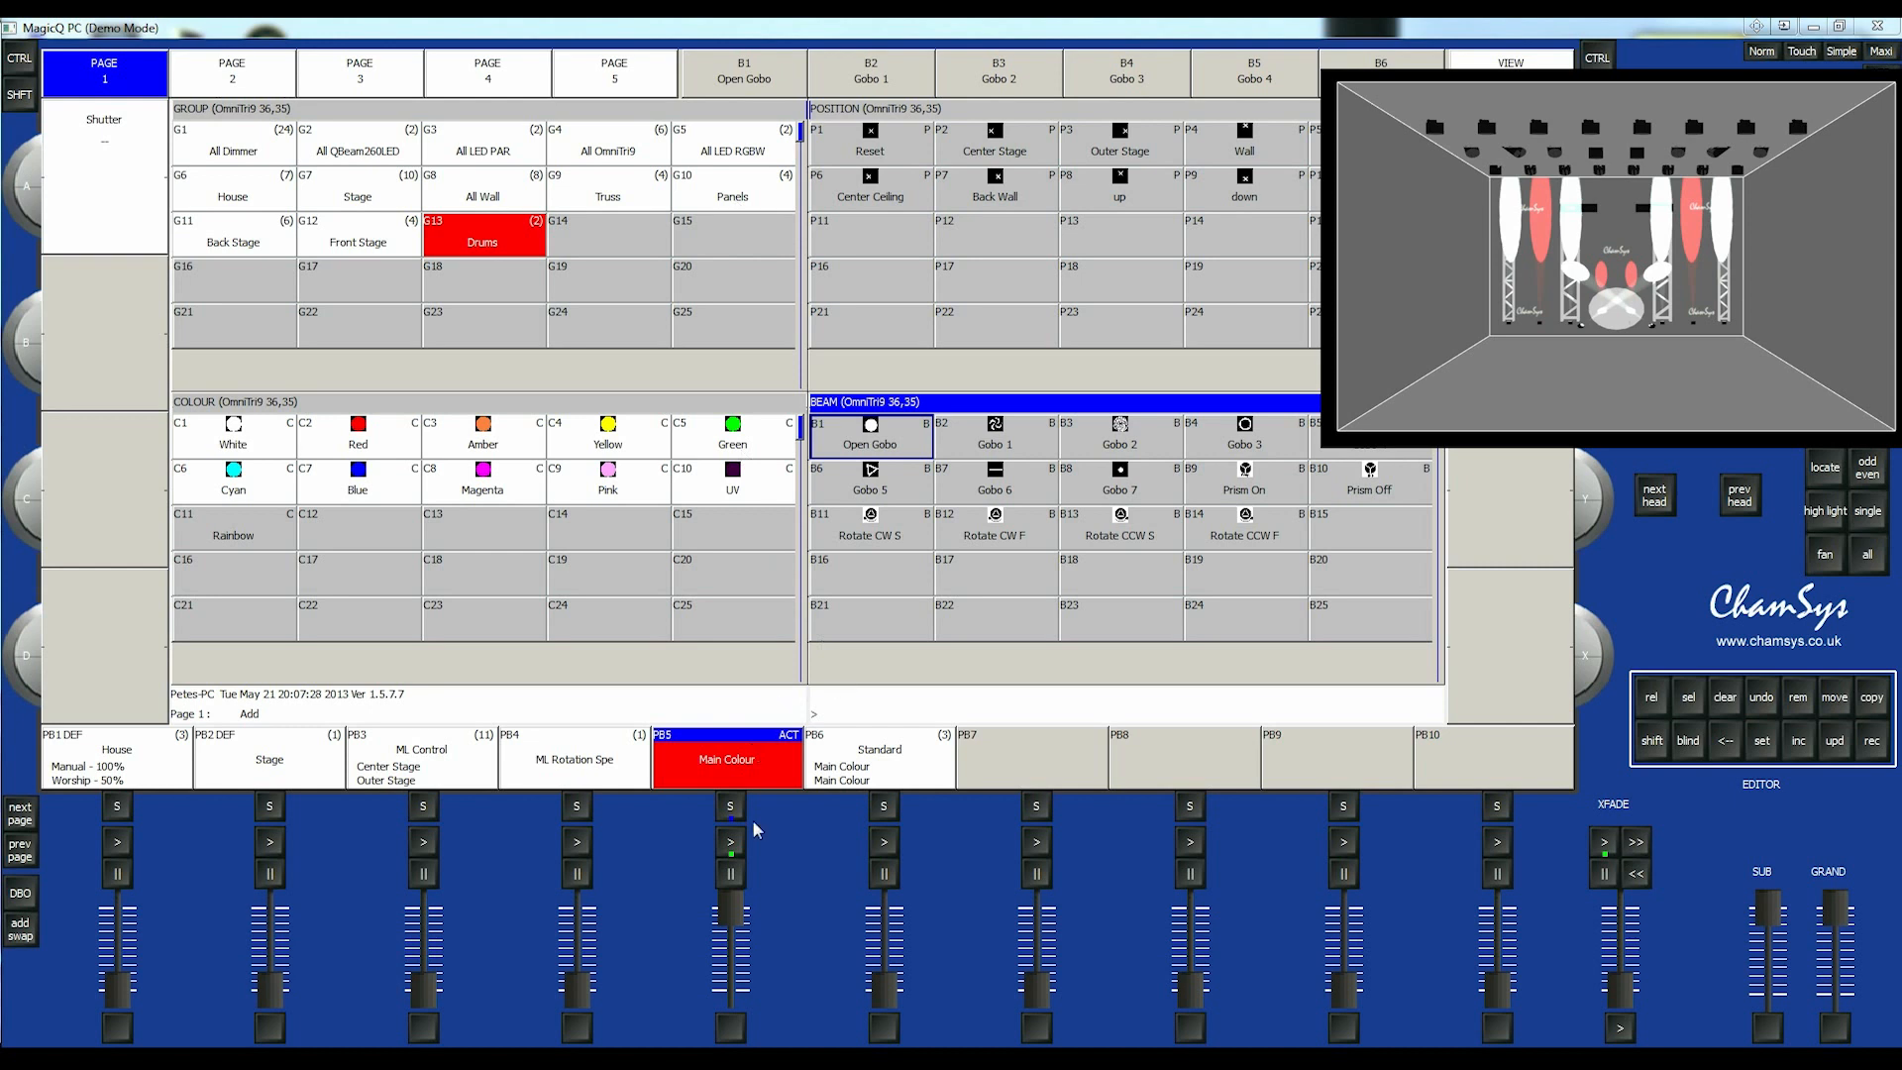
- Fade out the PB5 Main Colour playback and include its cue in the programmer
drag(735, 903, 735, 1042)
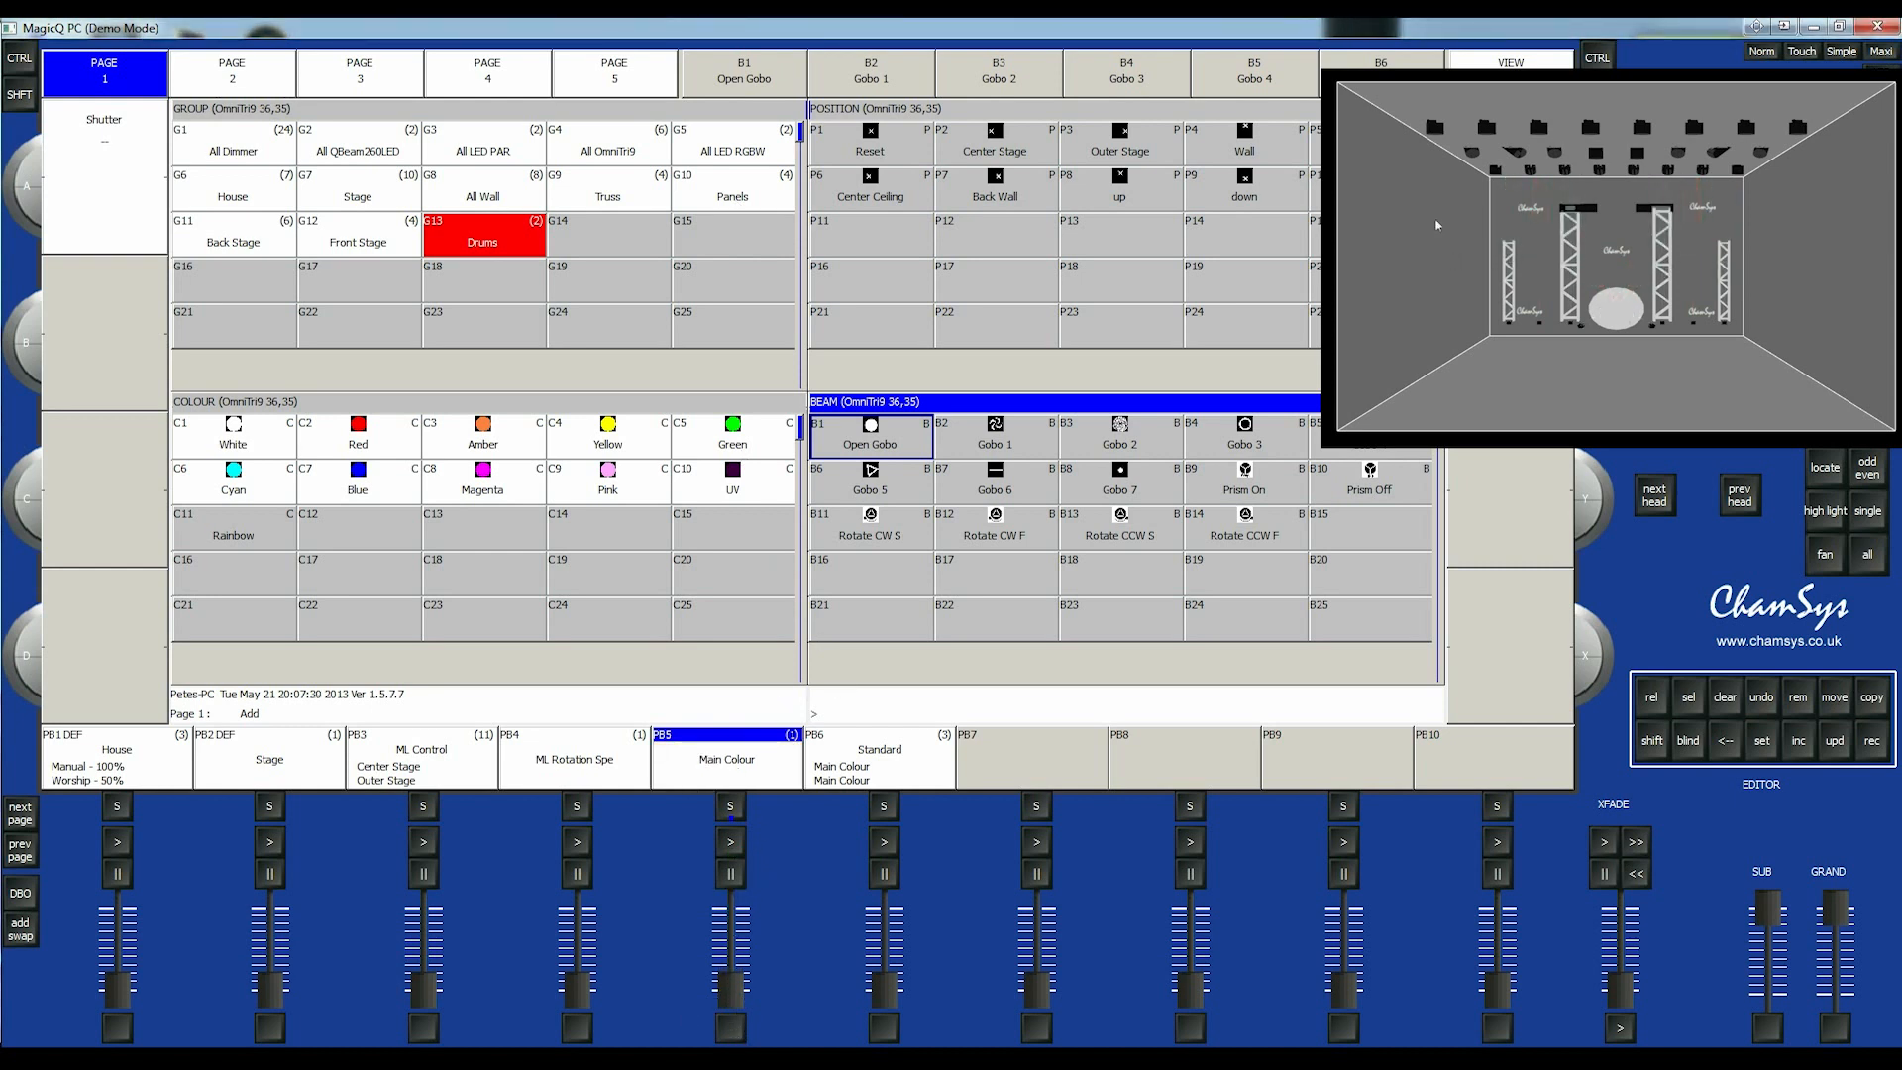
click(1798, 742)
click(780, 781)
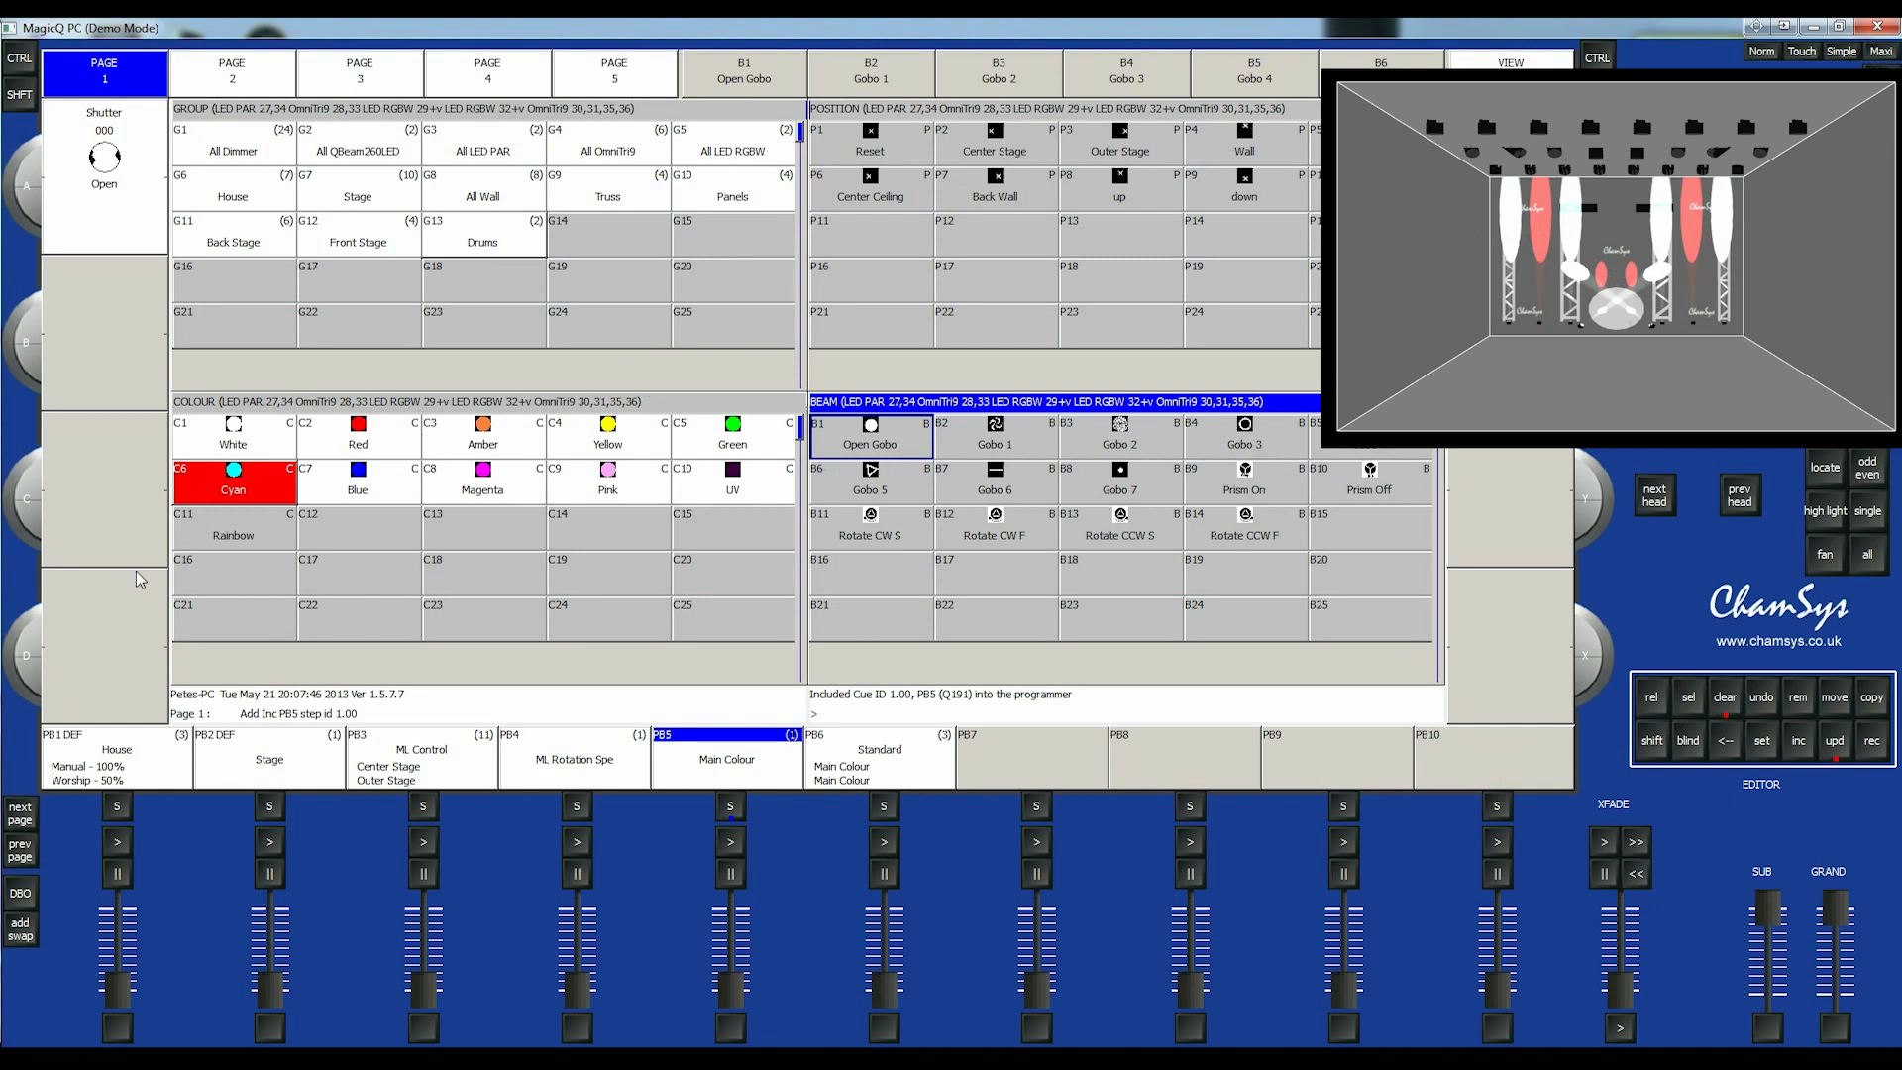
click(1726, 703)
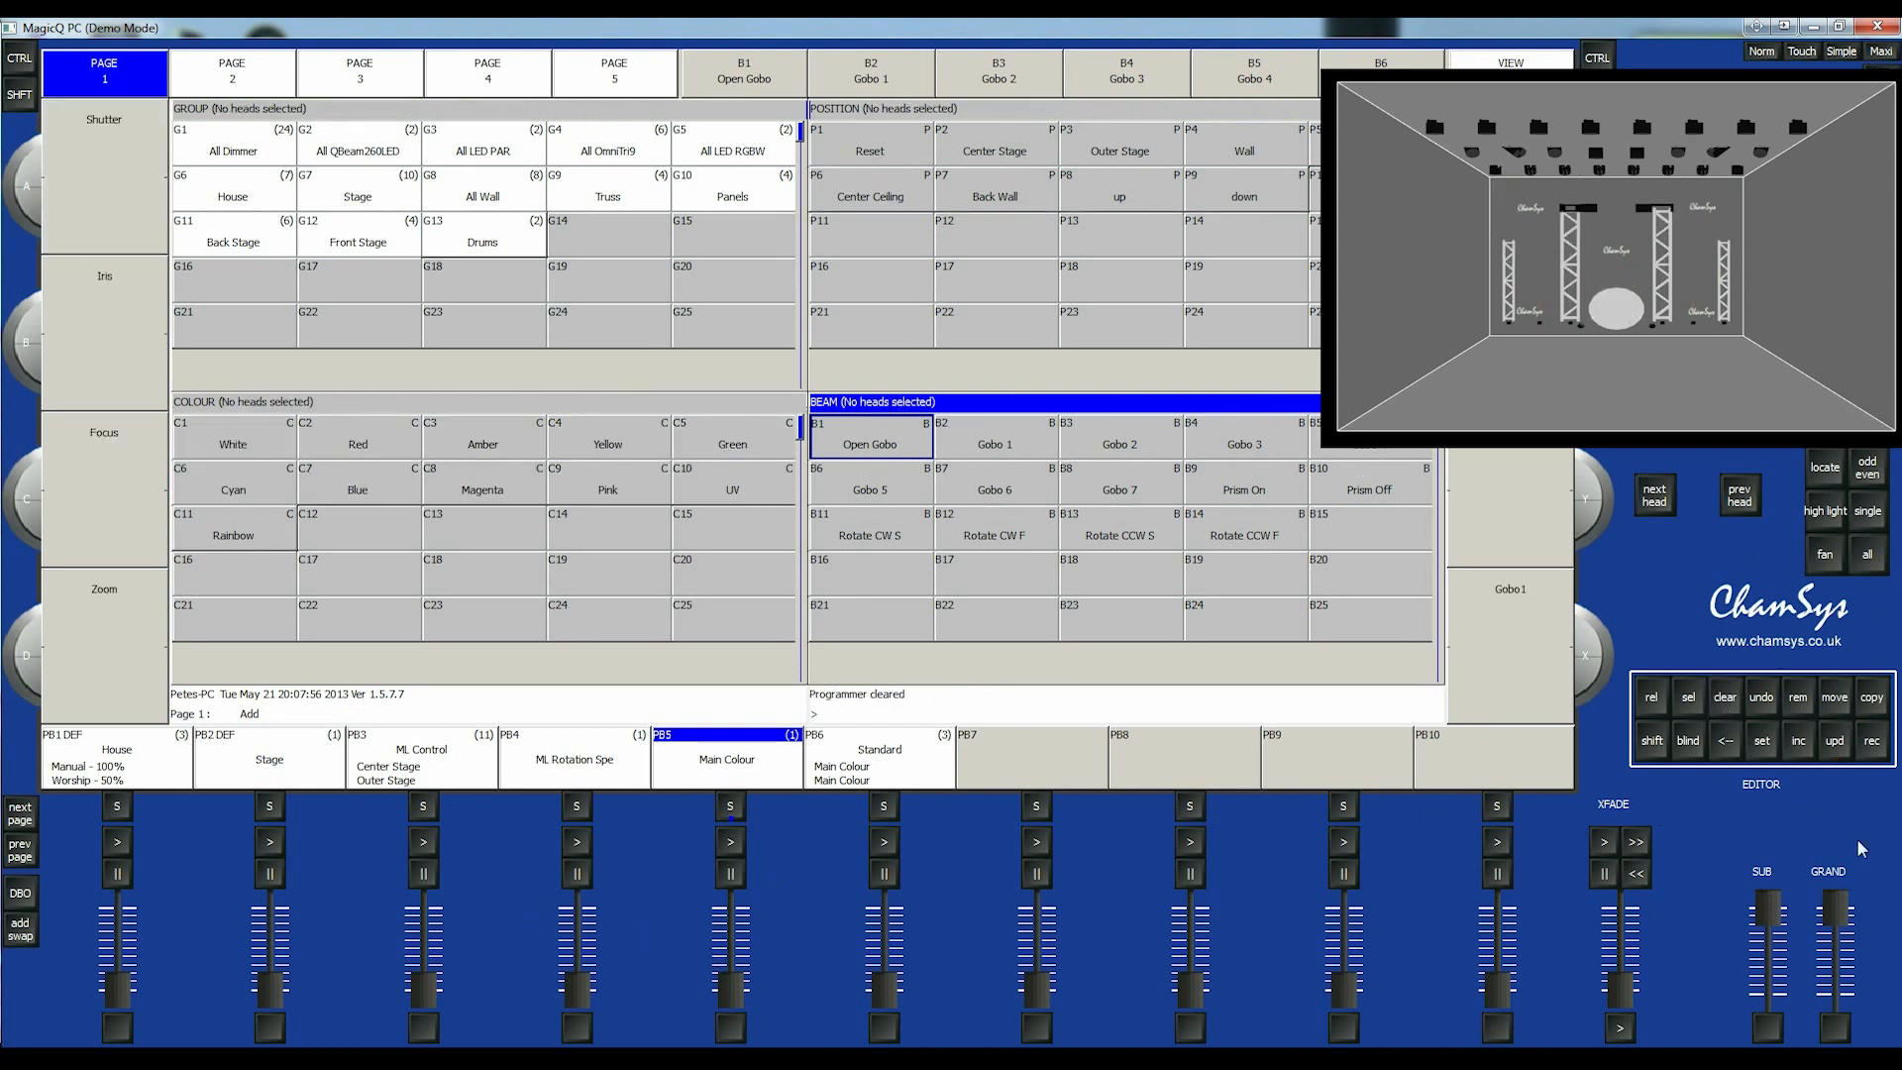
click(1799, 741)
click(731, 776)
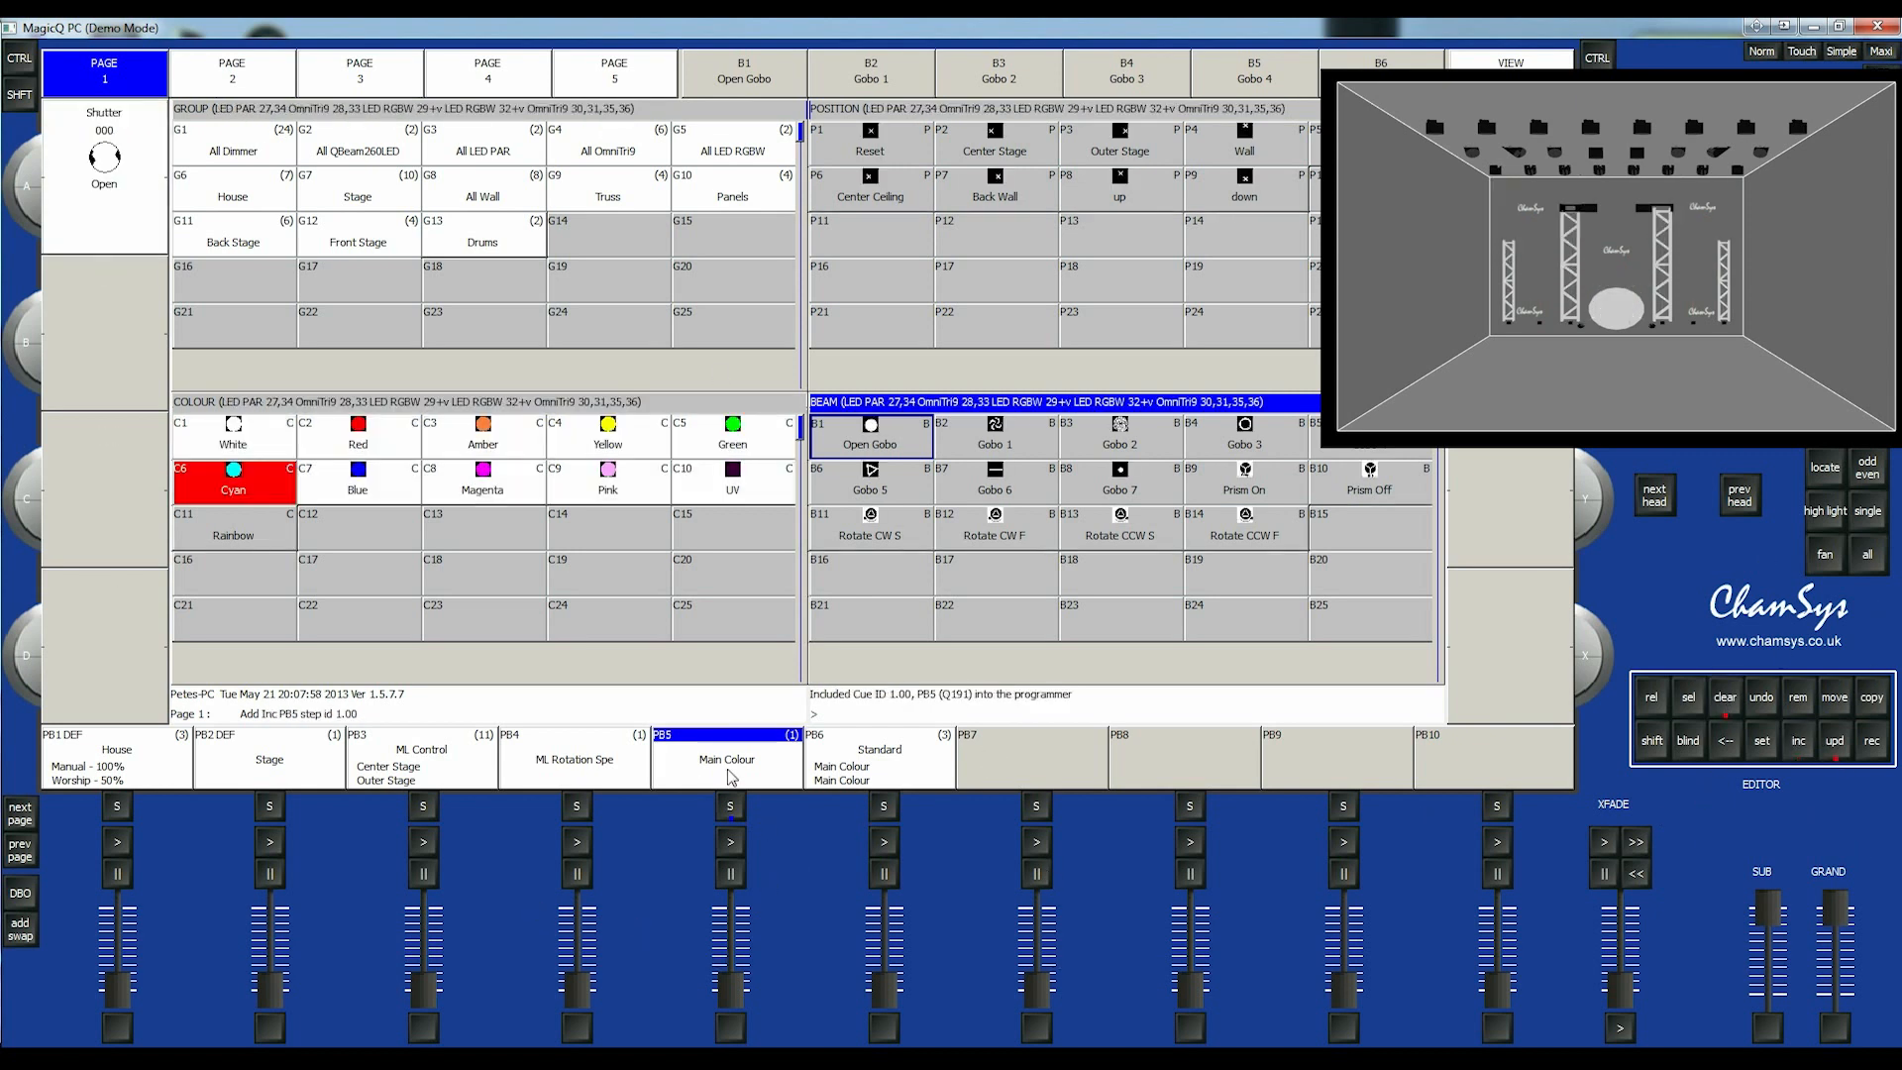
- Apply the Green colour palette to the Truss group and to the Panels group
click(673, 110)
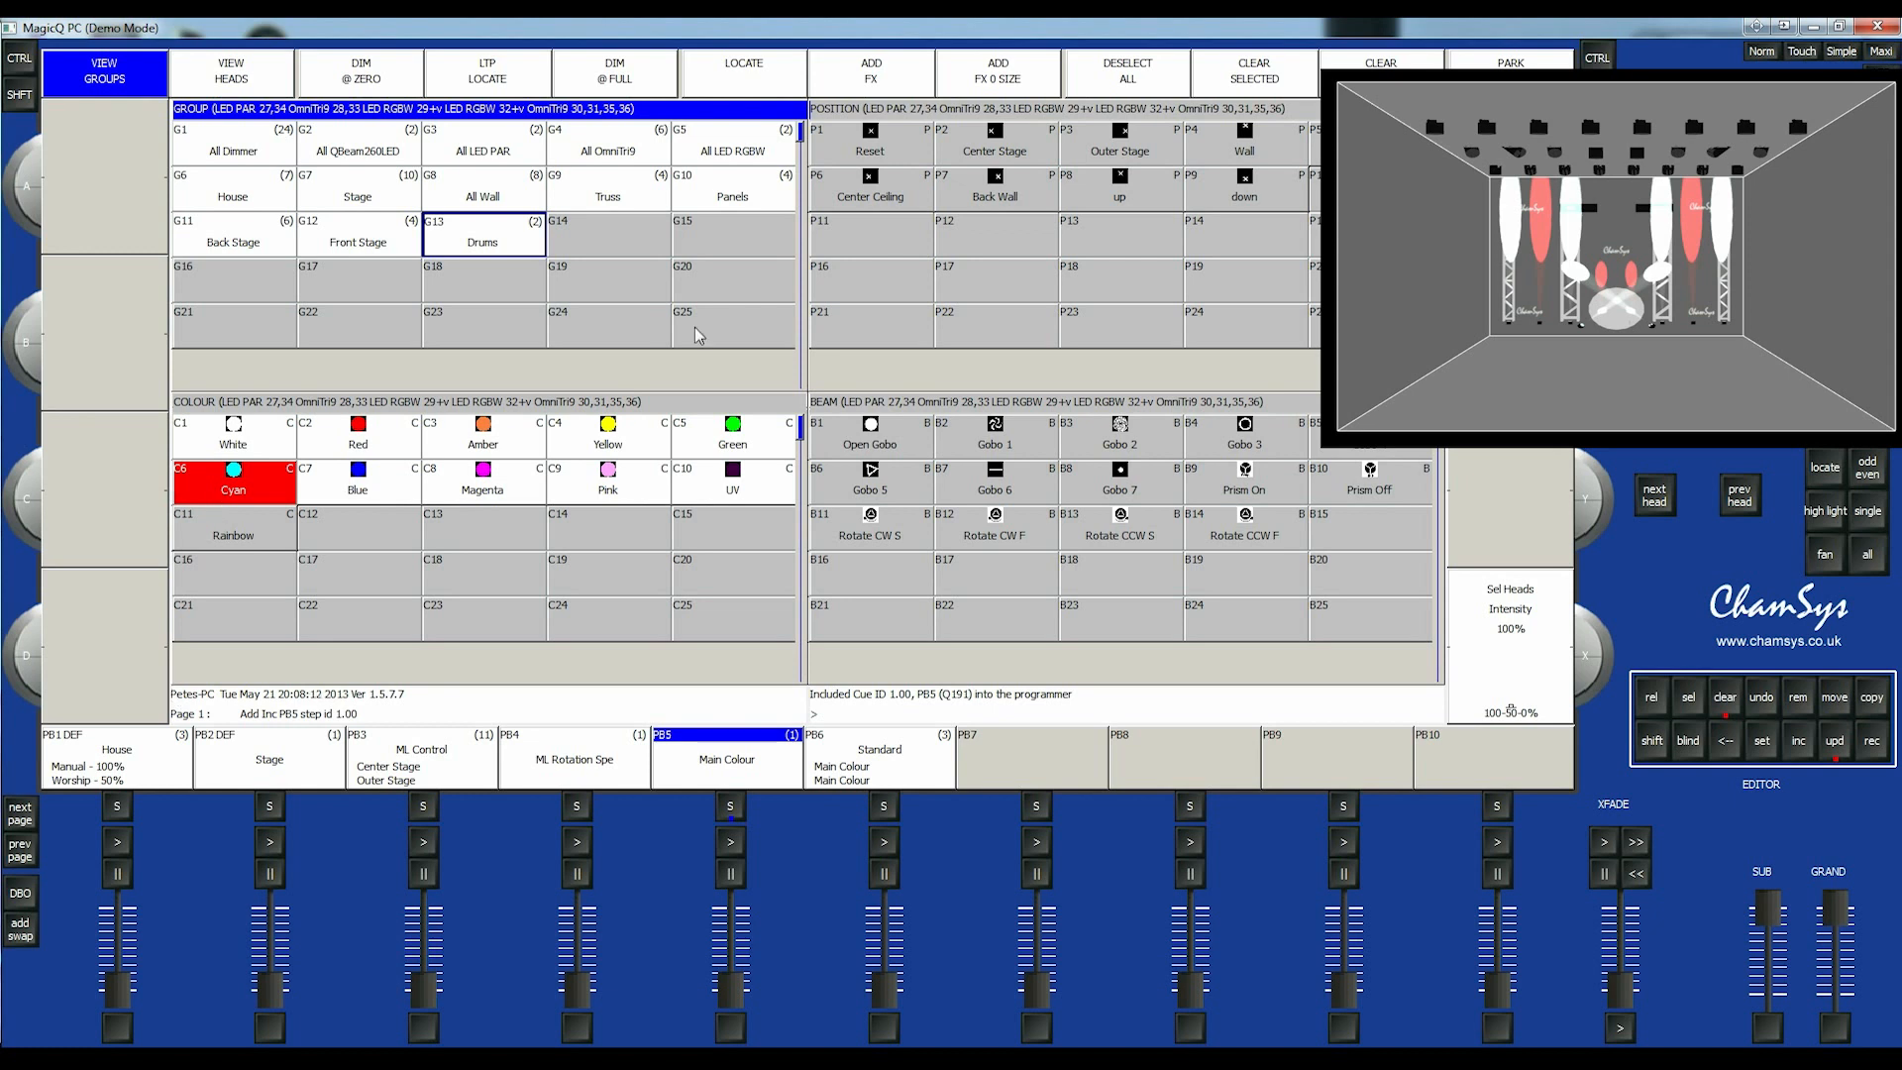
click(635, 201)
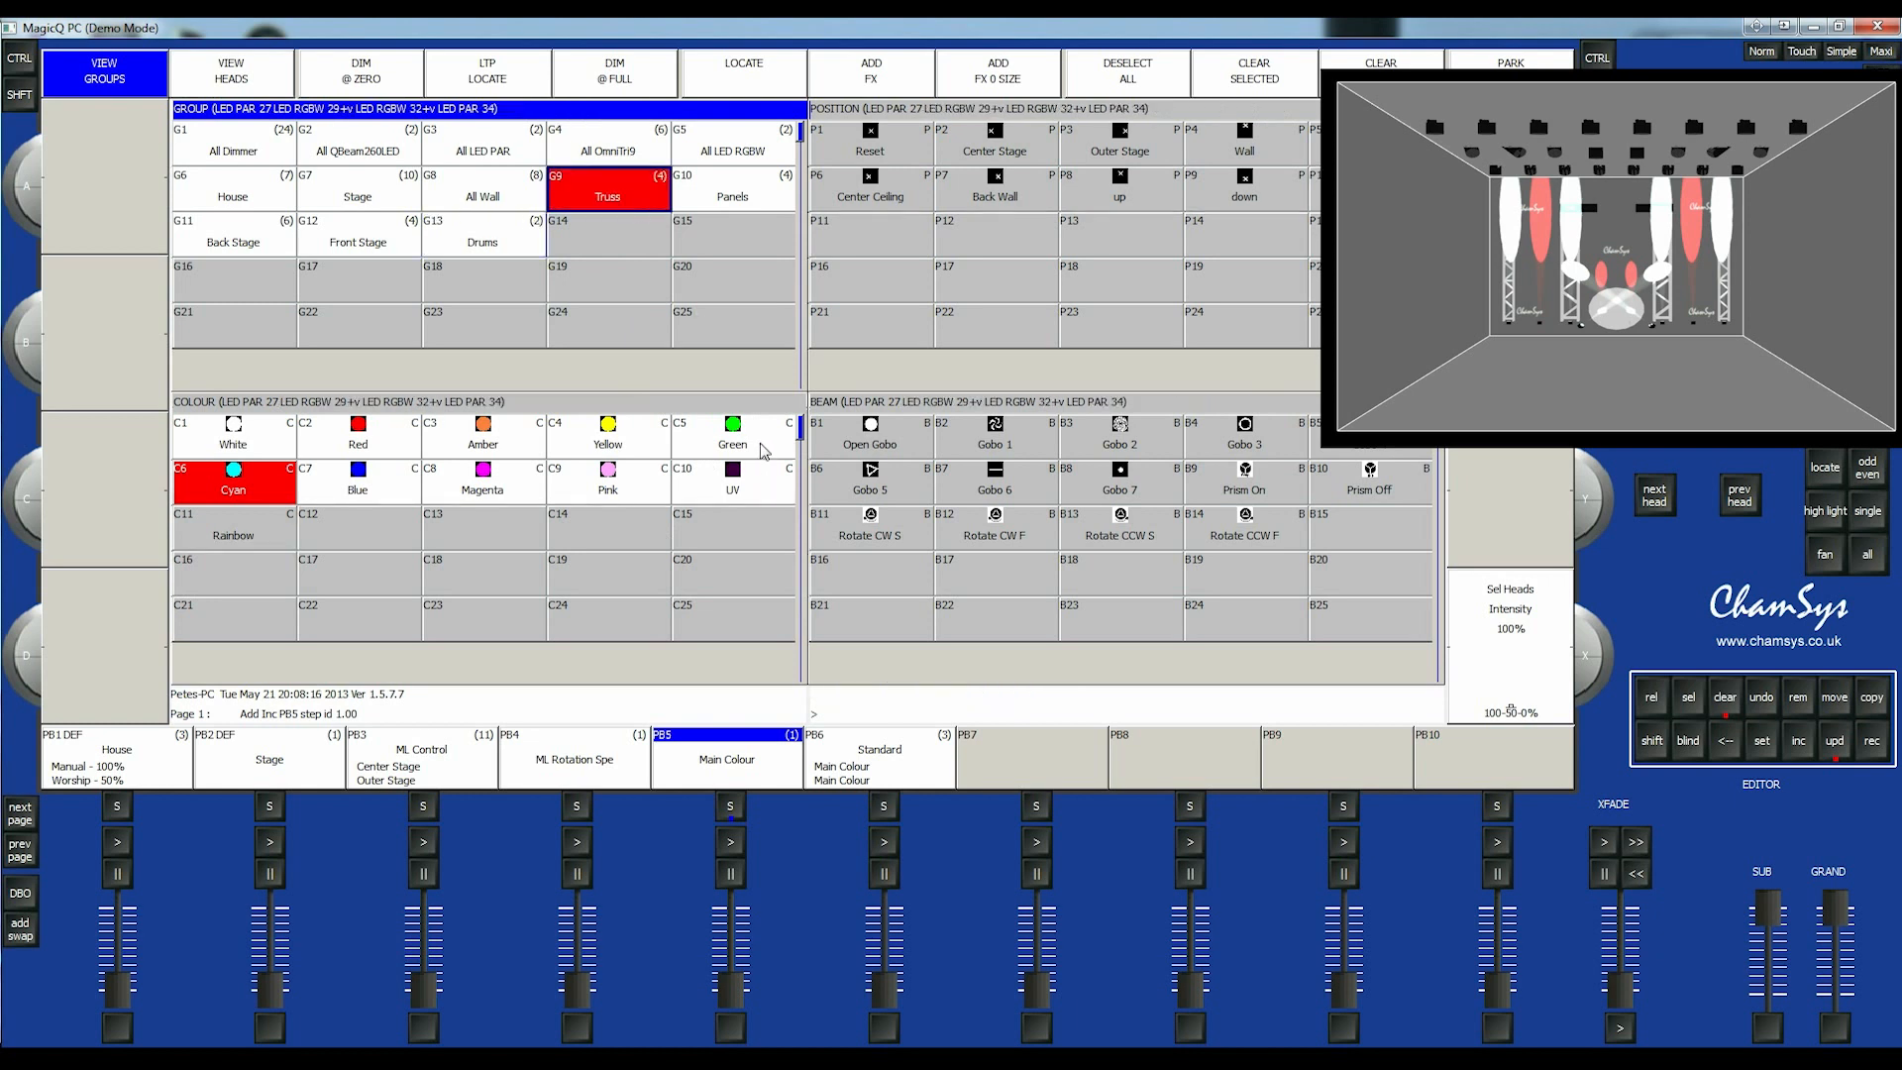
click(763, 451)
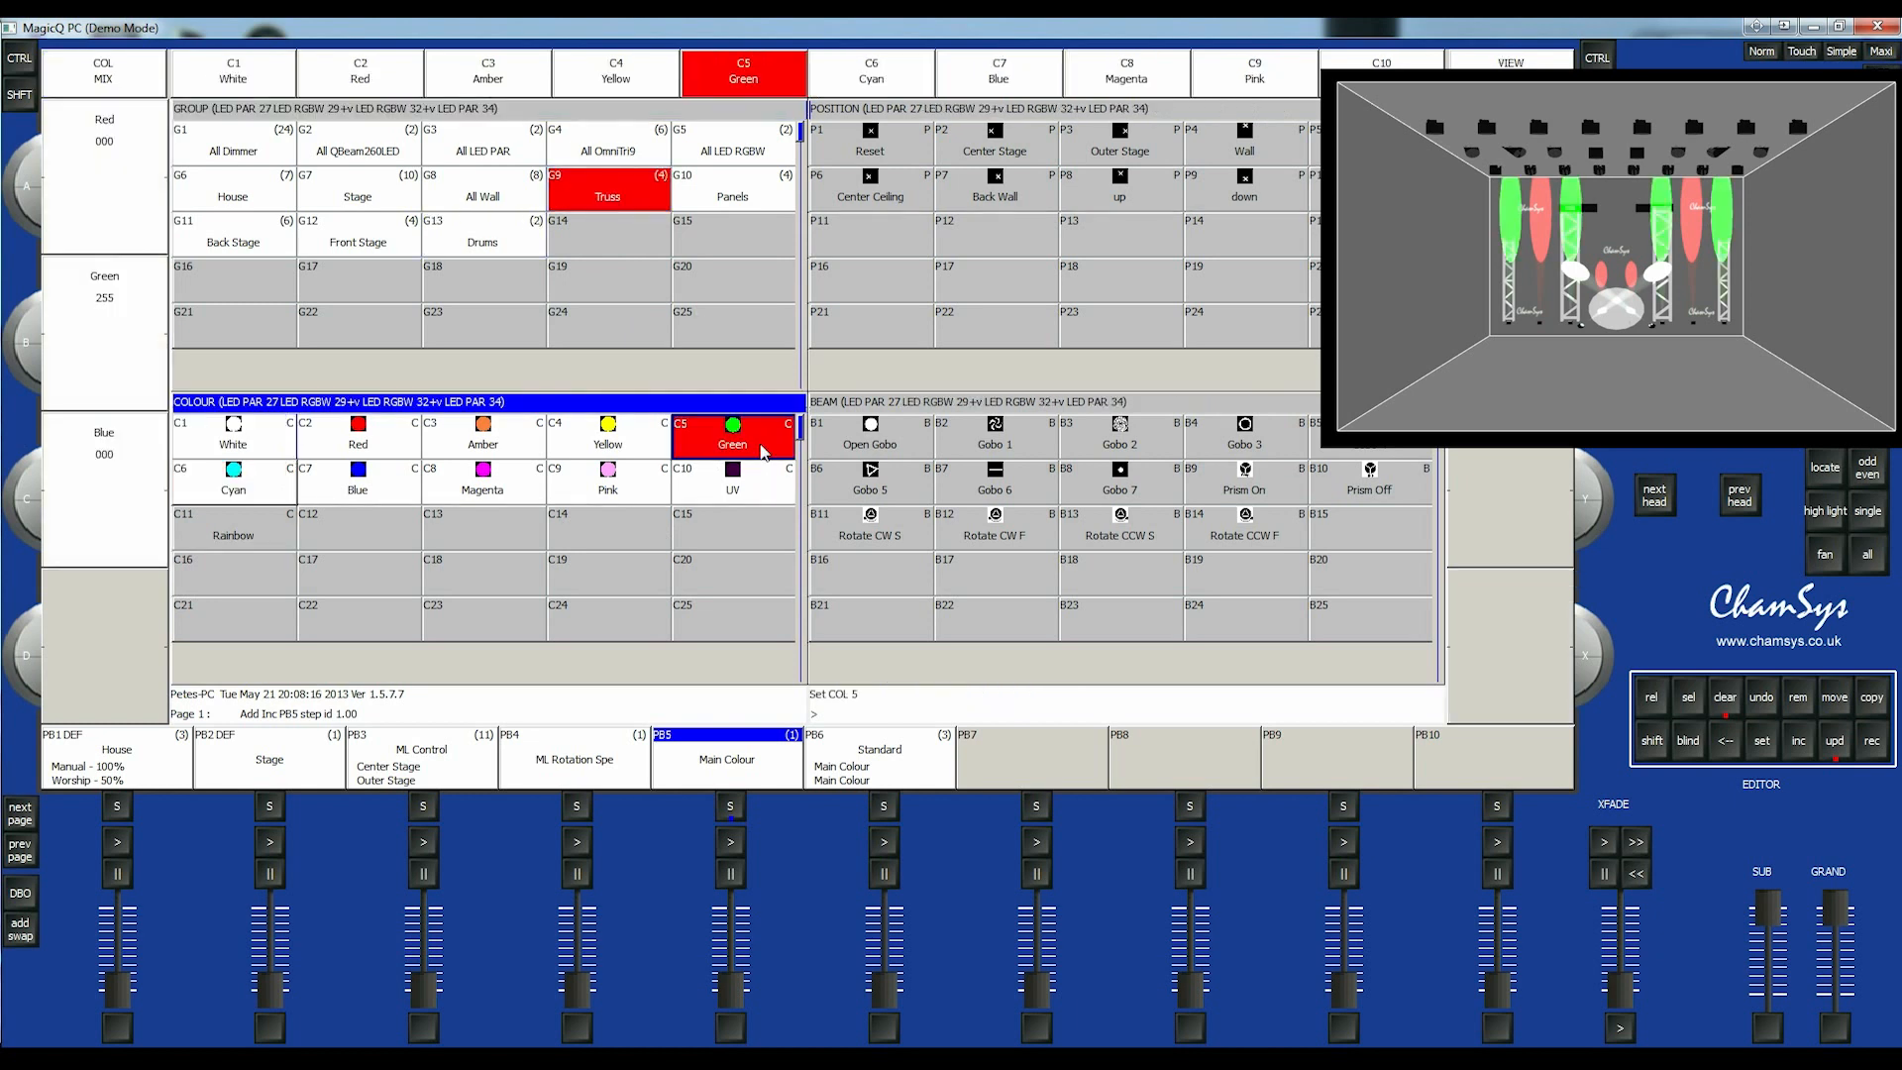
click(756, 201)
click(769, 448)
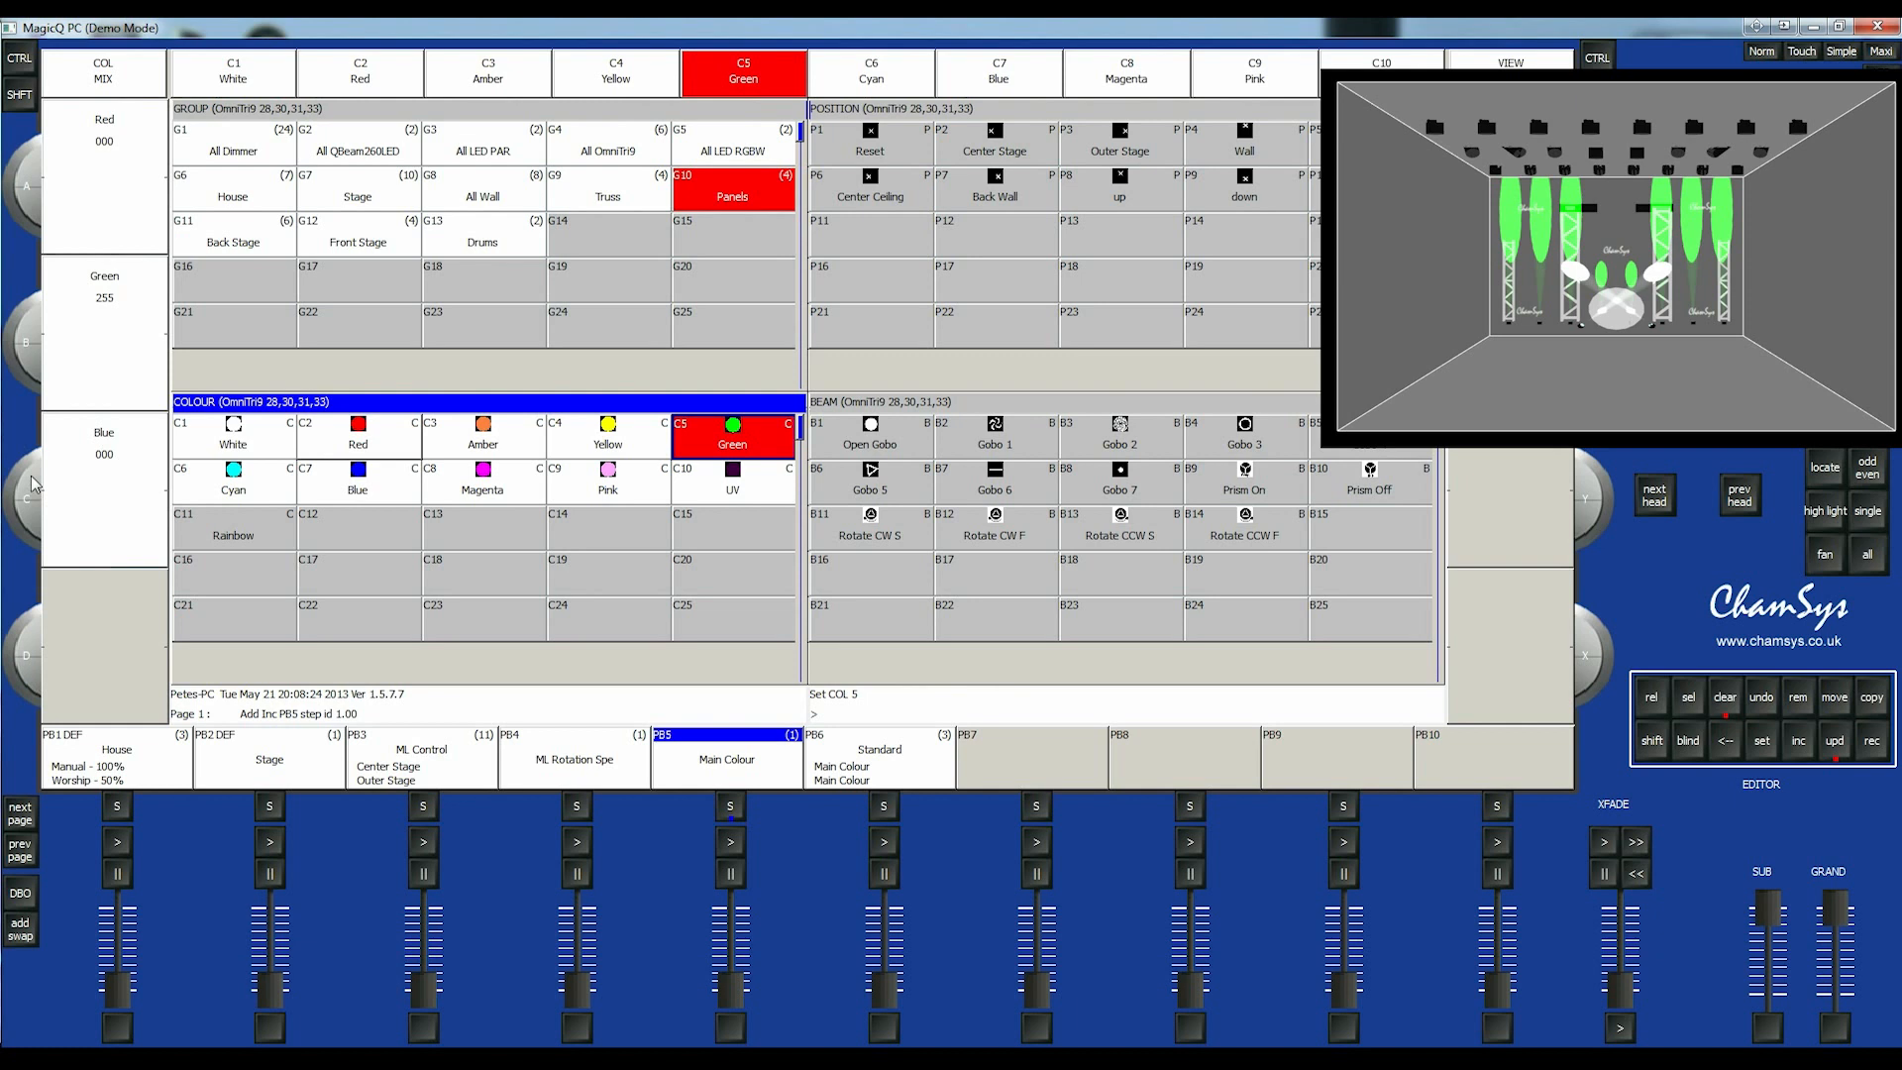
- Mix the Panels group's colour by setting Blue to 125 and Red to 54
scroll(32, 485, up, 5)
scroll(31, 485, up, 1)
click(28, 483)
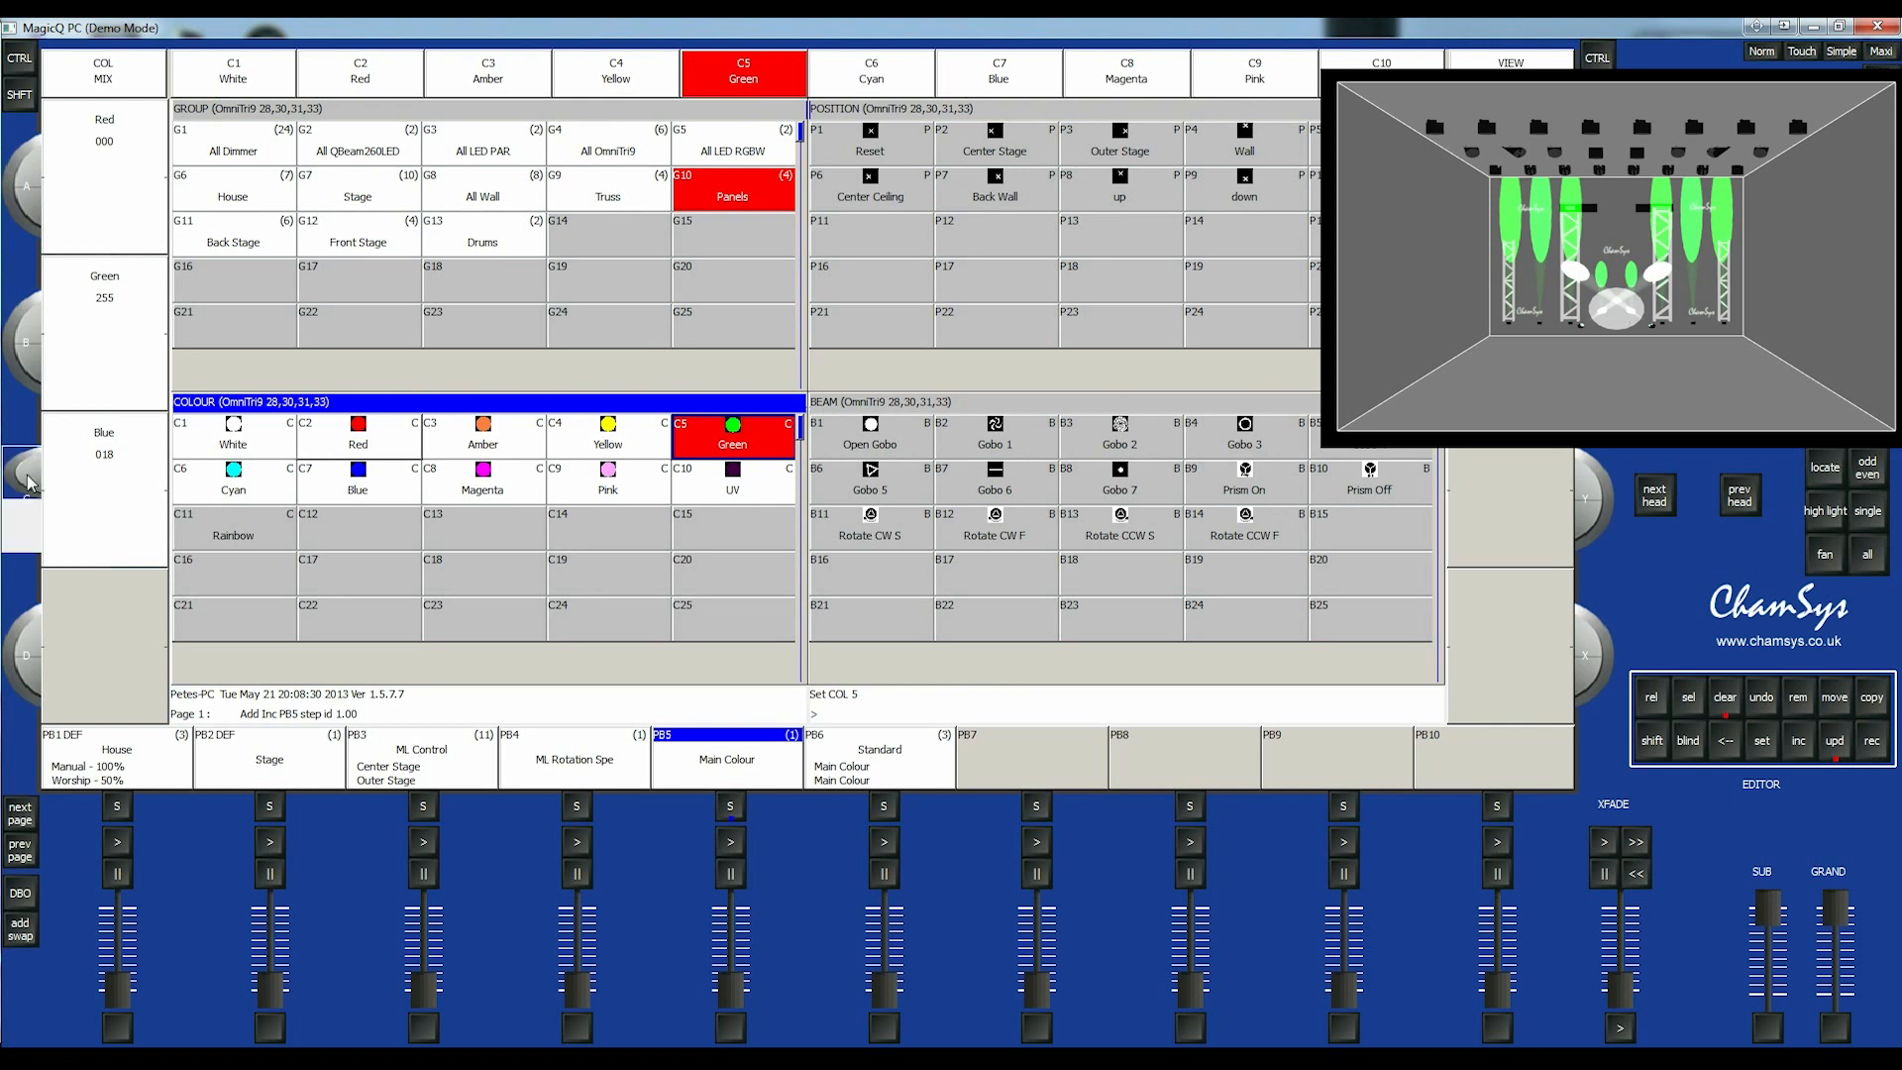
drag(27, 482, 35, 522)
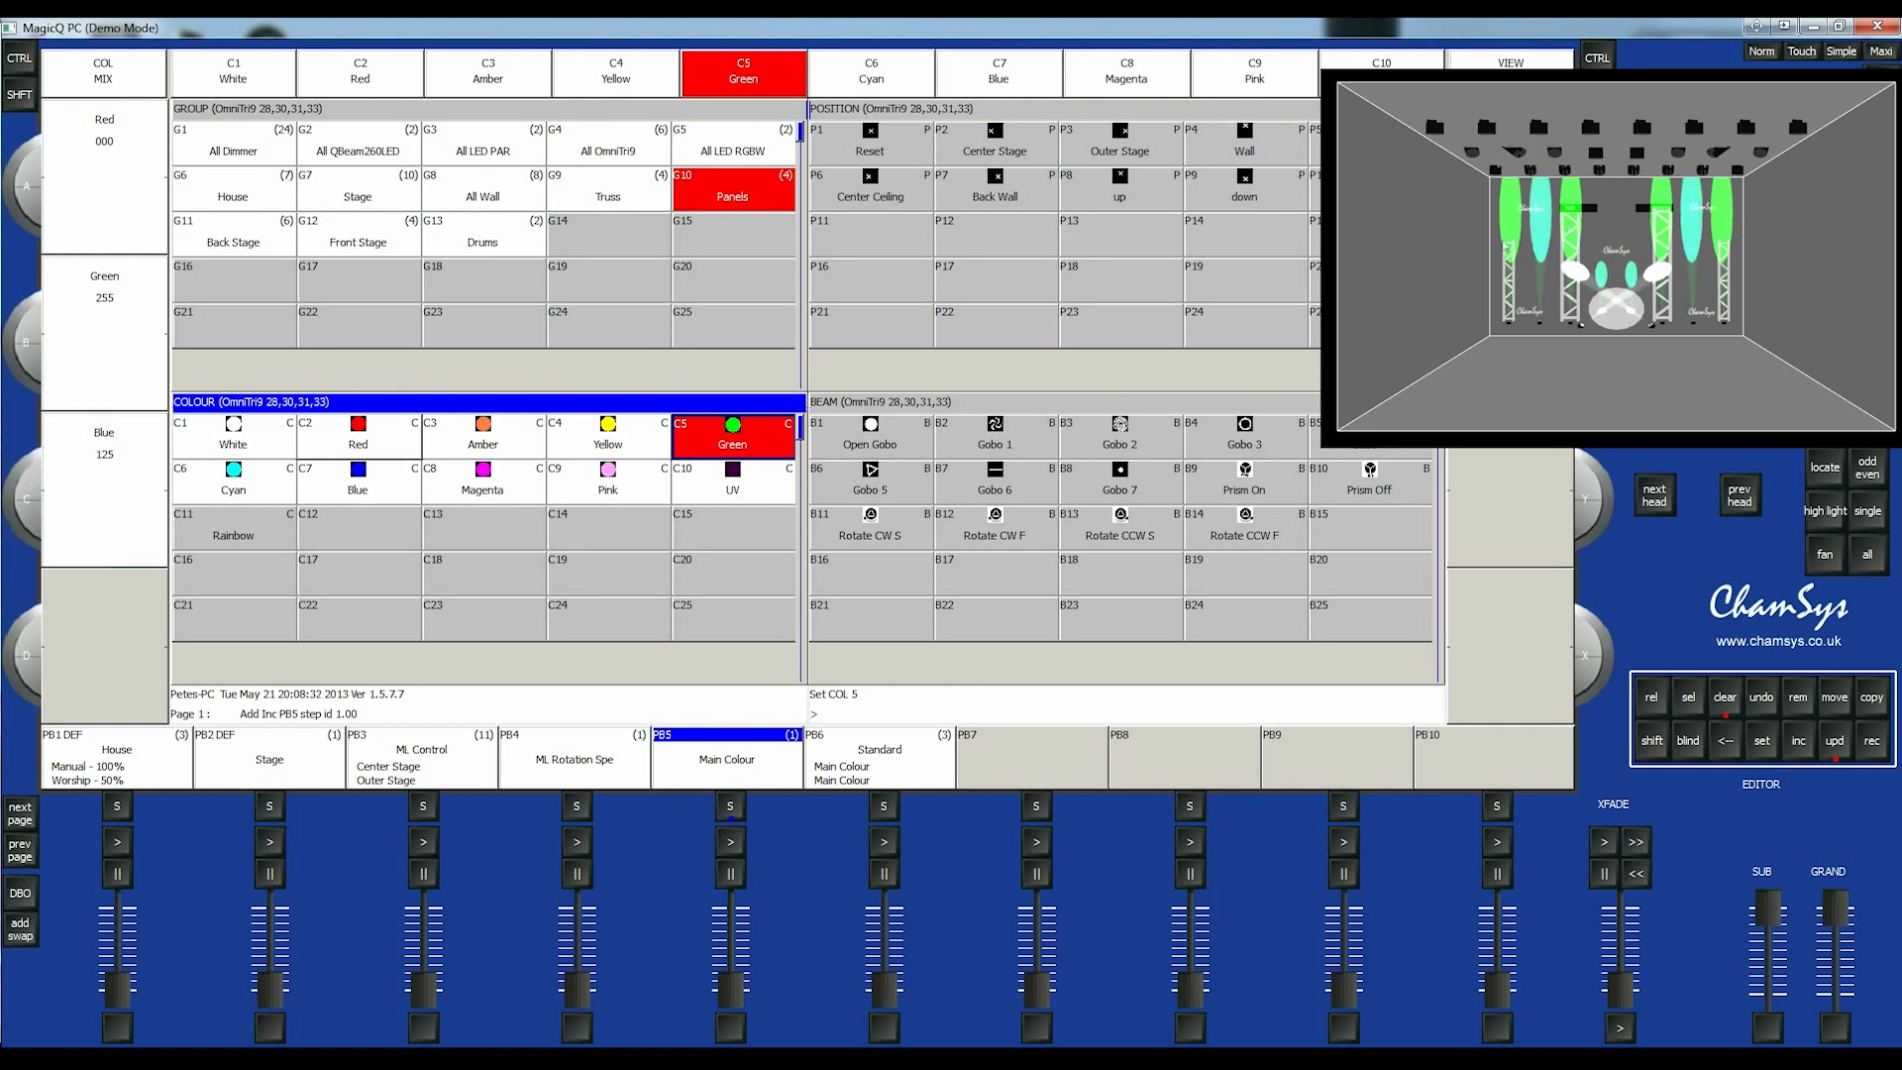
click(33, 178)
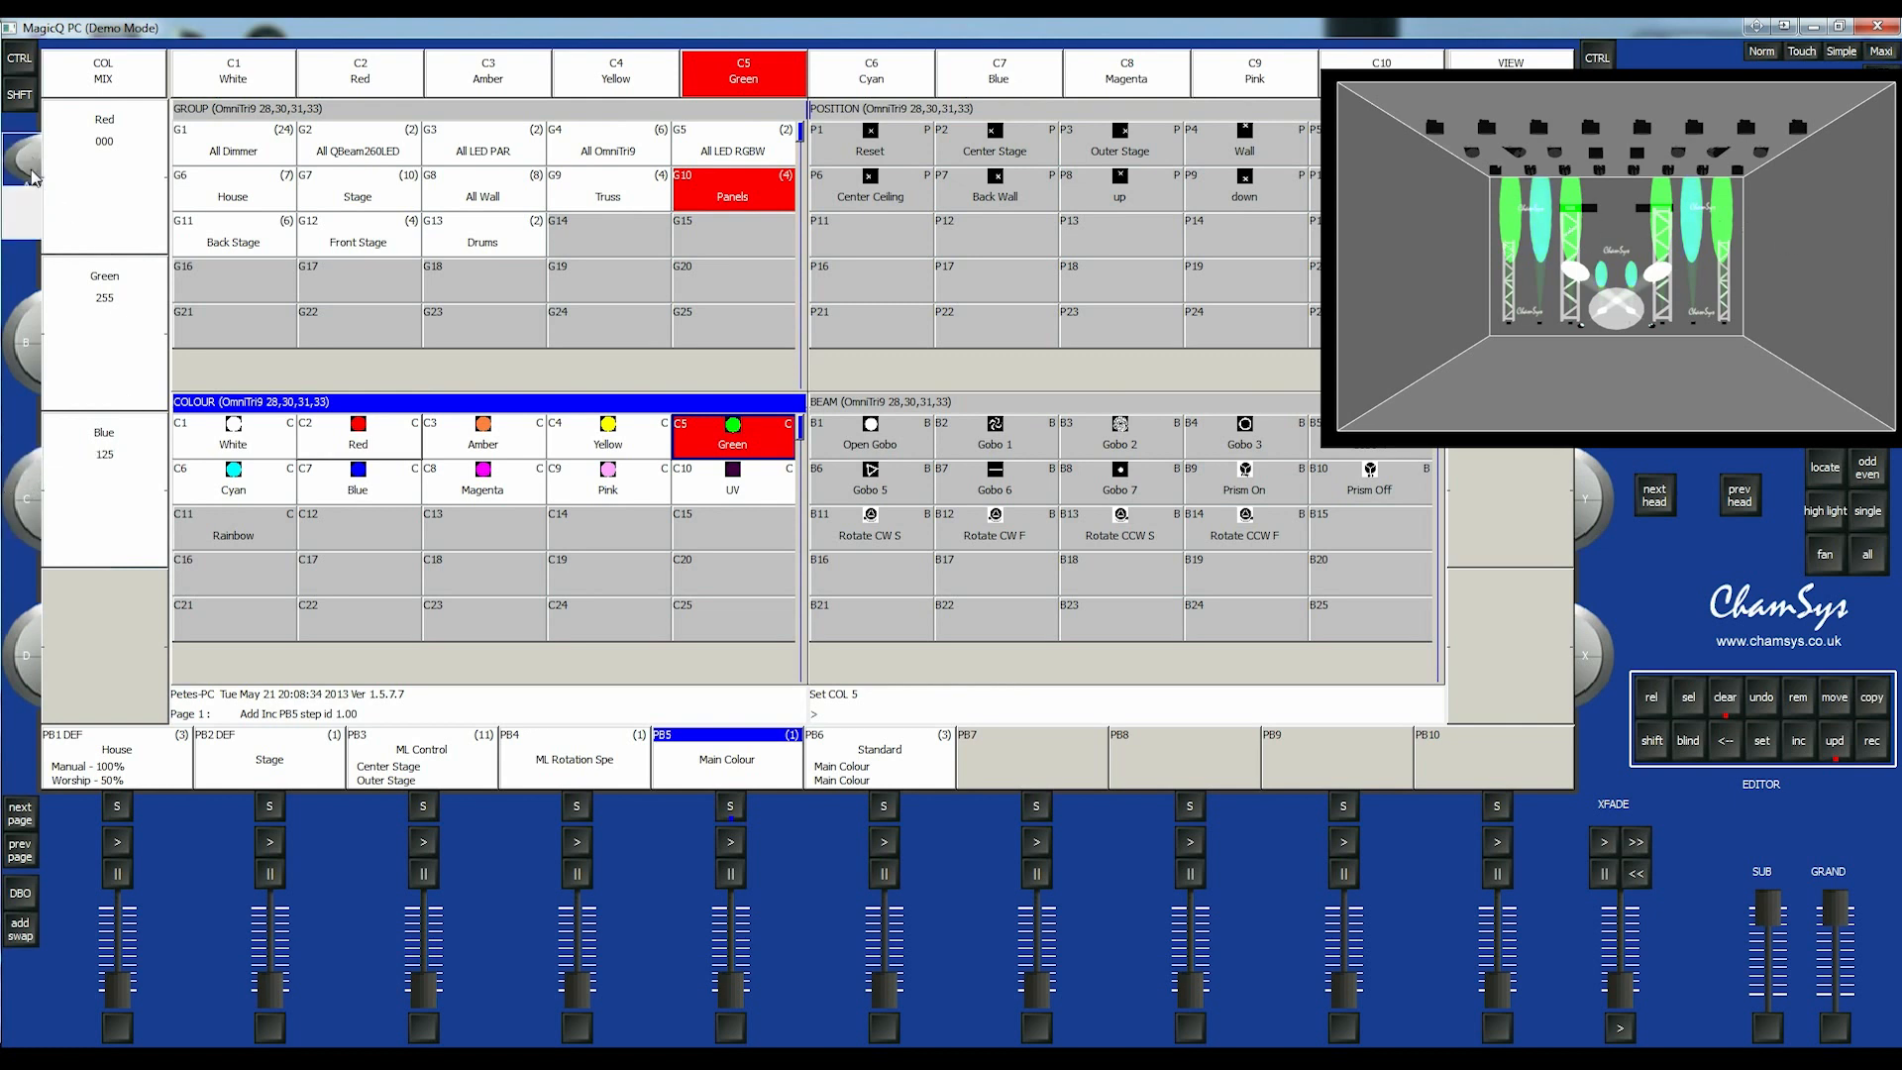
drag(32, 178, 32, 213)
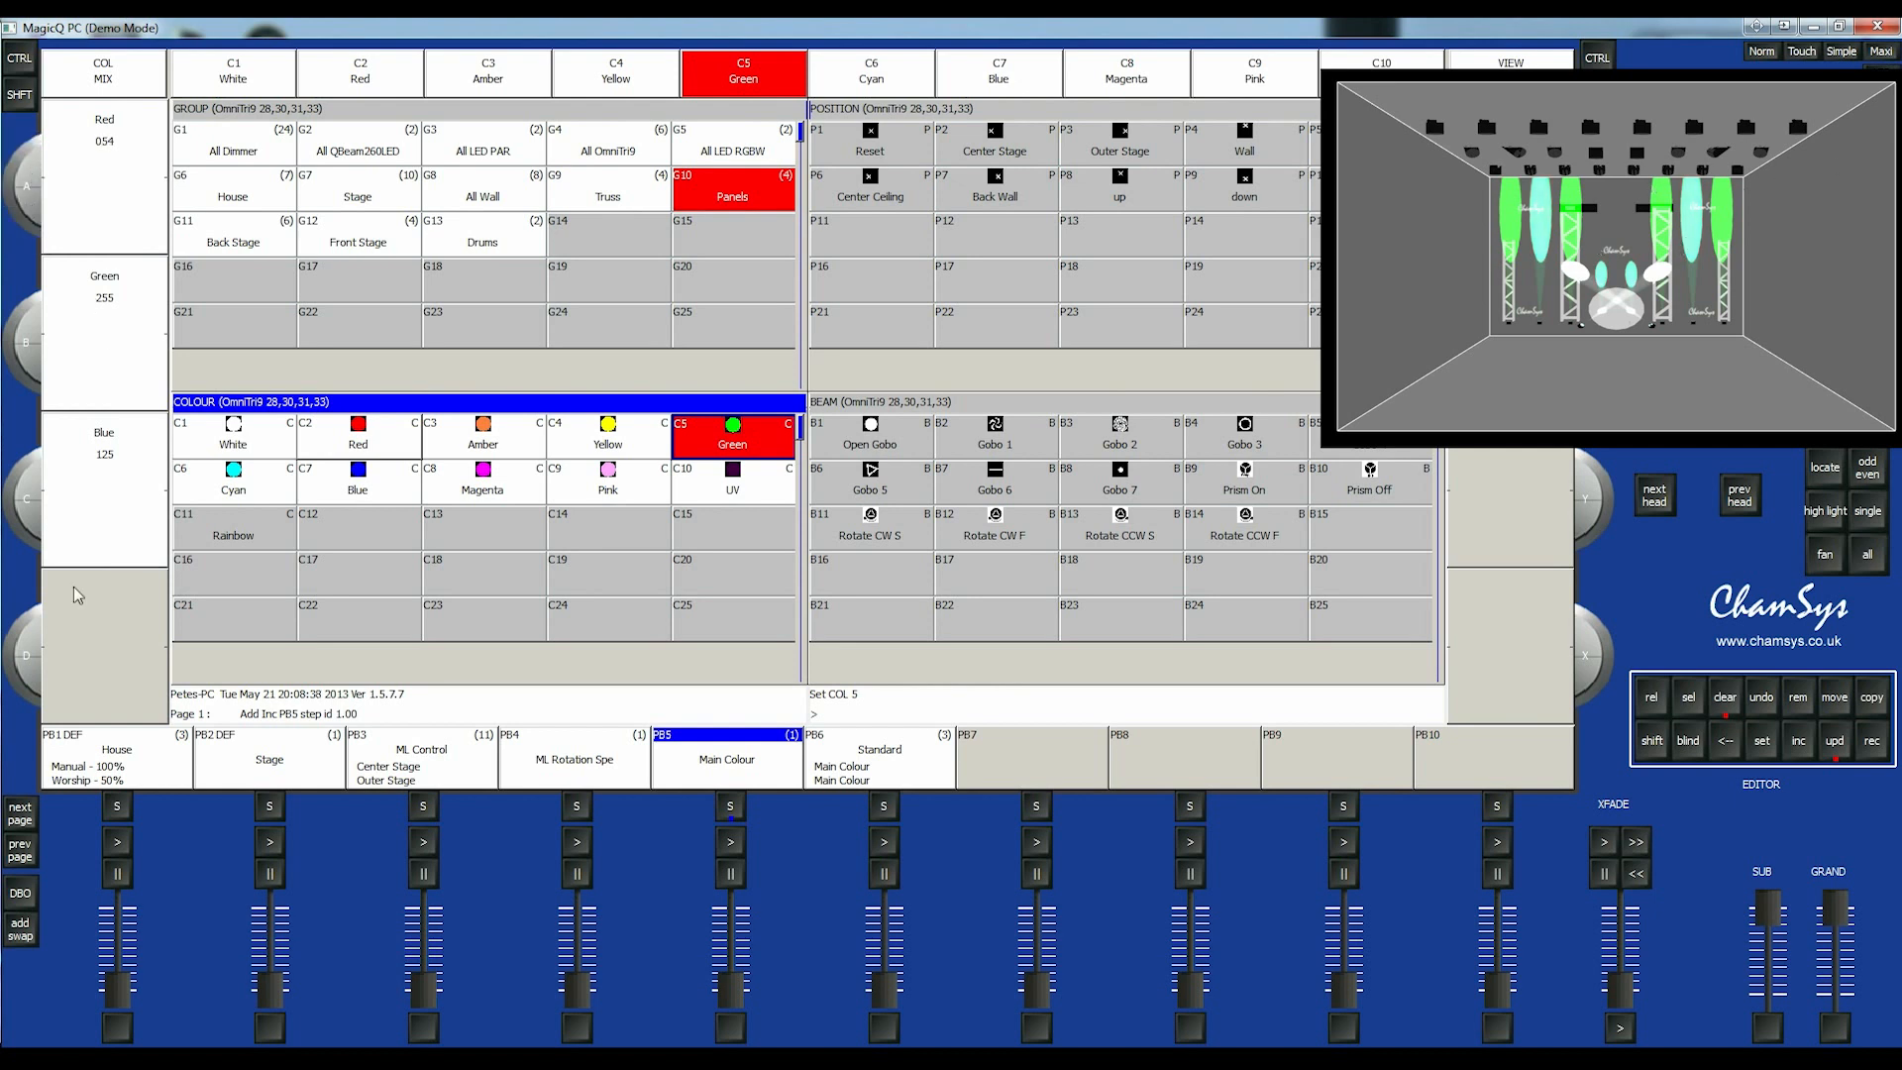
- Apply the Green palette to the Drums group and raise its Red value to 110
click(503, 248)
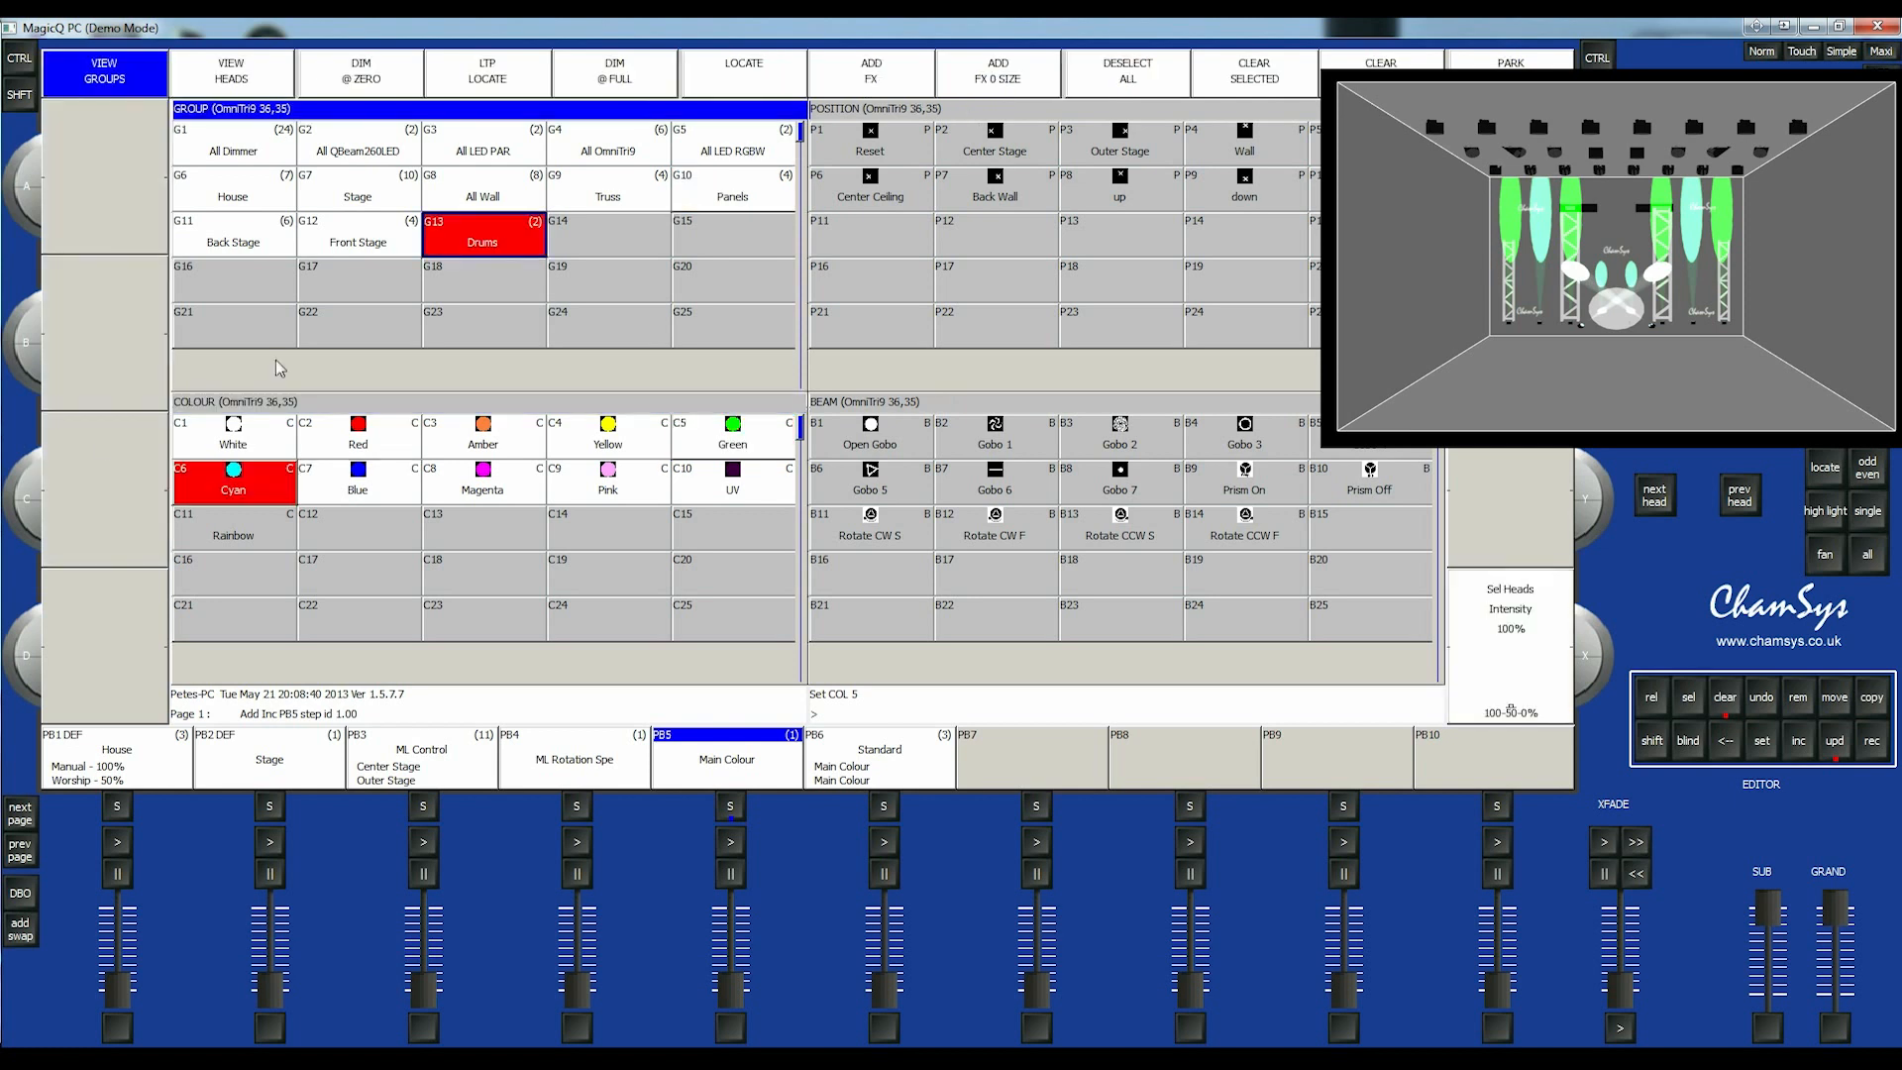
click(756, 439)
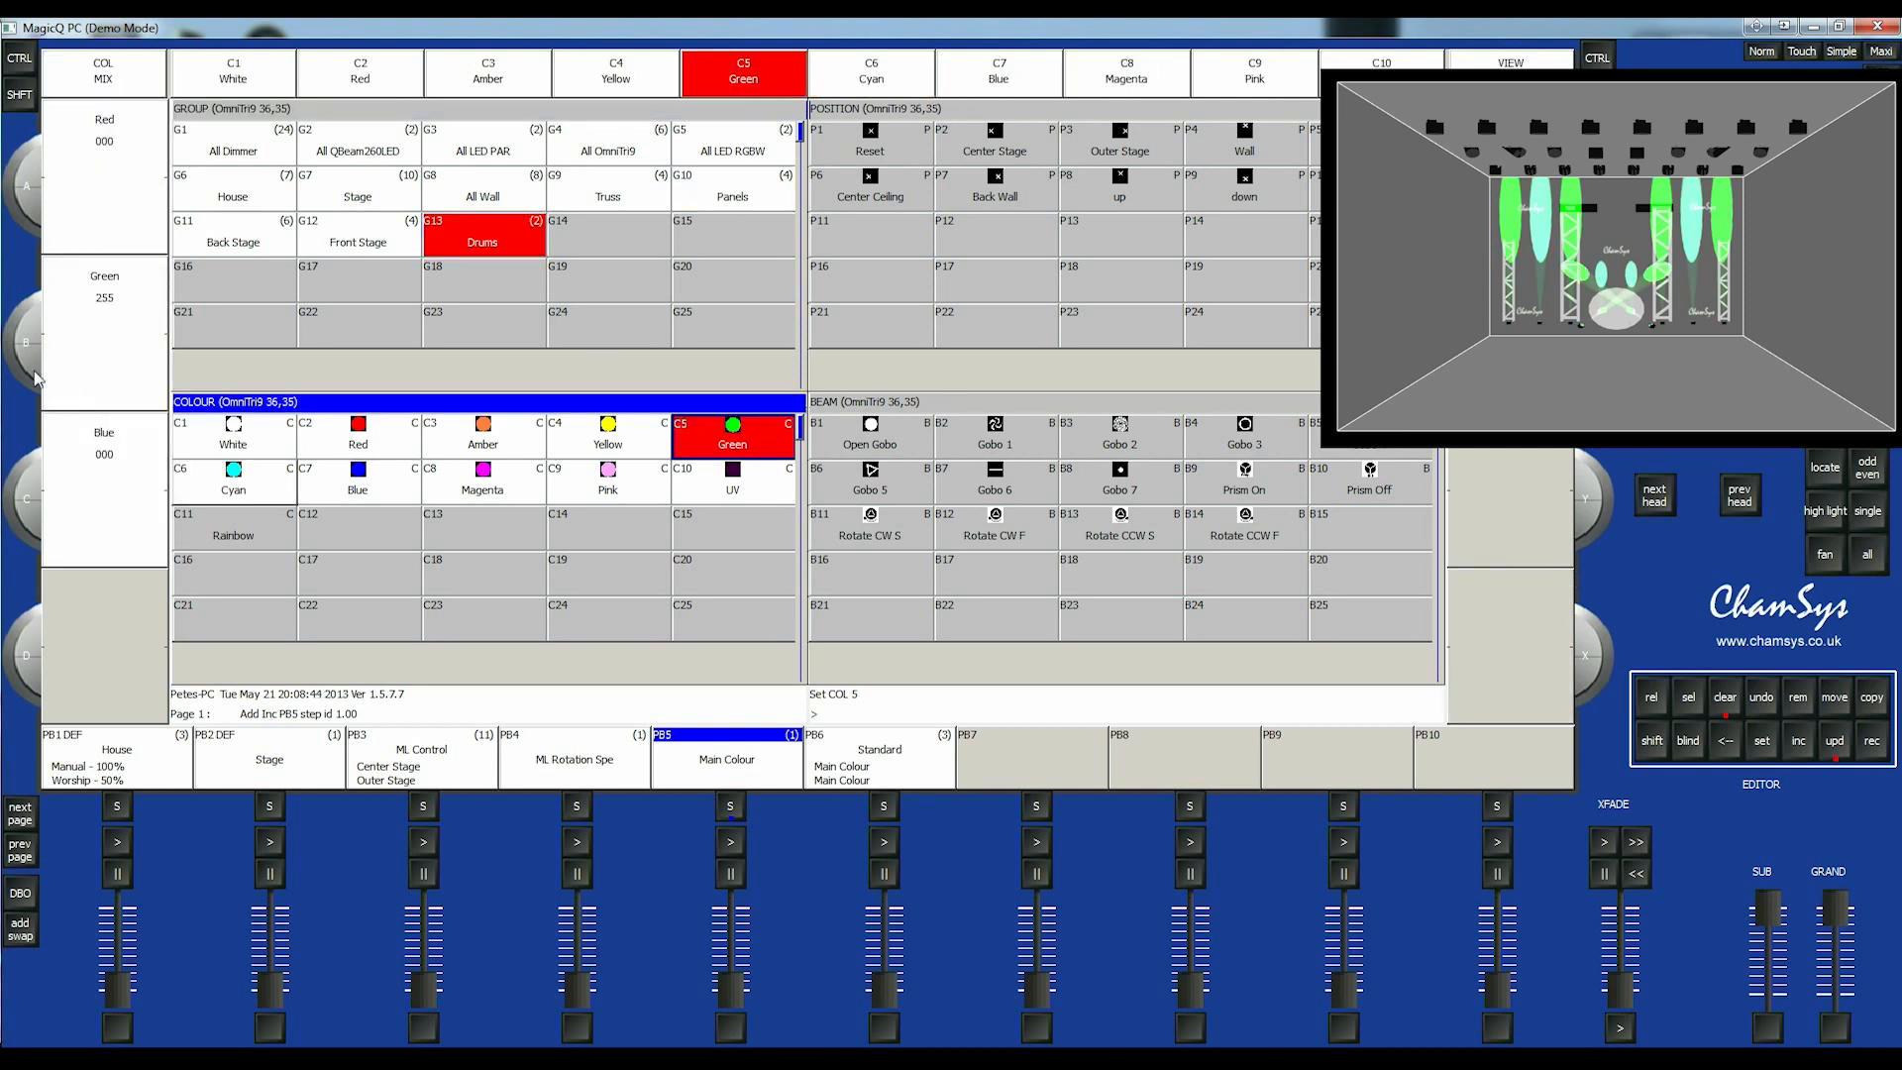
drag(33, 166, 27, 260)
- Update the Main Colour cue on PB5 with the new colours and clear the programmer
click(1836, 743)
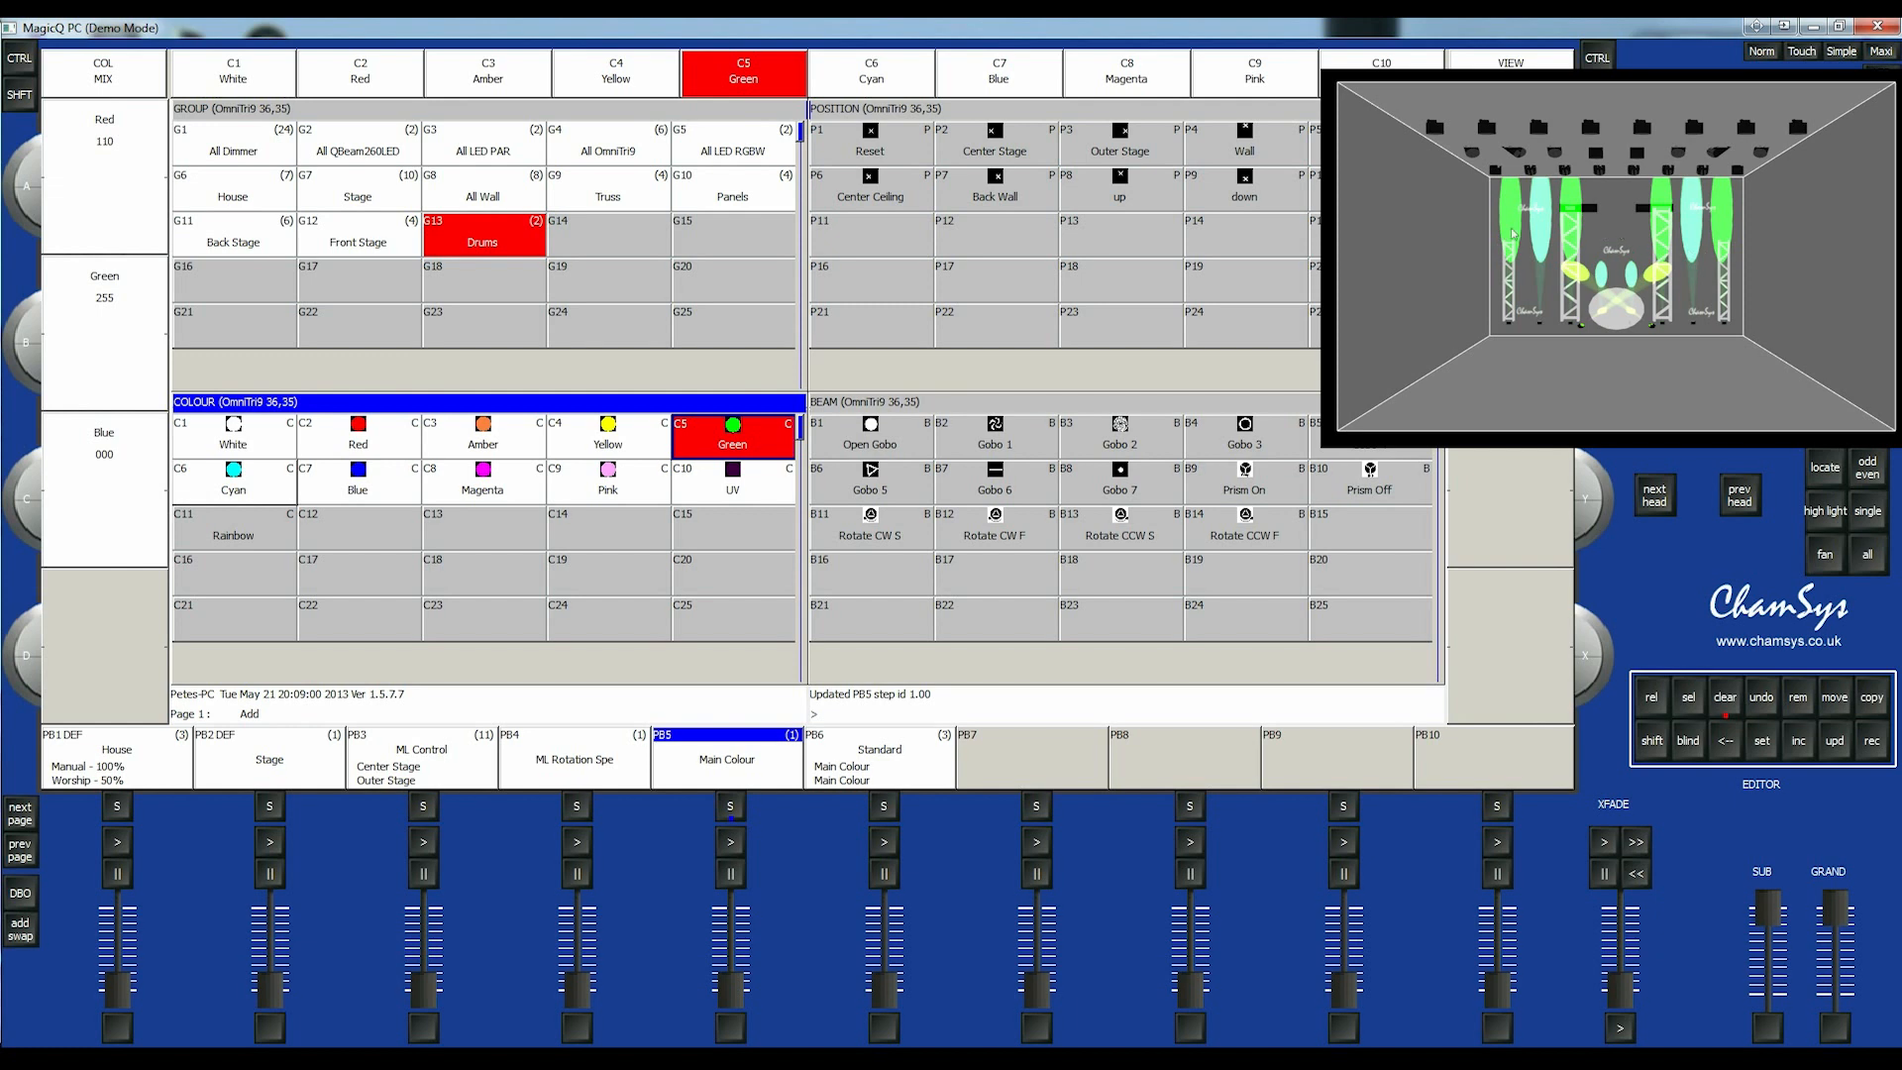
click(1724, 700)
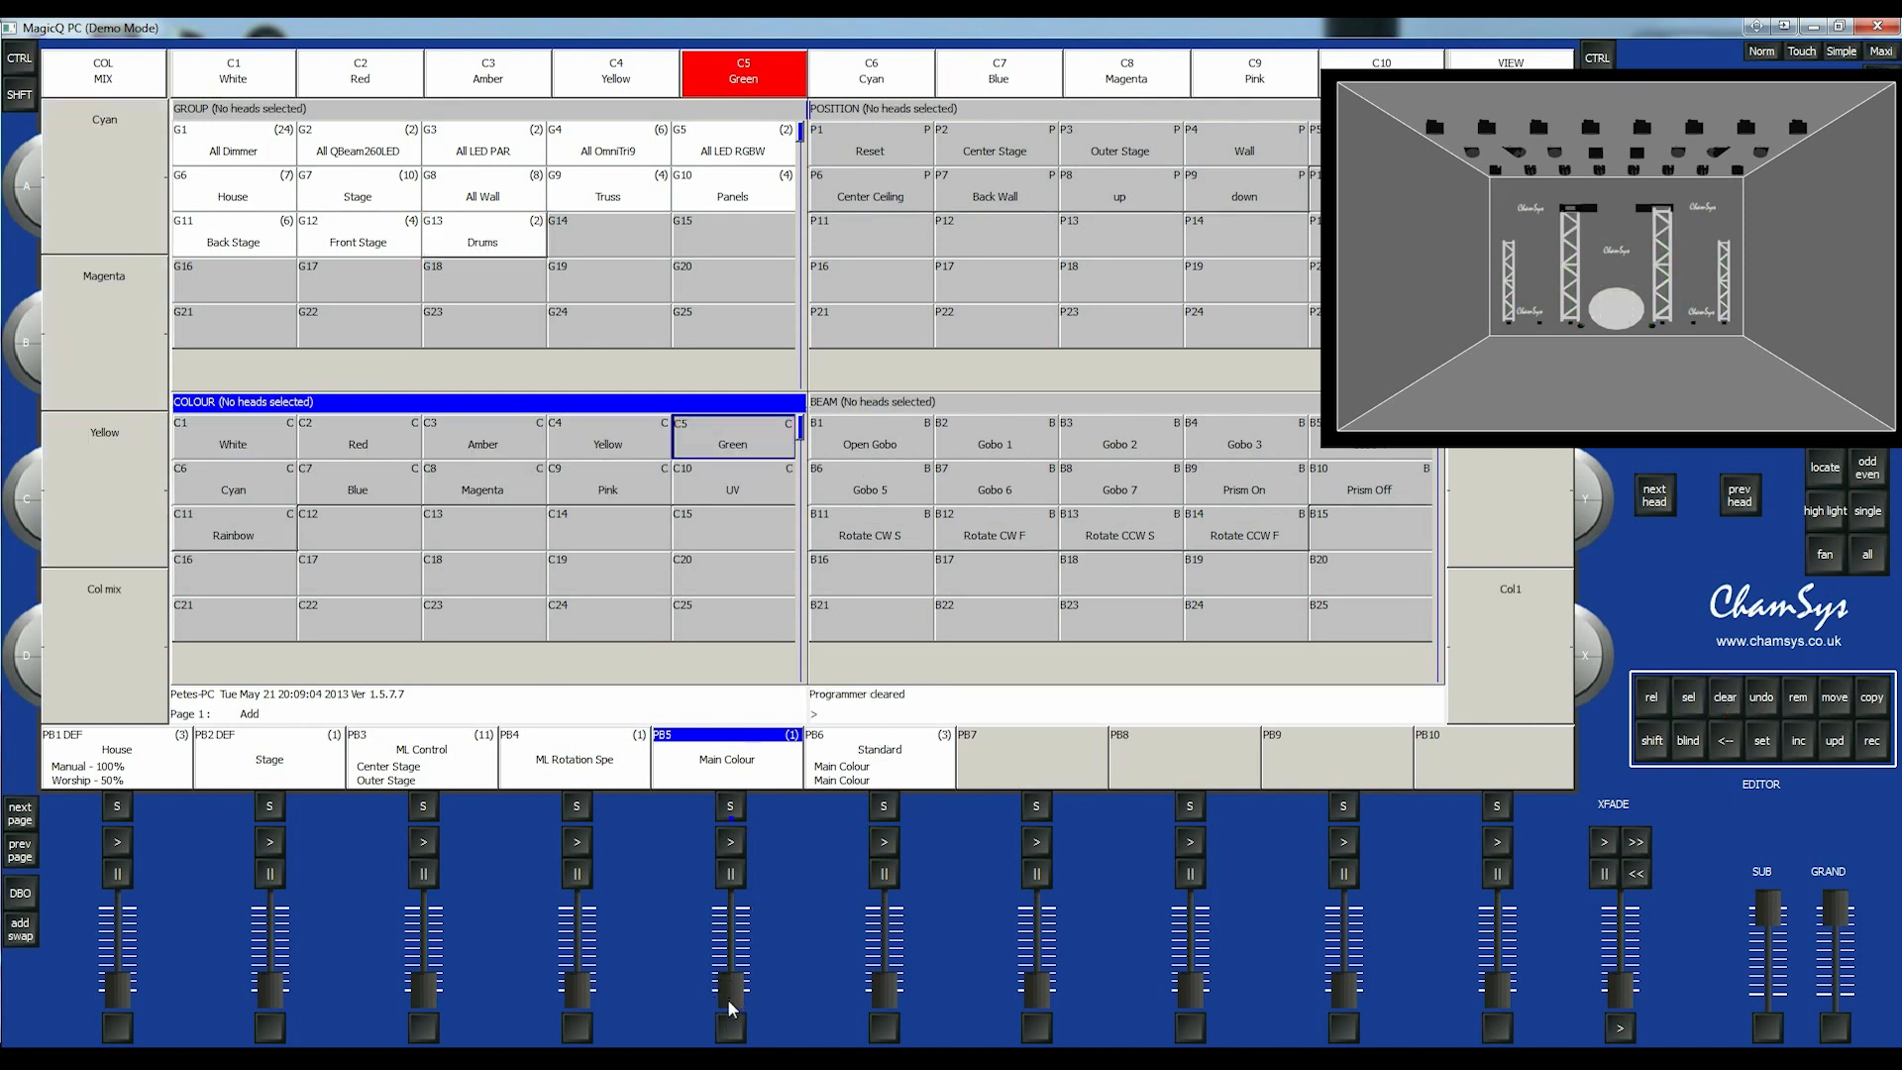
- Fade the Main Colour playback up and back down to check the updated look in the visualiser
drag(728, 978, 742, 899)
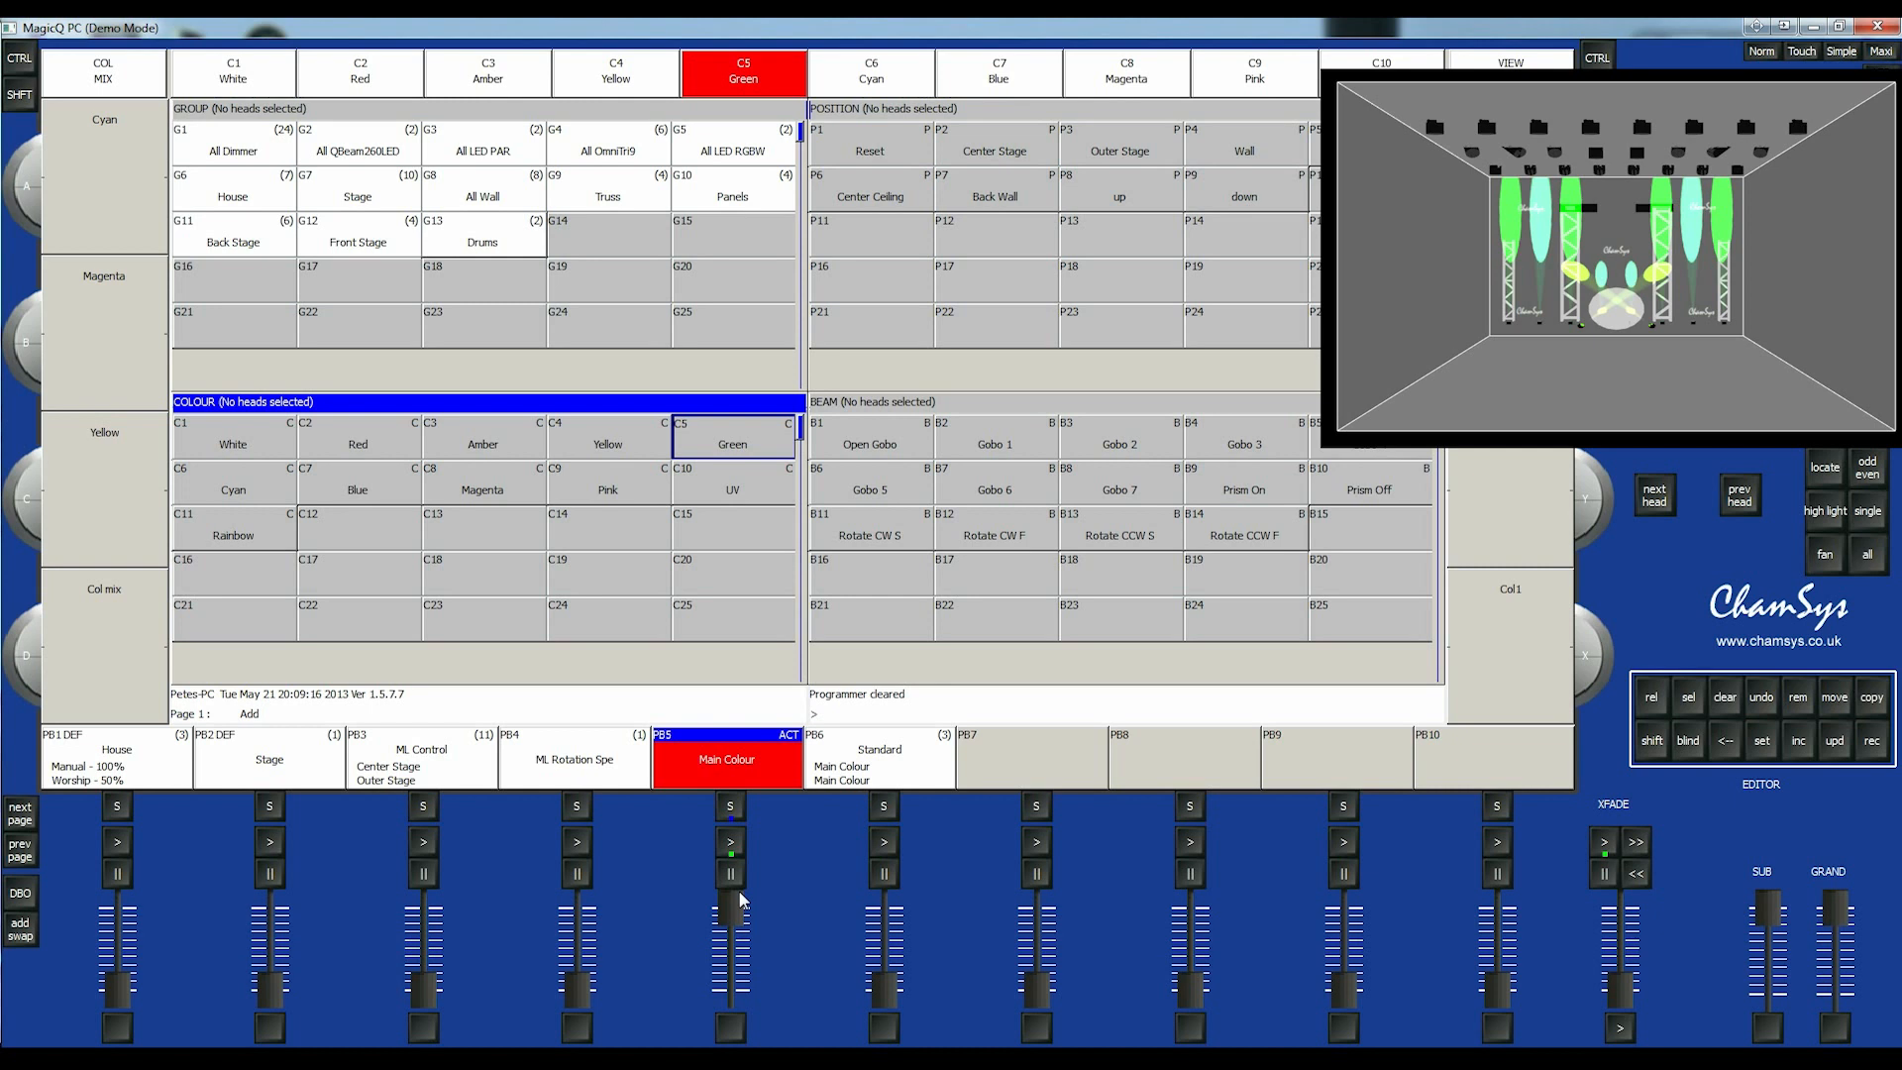
mouse_move(743, 906)
mouse_down()
mouse_move(740, 996)
mouse_move(743, 915)
mouse_up()
drag(742, 916, 731, 982)
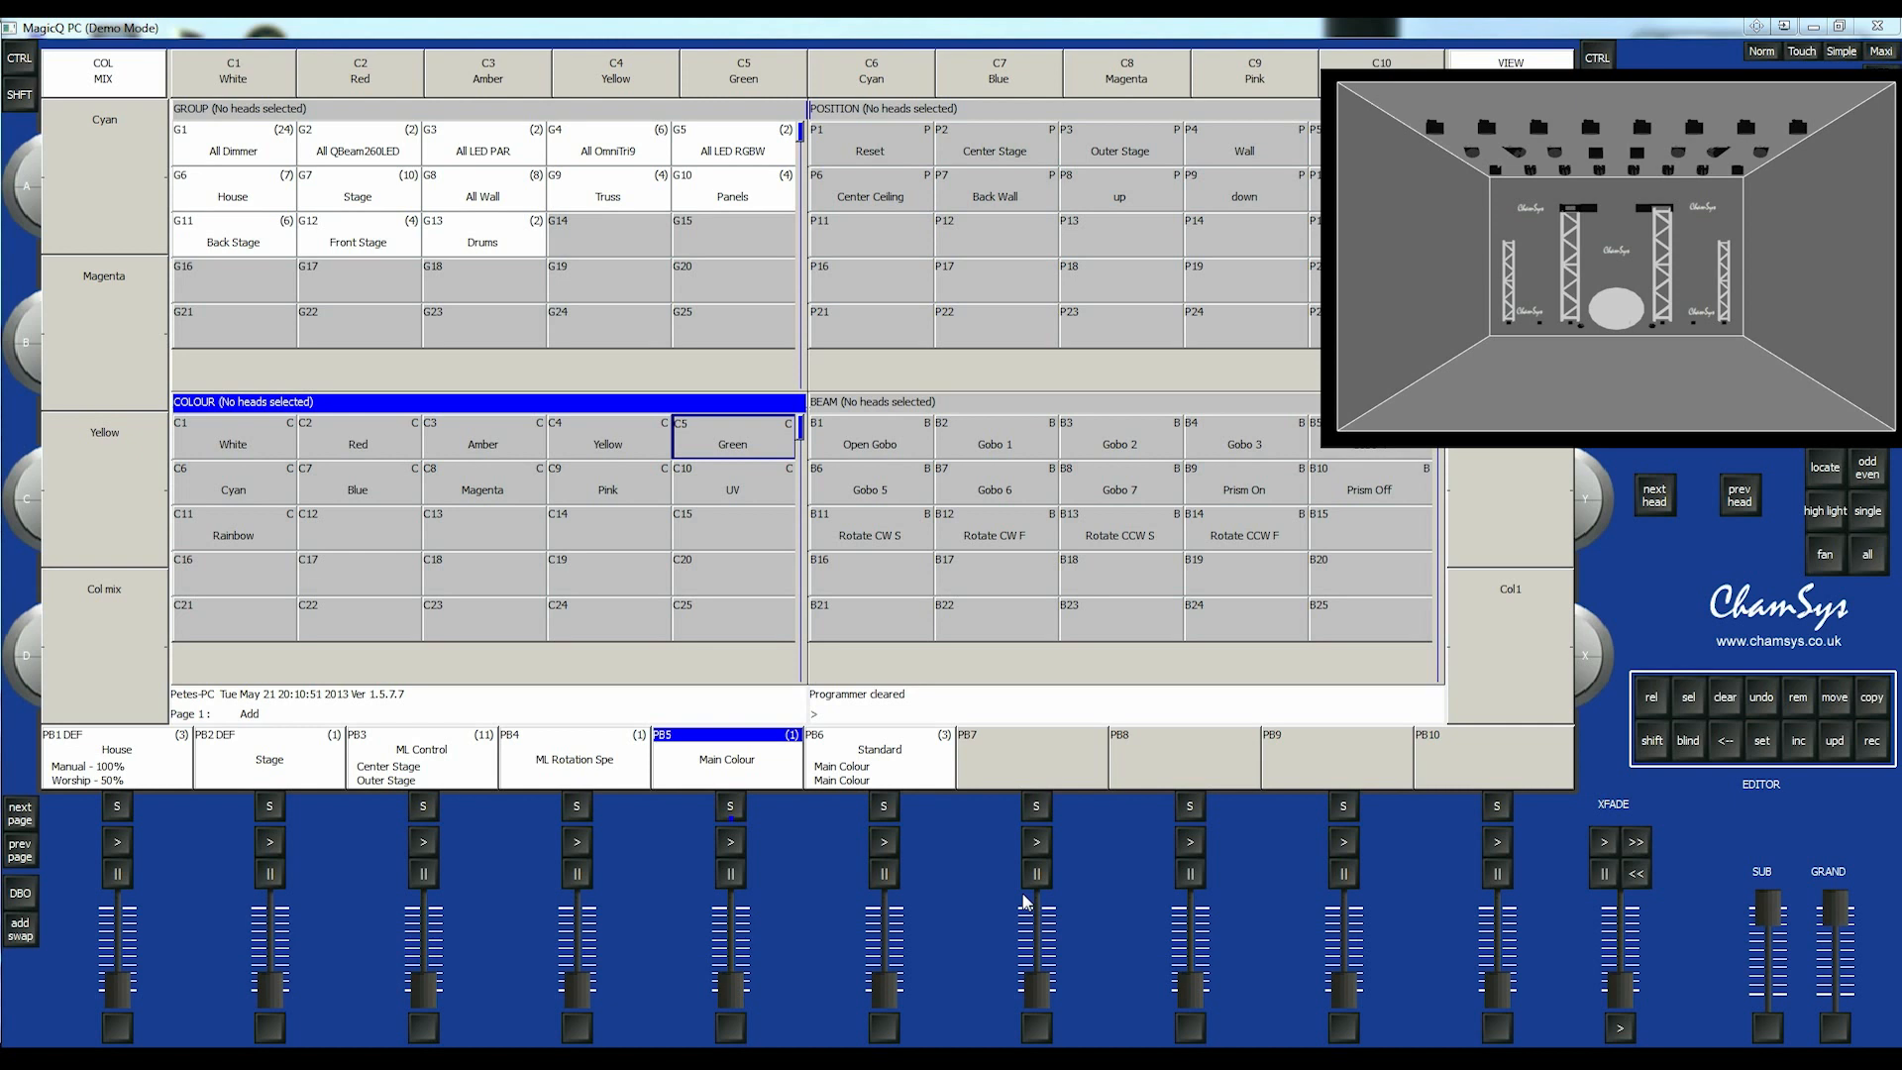
click(738, 996)
mouse_move(738, 995)
mouse_down()
mouse_move(748, 906)
mouse_move(733, 1013)
mouse_move(735, 870)
mouse_move(733, 998)
mouse_up()
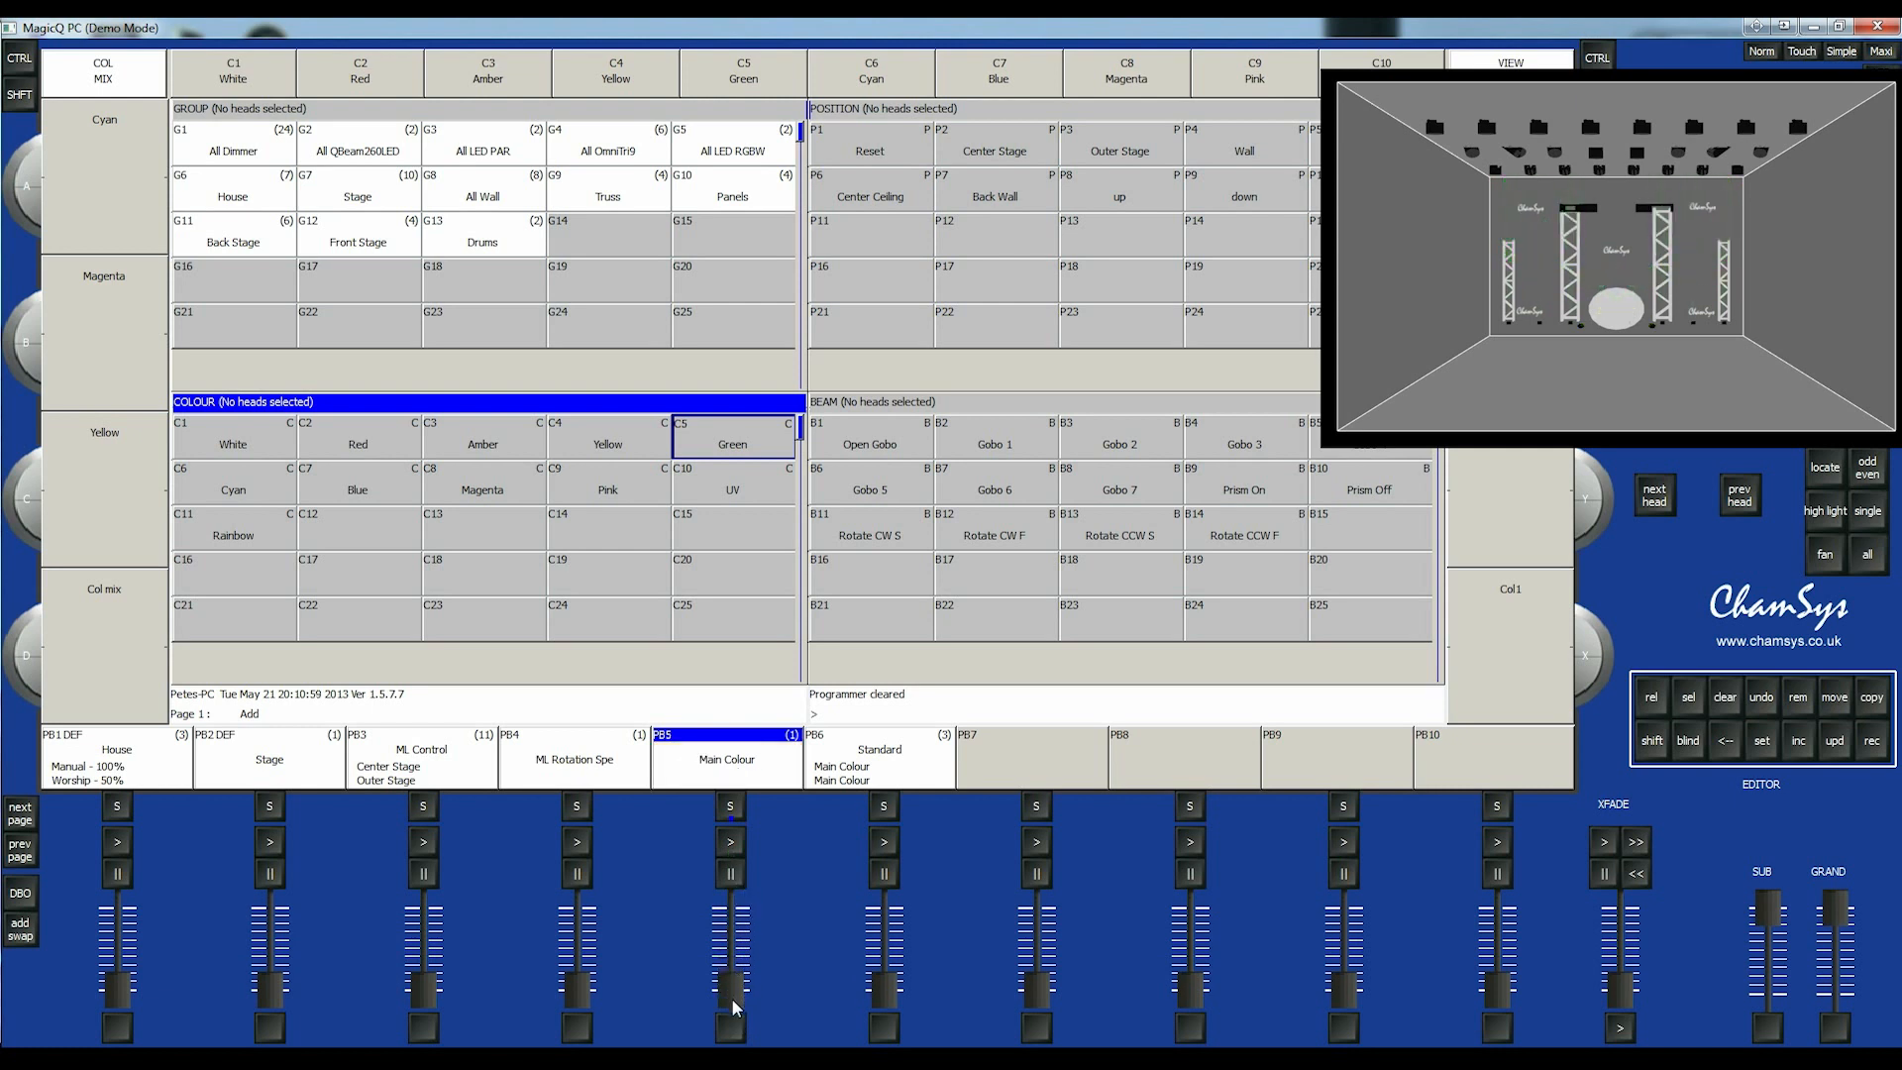
mouse_move(264, 988)
mouse_down()
mouse_move(264, 889)
mouse_move(264, 996)
mouse_up()
mouse_move(115, 993)
mouse_down()
mouse_move(130, 957)
mouse_move(131, 1012)
mouse_up()
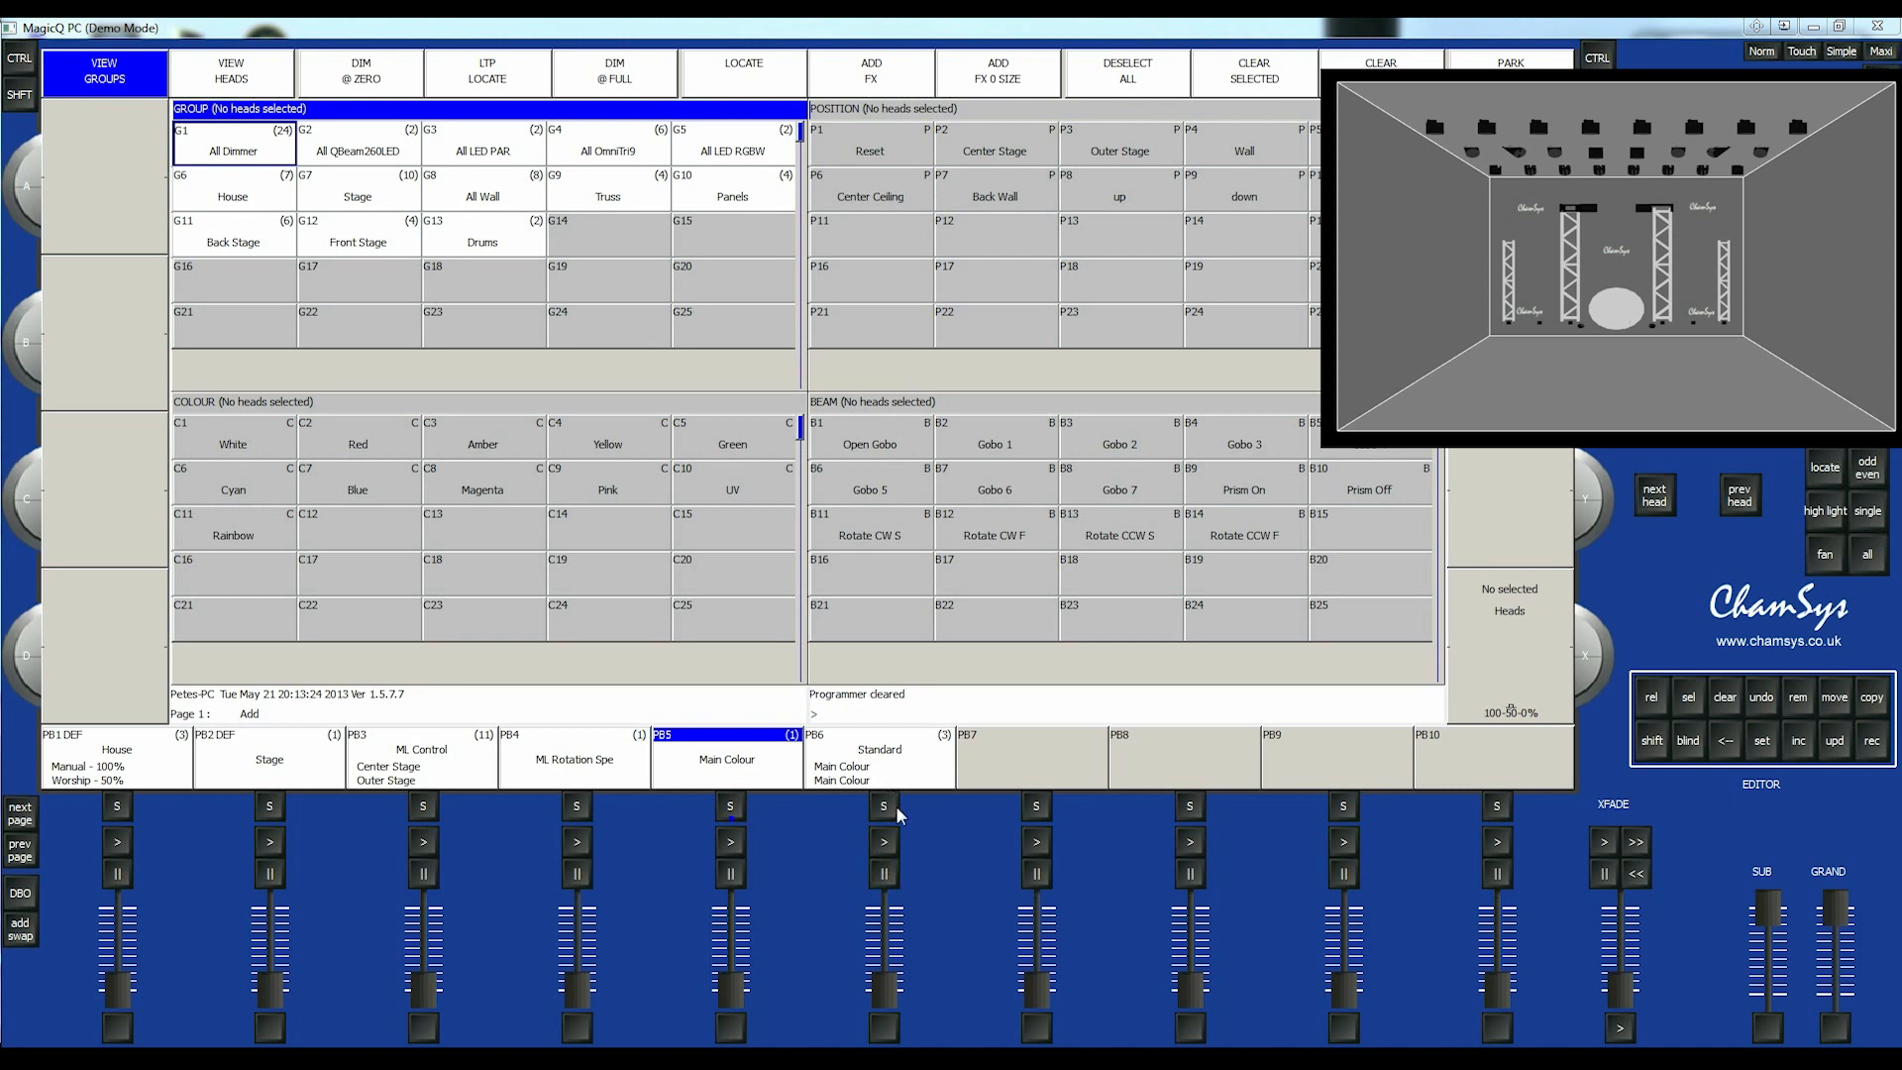
- Show the cue stack of the PB6 Standard playback and raise the Main Colour playback to full
click(884, 806)
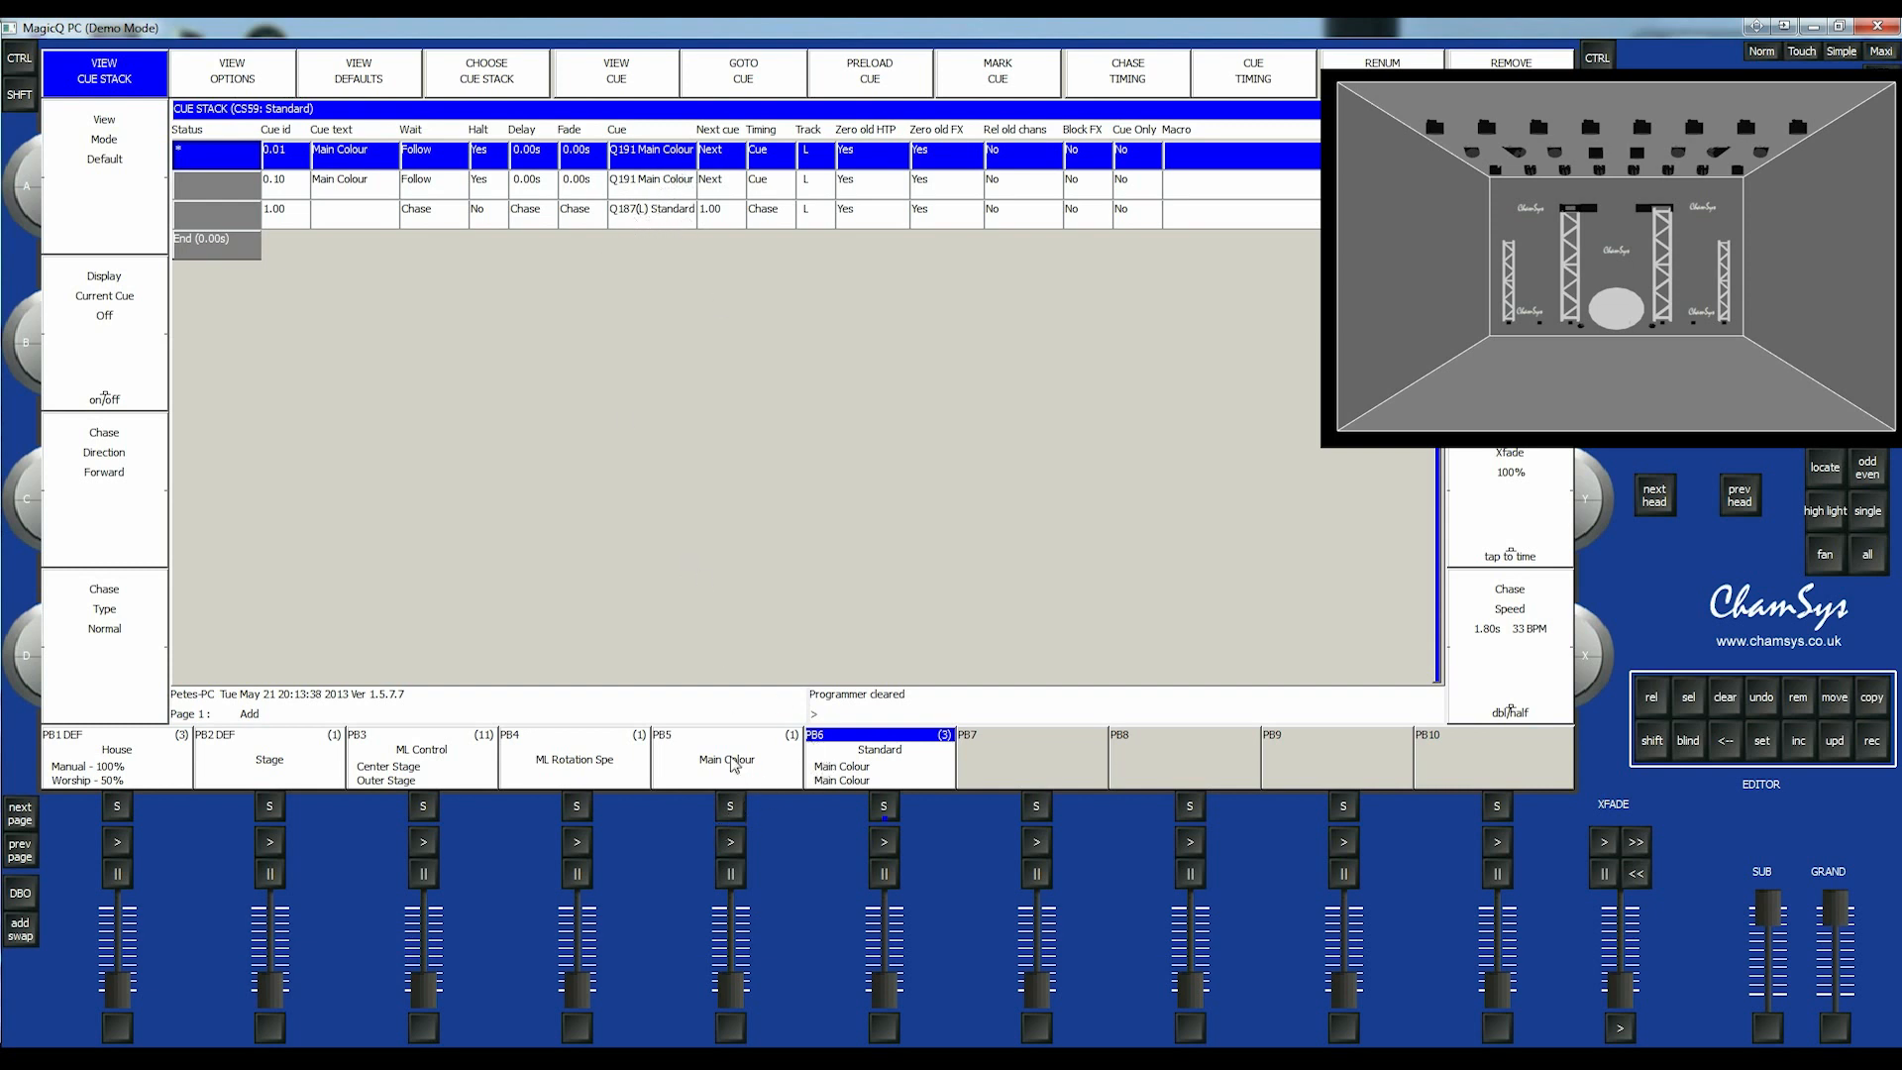
mouse_move(727, 985)
mouse_down()
mouse_move(734, 888)
mouse_move(730, 985)
mouse_up()
mouse_move(895, 965)
mouse_down()
mouse_move(894, 902)
mouse_move(889, 995)
mouse_up()
drag(723, 979, 725, 877)
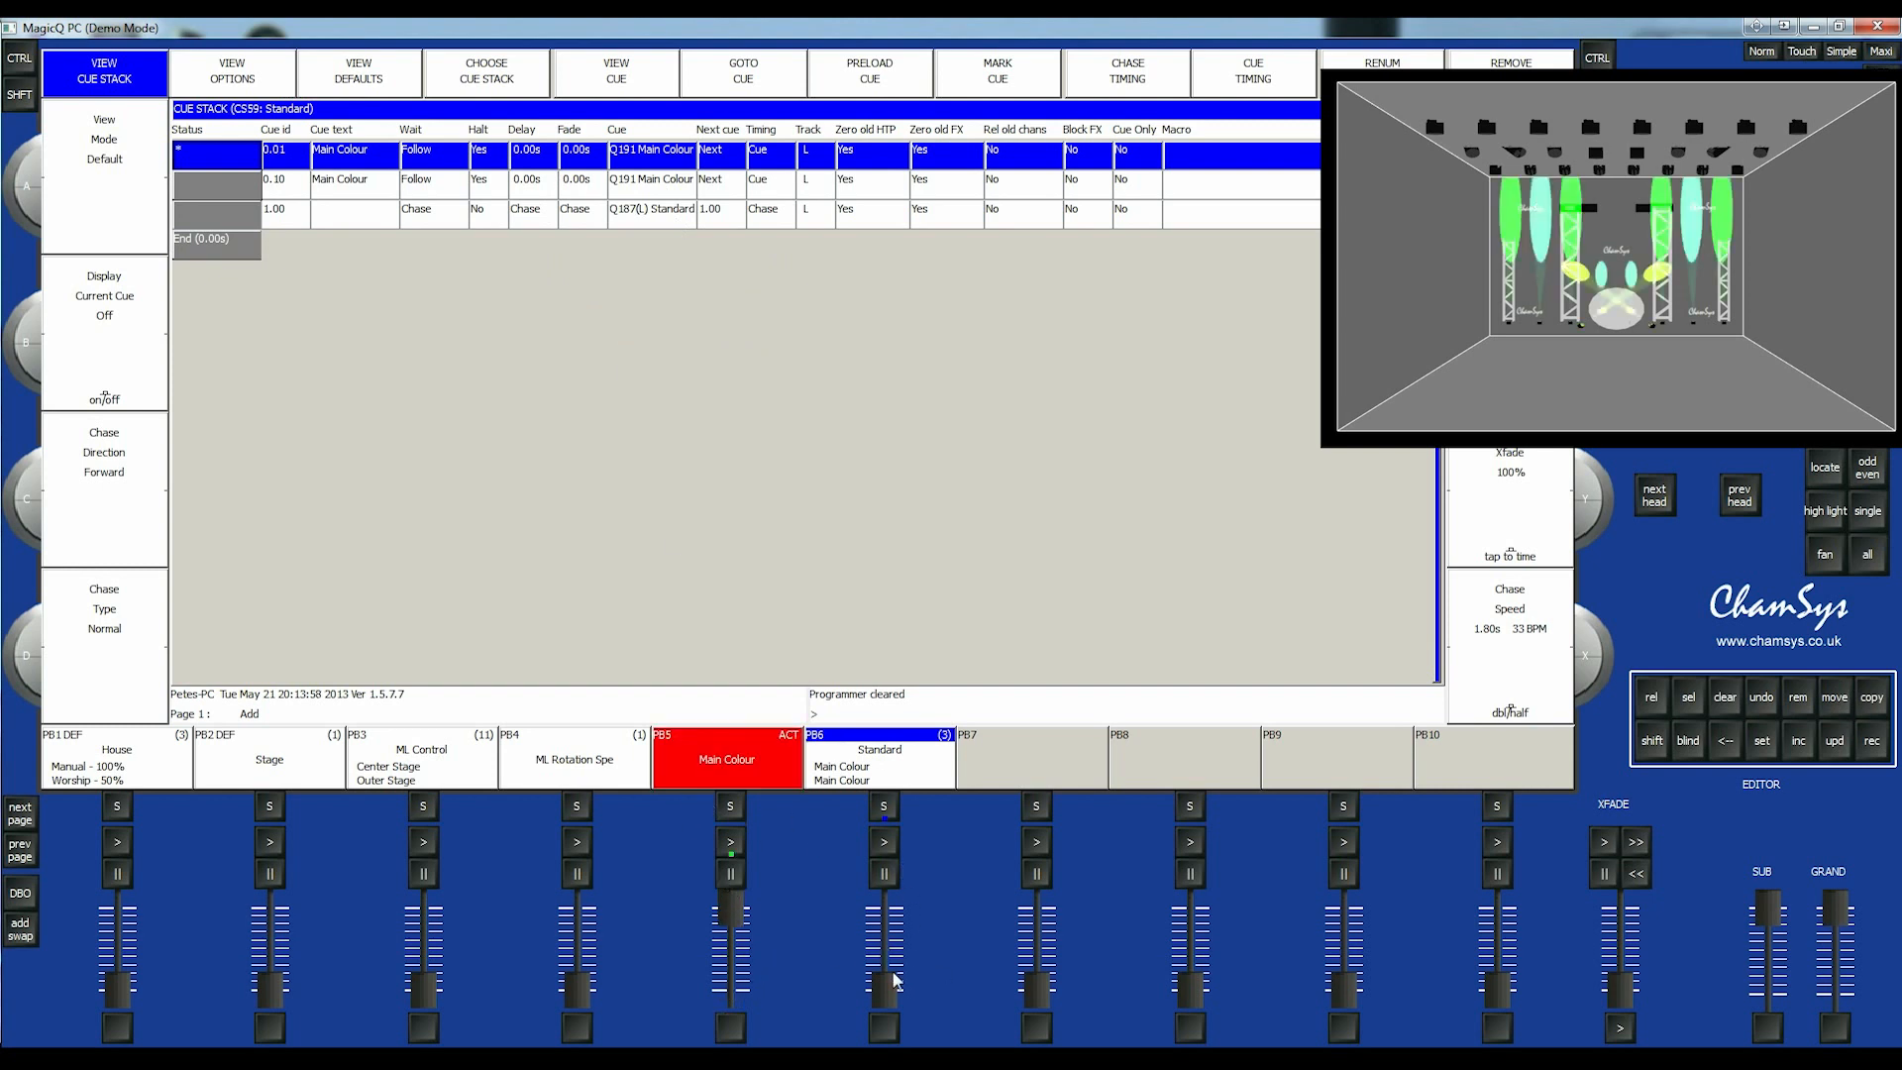
- Replace Main Colour with the Standard playback at full and advance its cue stack to cue 1.00
drag(891, 971, 891, 889)
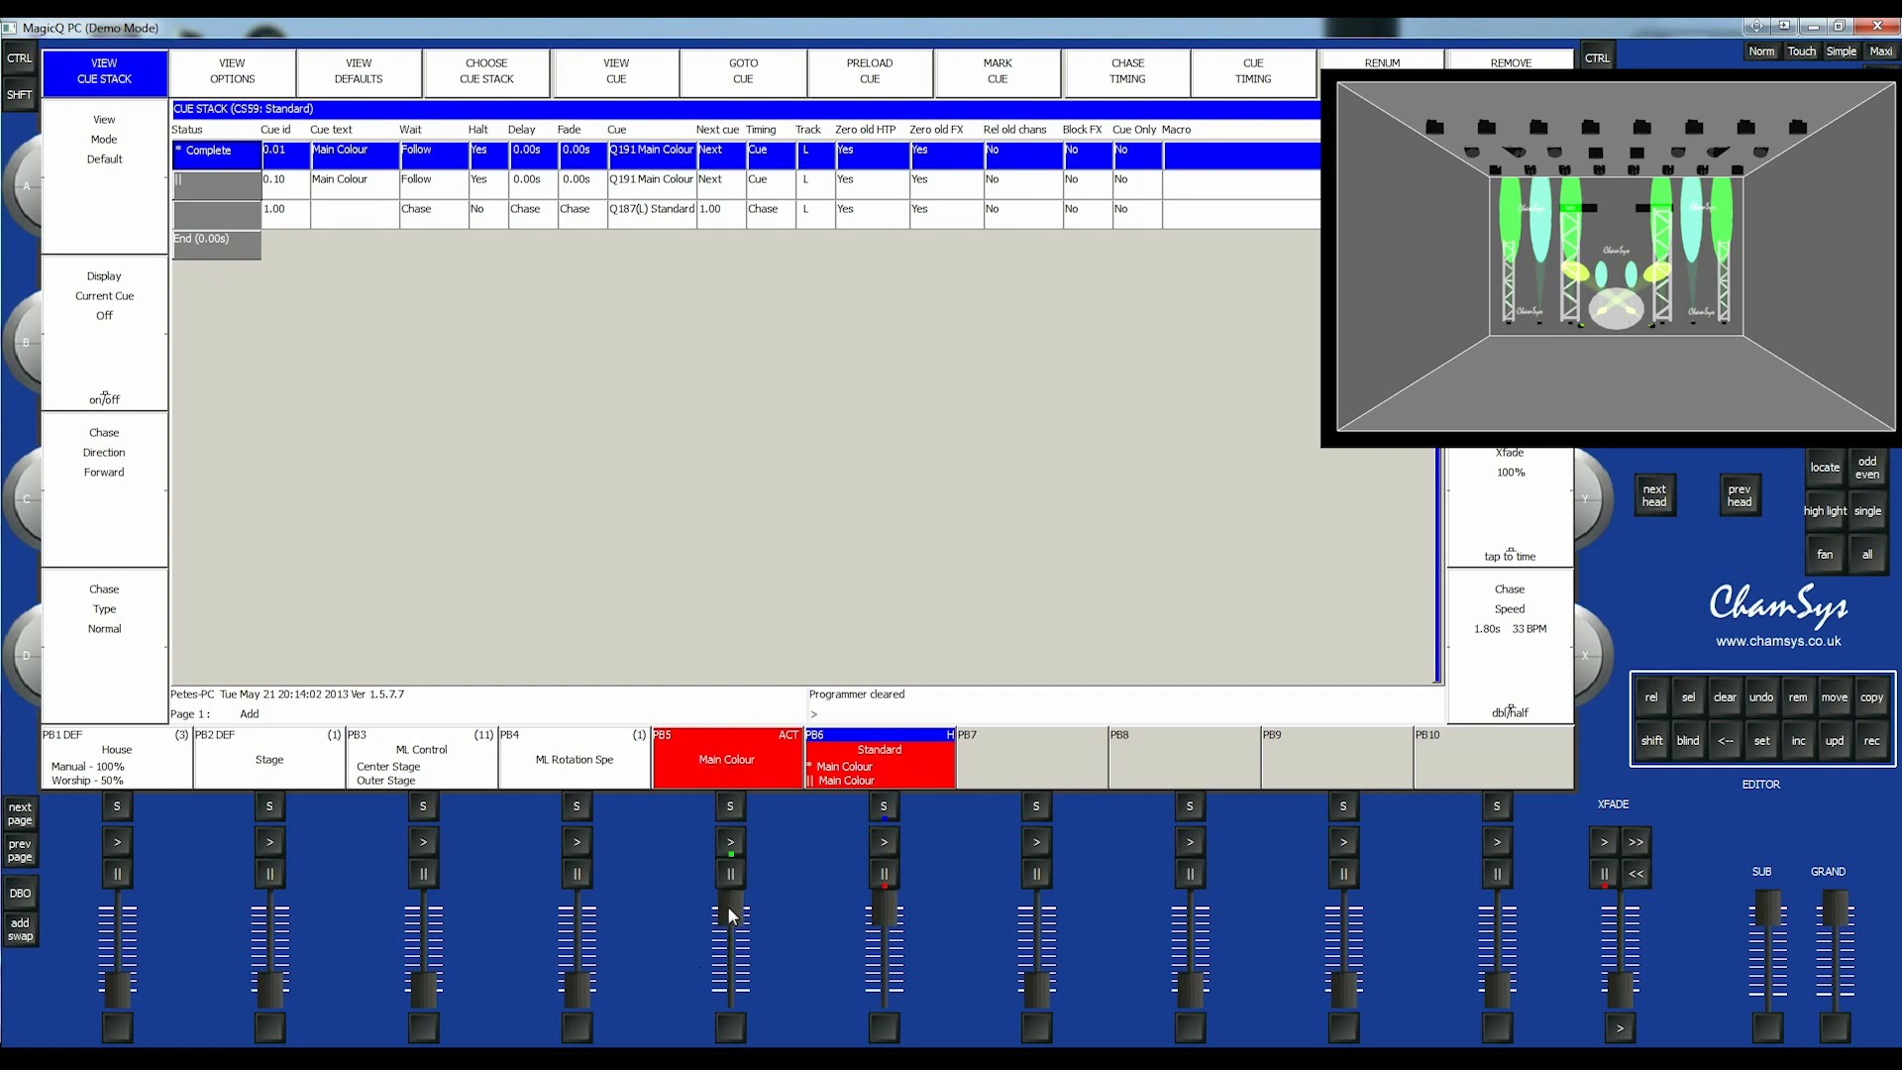
drag(727, 906, 730, 986)
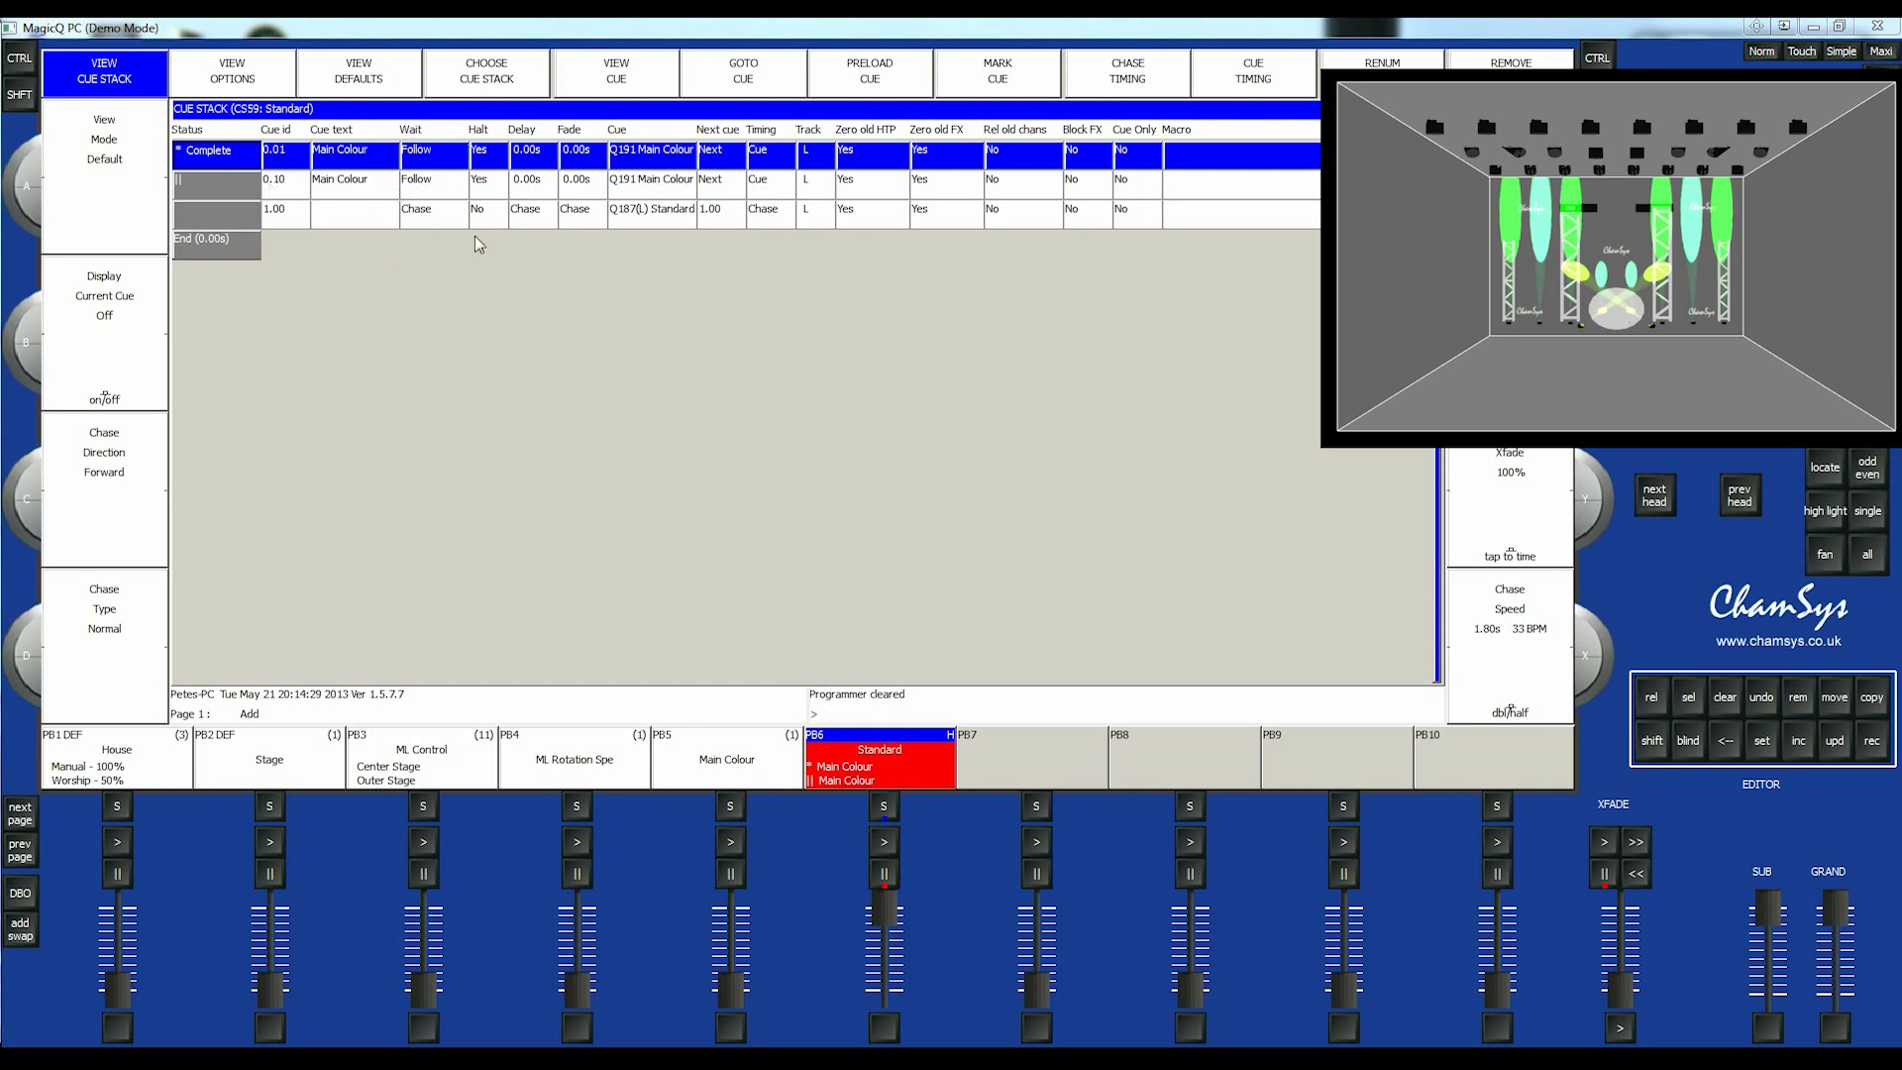
click(882, 840)
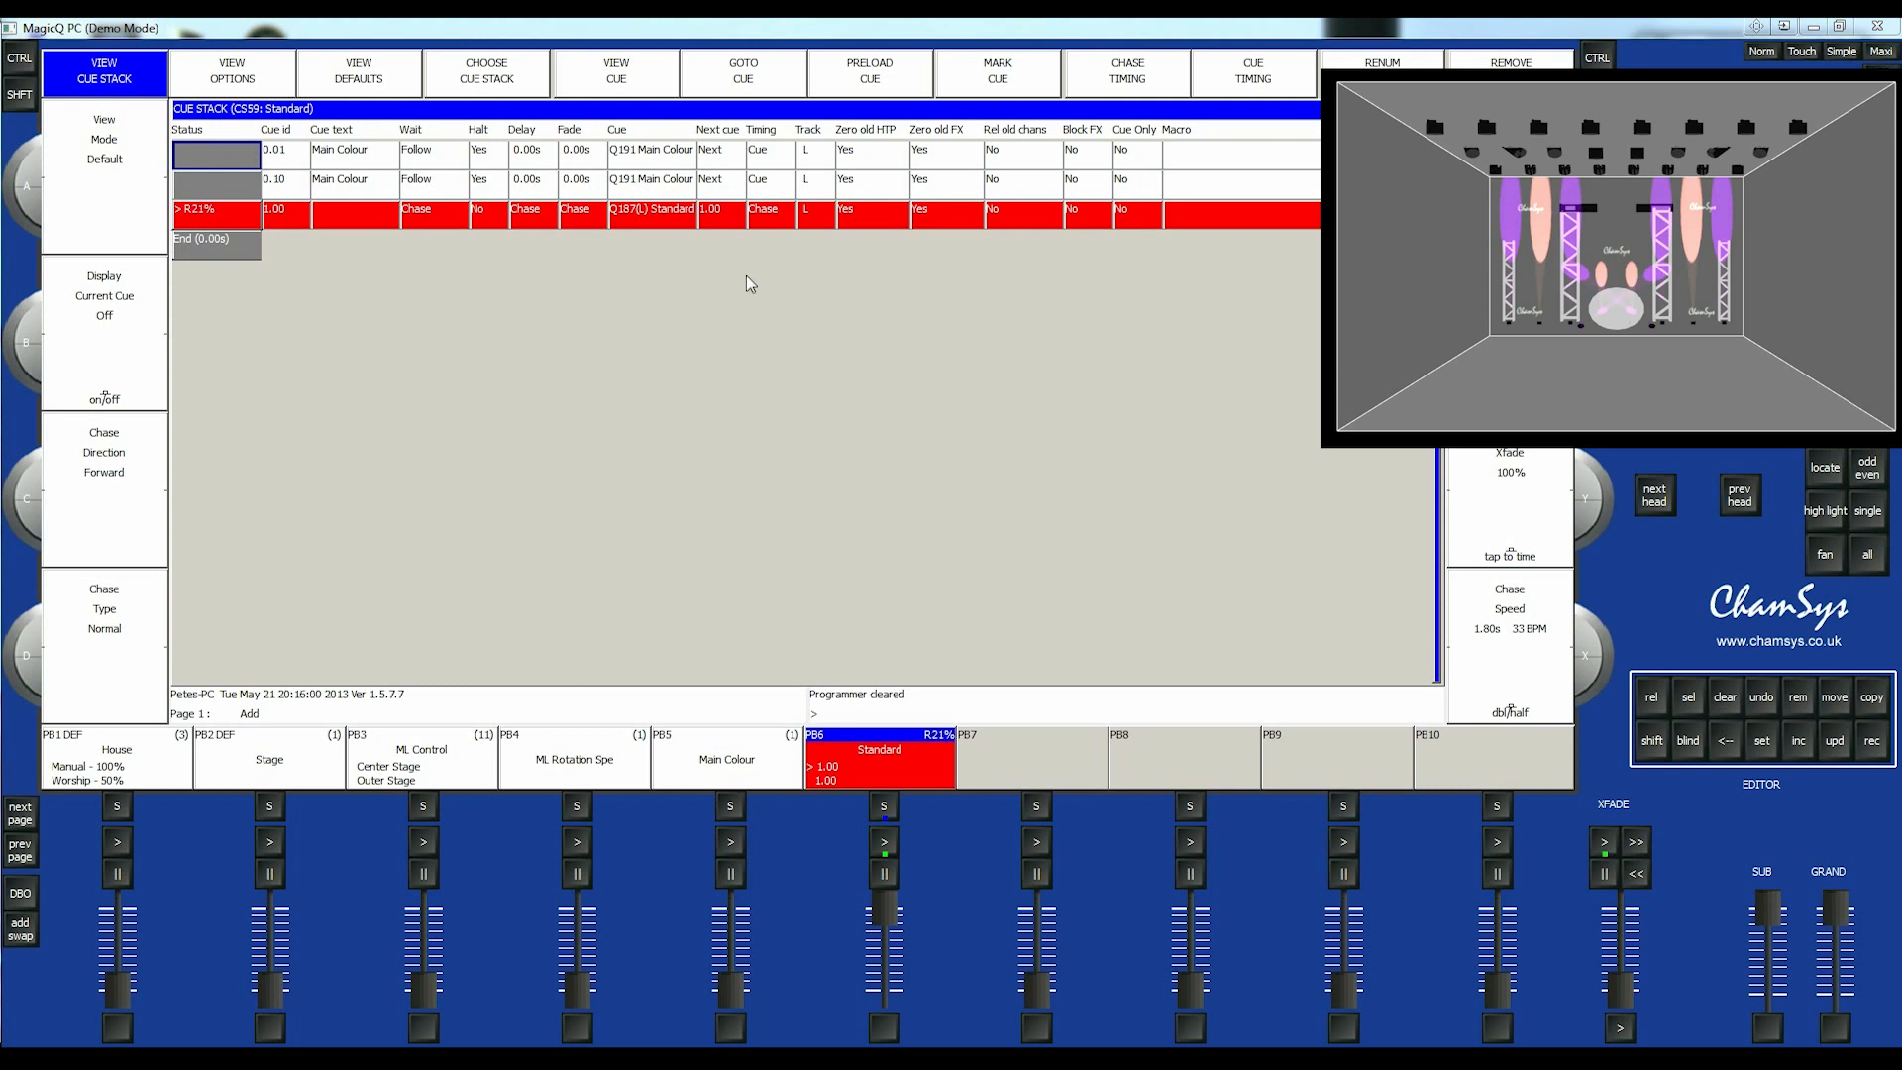
- Jump the Standard cue stack to cue 0.01 and set the fade time of both Main Colour cues to 5 seconds
click(362, 159)
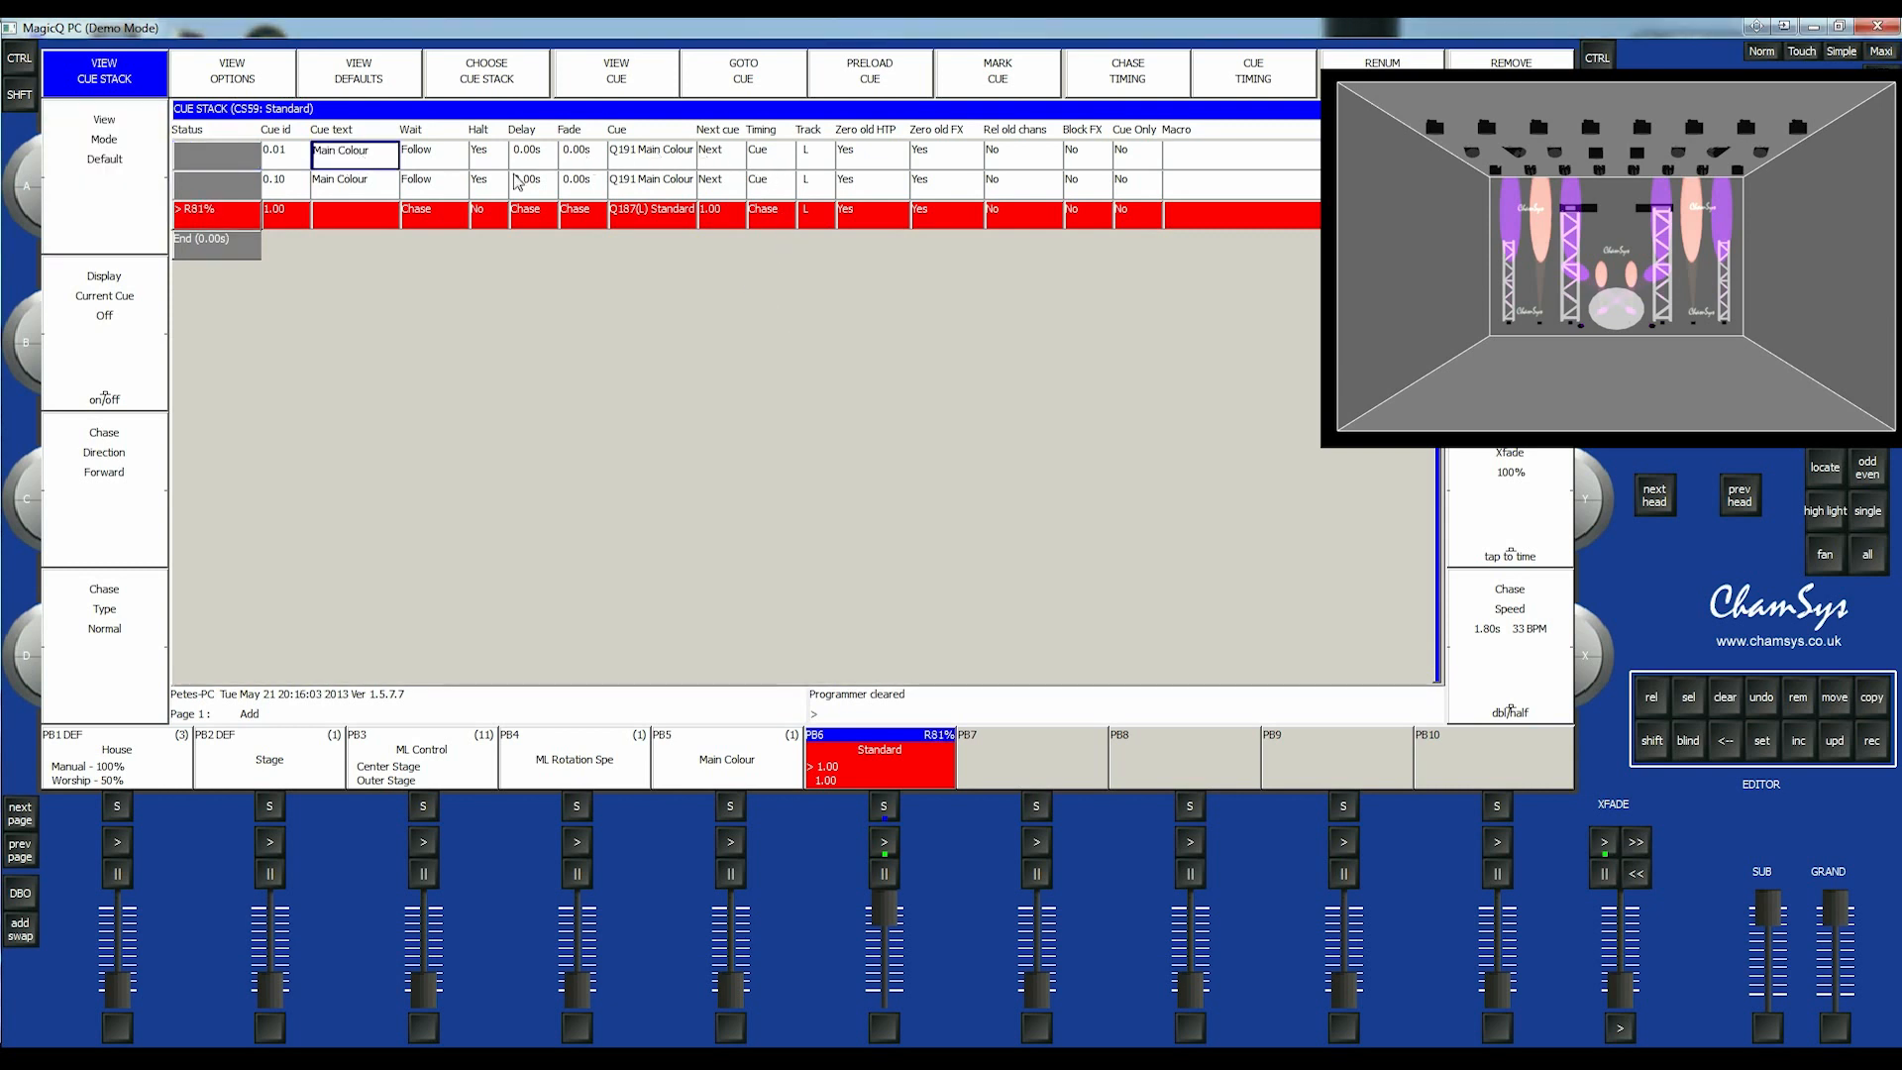
click(751, 79)
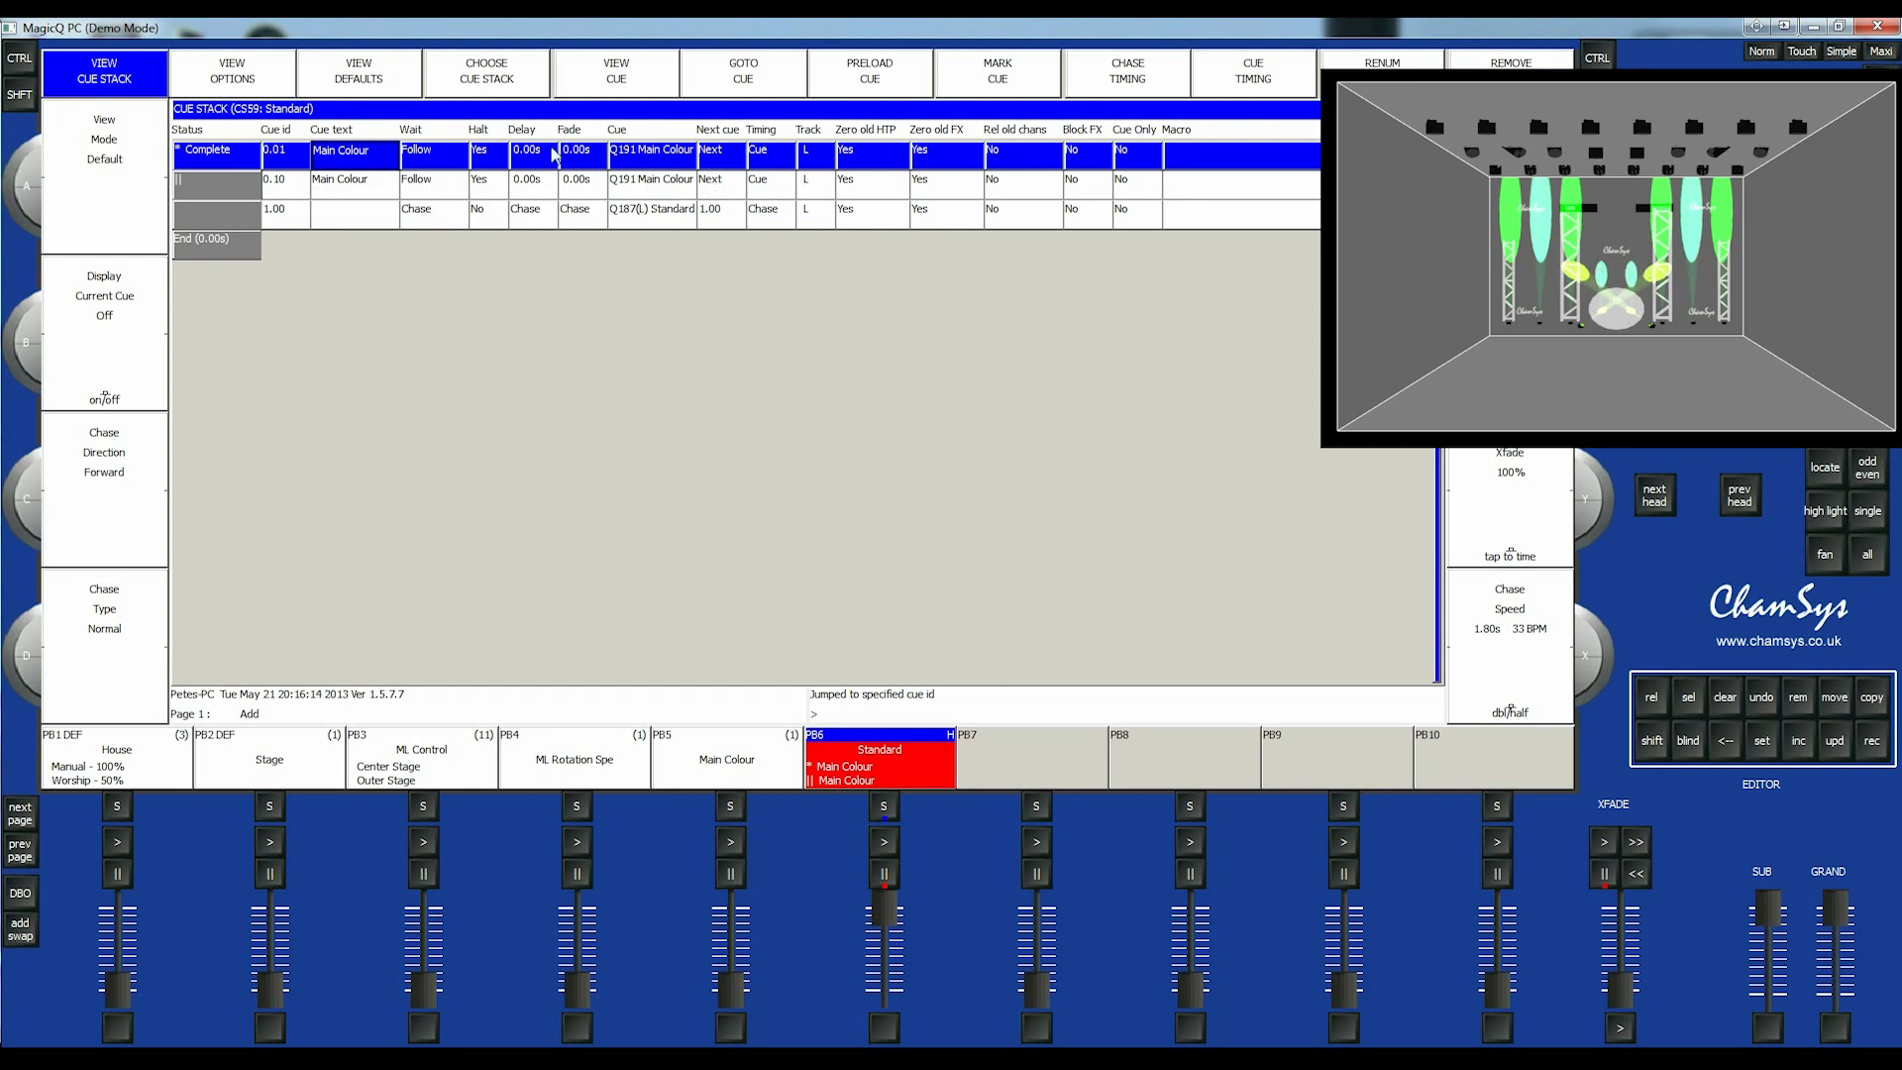
click(596, 159)
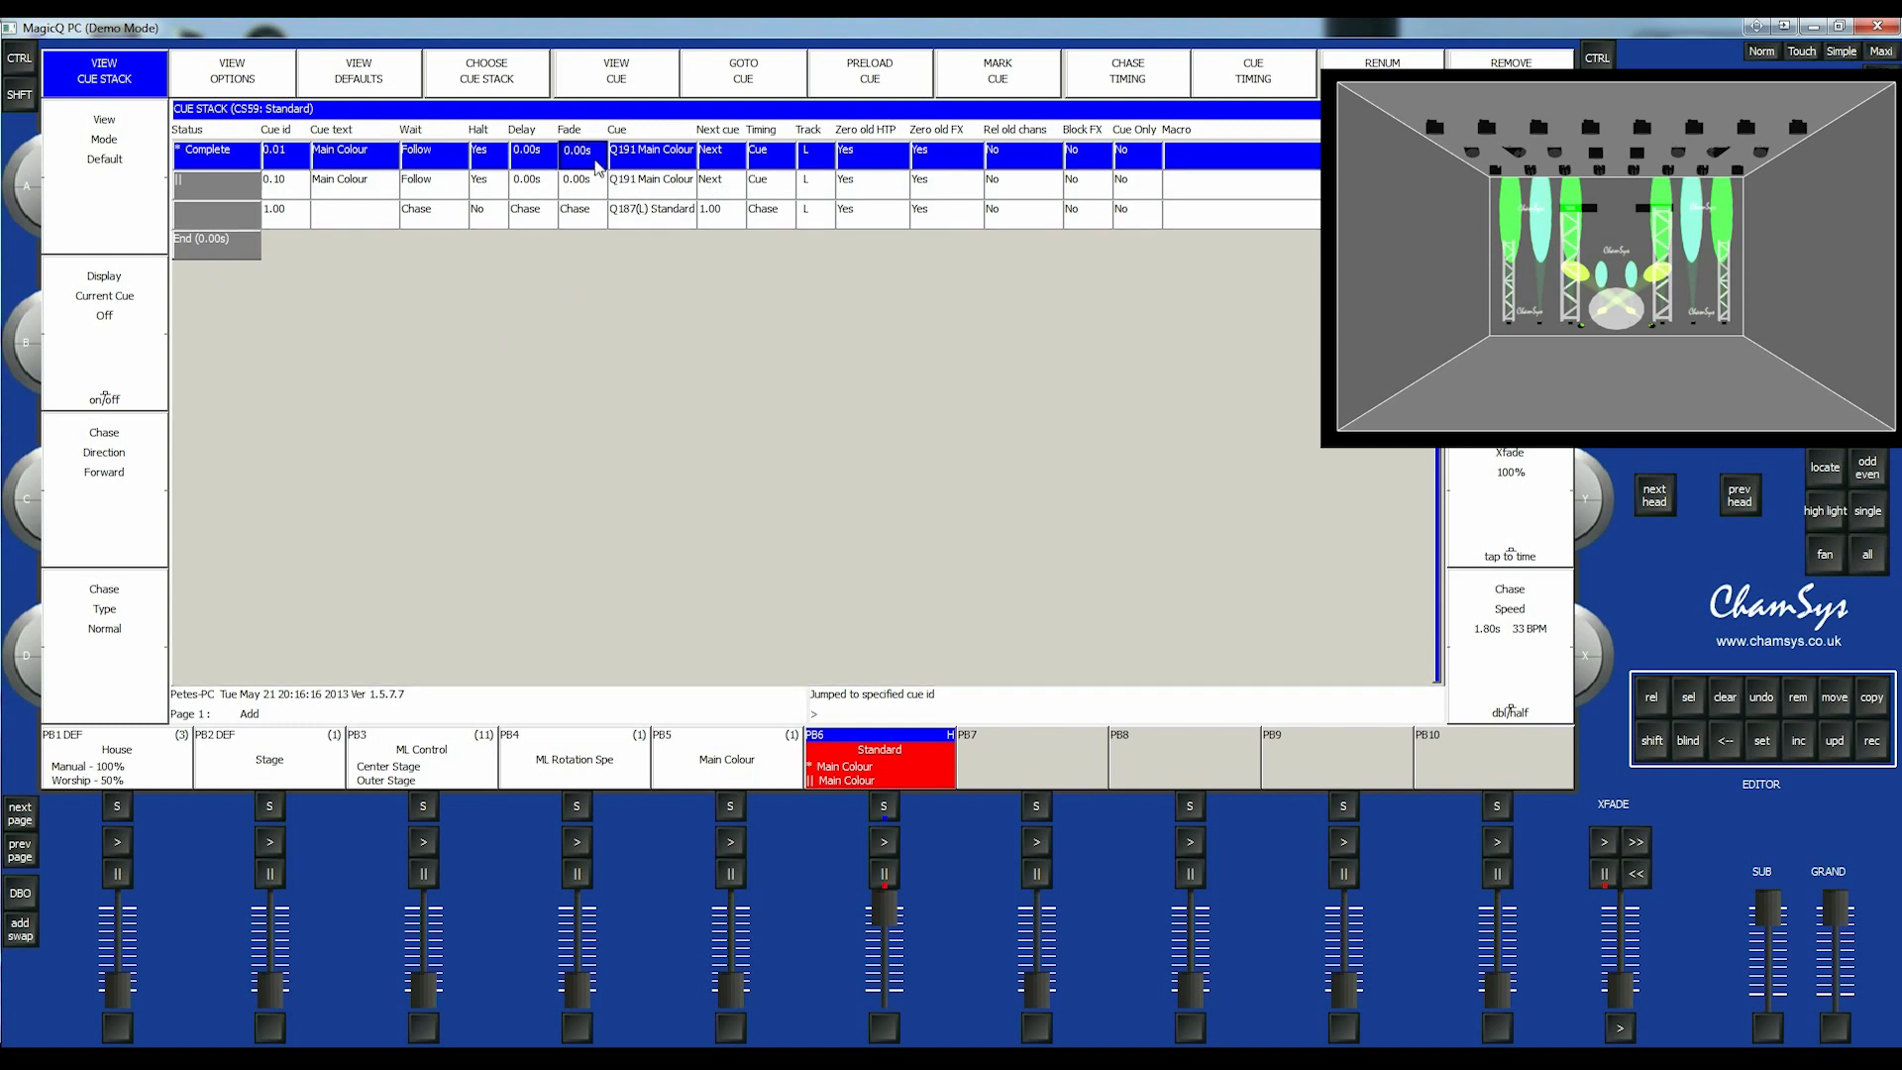
text(5)
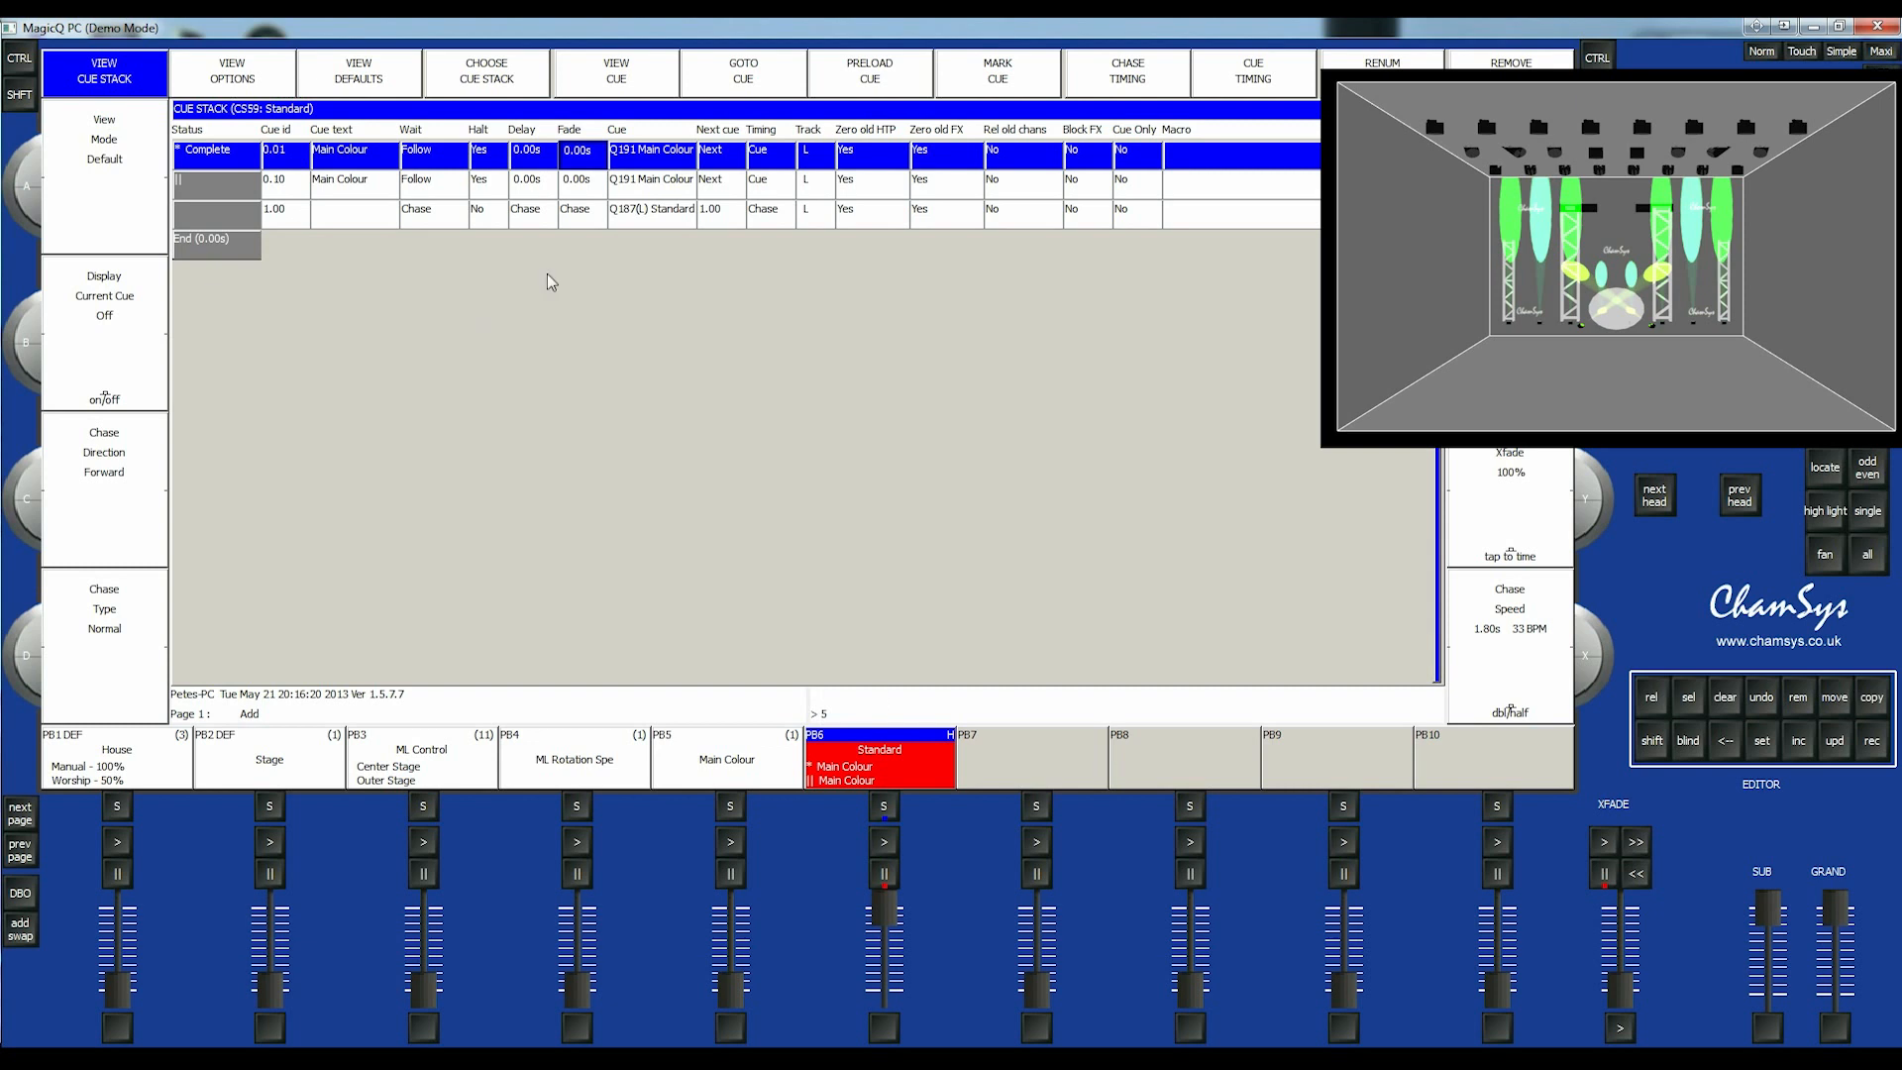
click(586, 161)
- Test the new fade by advancing the Standard stack to cue 1.00, jumping to cue 0.01, and advancing to cue 1.00 again
click(883, 841)
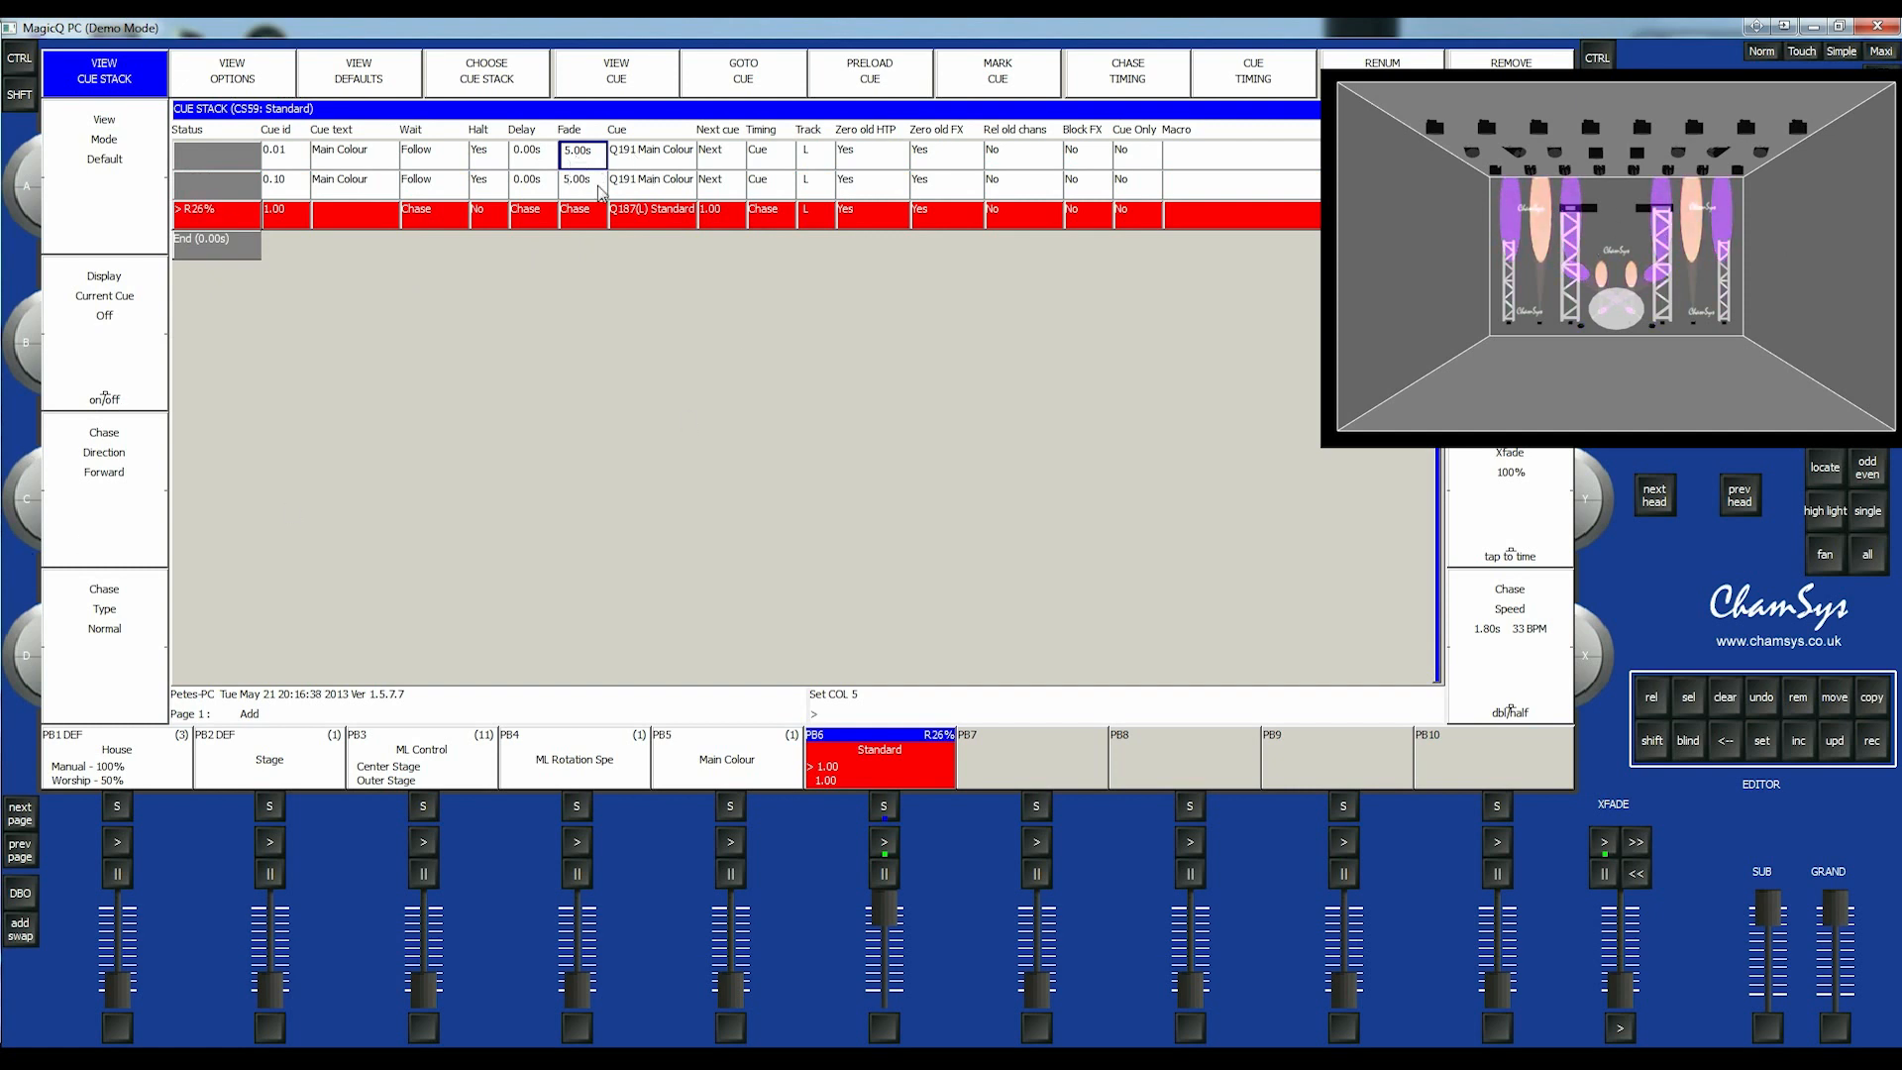
click(229, 156)
click(827, 161)
click(1082, 158)
click(238, 153)
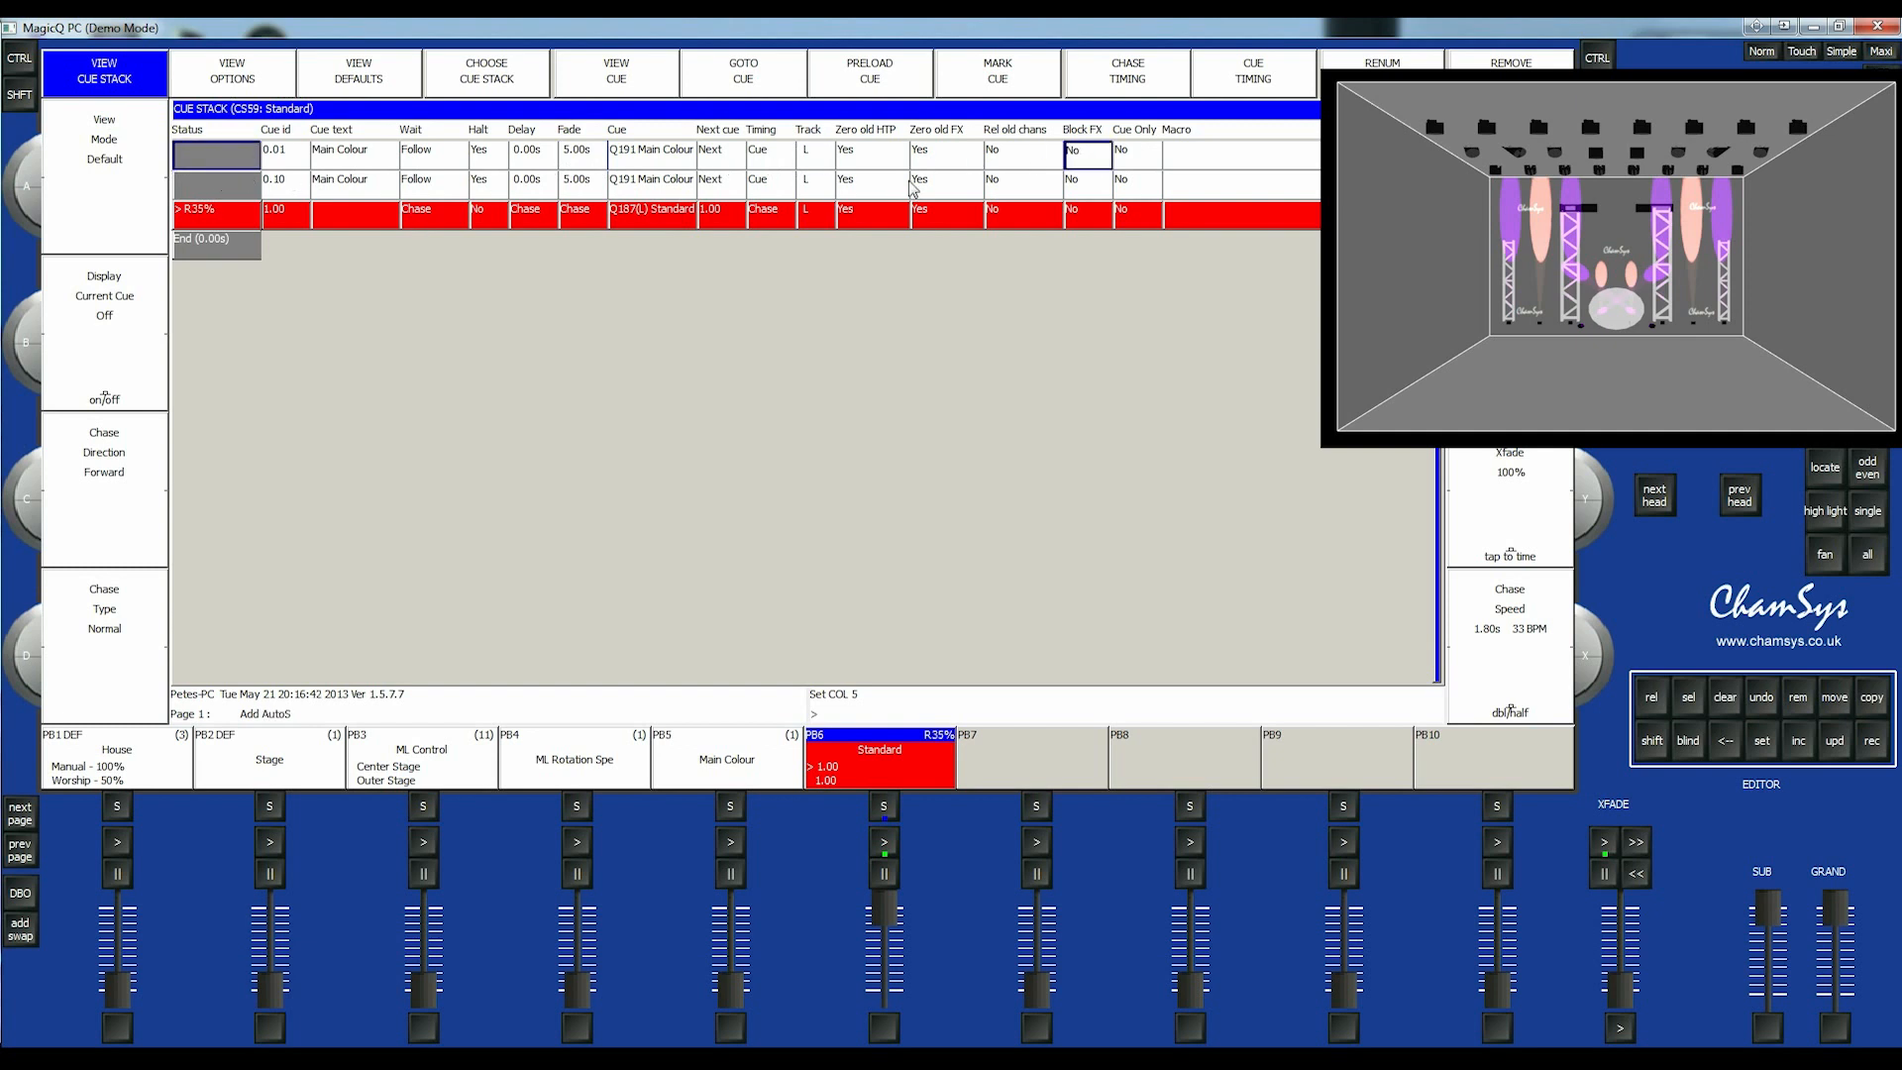
click(766, 83)
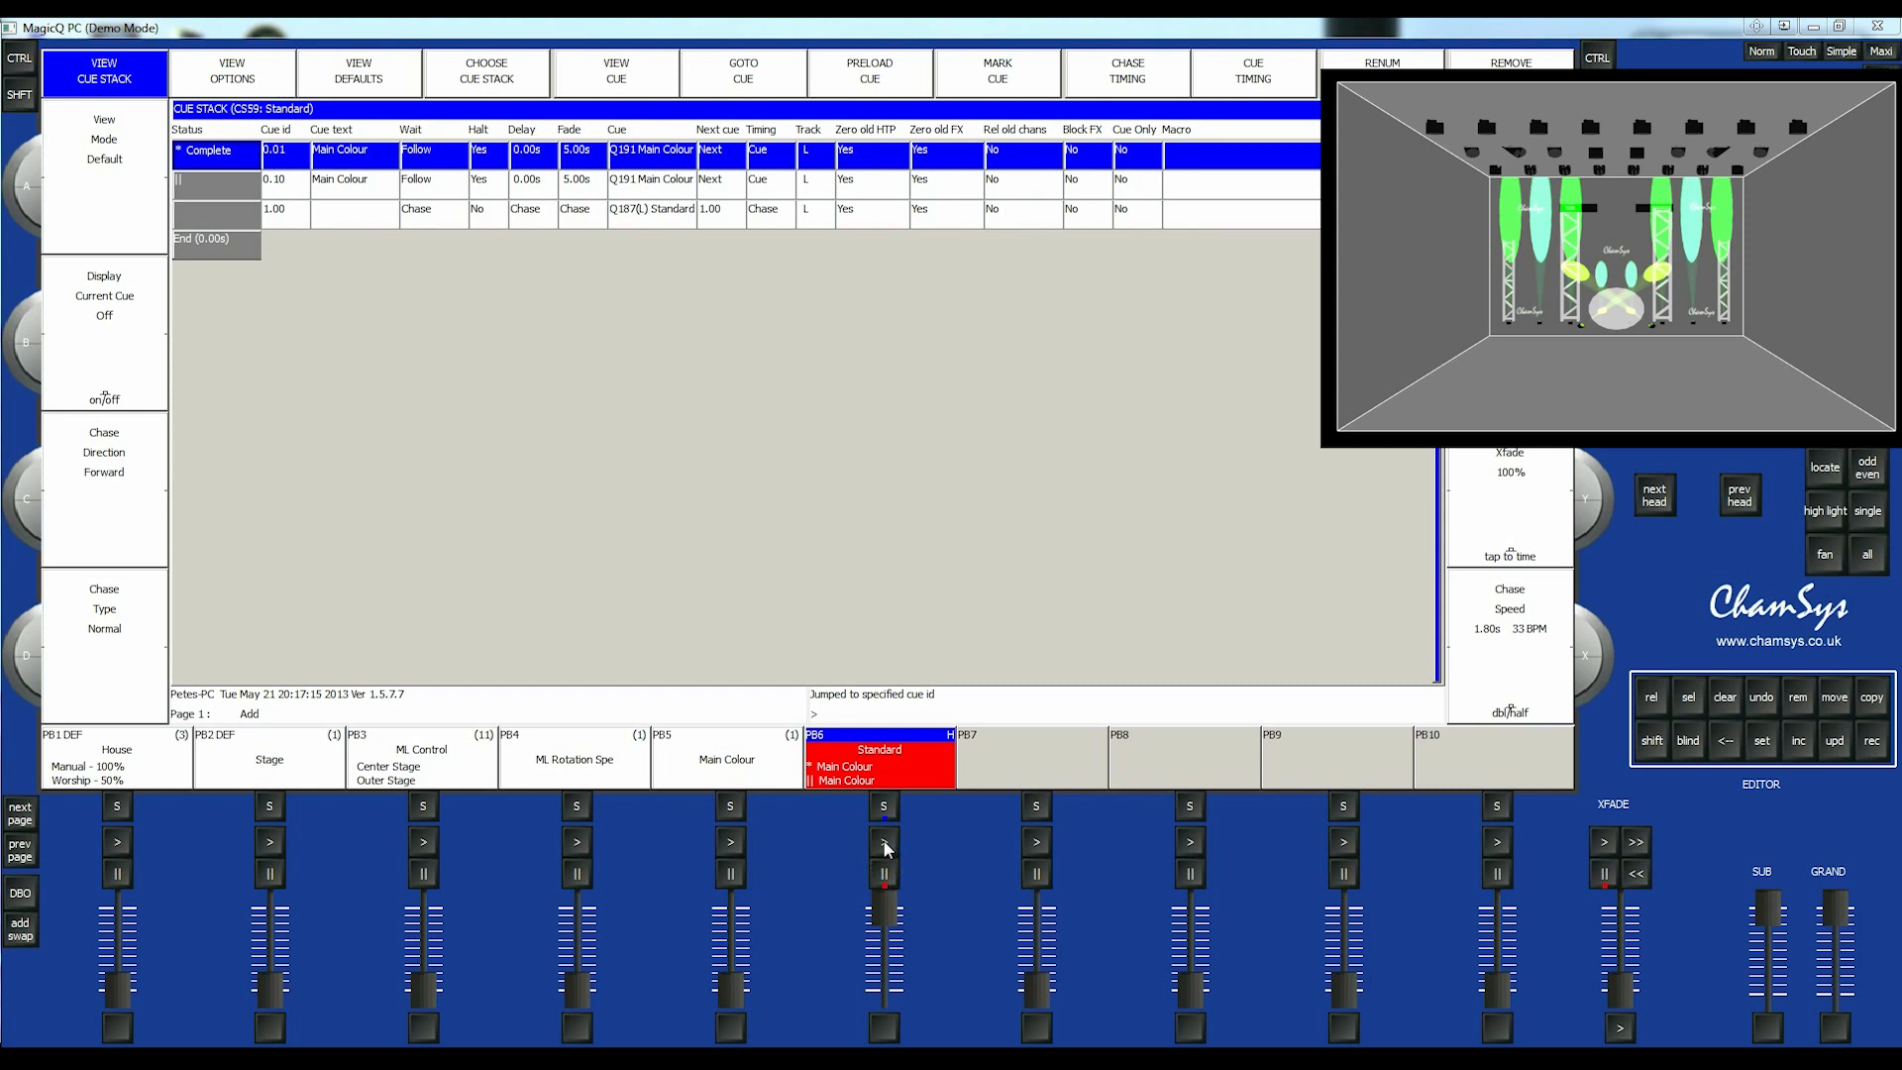
click(584, 217)
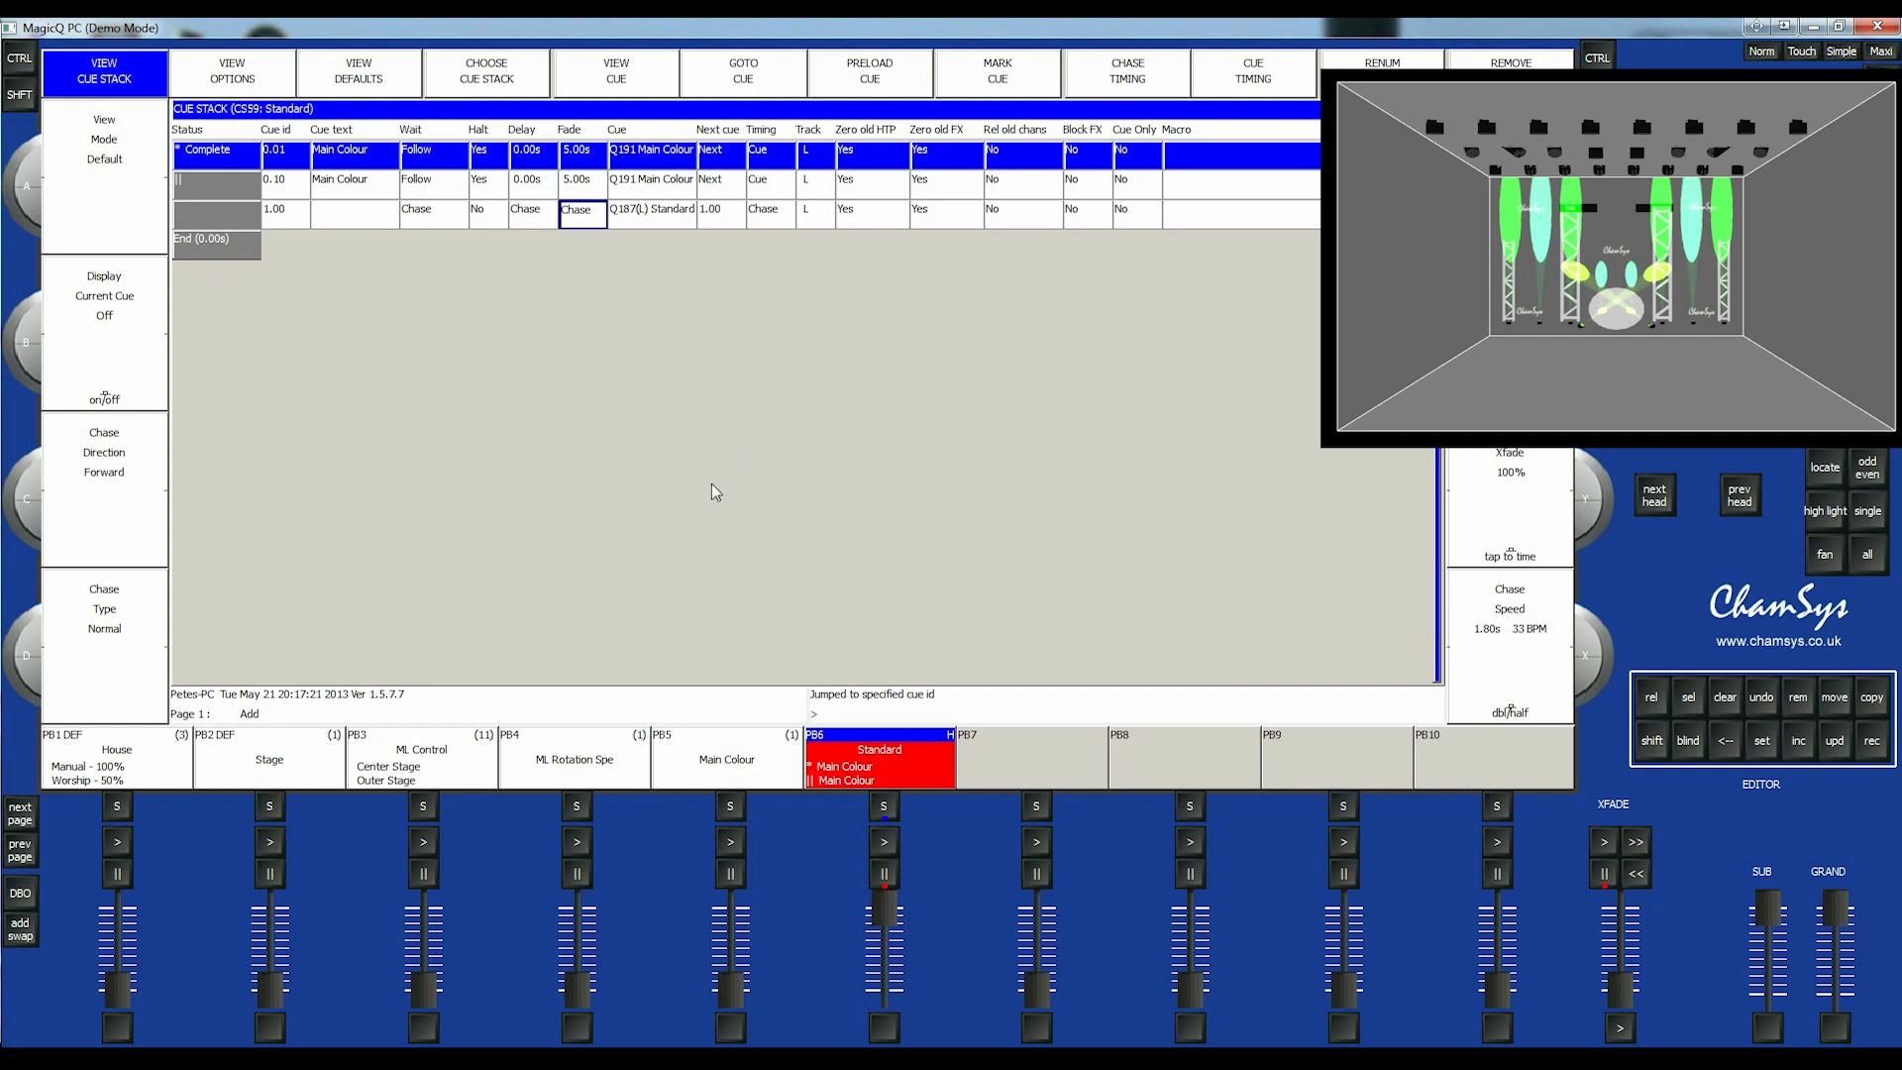
key(F6)
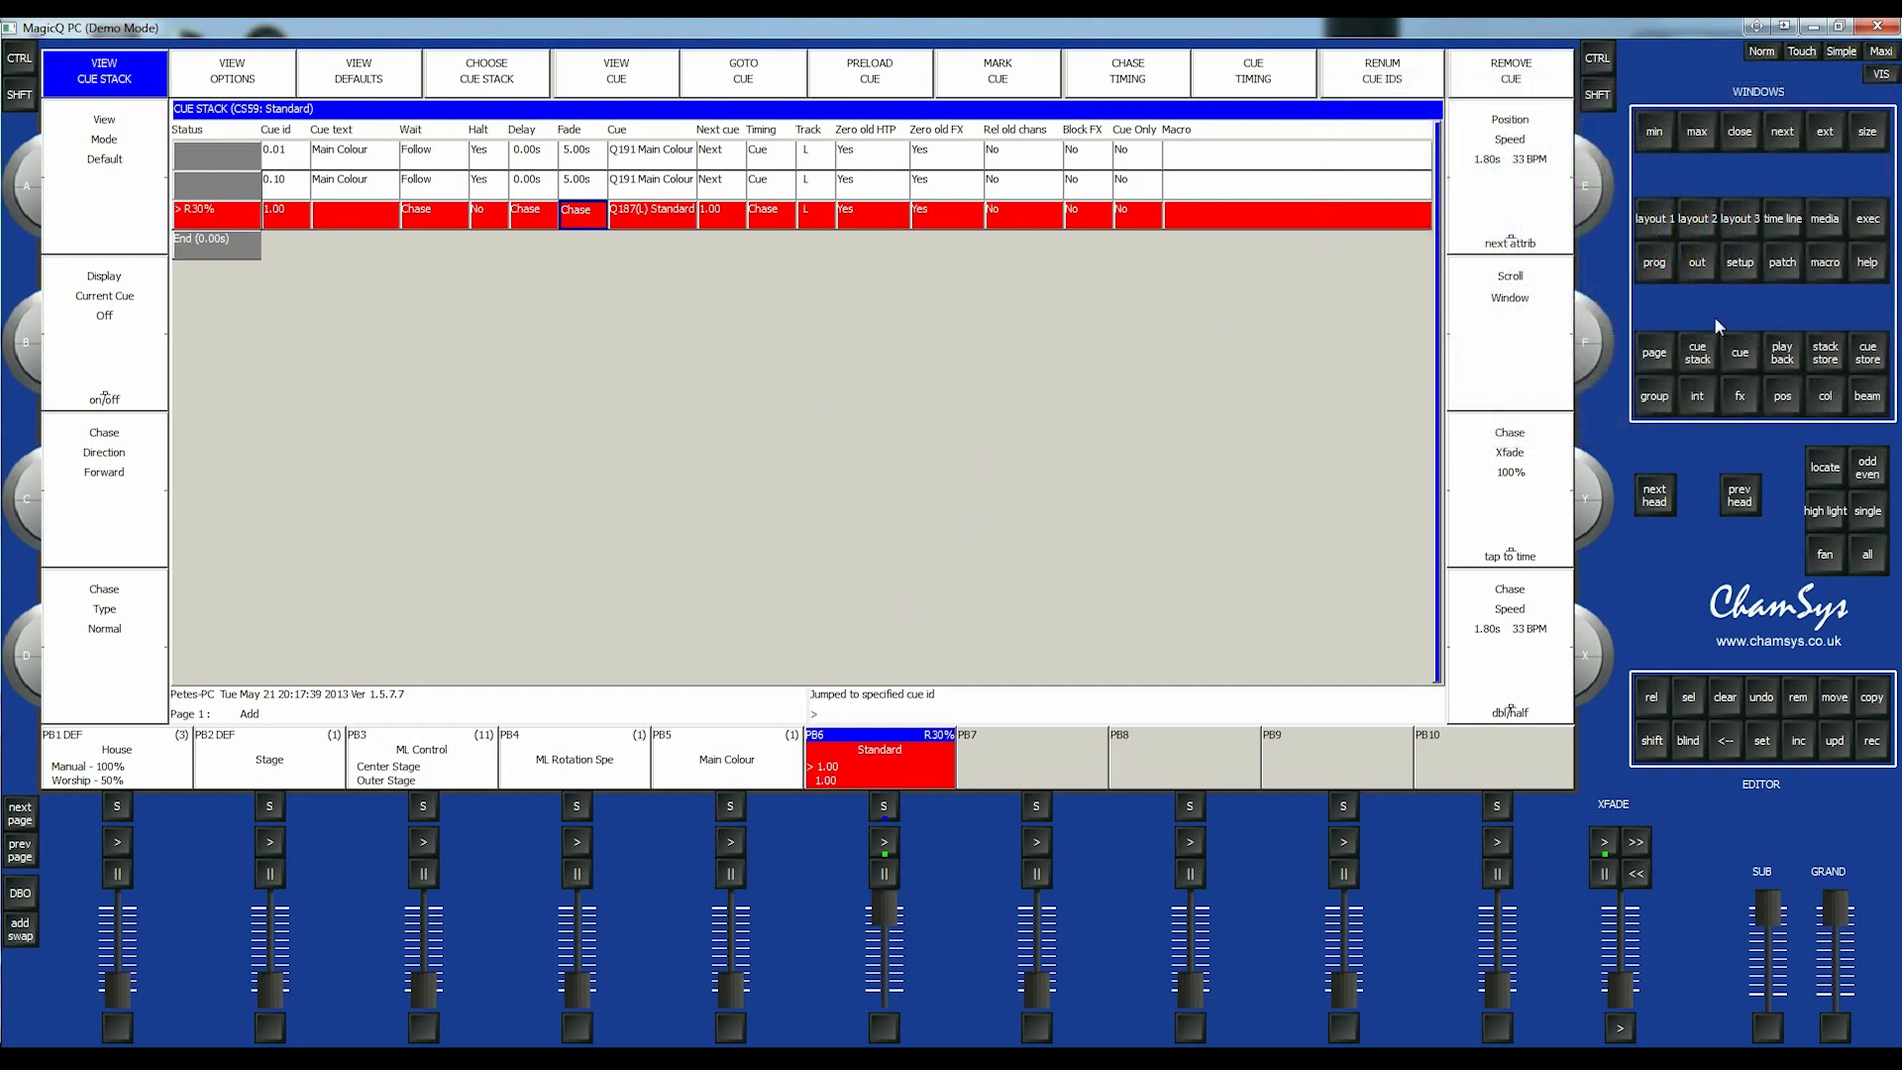
- Unassign the Goto macro M1 and assign it to a new keyboard key
click(1828, 266)
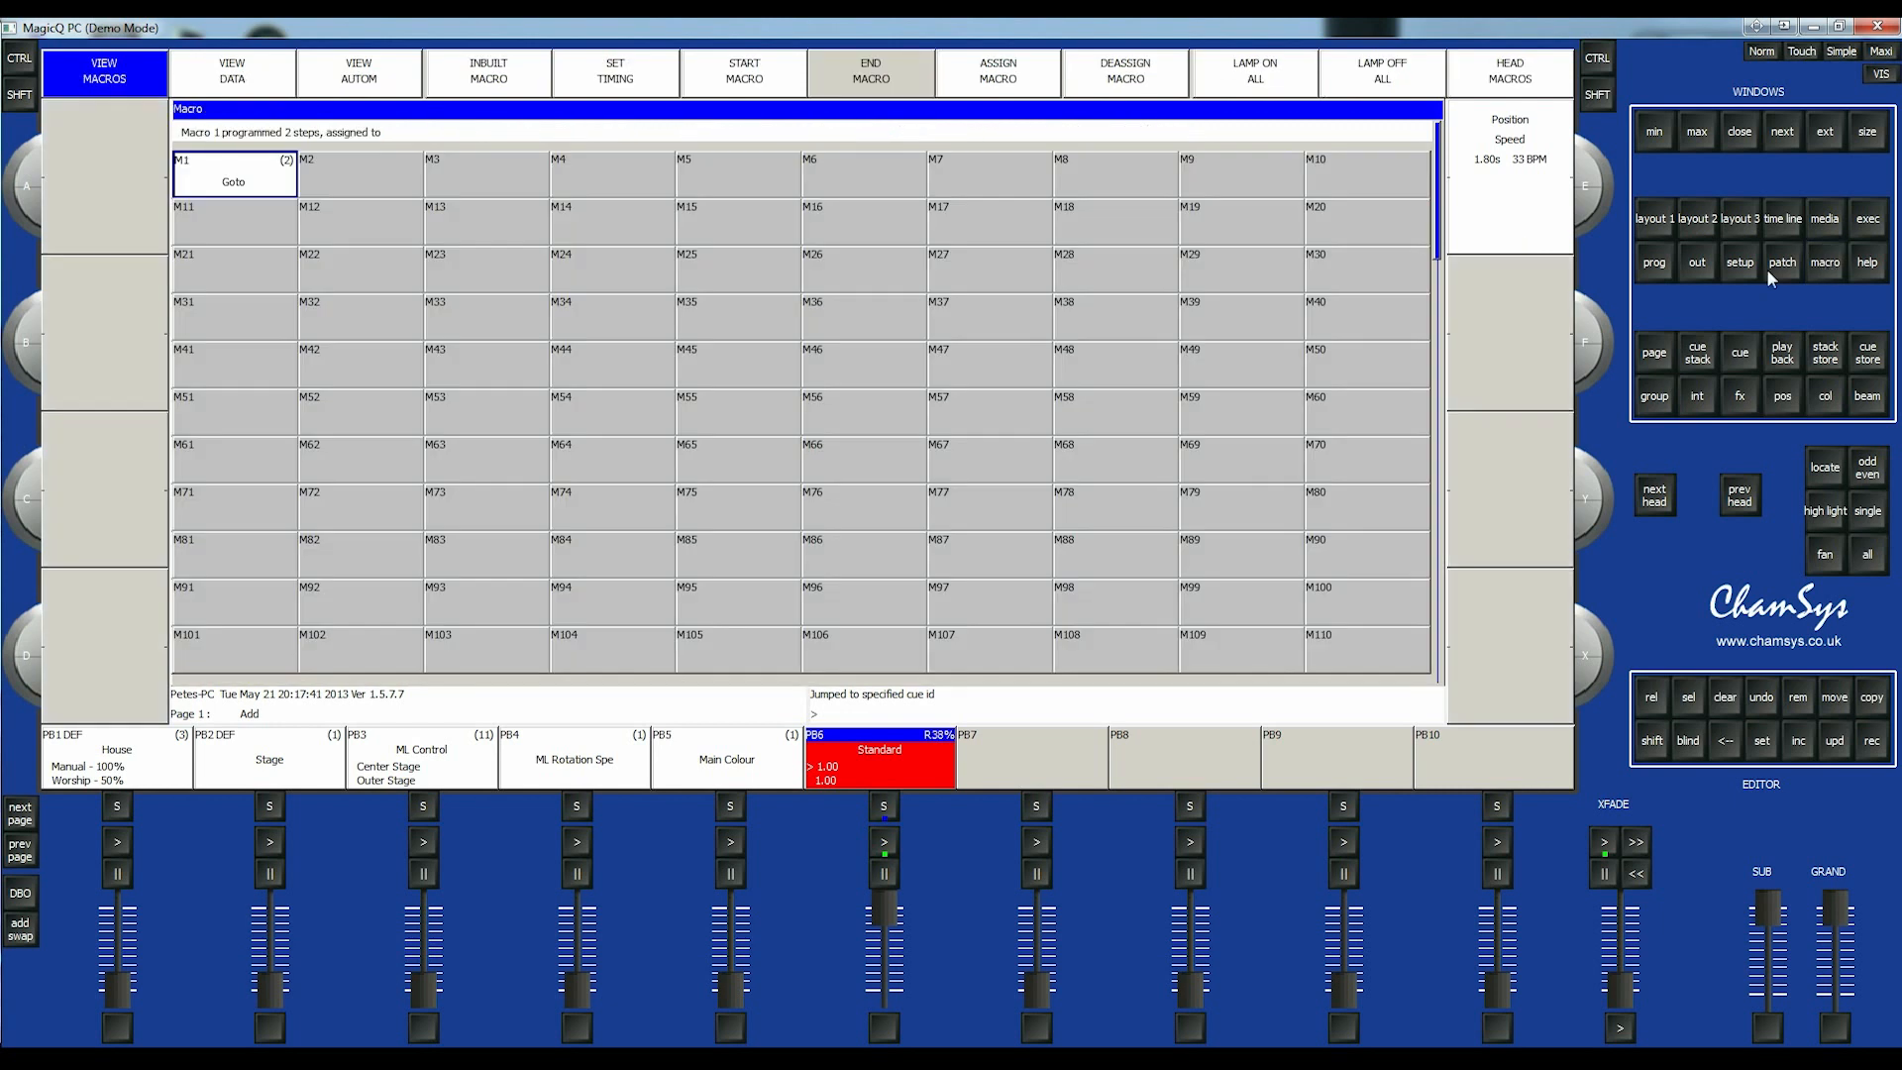
click(234, 186)
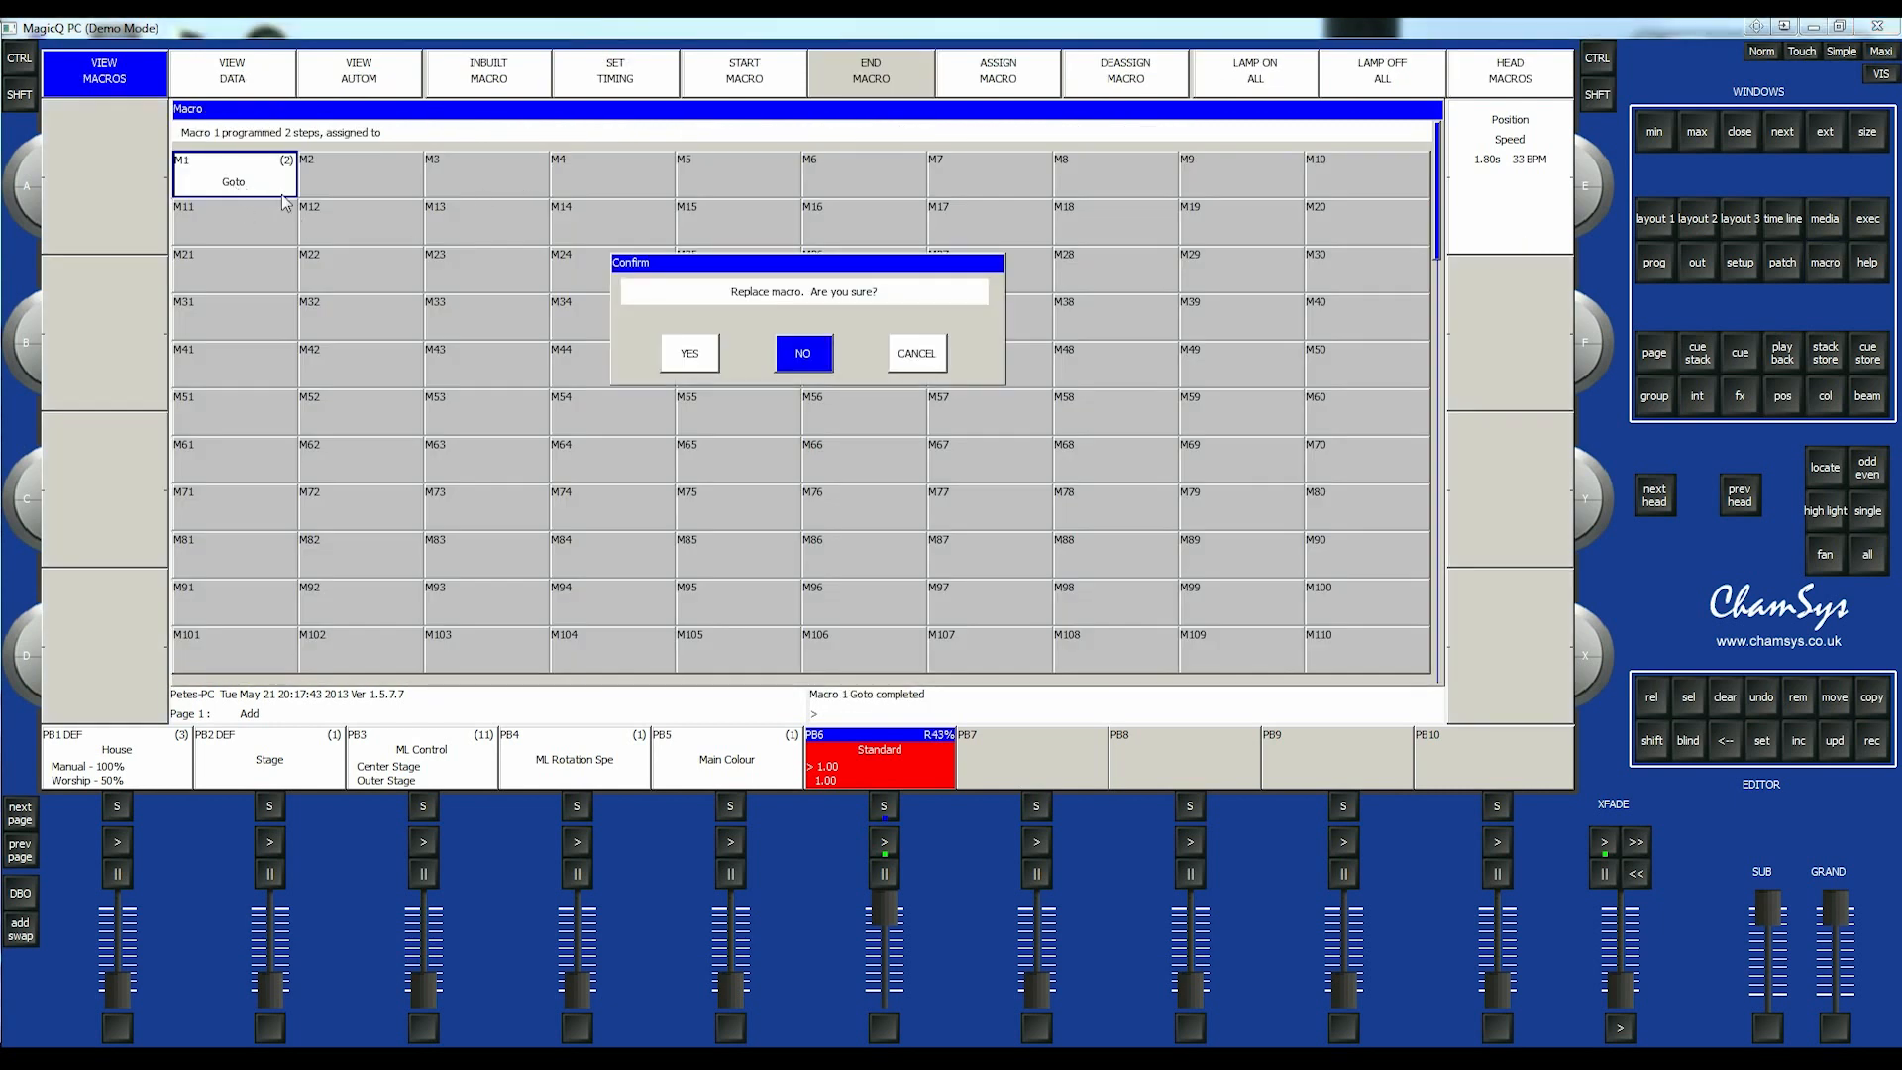
click(935, 363)
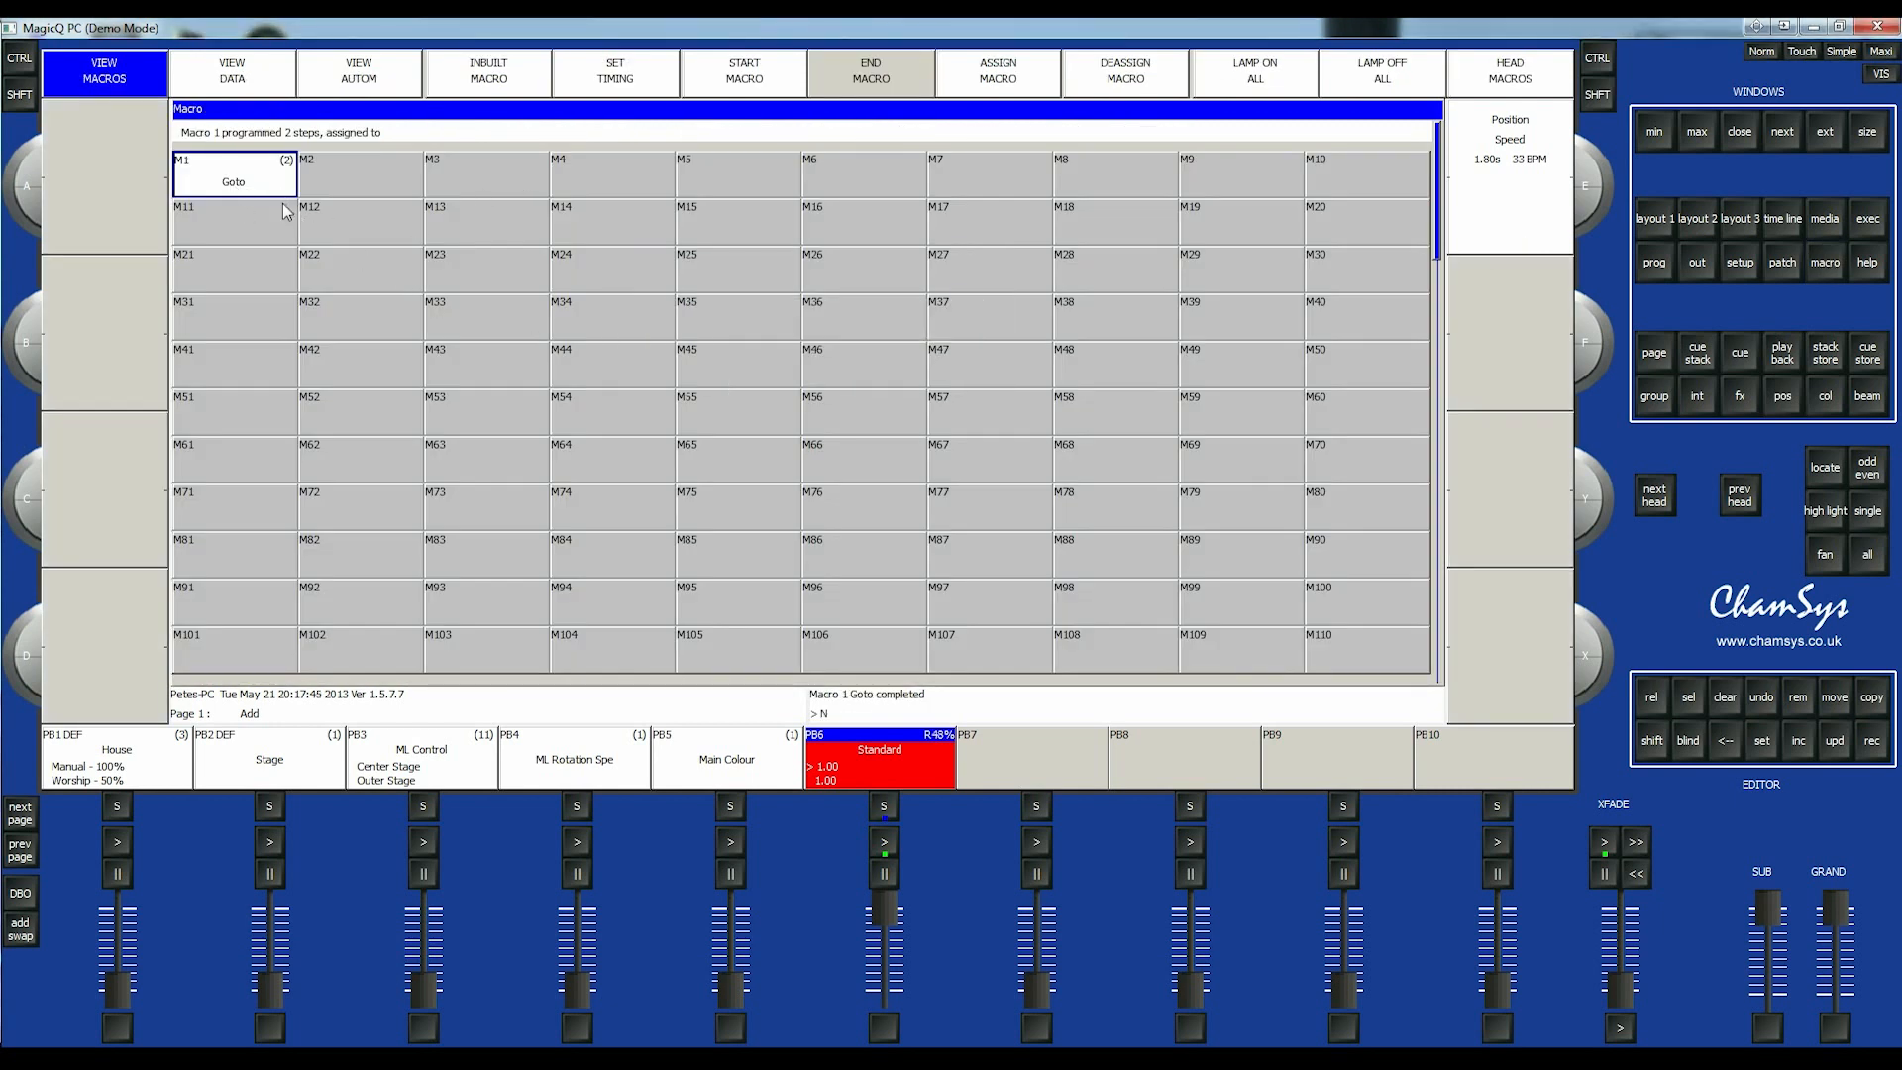
click(1103, 89)
click(276, 185)
click(1012, 83)
key(plus)
- Reopen the PB6 Standard cue stack, jump to cue 0.01 with the Goto macro, and fade the playback out
double_click(886, 806)
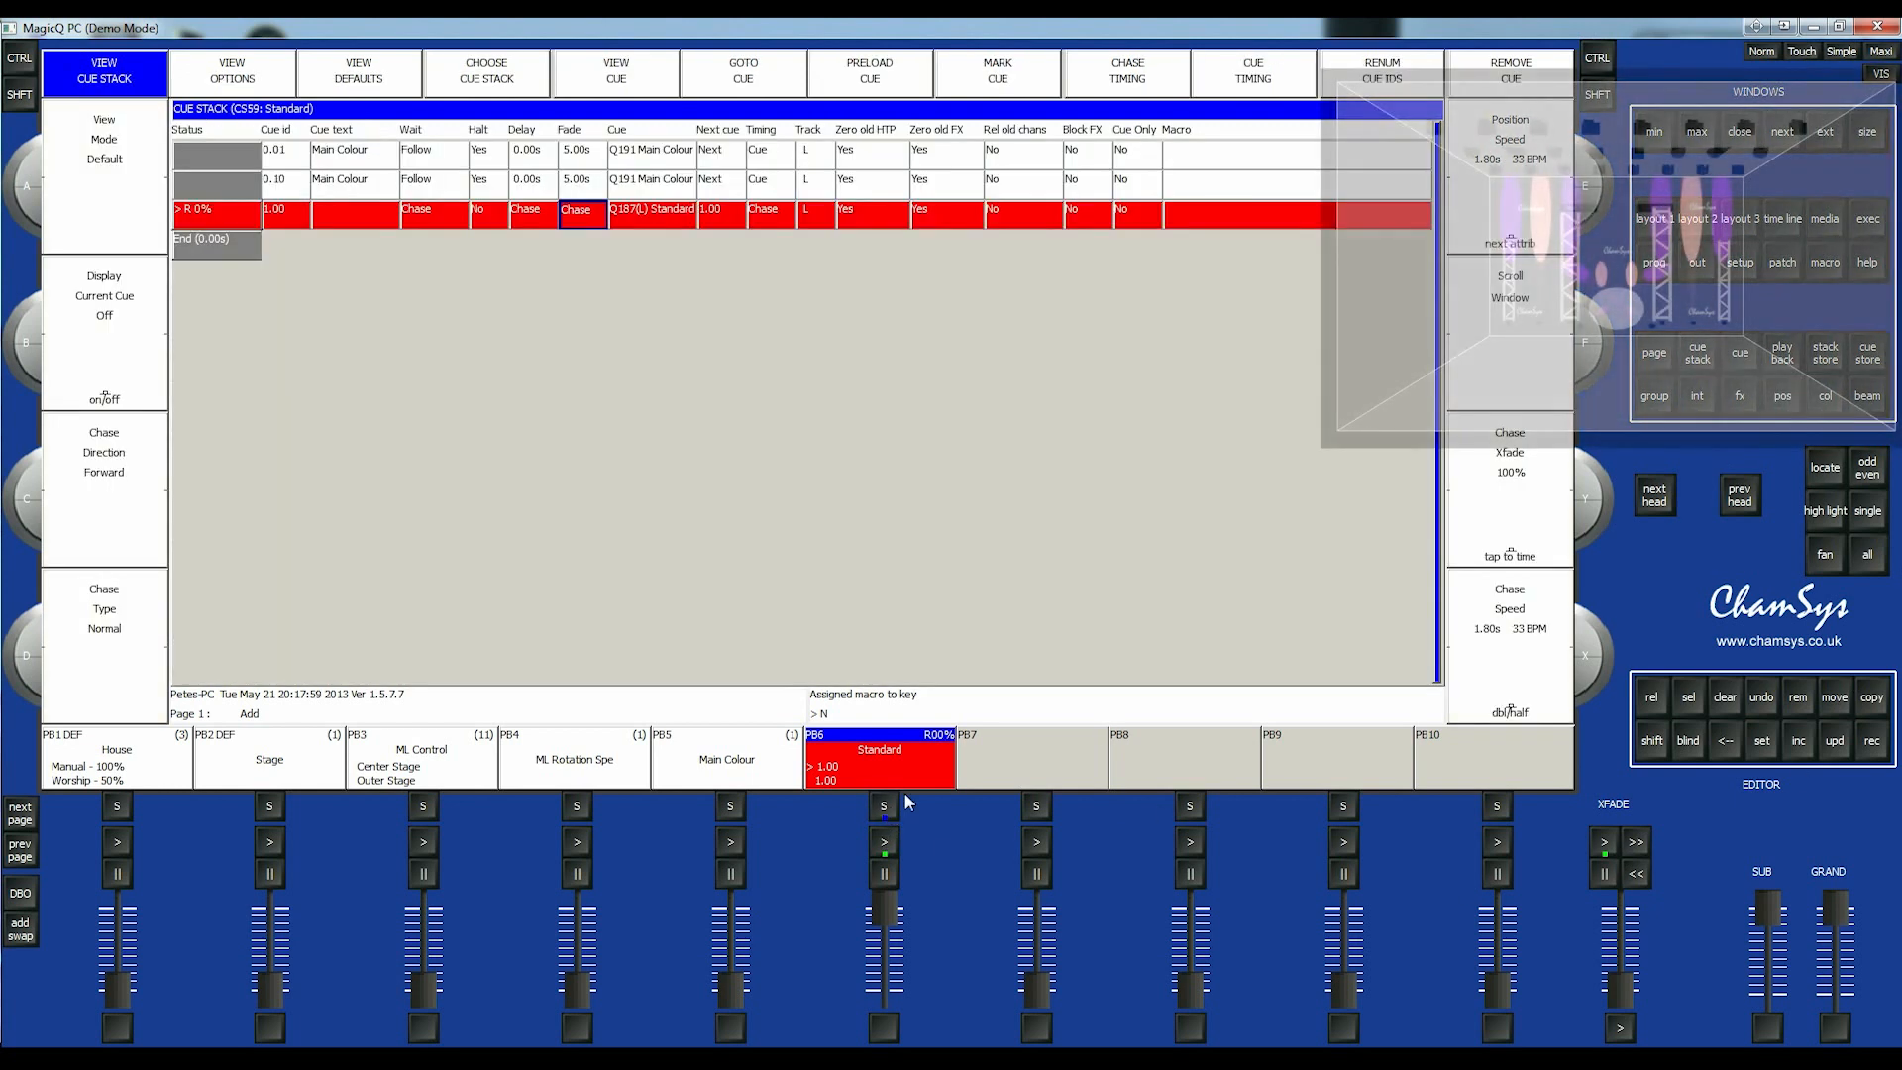
click(532, 158)
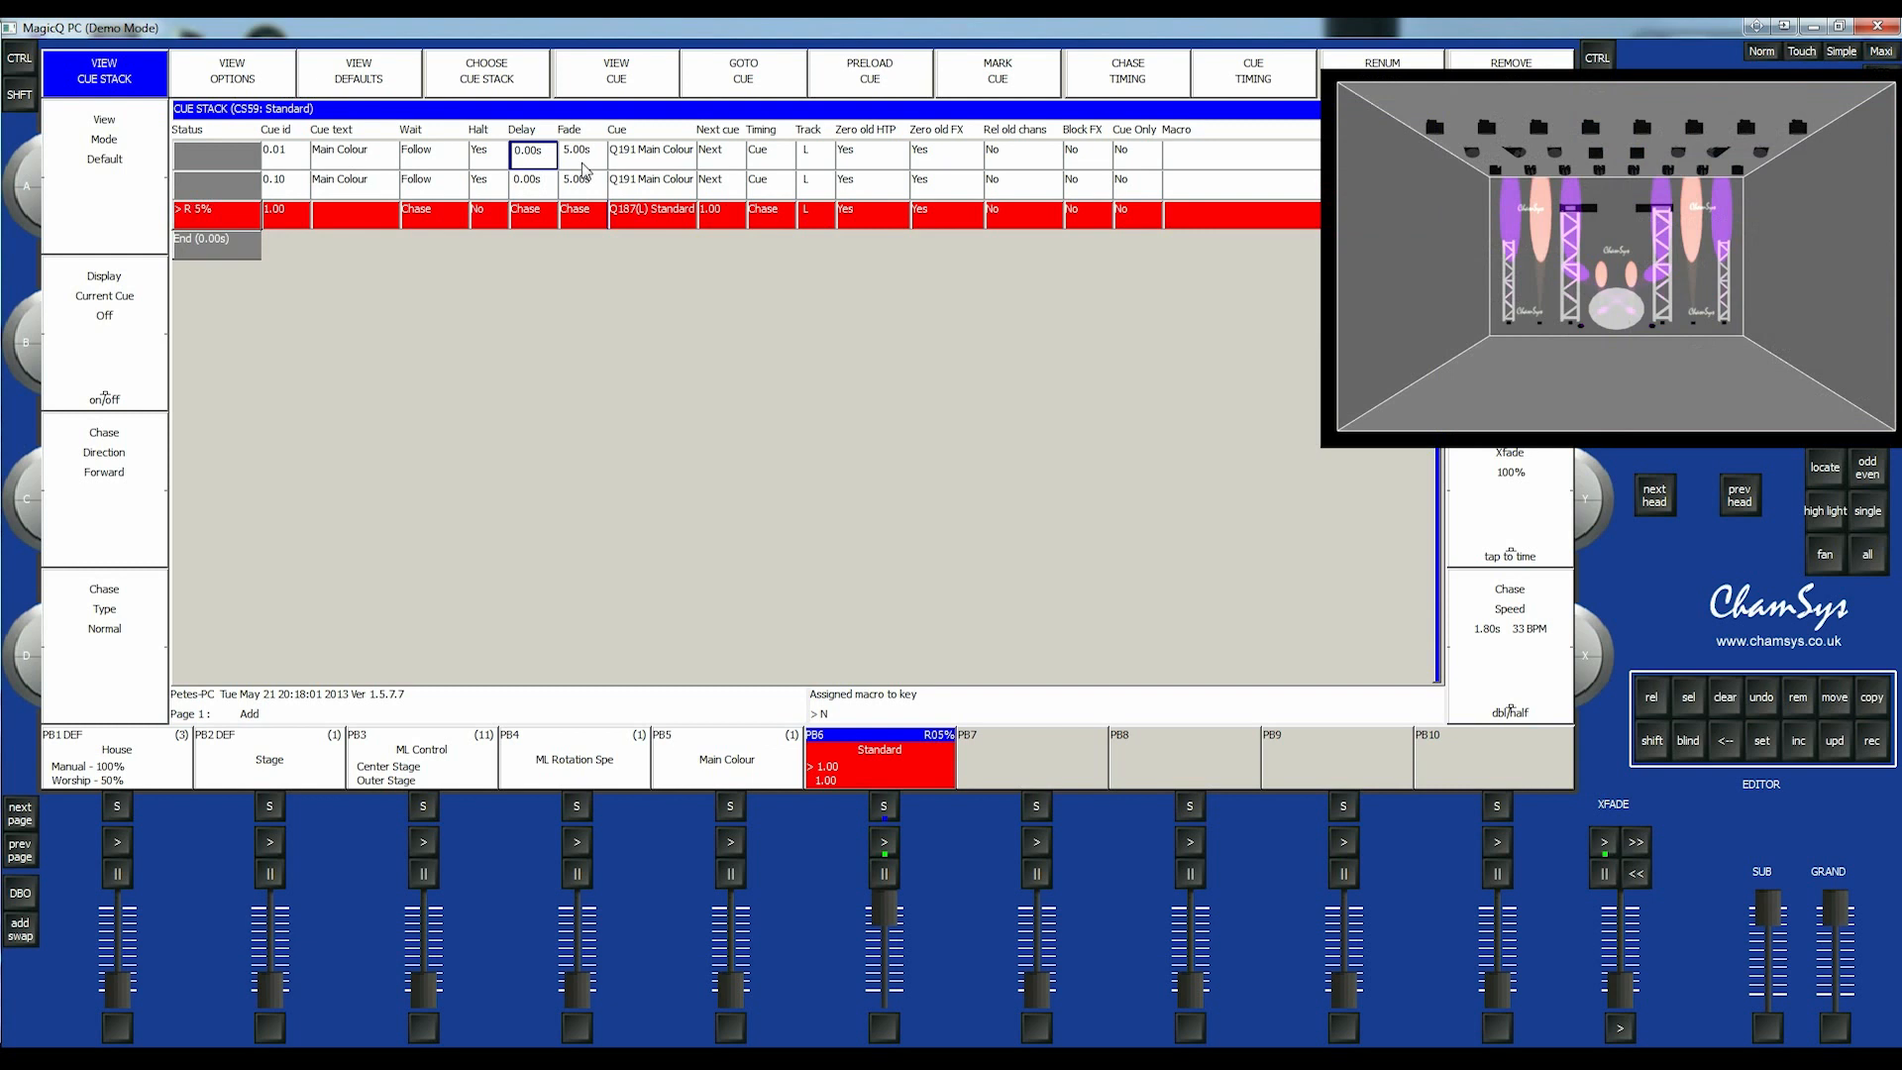
key(n)
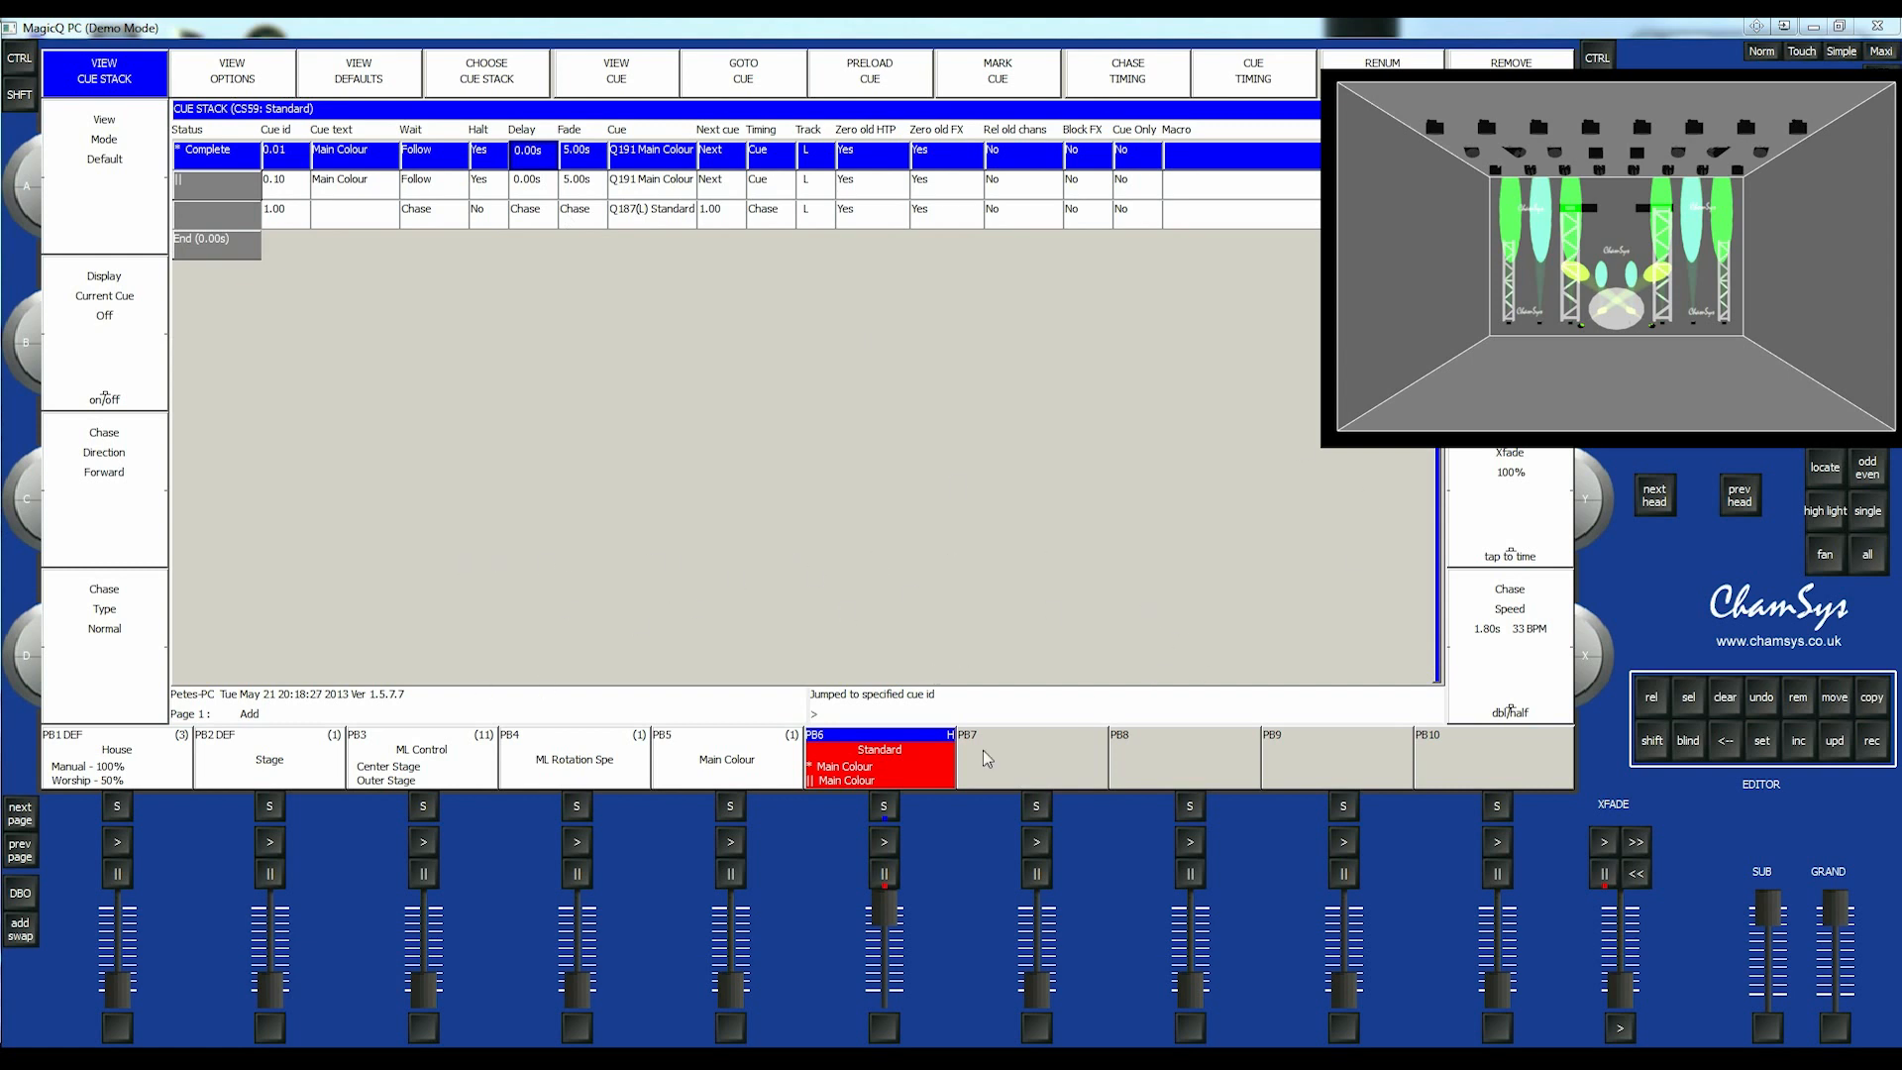
drag(888, 906, 885, 988)
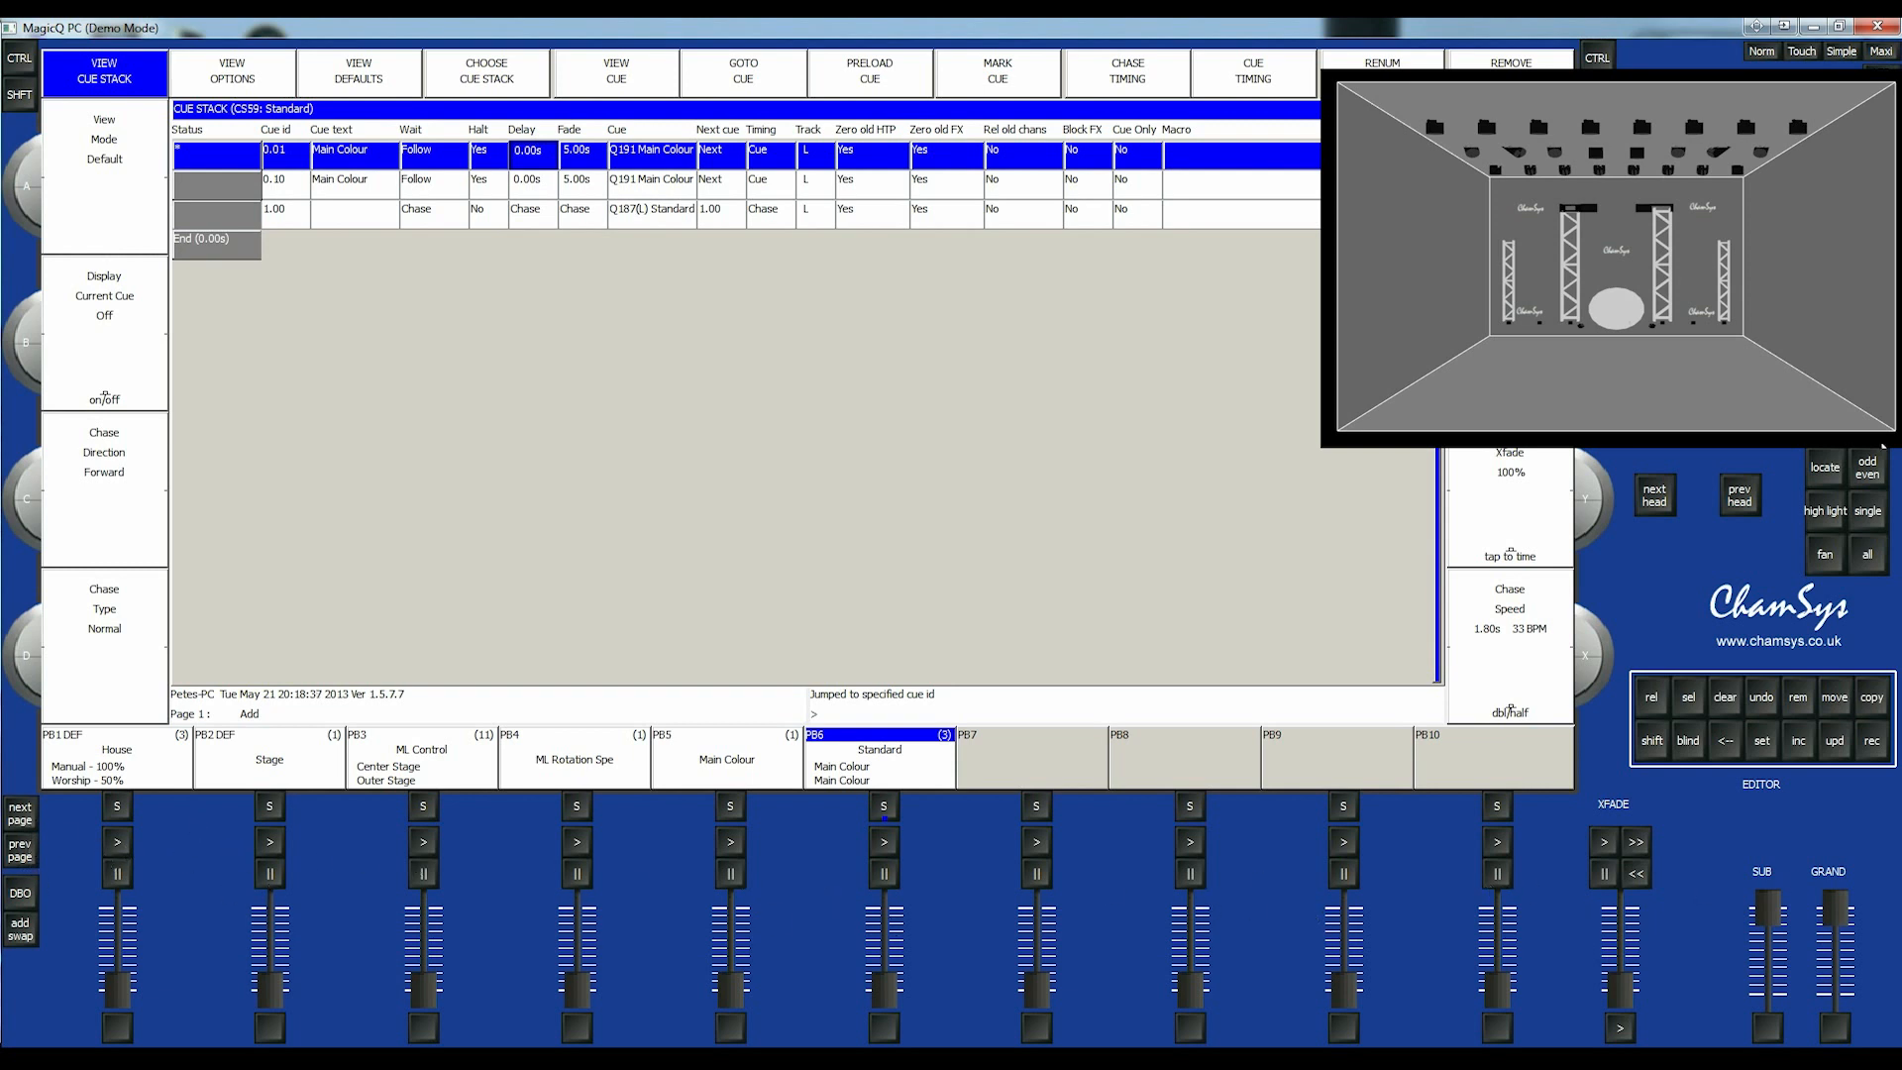
- Browse forward and back through the playback pages to review which playbacks stay the same and which change
click(28, 820)
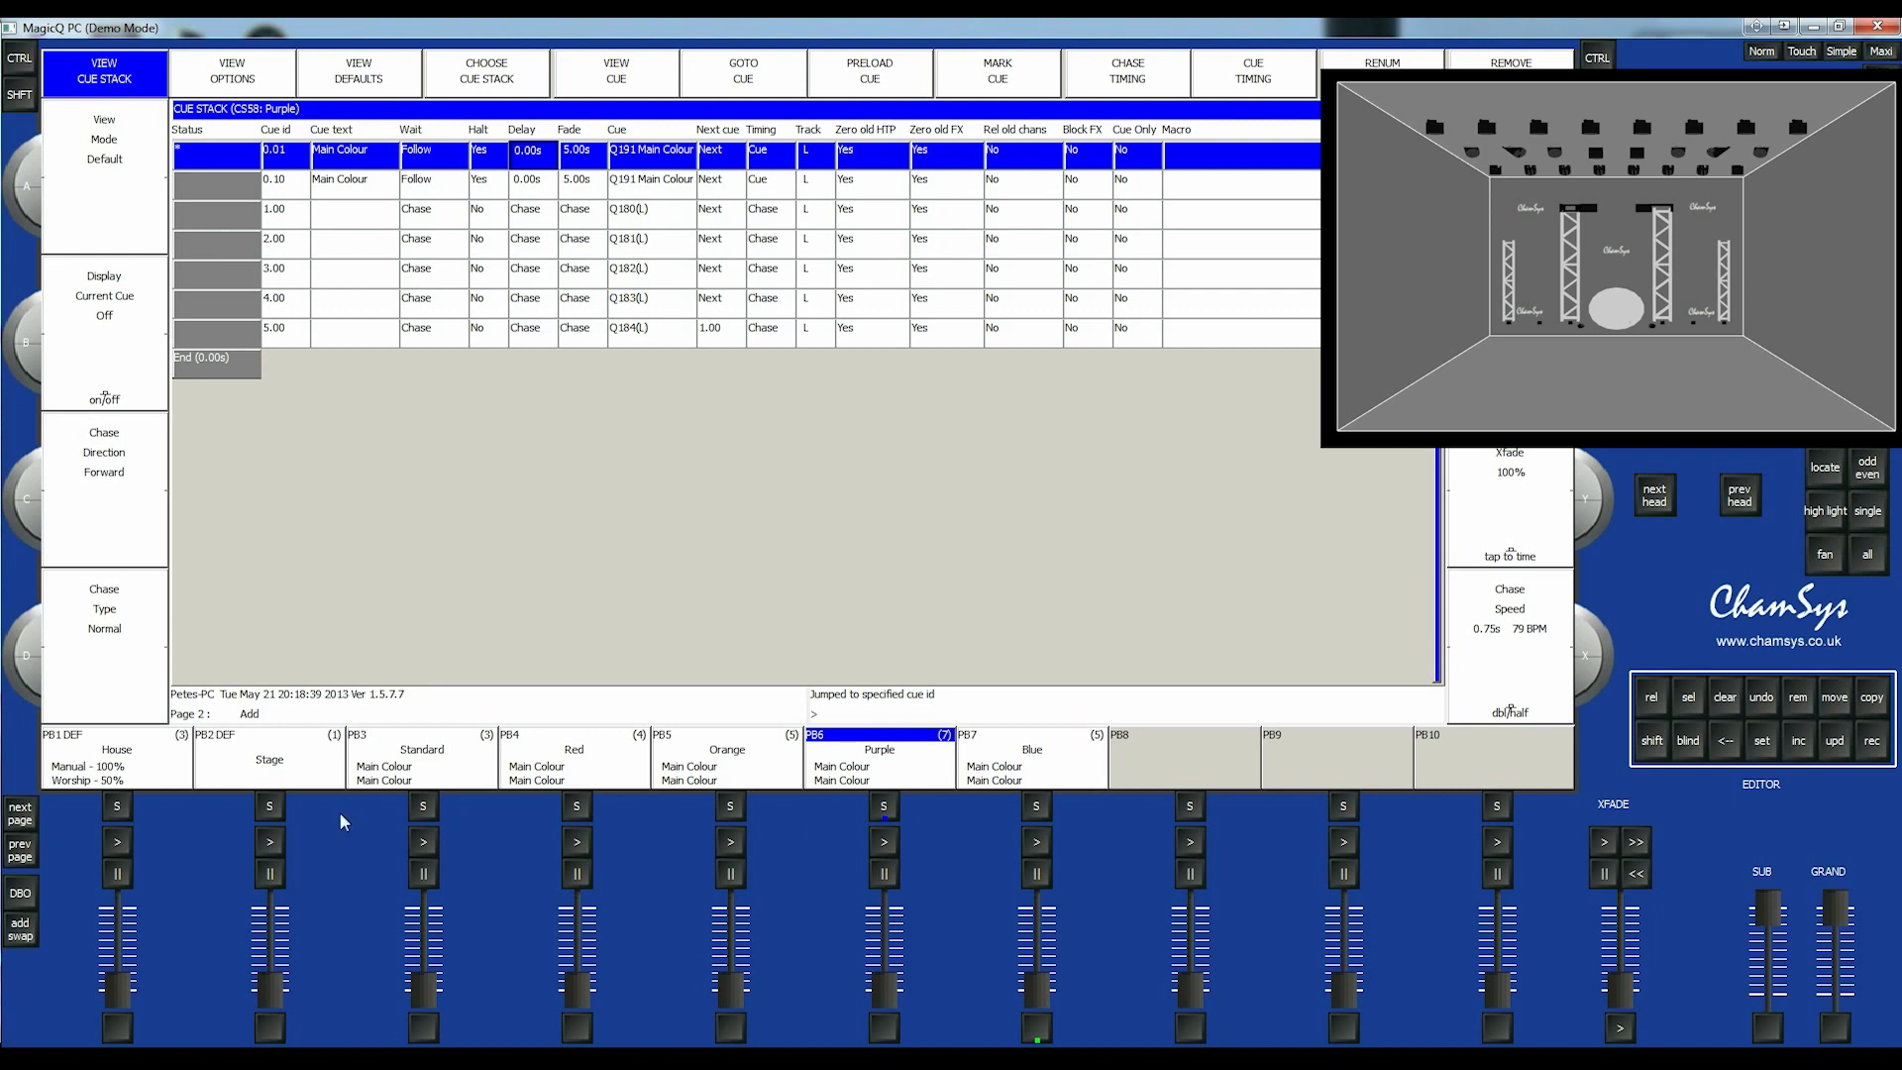
click(20, 853)
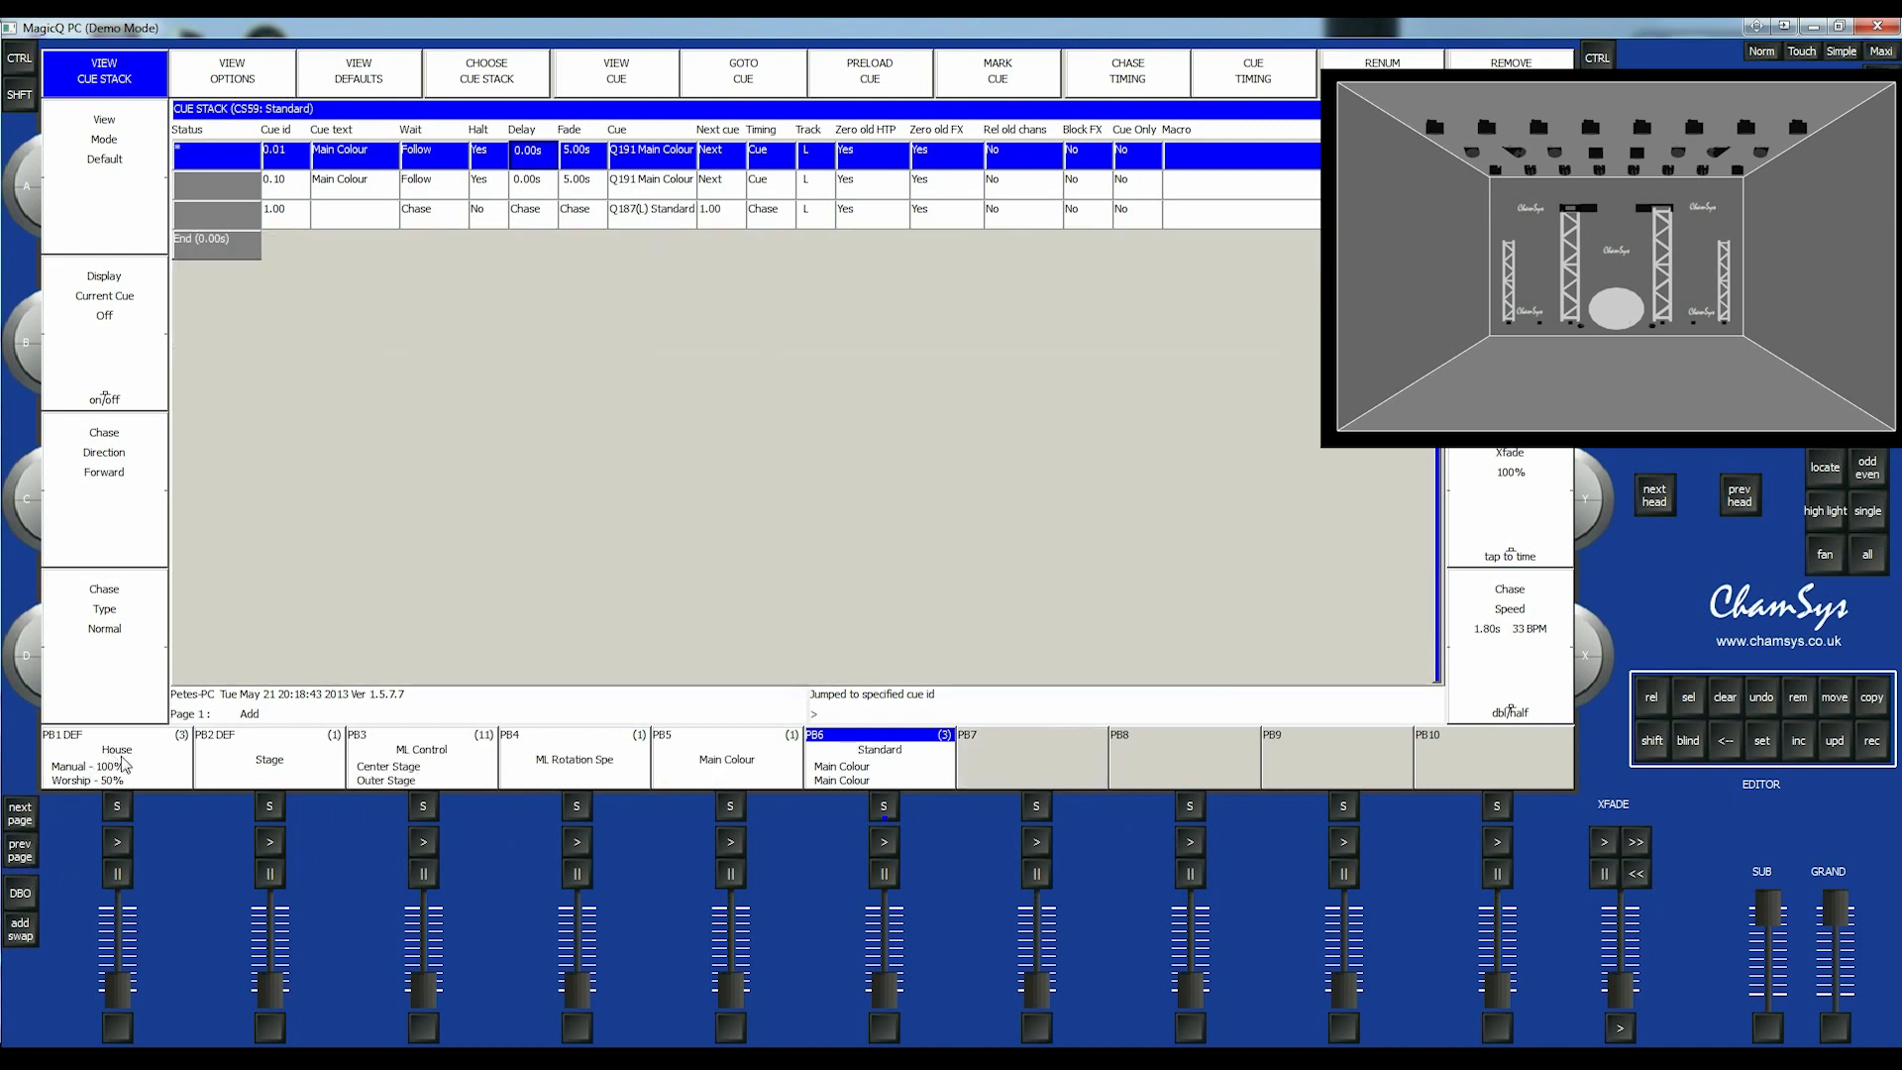
click(28, 820)
click(28, 821)
click(28, 821)
click(27, 821)
click(28, 821)
click(28, 821)
click(28, 821)
click(28, 821)
click(27, 821)
click(22, 850)
click(22, 850)
click(21, 850)
click(22, 850)
click(21, 850)
click(22, 850)
click(21, 850)
click(21, 849)
click(22, 849)
click(22, 851)
click(21, 854)
click(20, 856)
- Copy the Purple playback from PB6 on page 2 to the empty PB7 on page 1
click(24, 820)
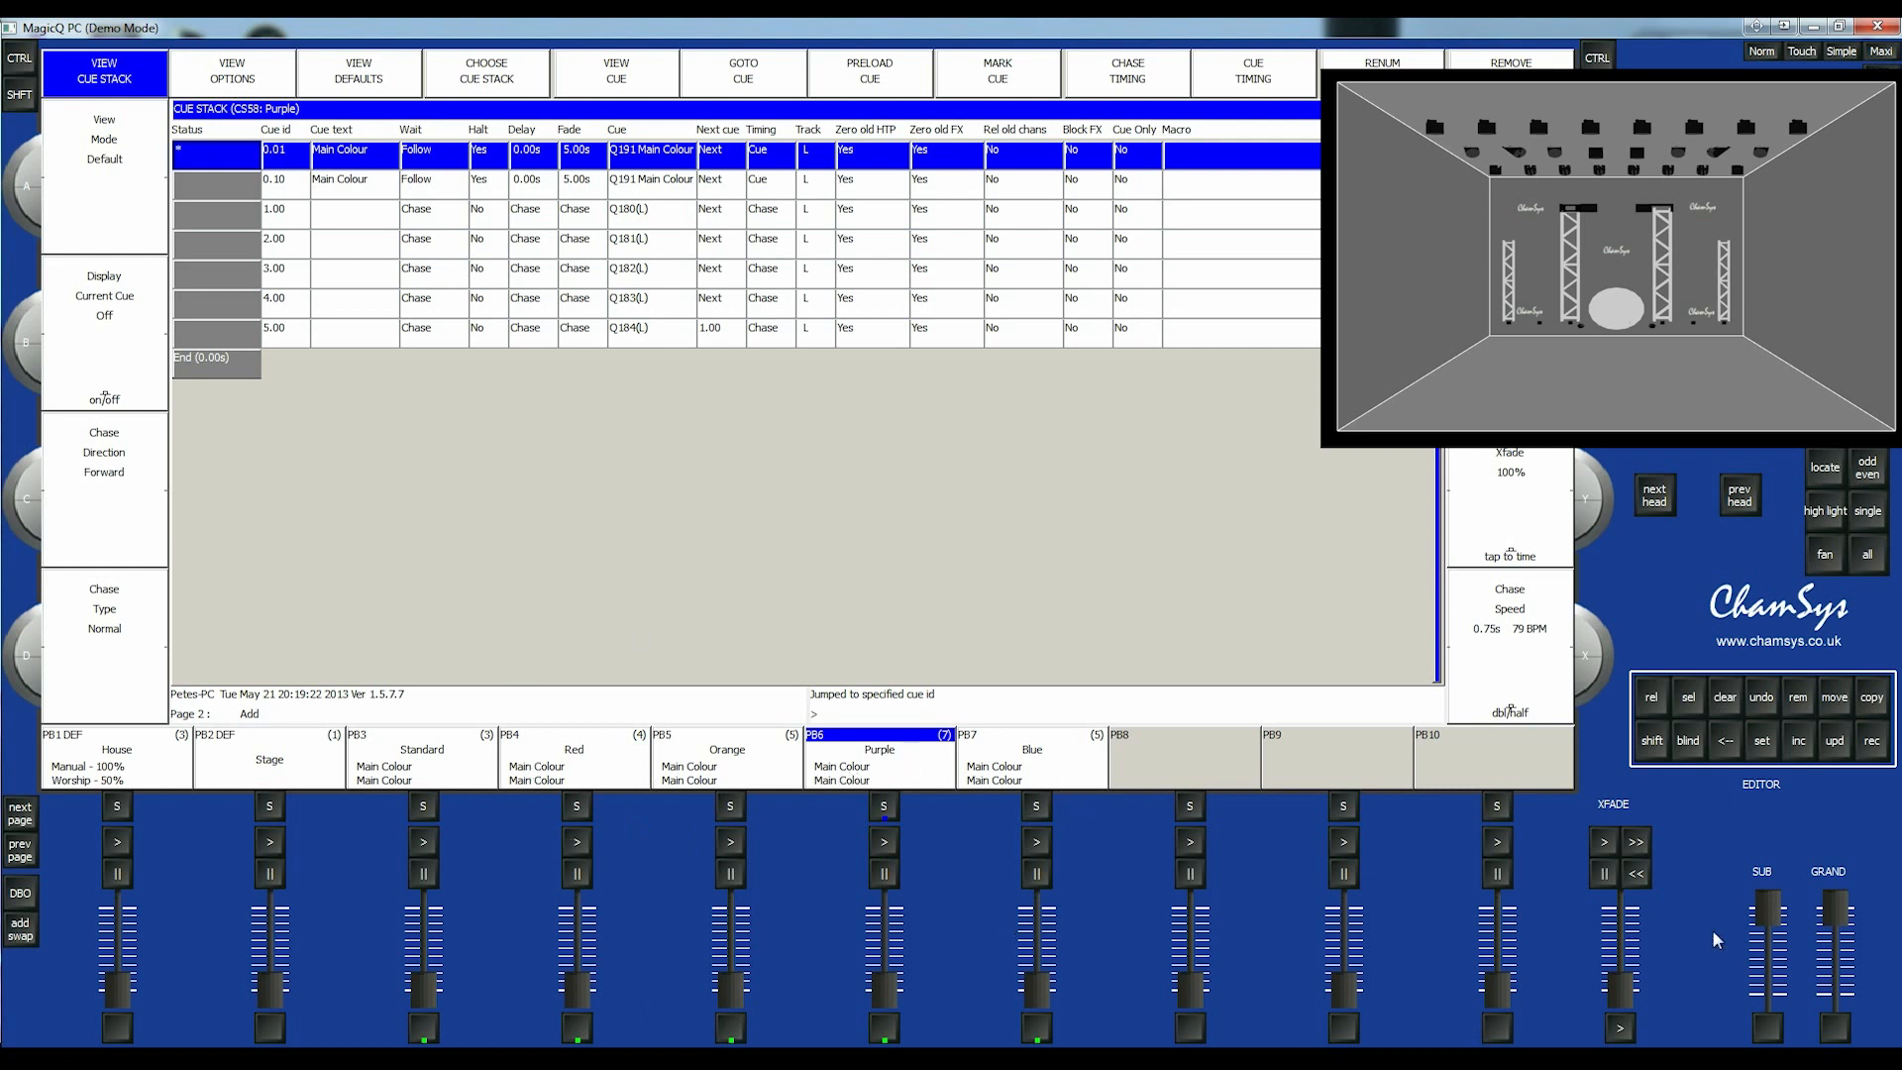
click(1875, 701)
click(906, 771)
click(22, 851)
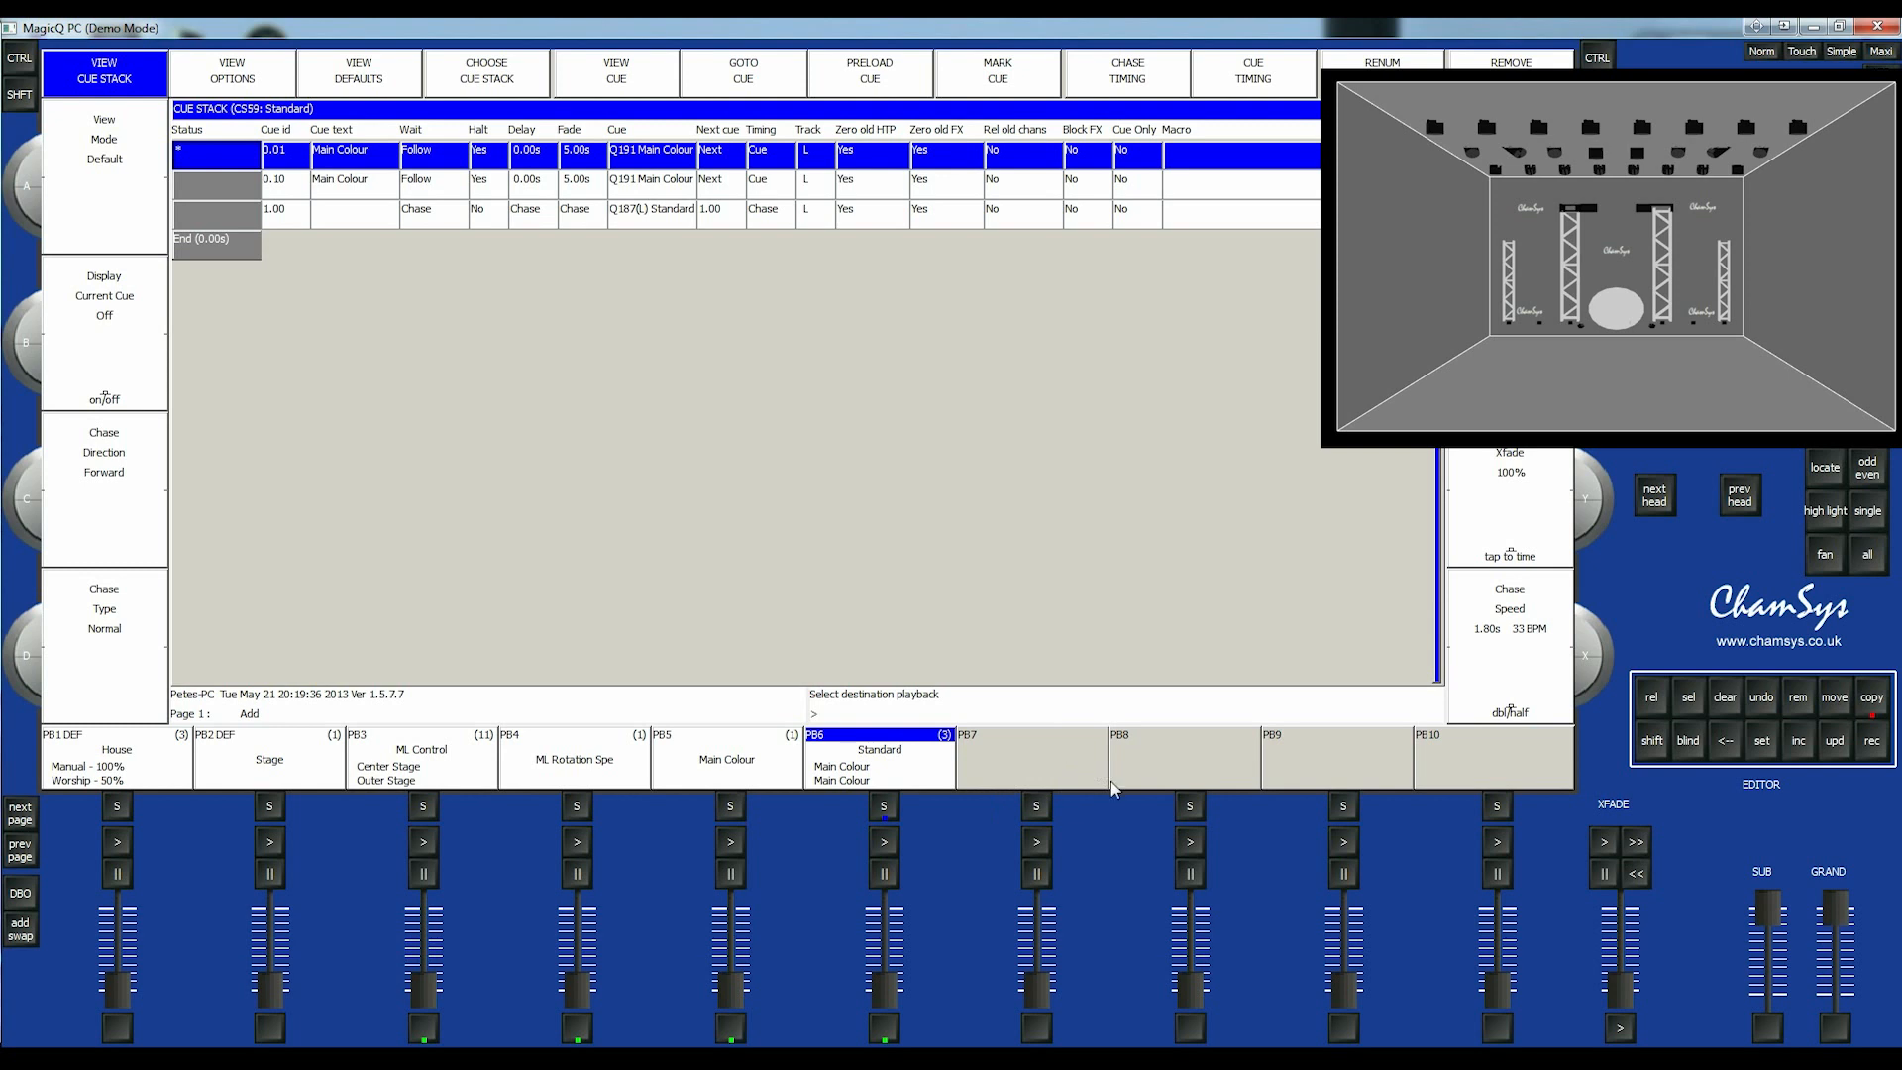
click(1036, 755)
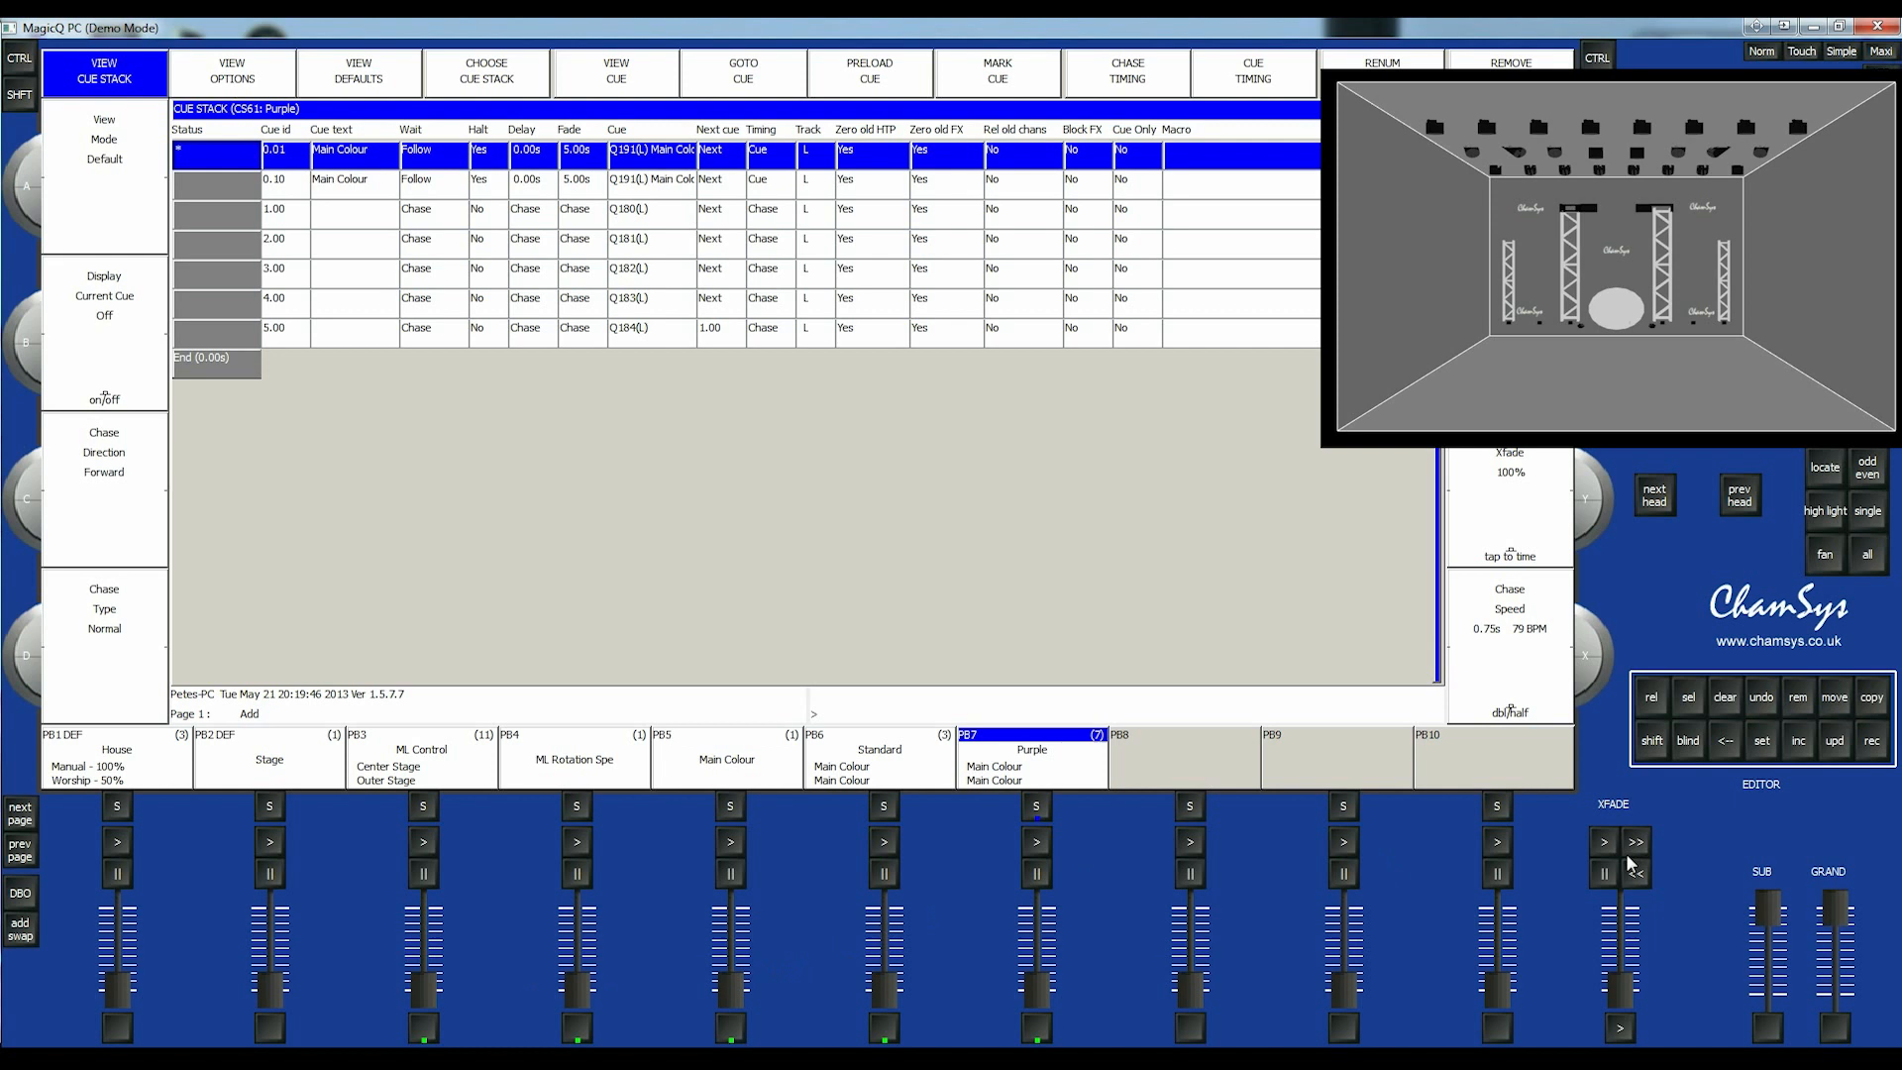
- Remove the copied Purple cue stack from PB7 on page 1 and confirm the removal
click(1794, 701)
click(866, 468)
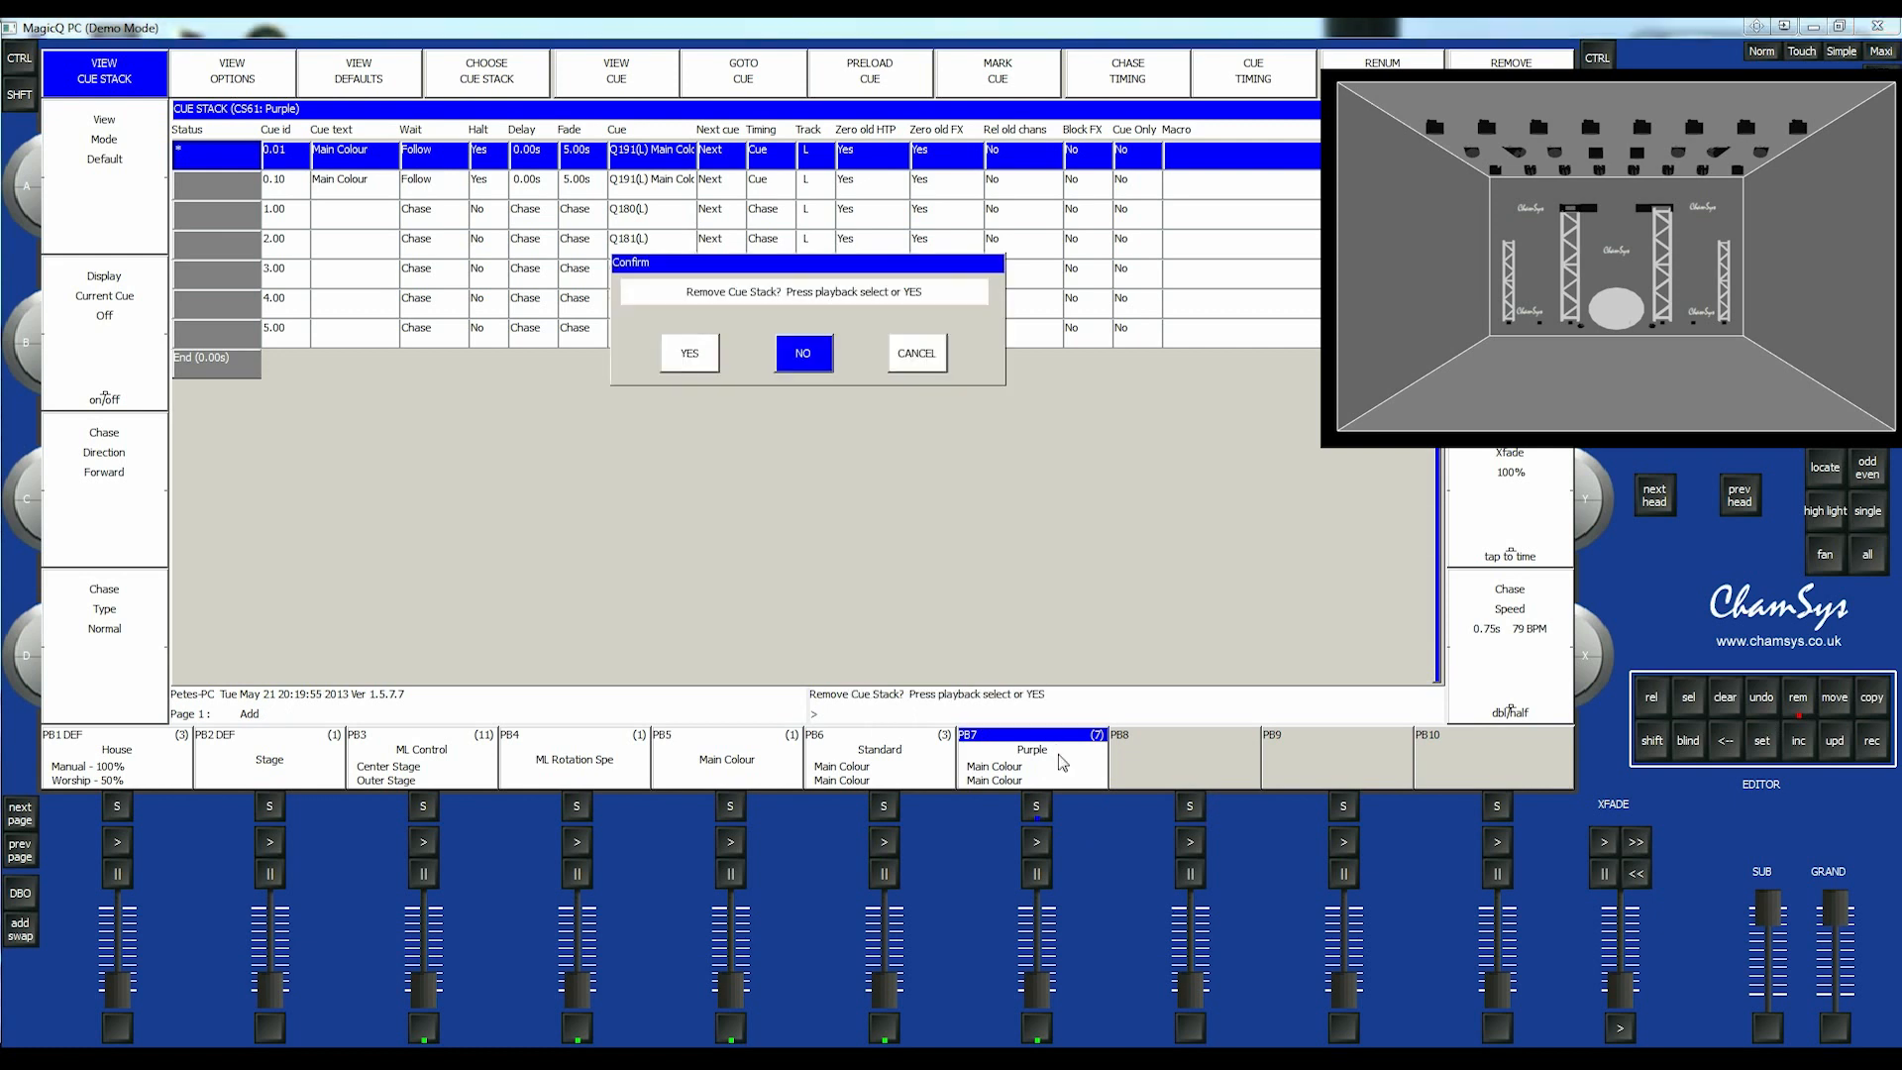
click(703, 357)
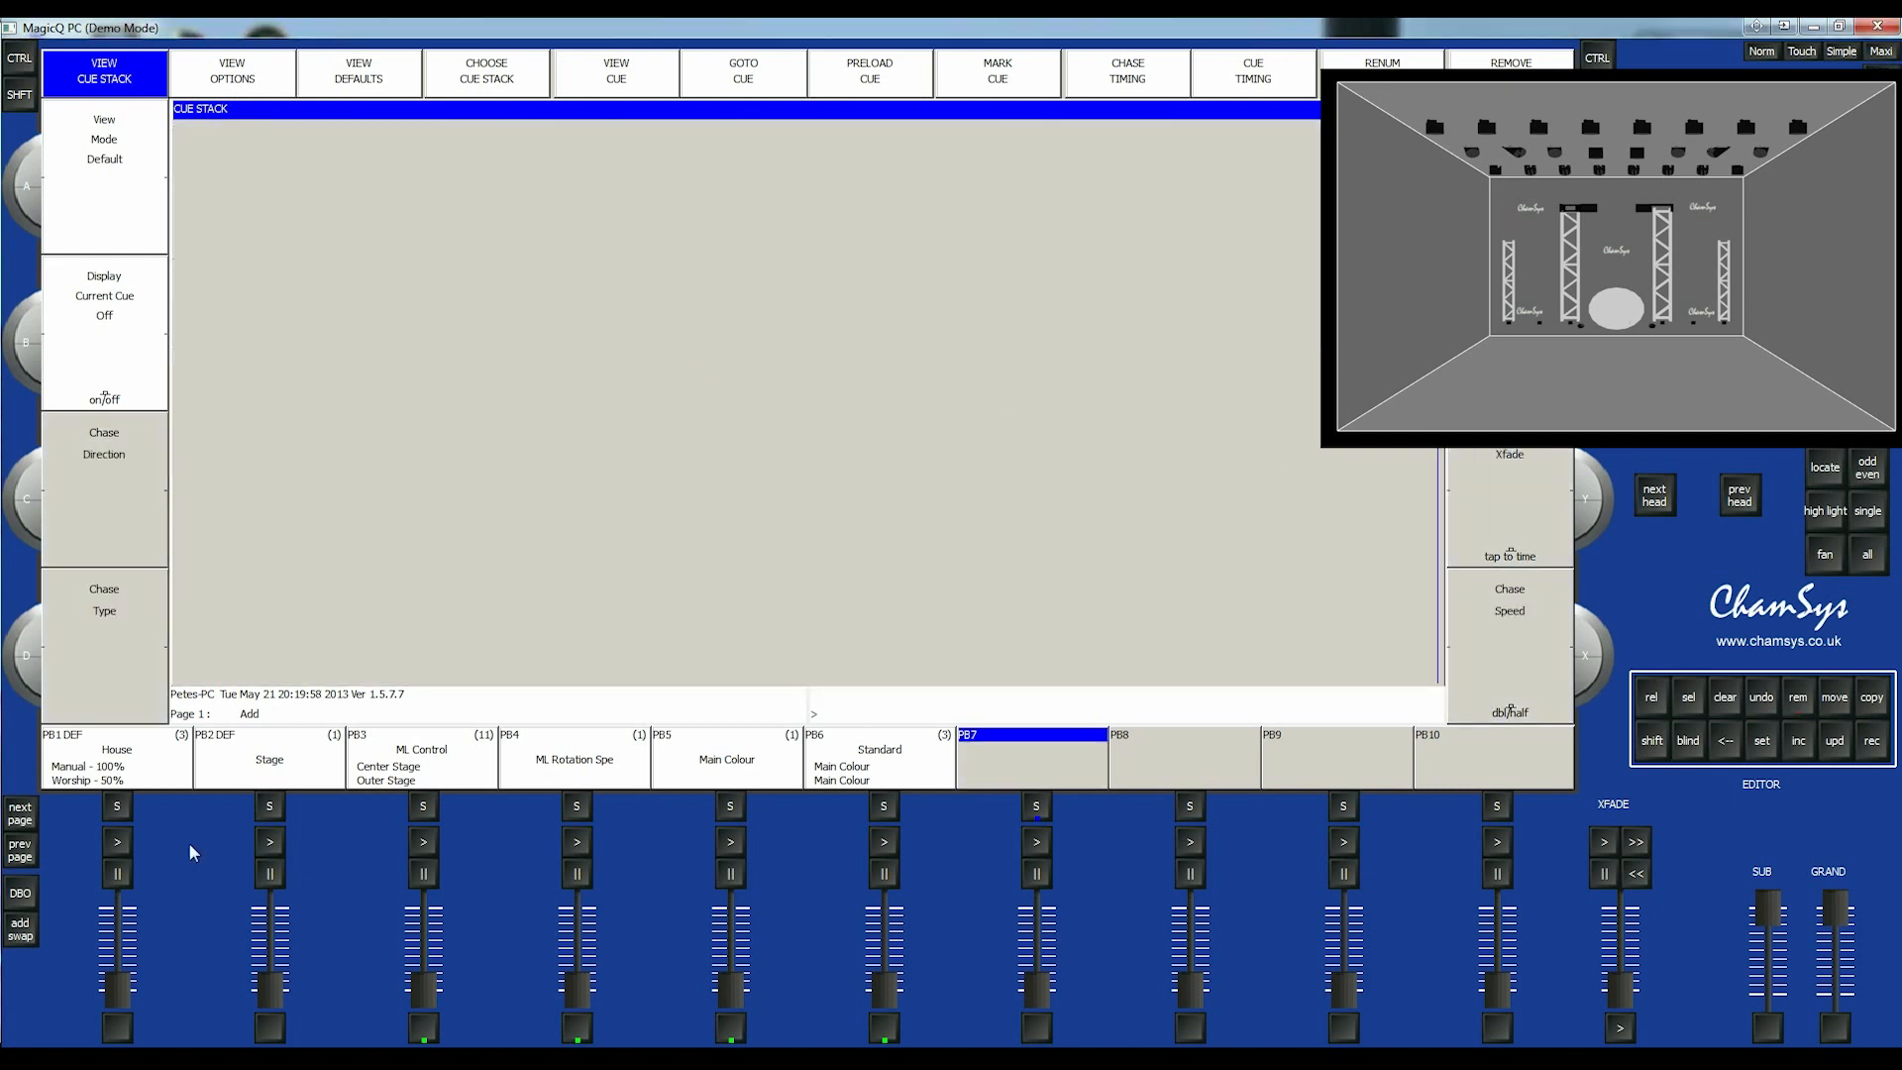
- Copy the Purple cue stack from PB6 on page 2 to PB7 on page 1 once more
click(22, 817)
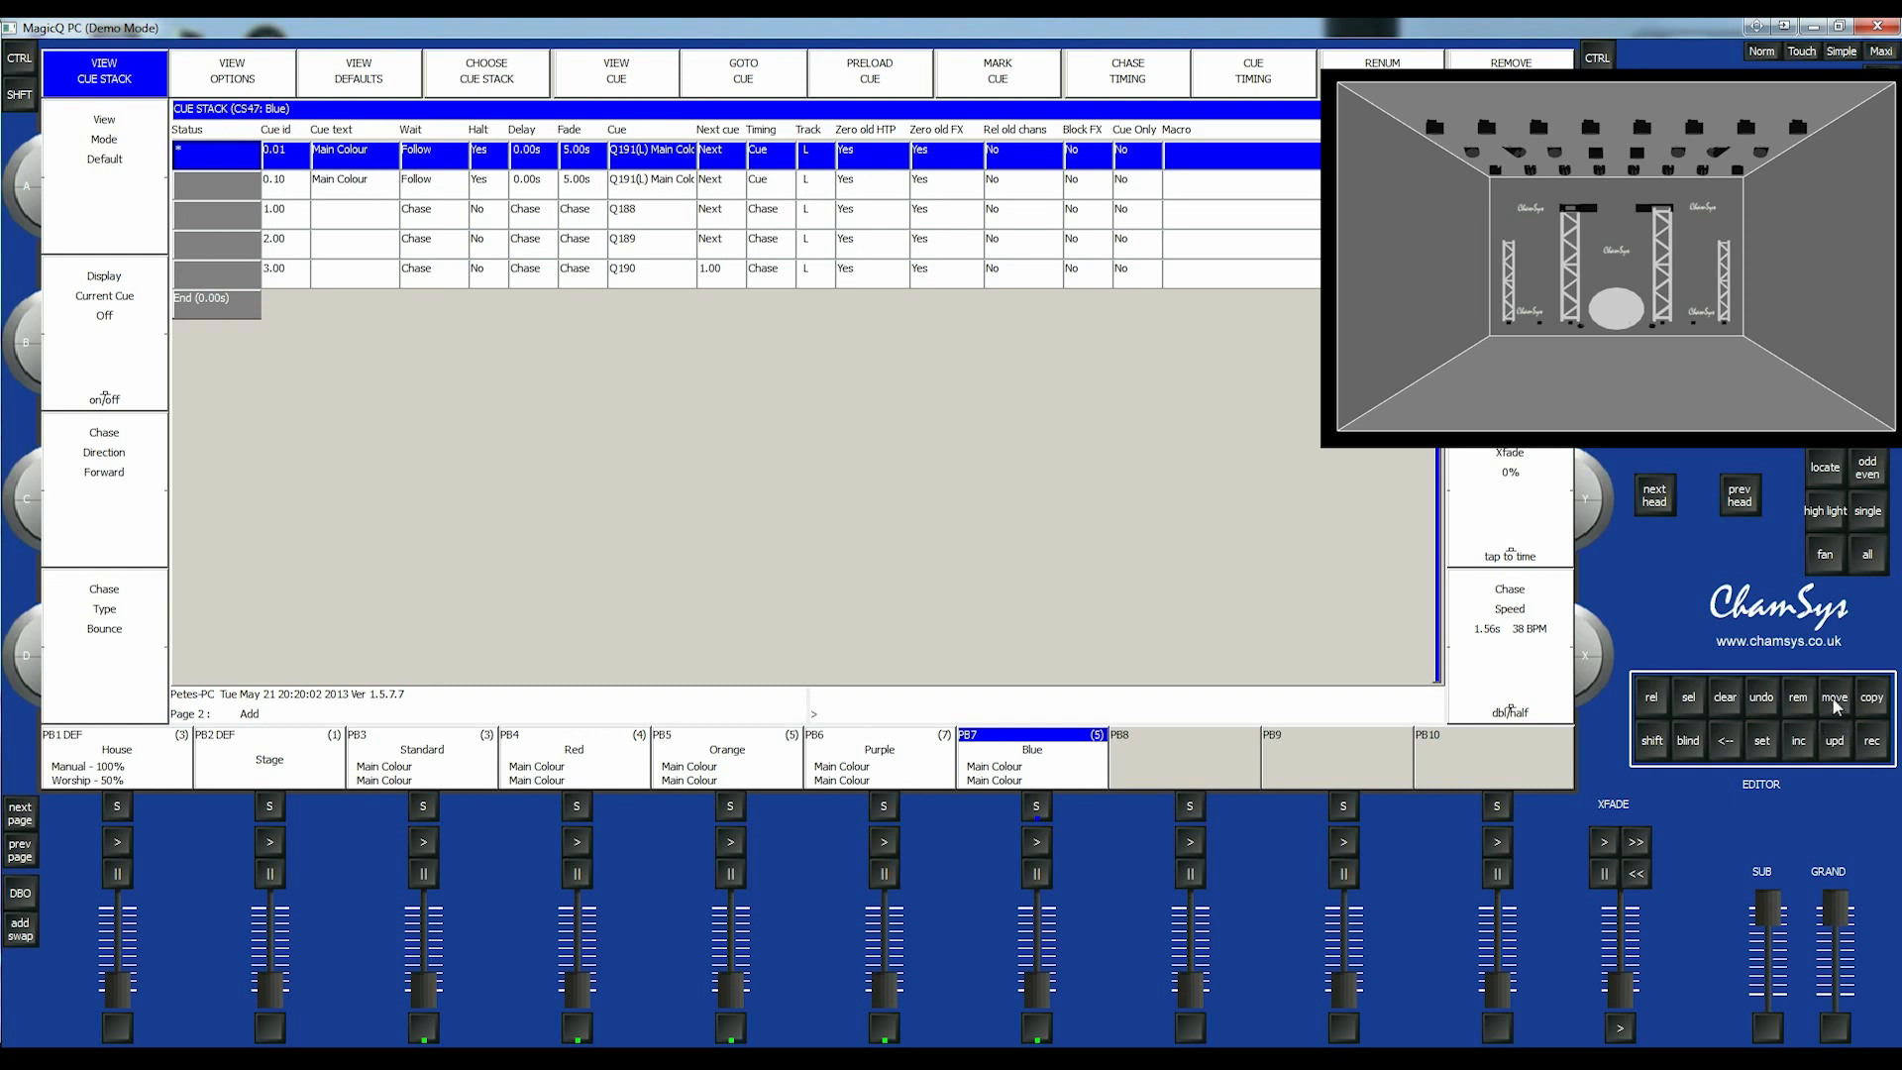
click(887, 773)
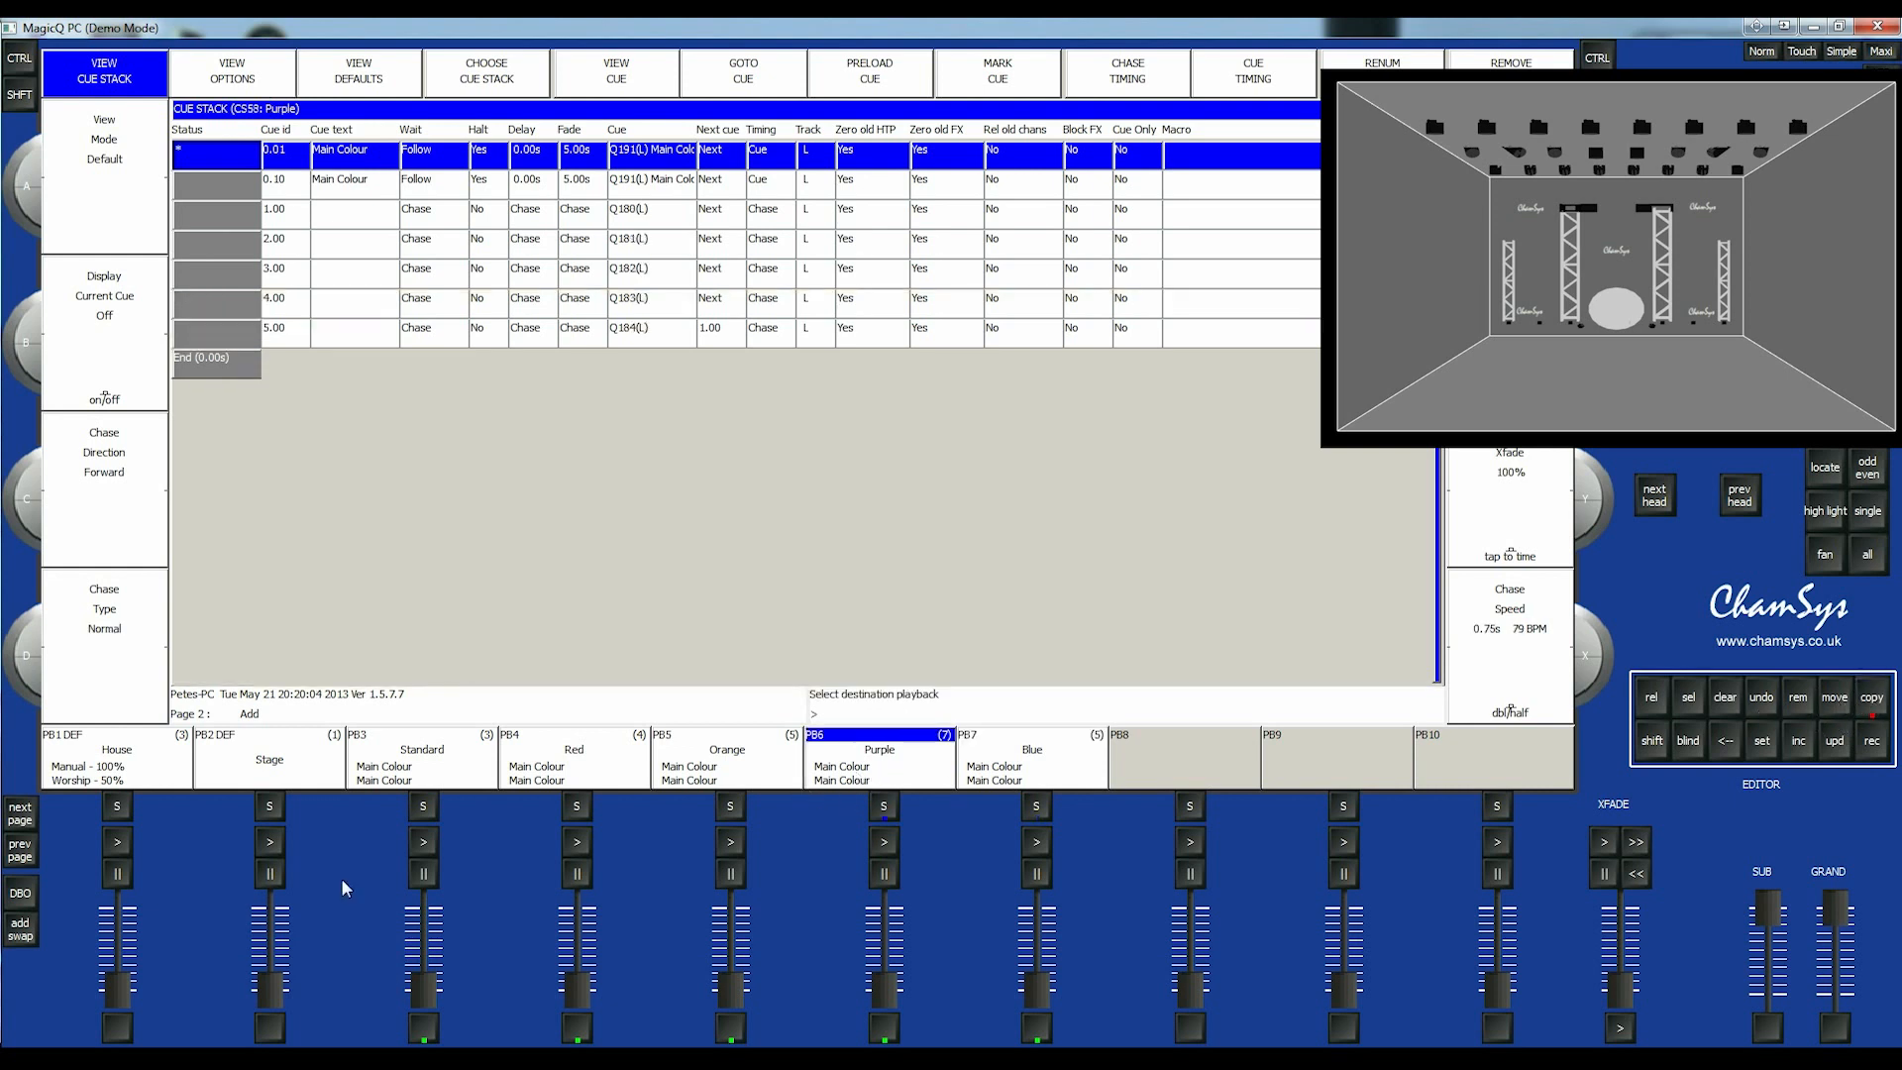
click(20, 857)
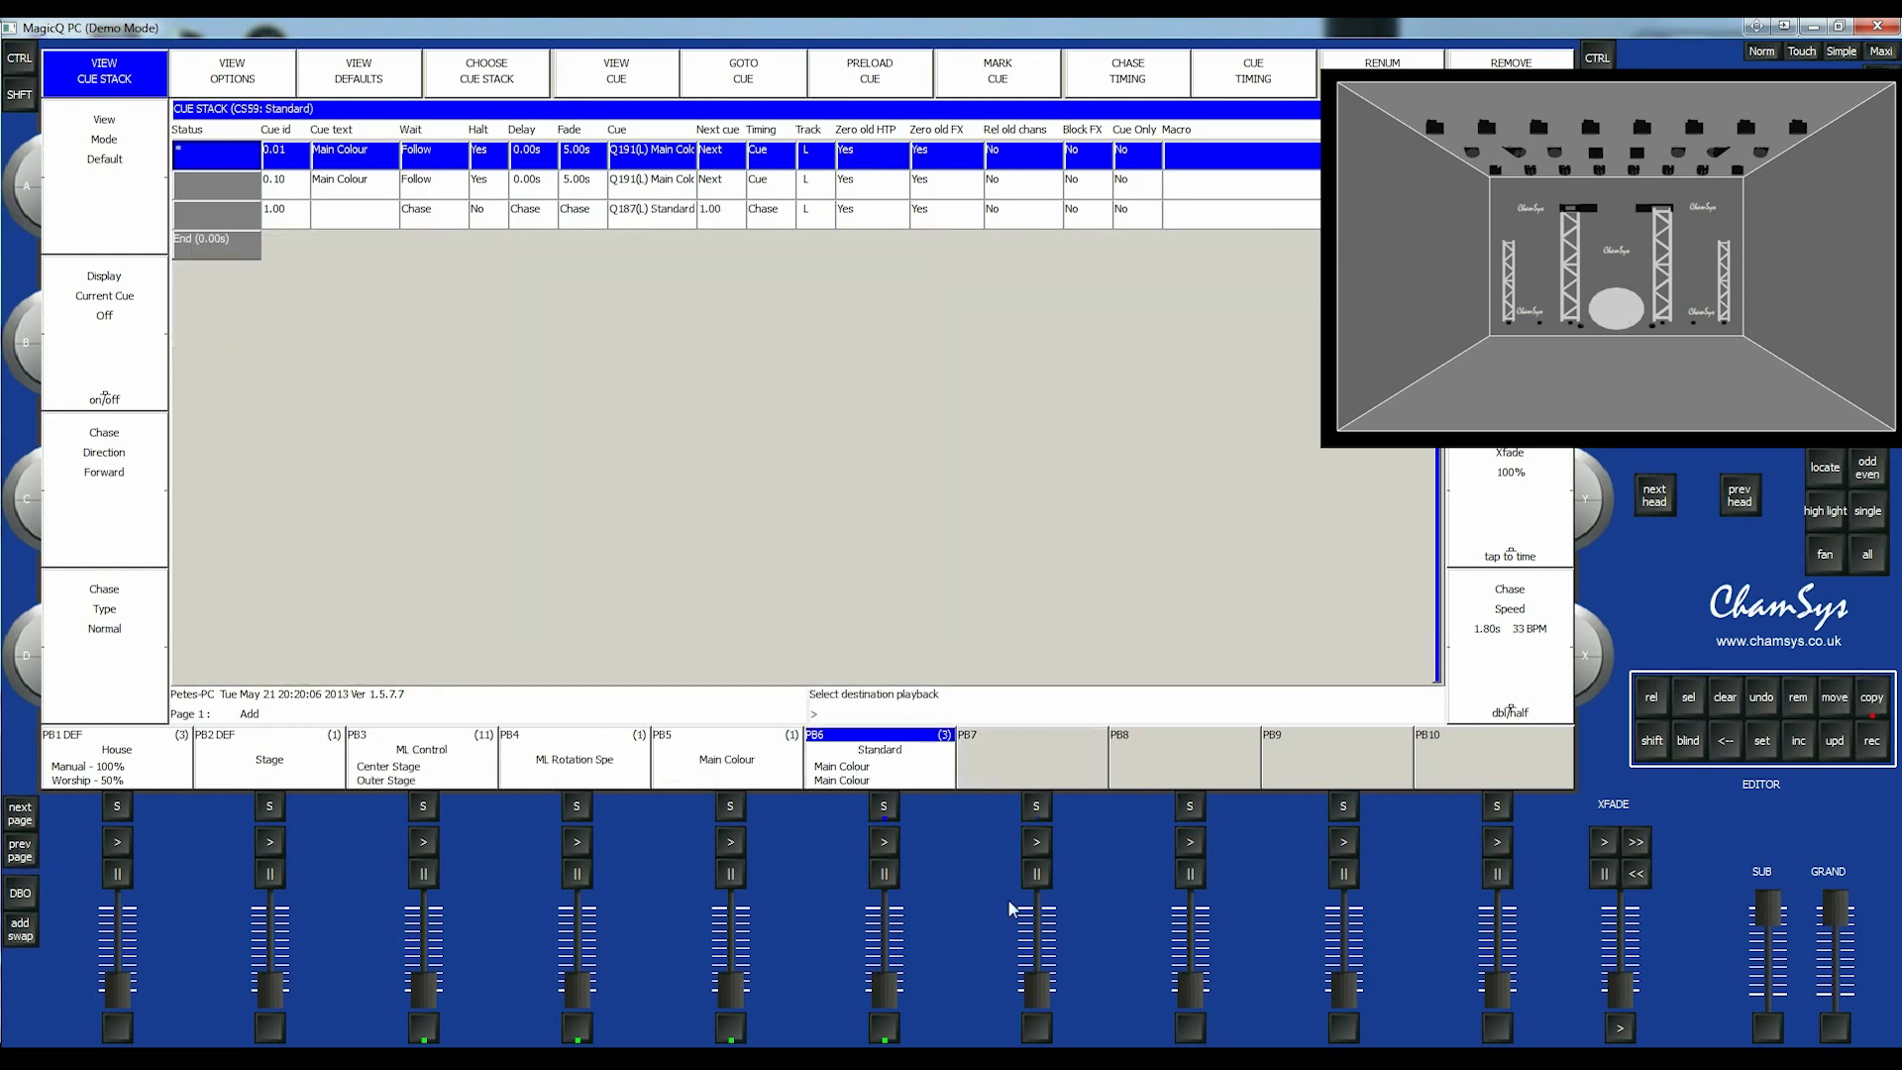
click(1028, 765)
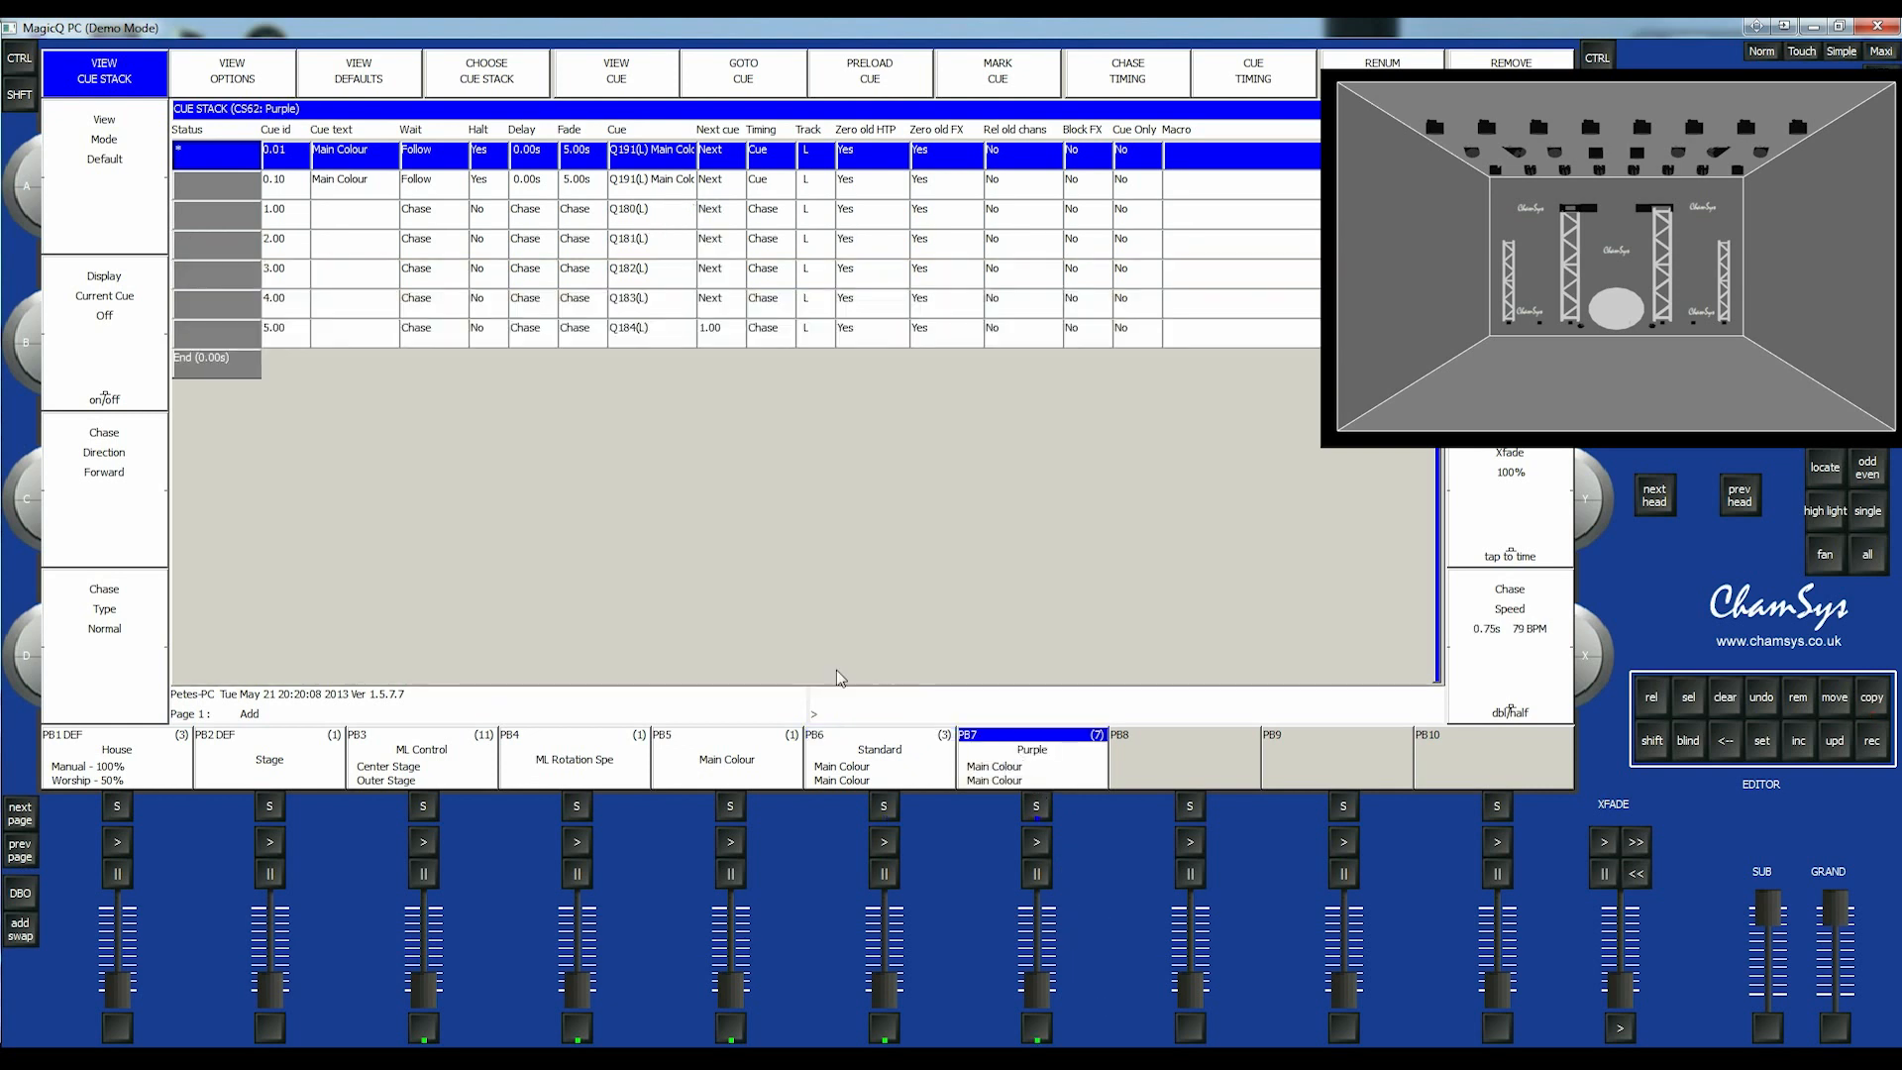
- Raise the Purple playback on PB7 to full, start its chase, and set the chase speed to 120 BPM
drag(1036, 982, 1035, 874)
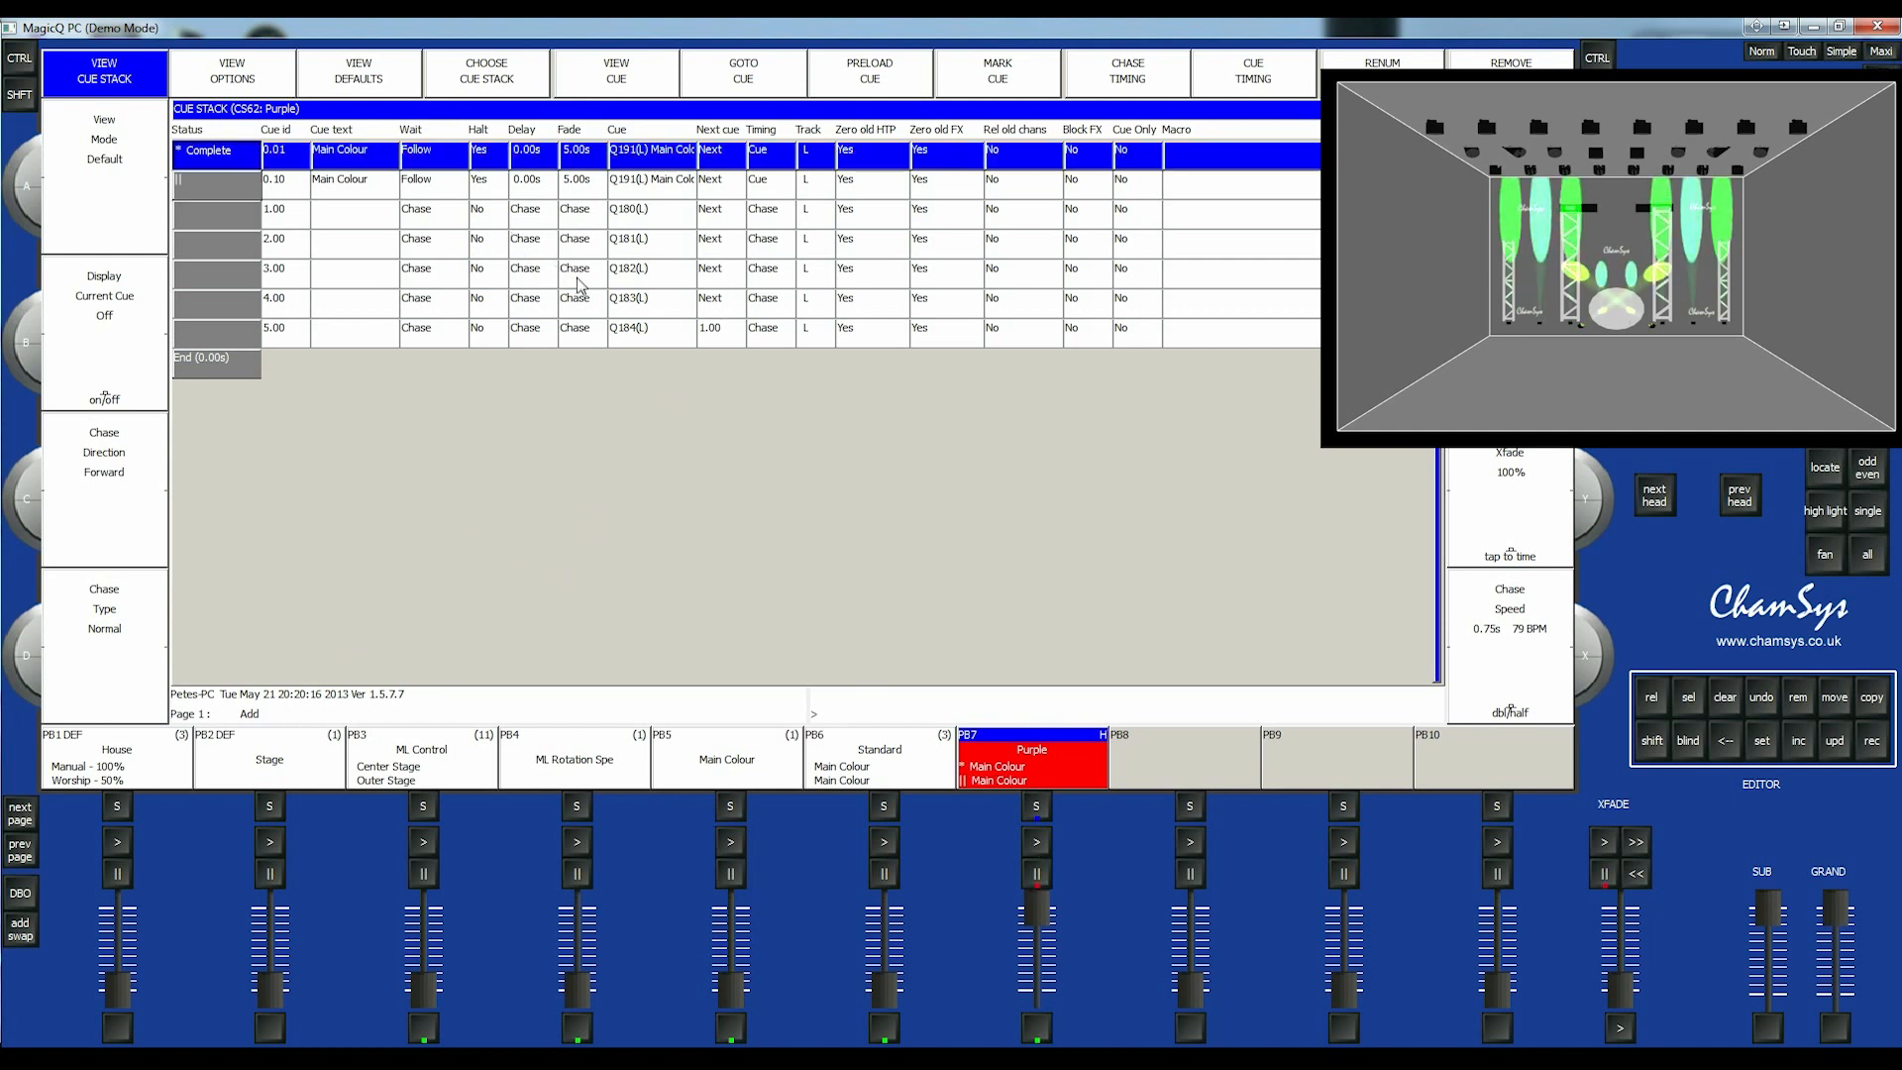
click(1037, 842)
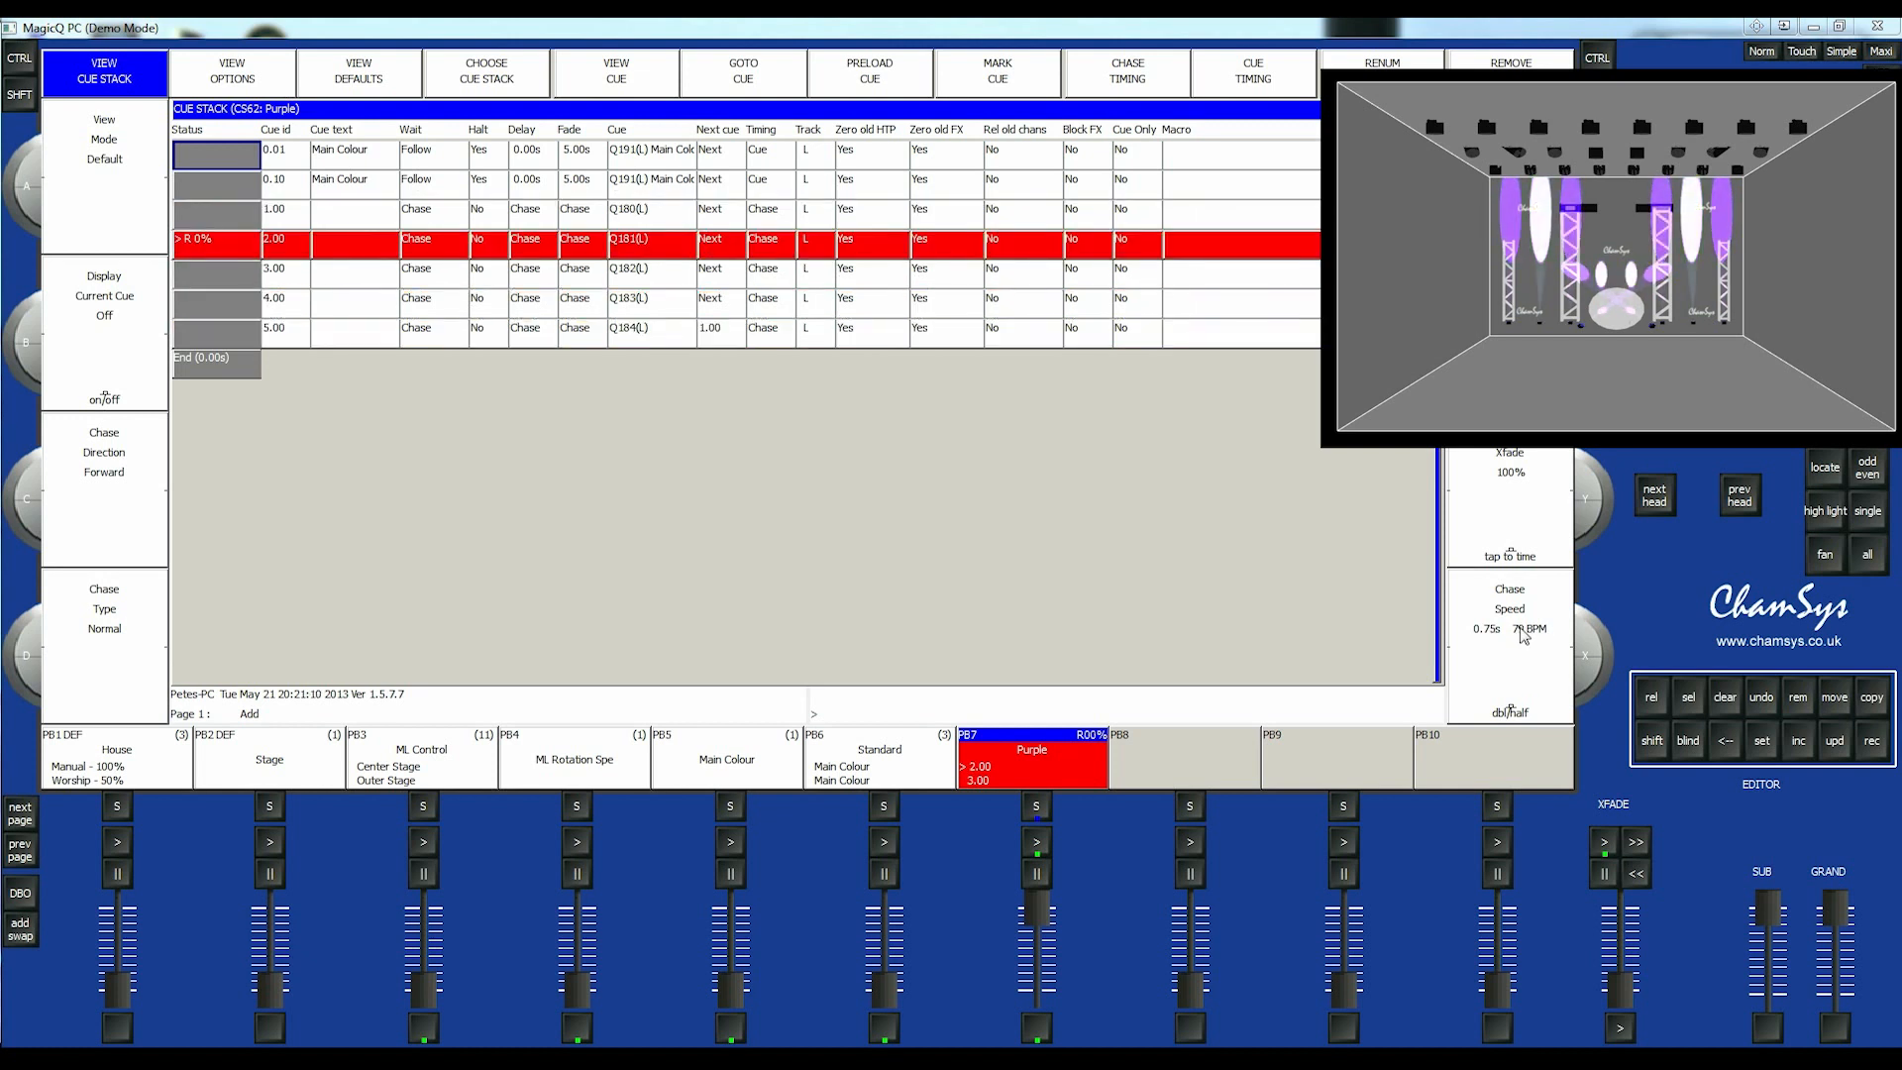
click(1599, 632)
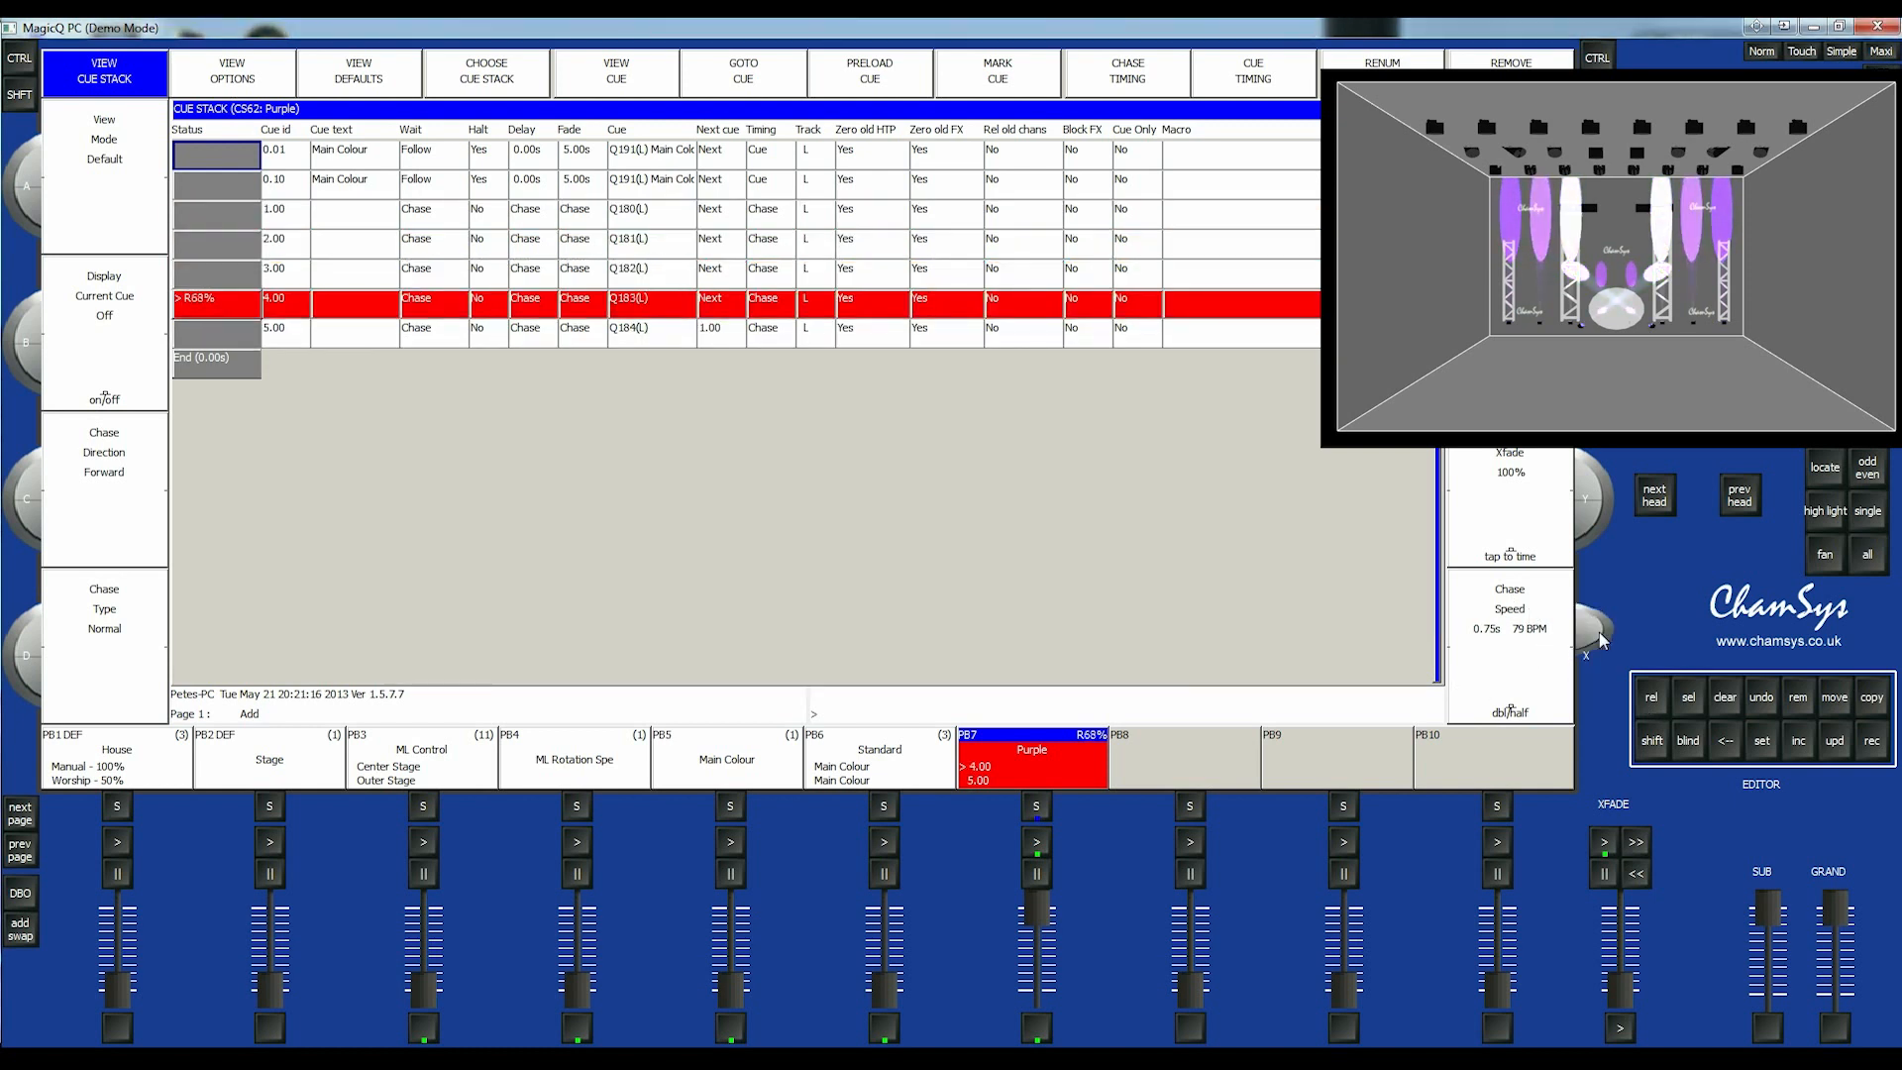
click(1599, 632)
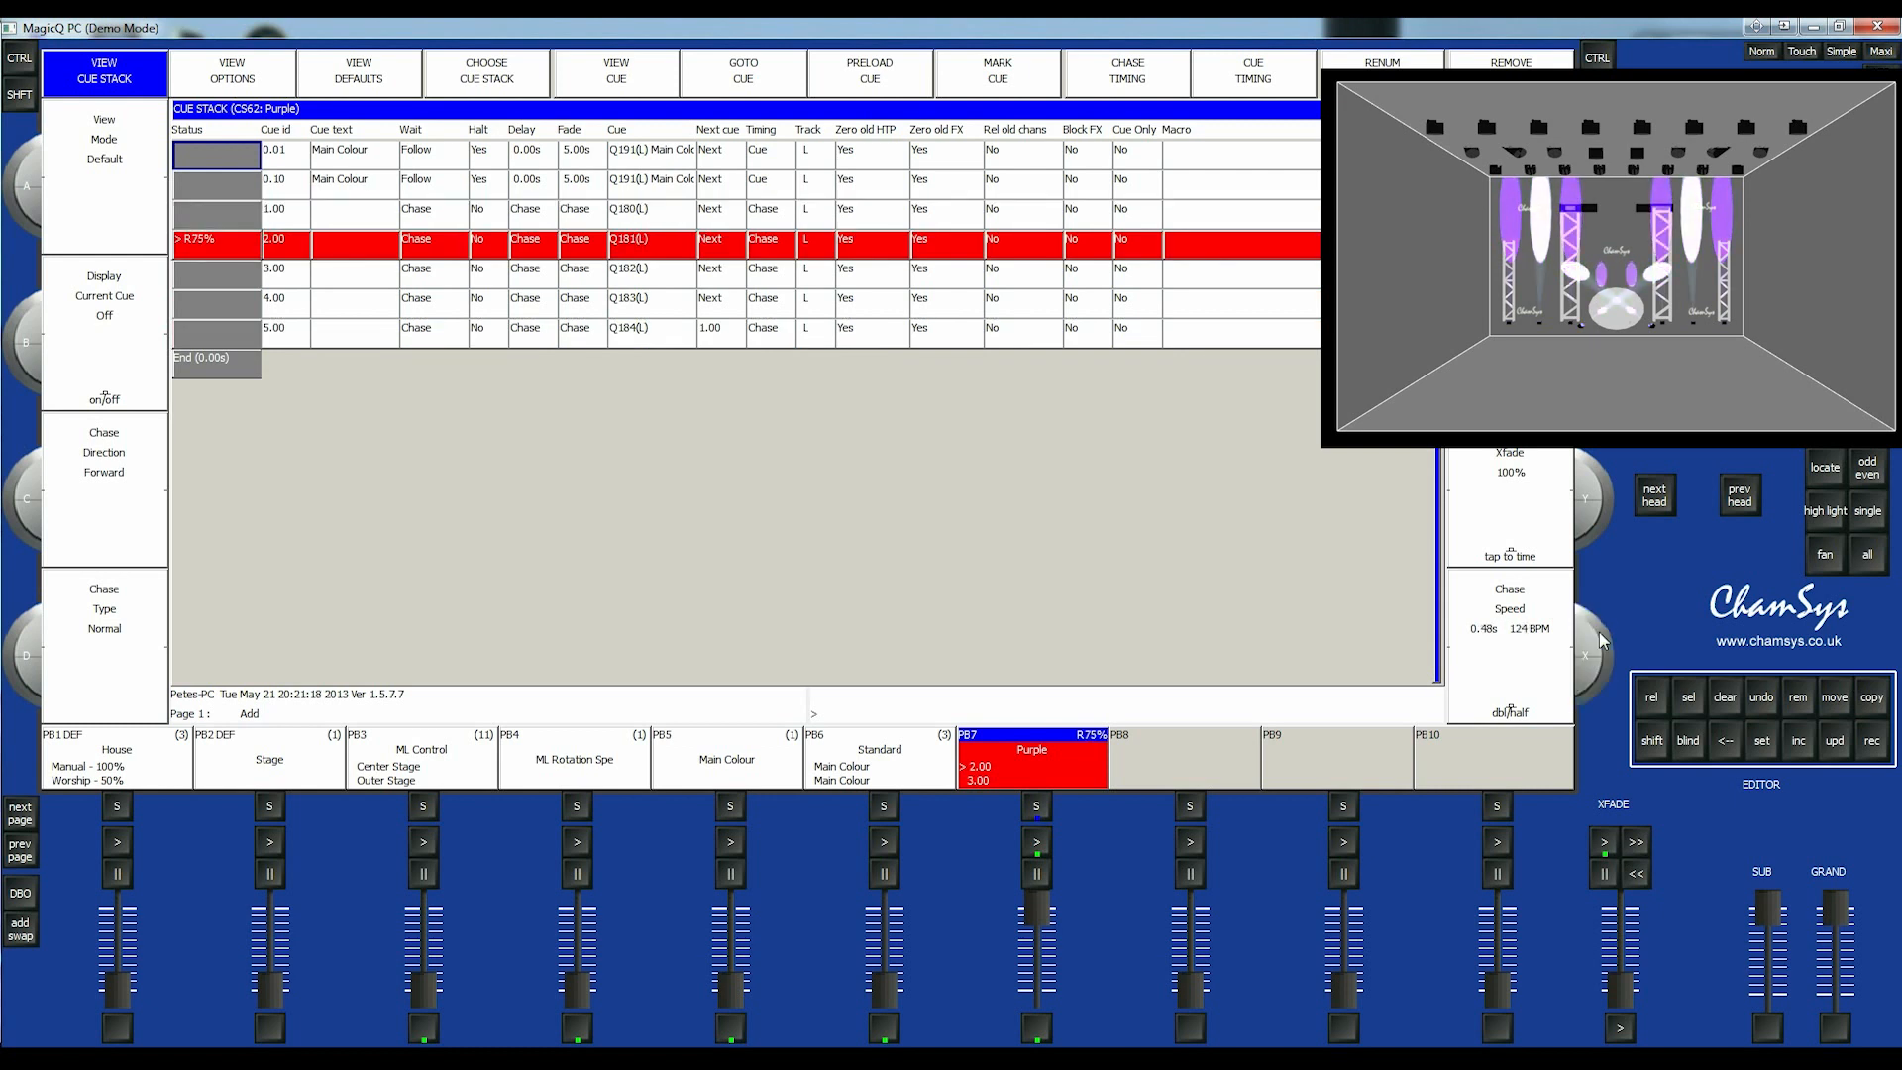
click(1598, 678)
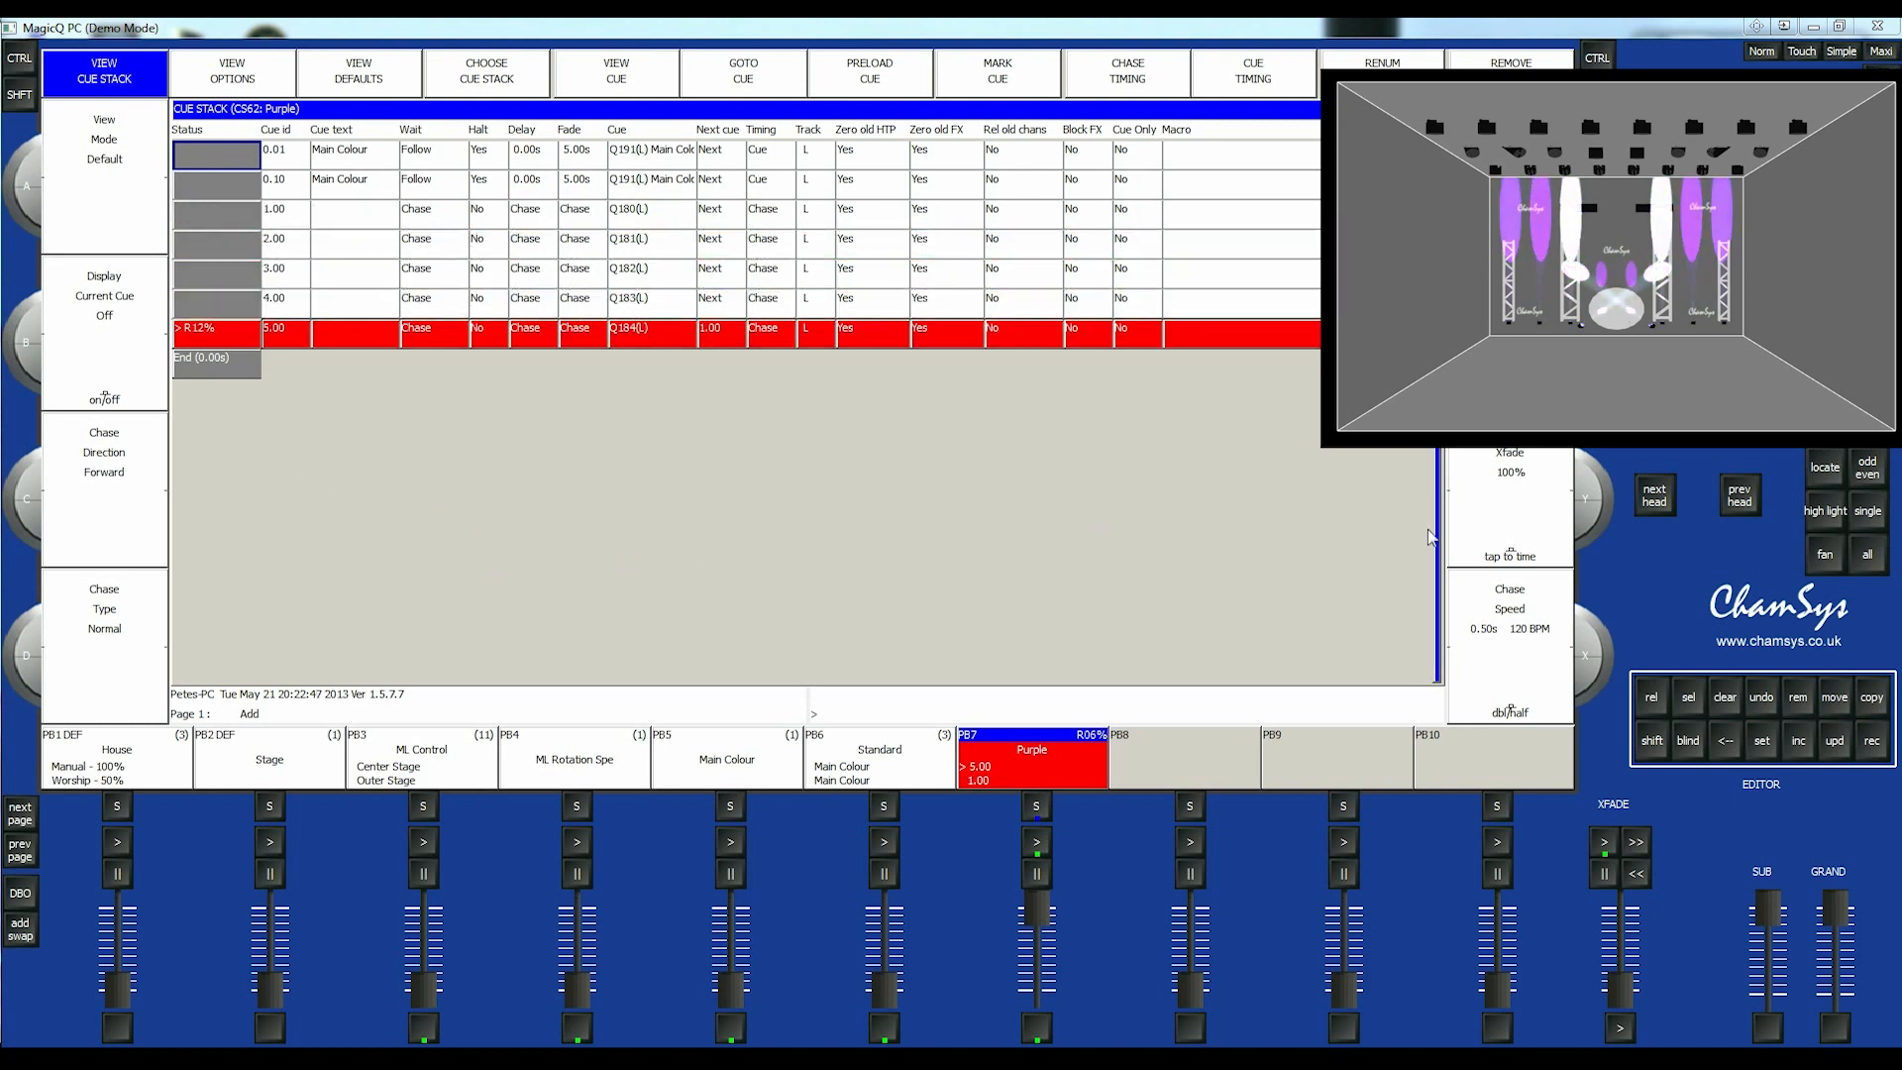
- Retime the running Purple chase by tapping a tempo of about 88 BPM
click(1504, 512)
click(1505, 513)
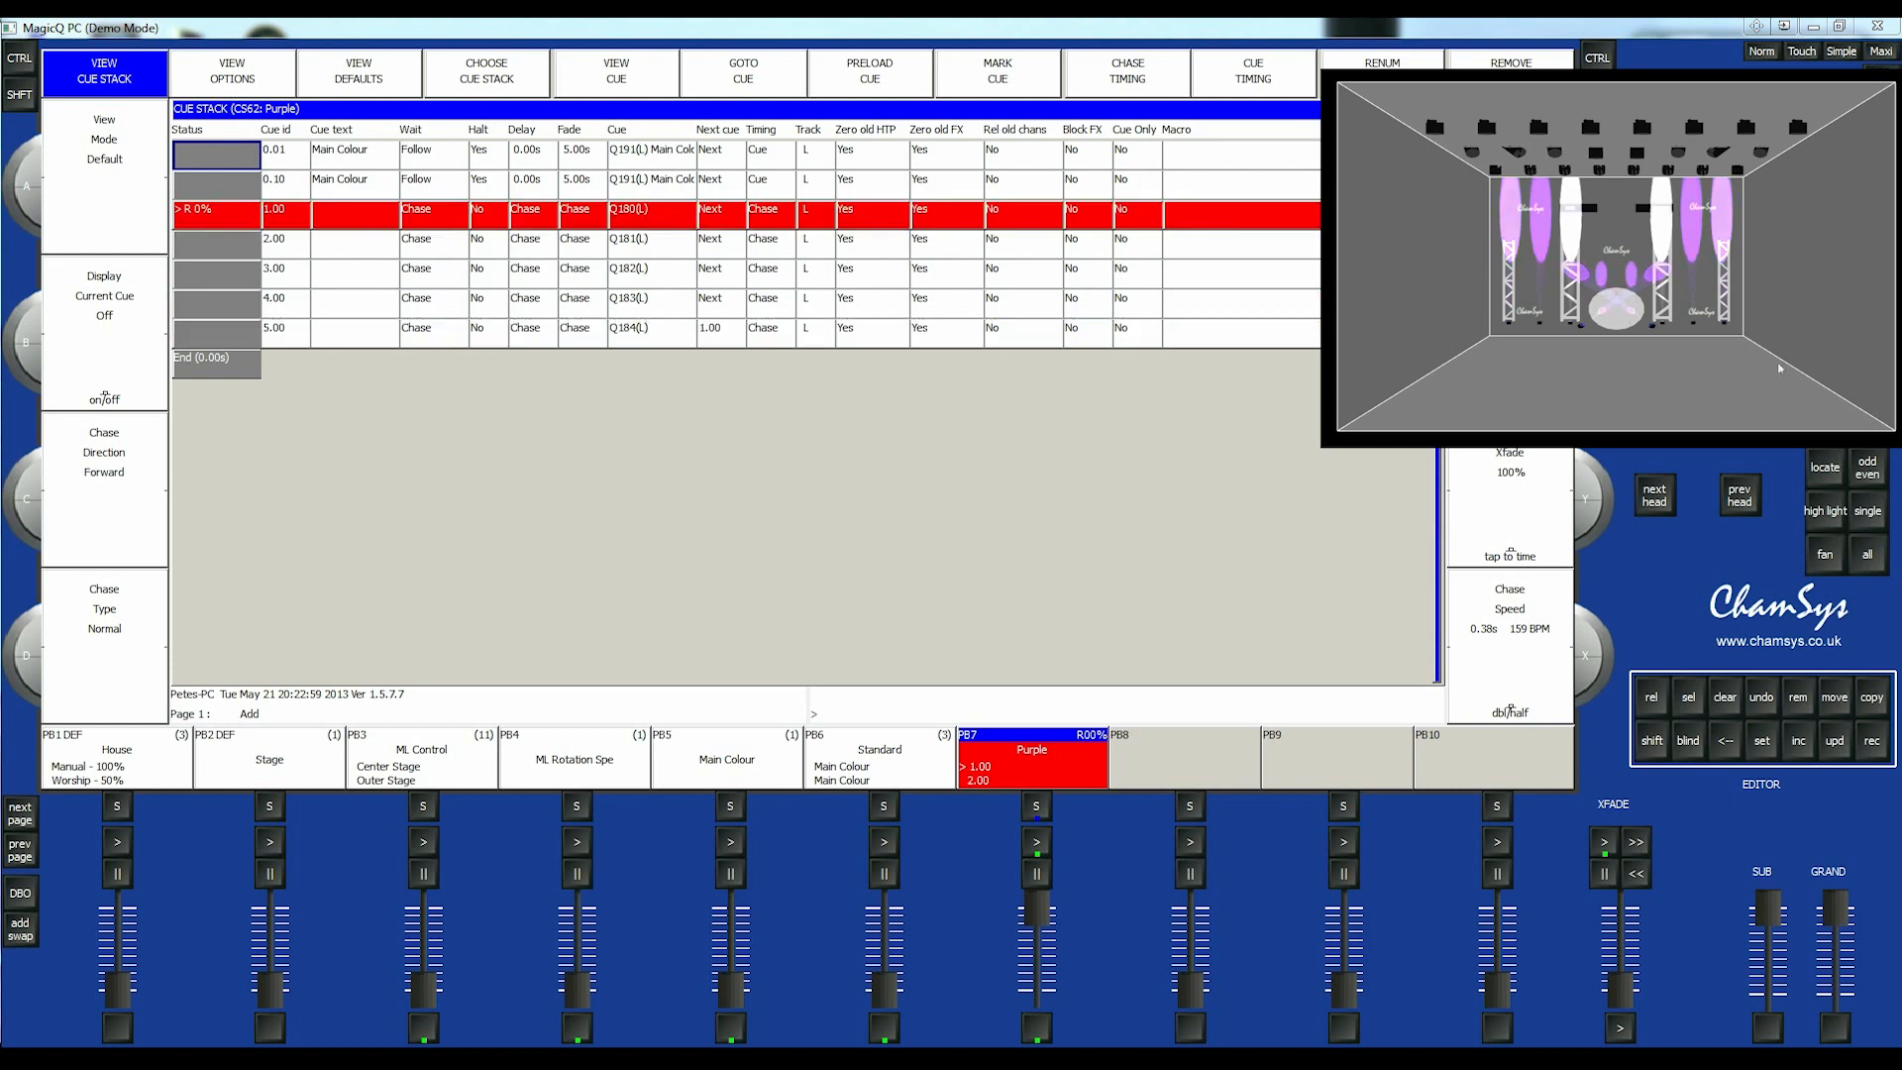
click(1508, 535)
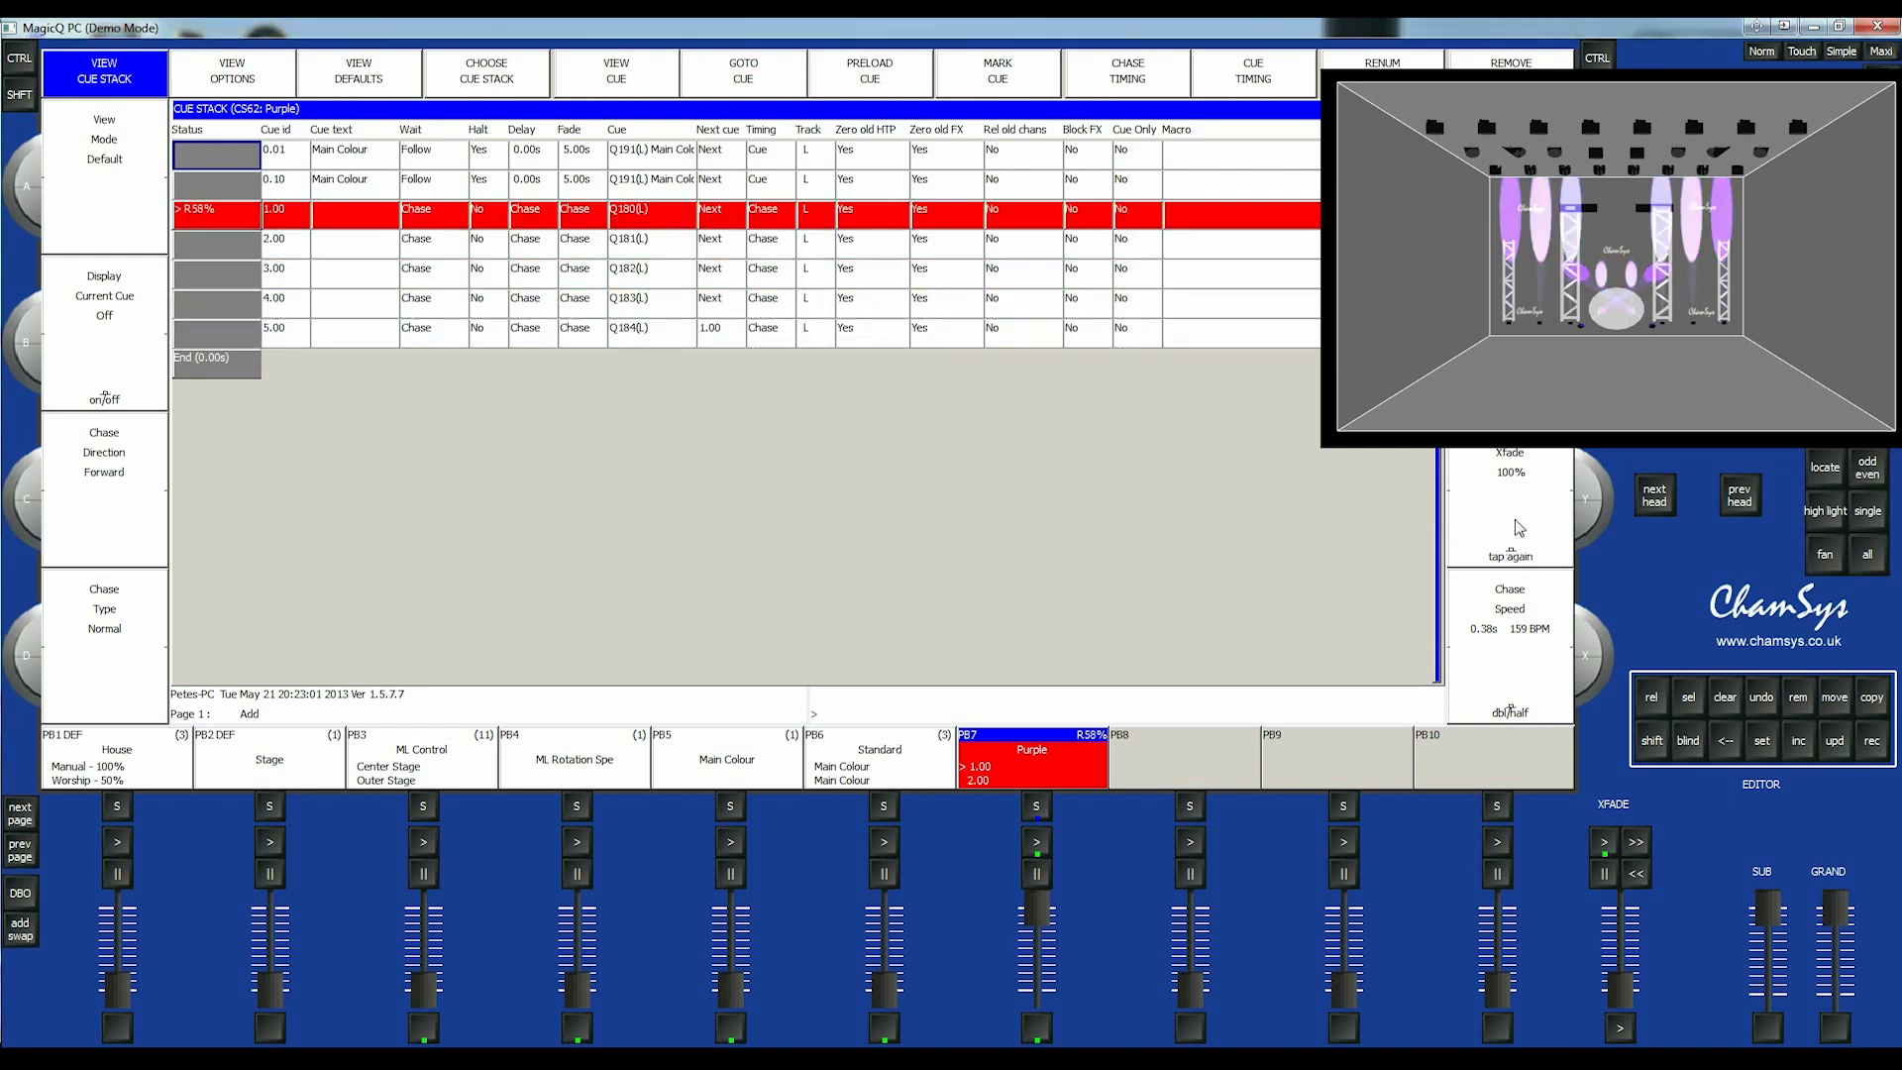
click(1519, 522)
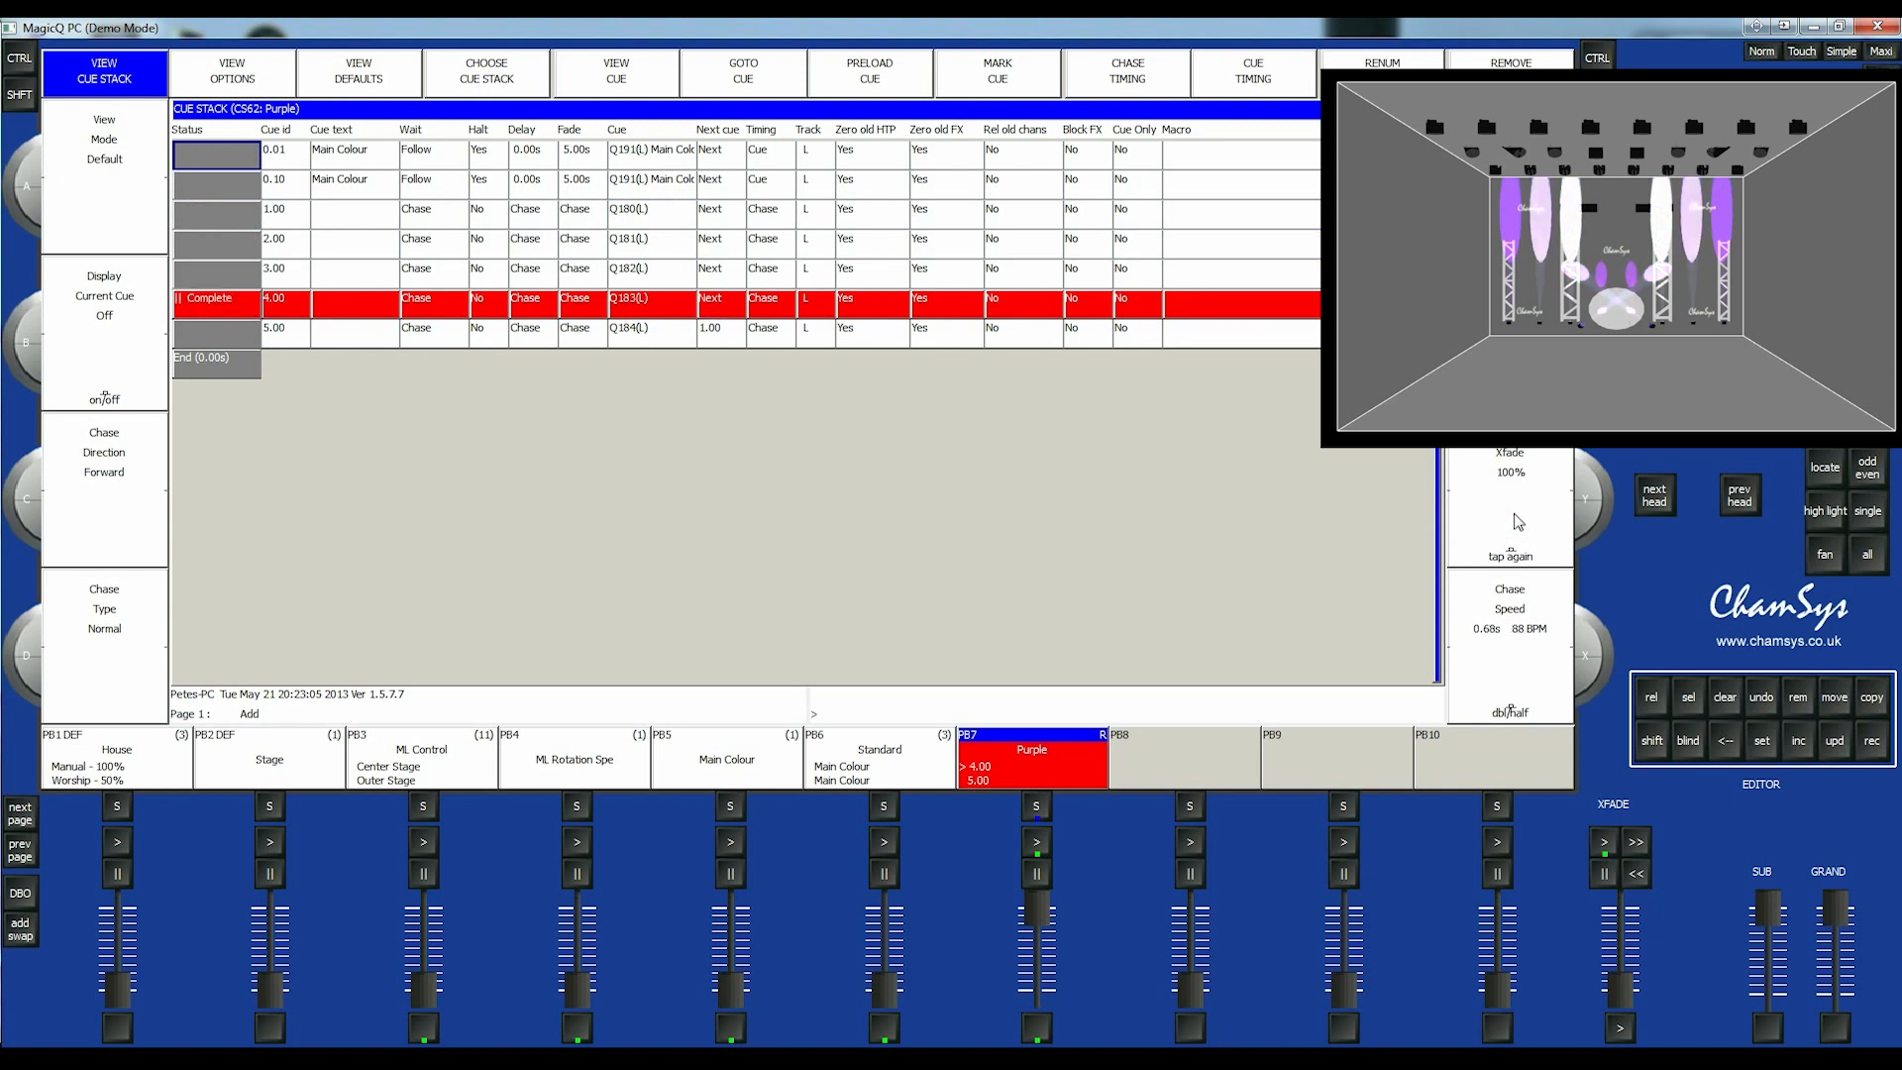
- Tap a new, faster tempo for the running Purple chase
click(1519, 522)
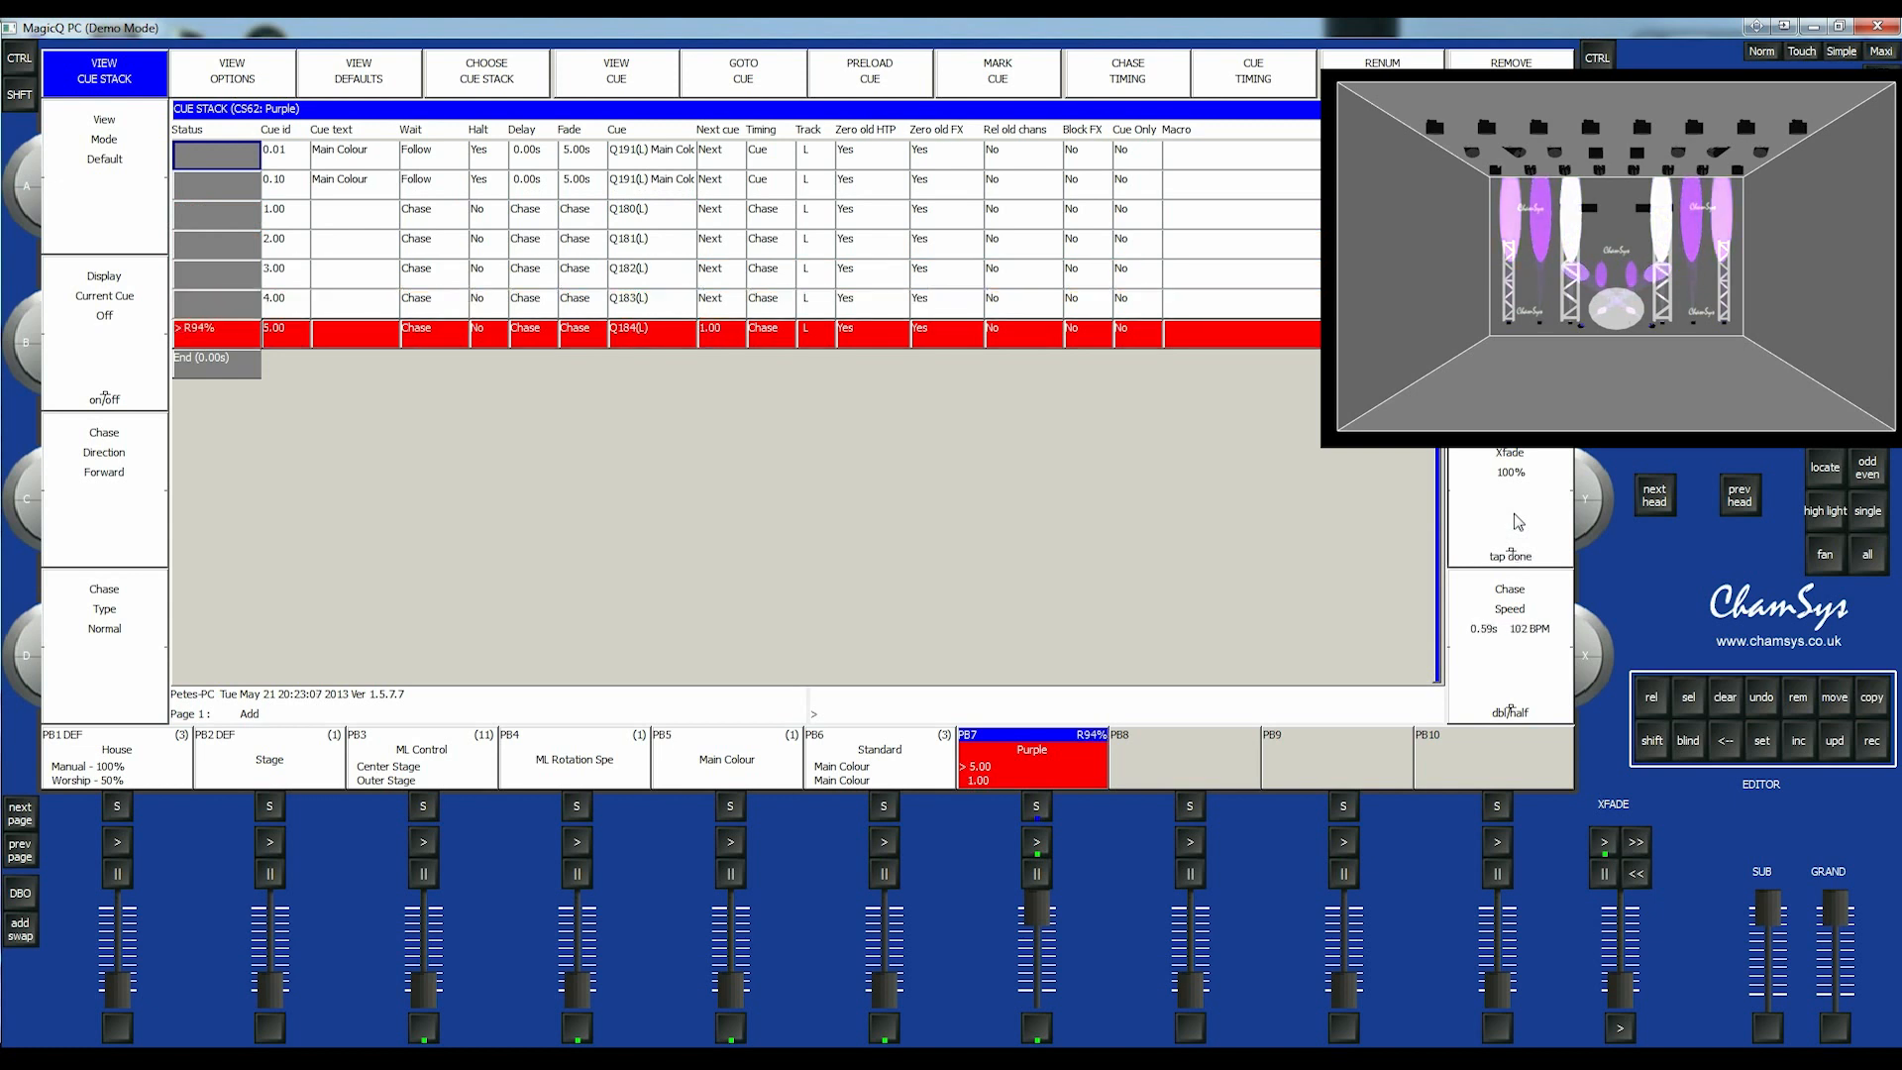
click(1519, 522)
click(1518, 522)
click(1518, 522)
click(1518, 522)
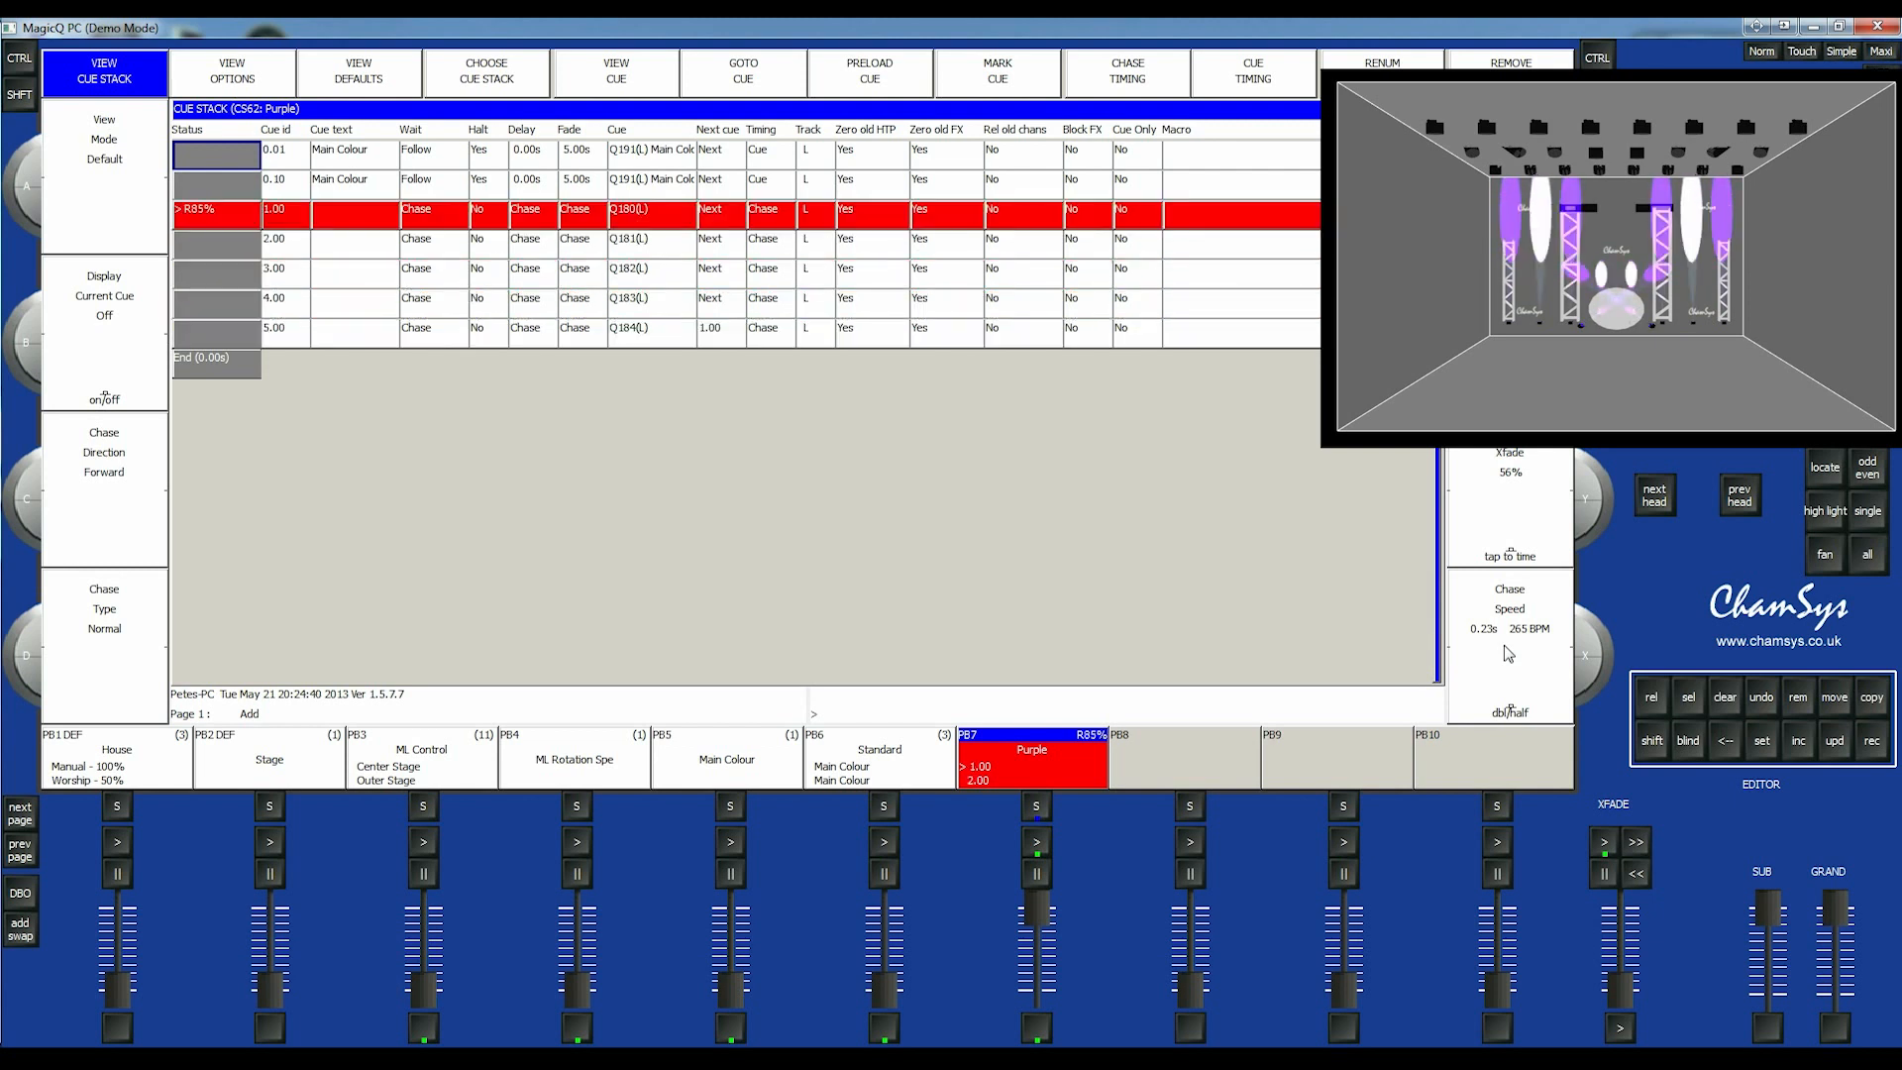
- Halve and double the Purple chase speed, settling on 137 BPM
click(1527, 683)
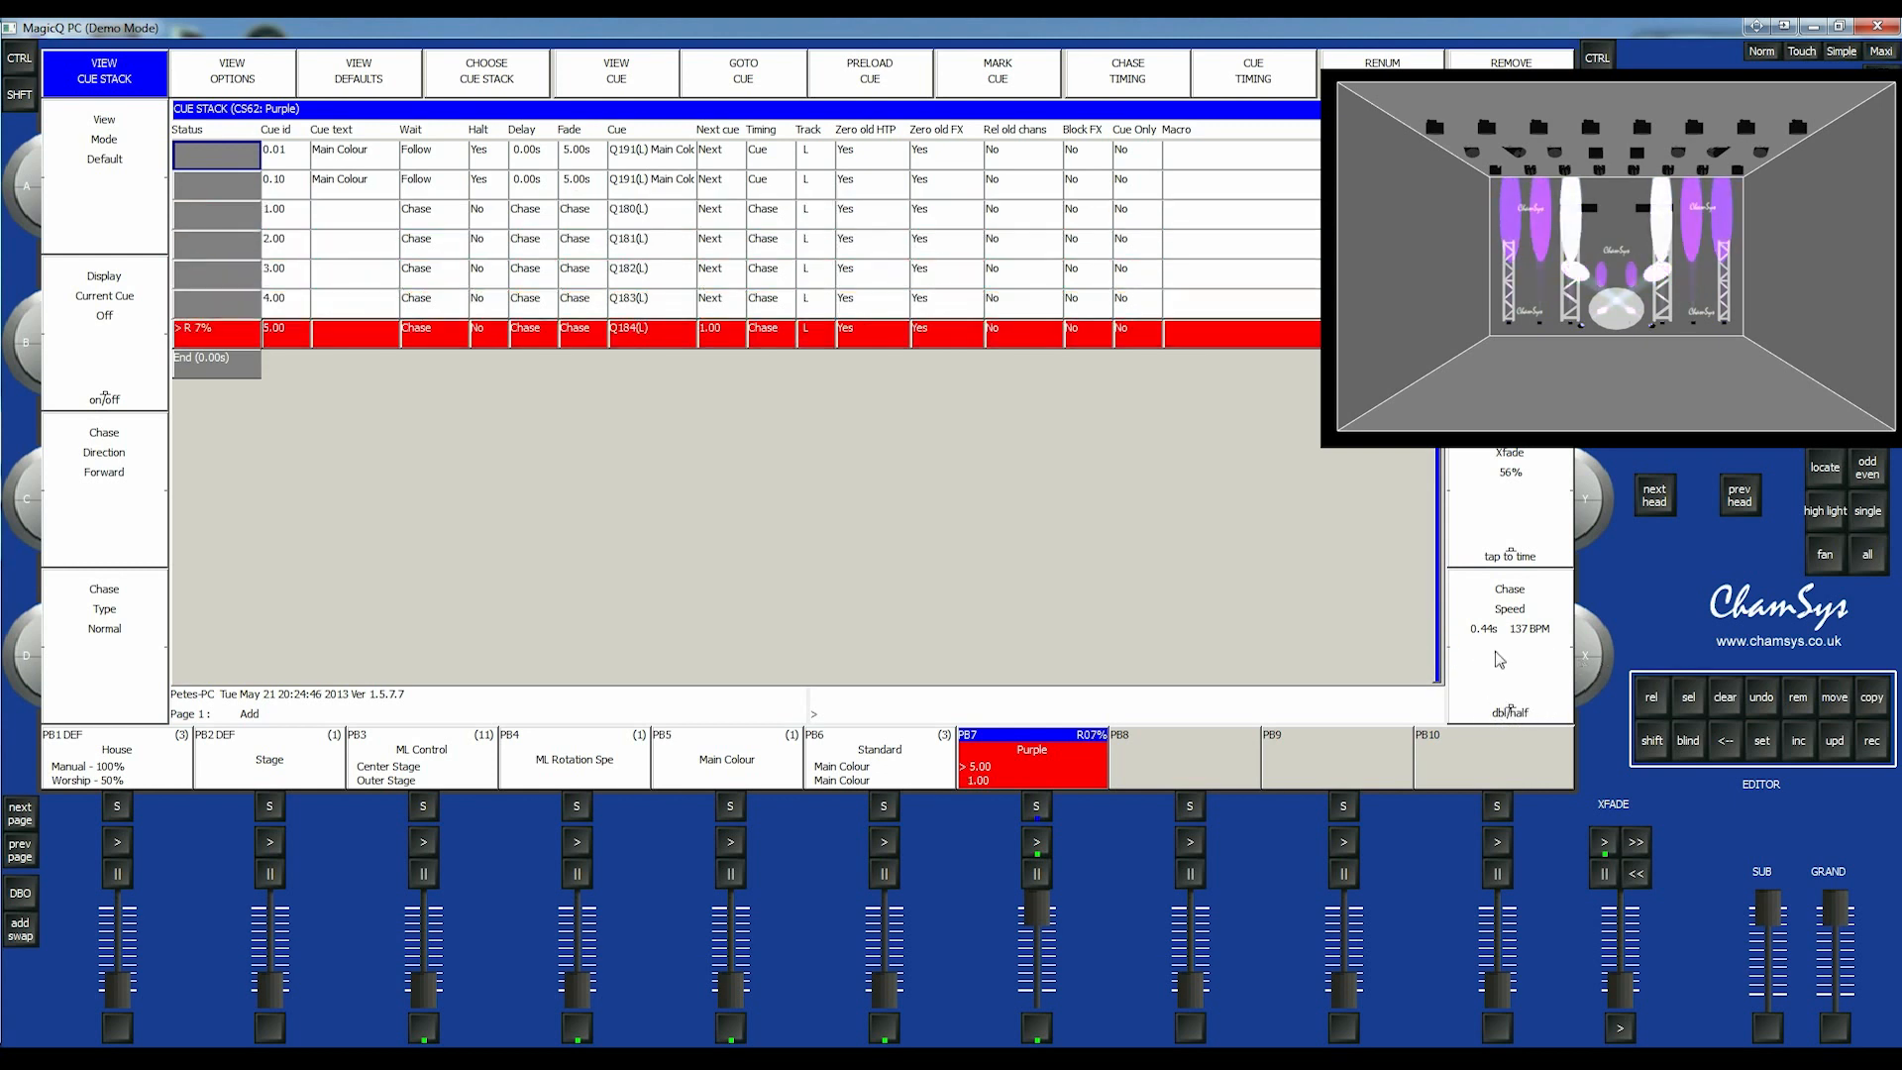
click(1523, 703)
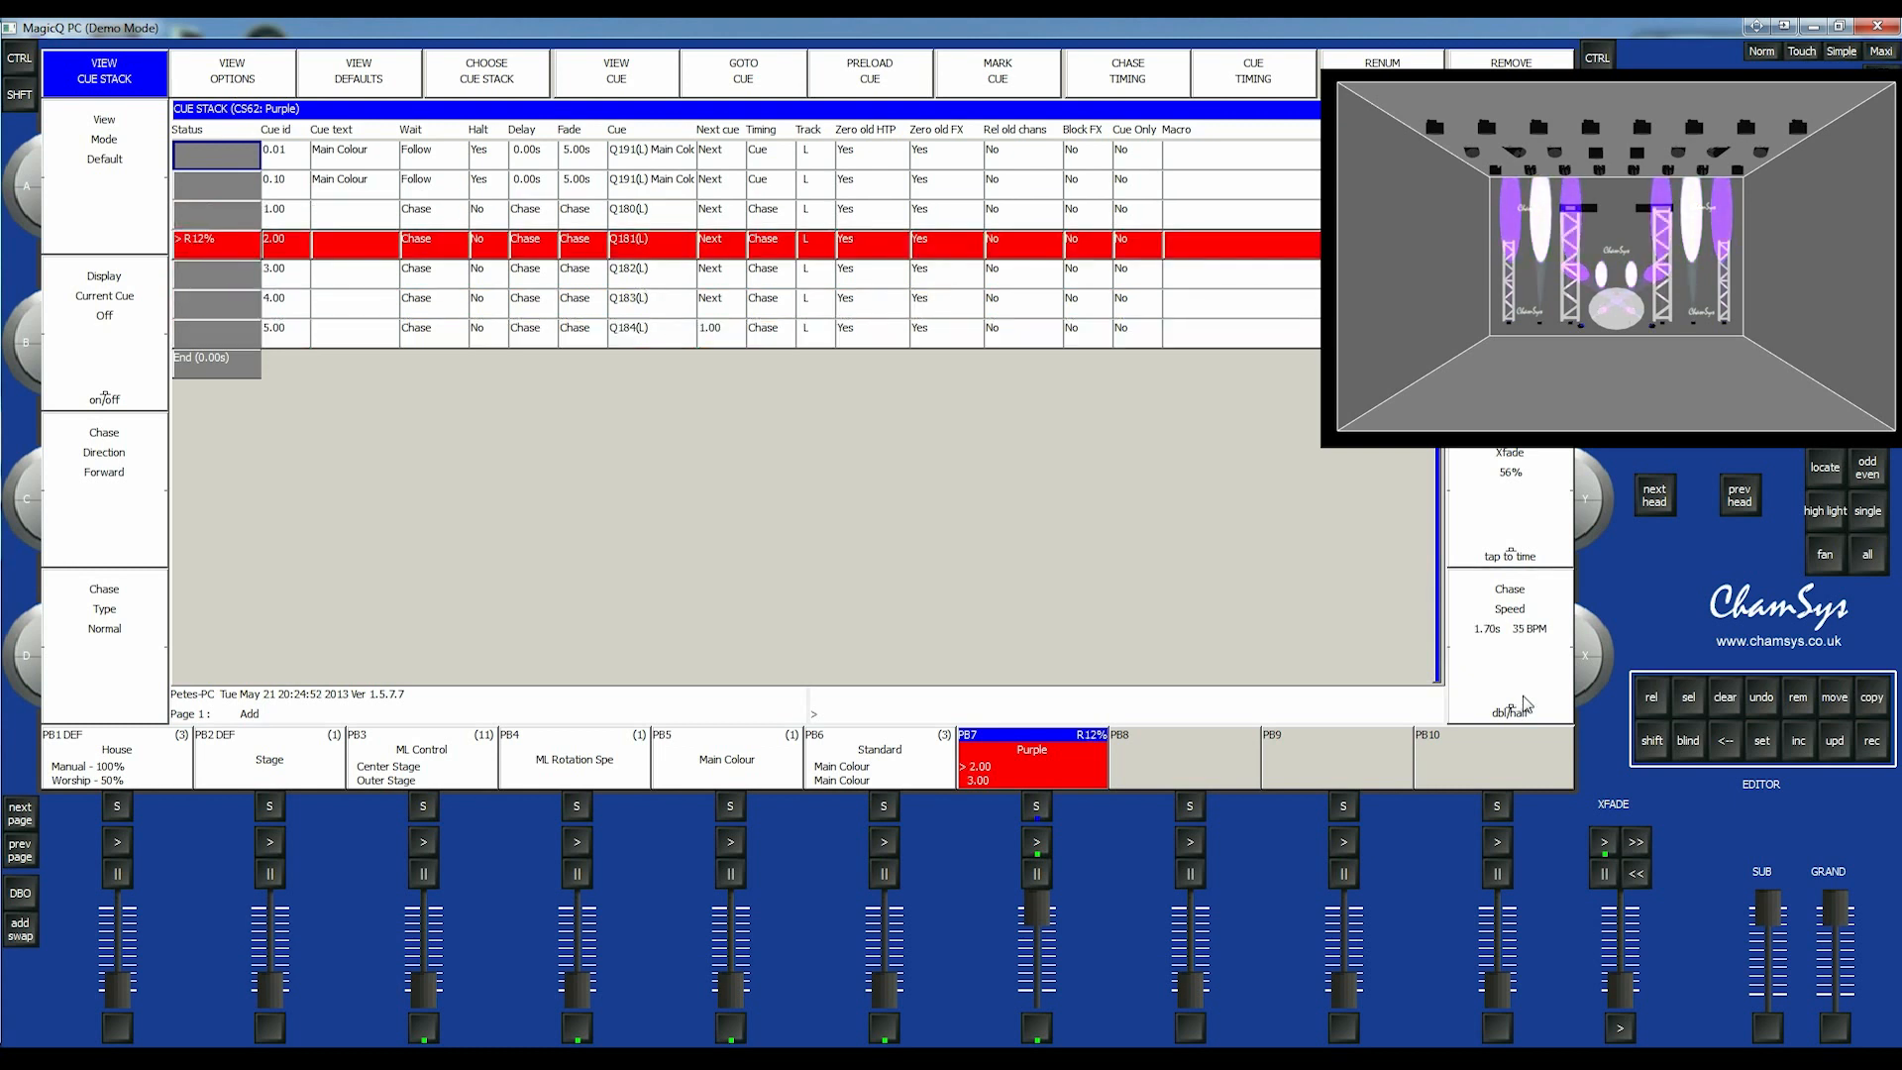
drag(1523, 634, 1519, 673)
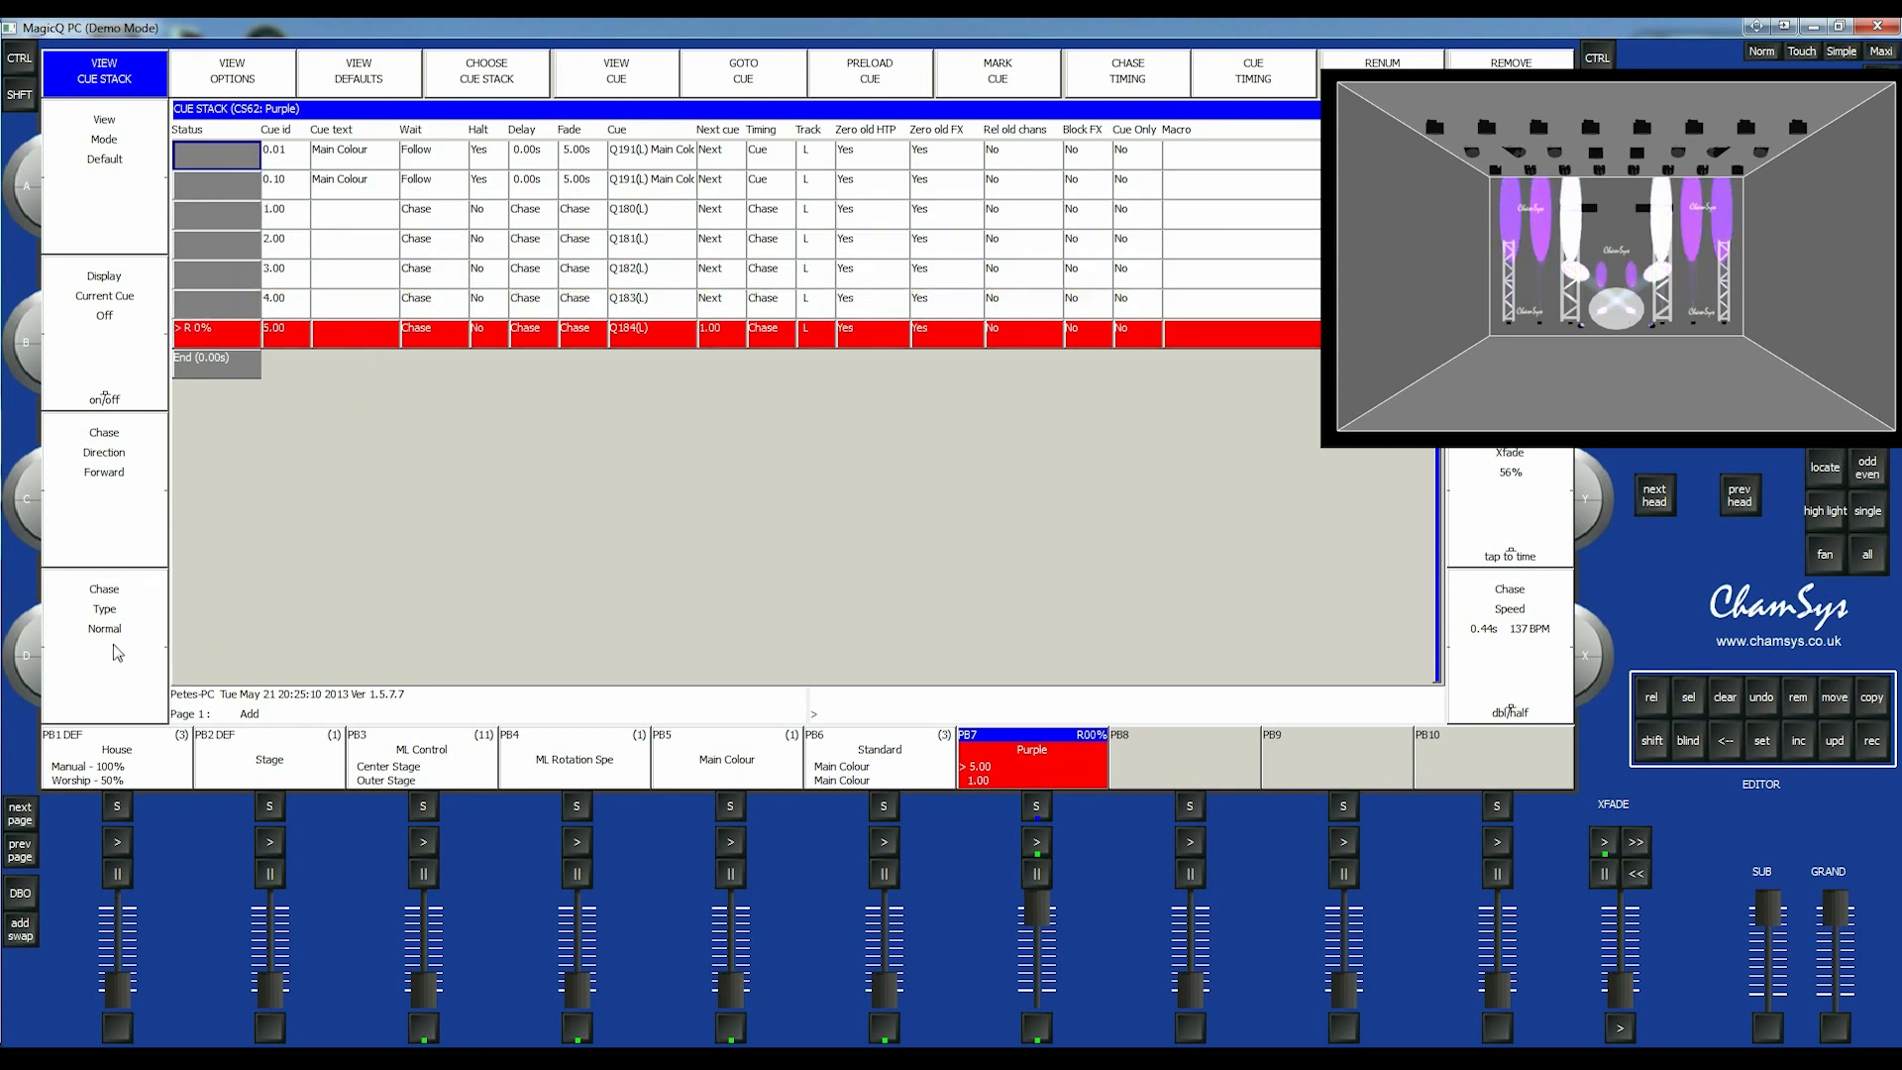
- Switch the Purple chase direction to Backward and back to Forward, and change the chase type to Rnd and finally to Bounce
click(107, 473)
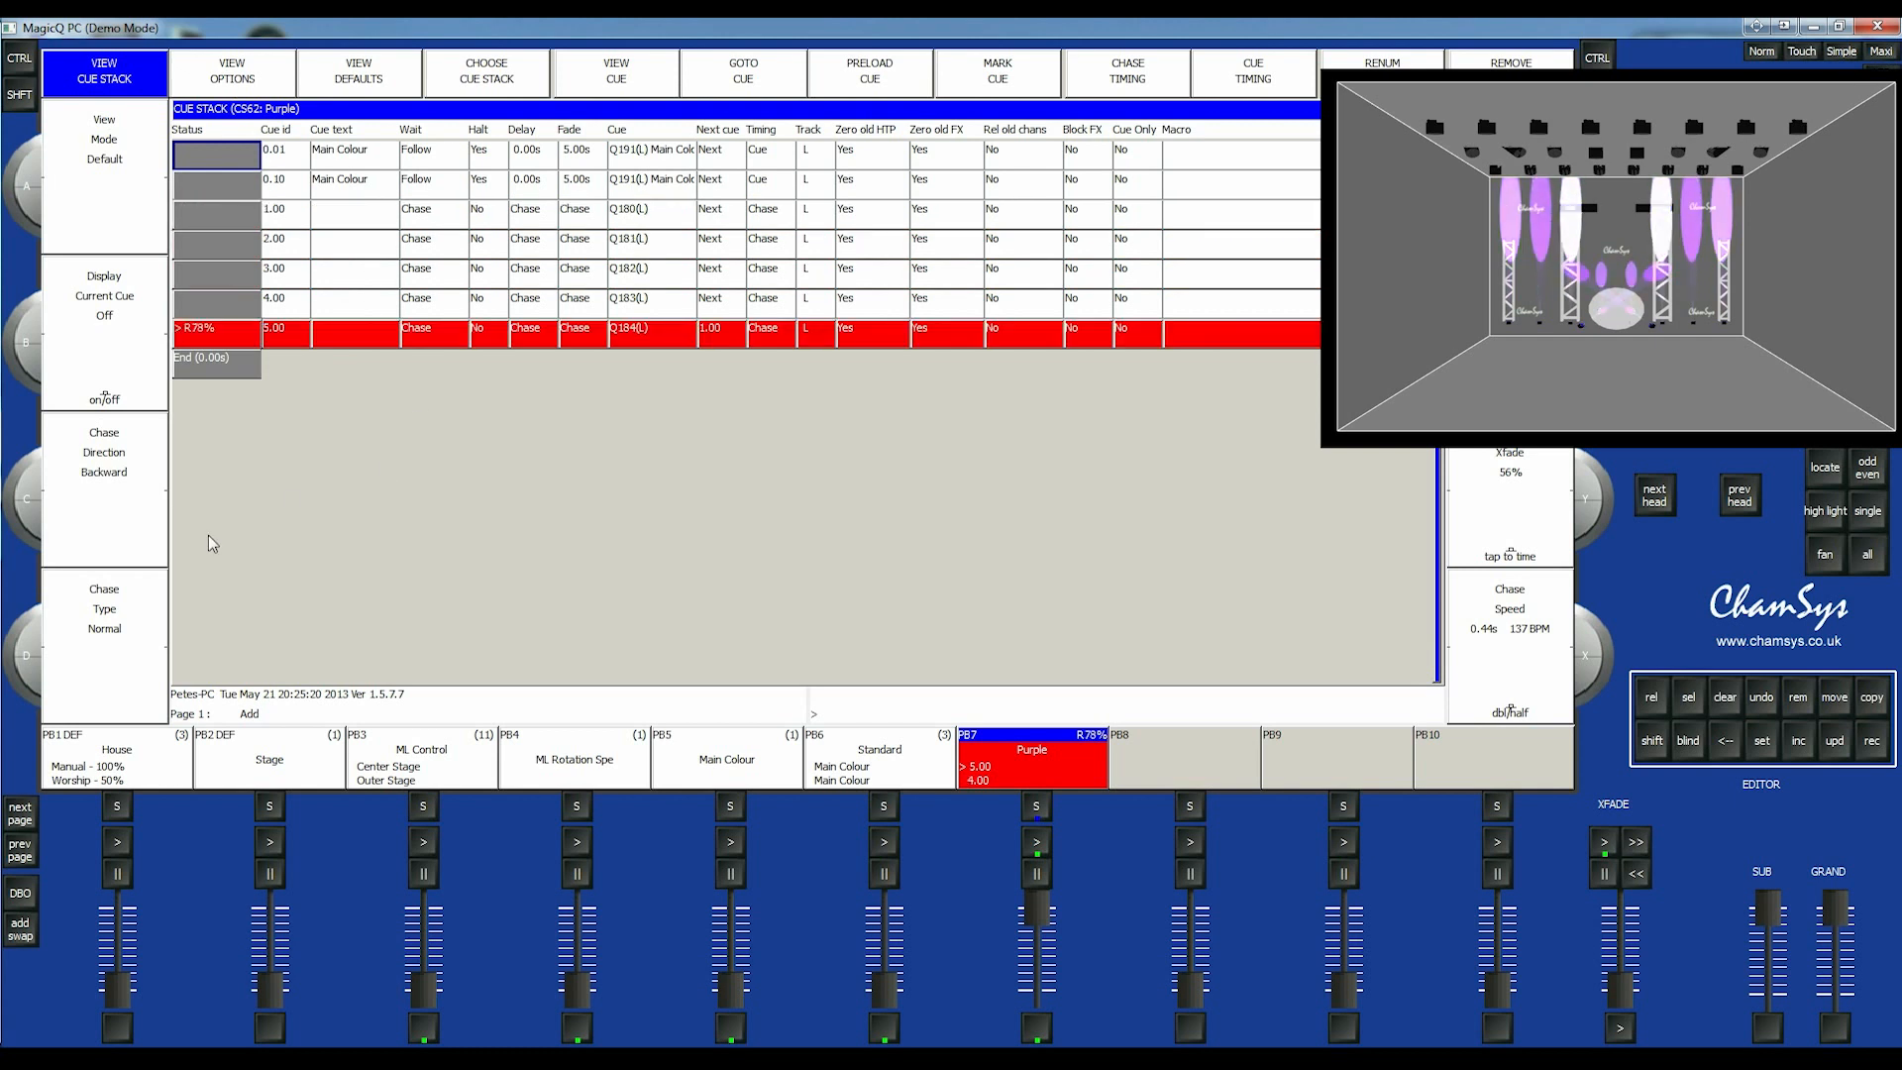
click(104, 519)
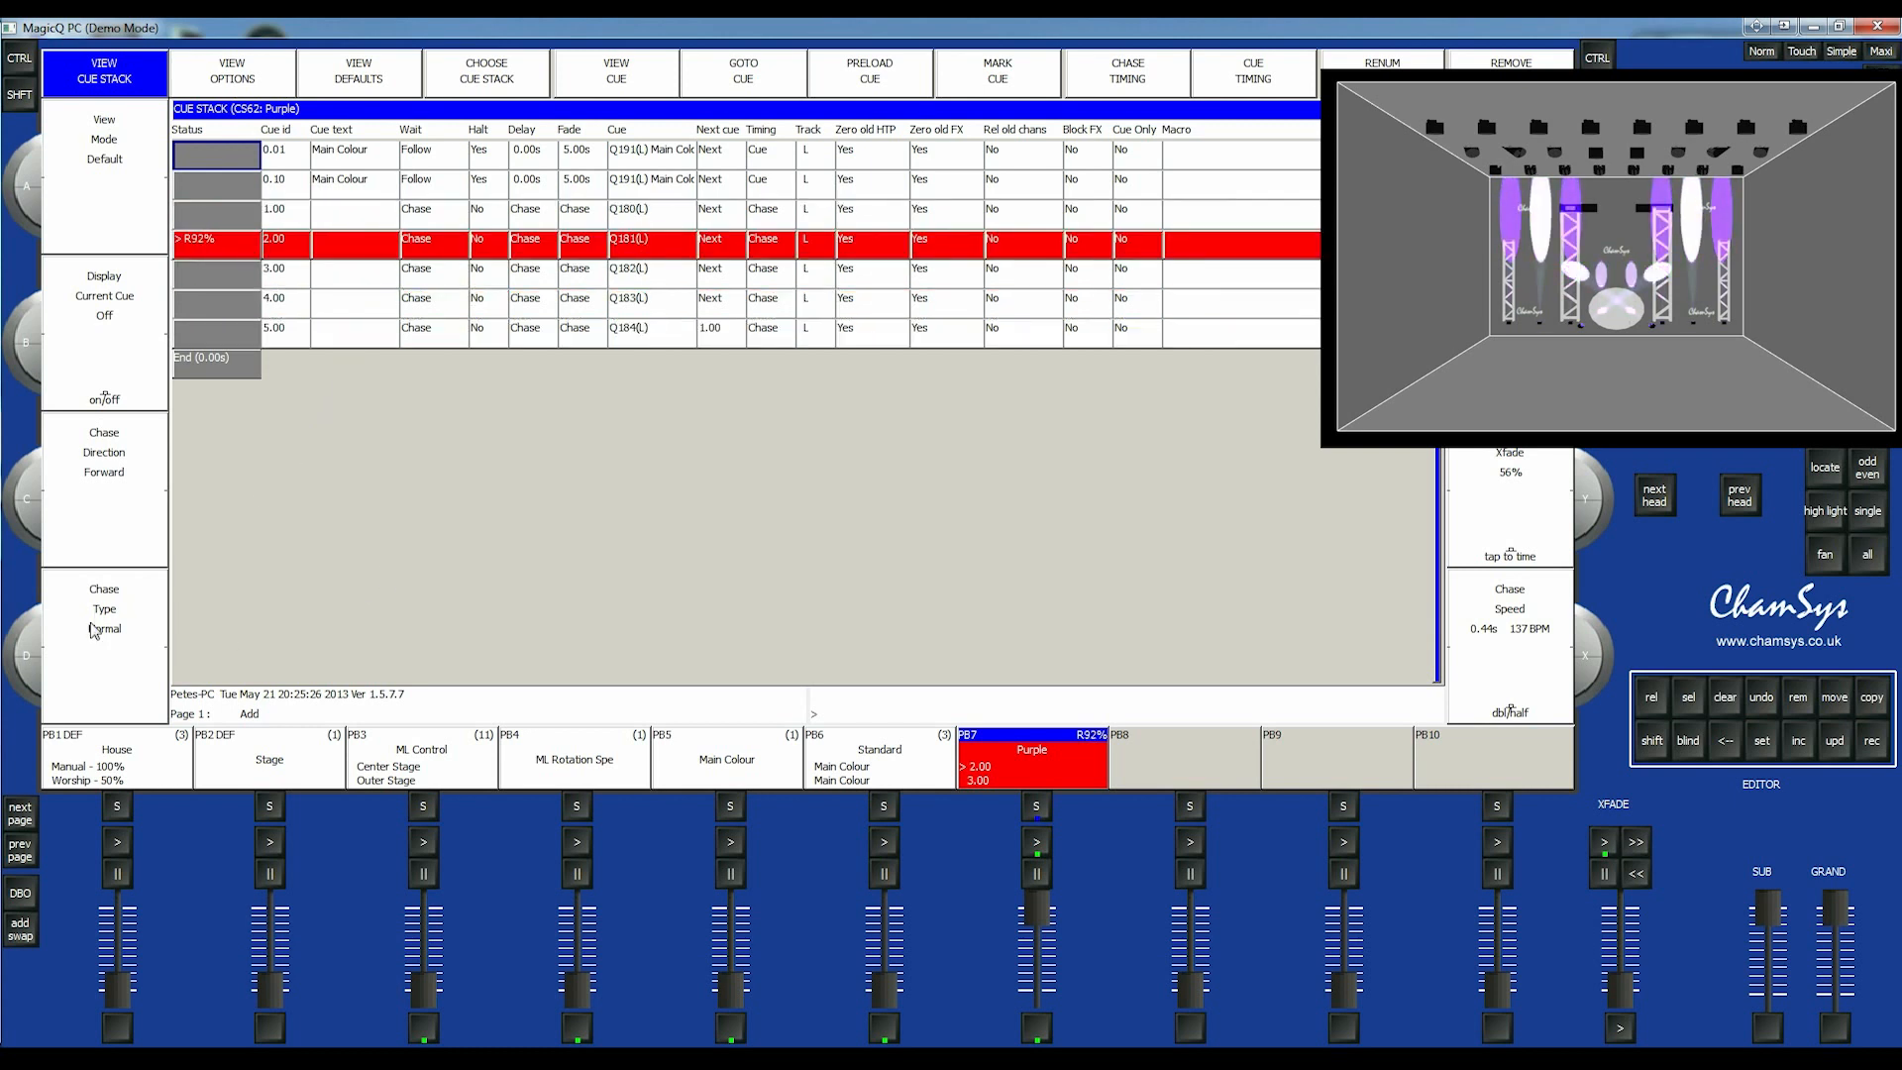
click(132, 641)
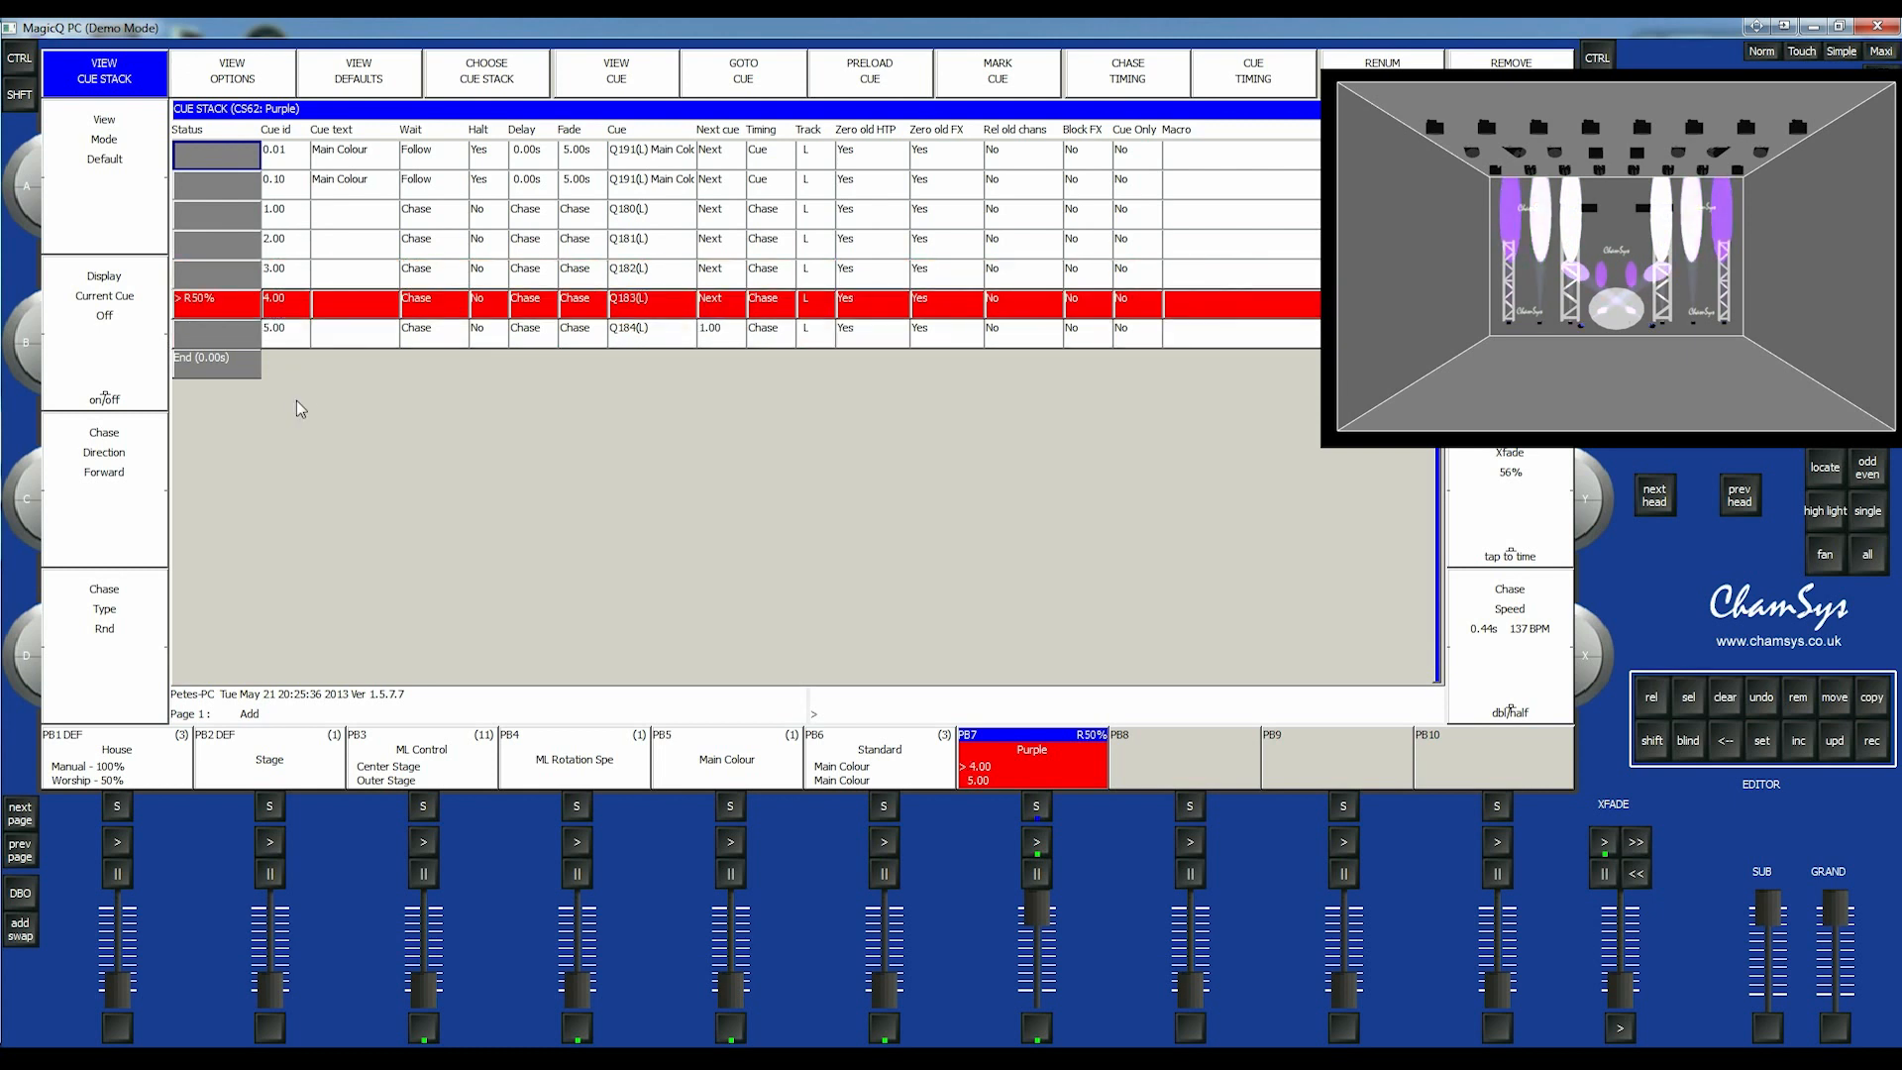
click(159, 620)
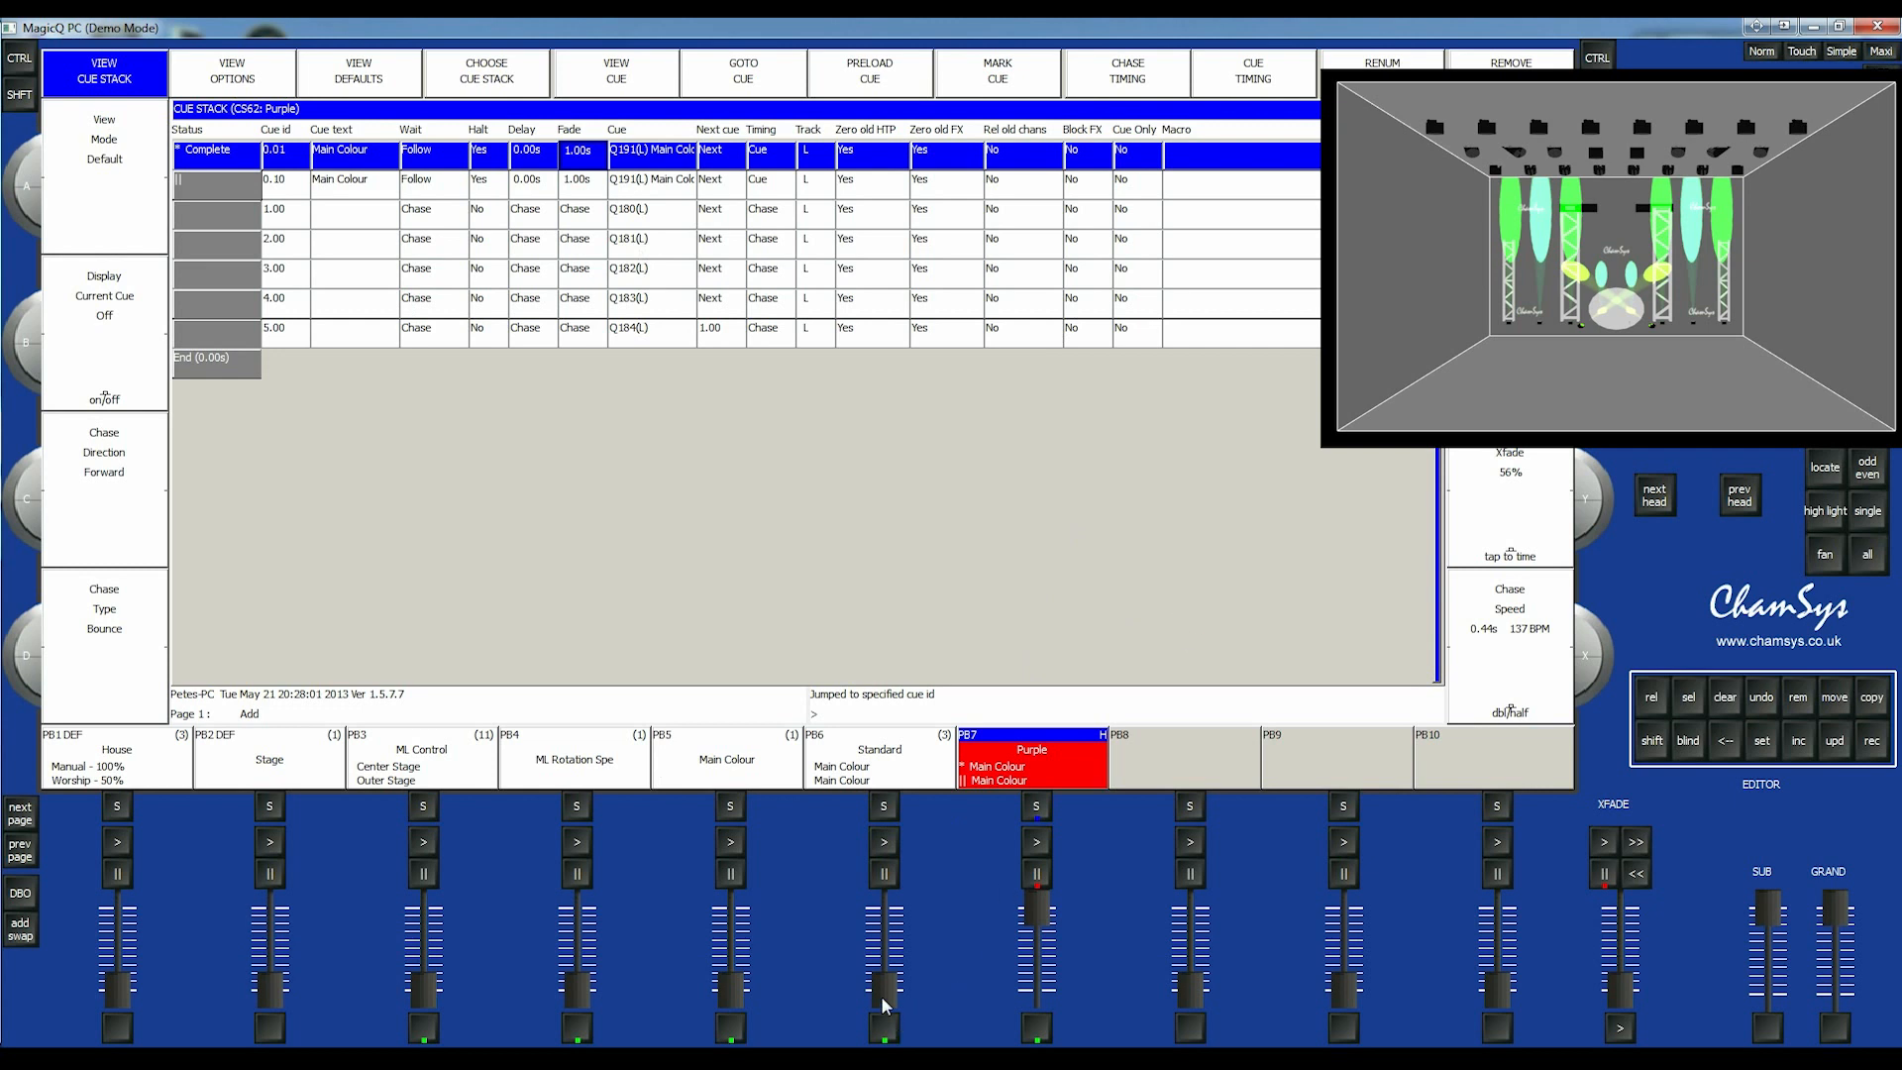
- Raise Standard on PB6 to full while bringing Purple on PB7 down to zero, and start the Standard chase
drag(881, 996, 888, 895)
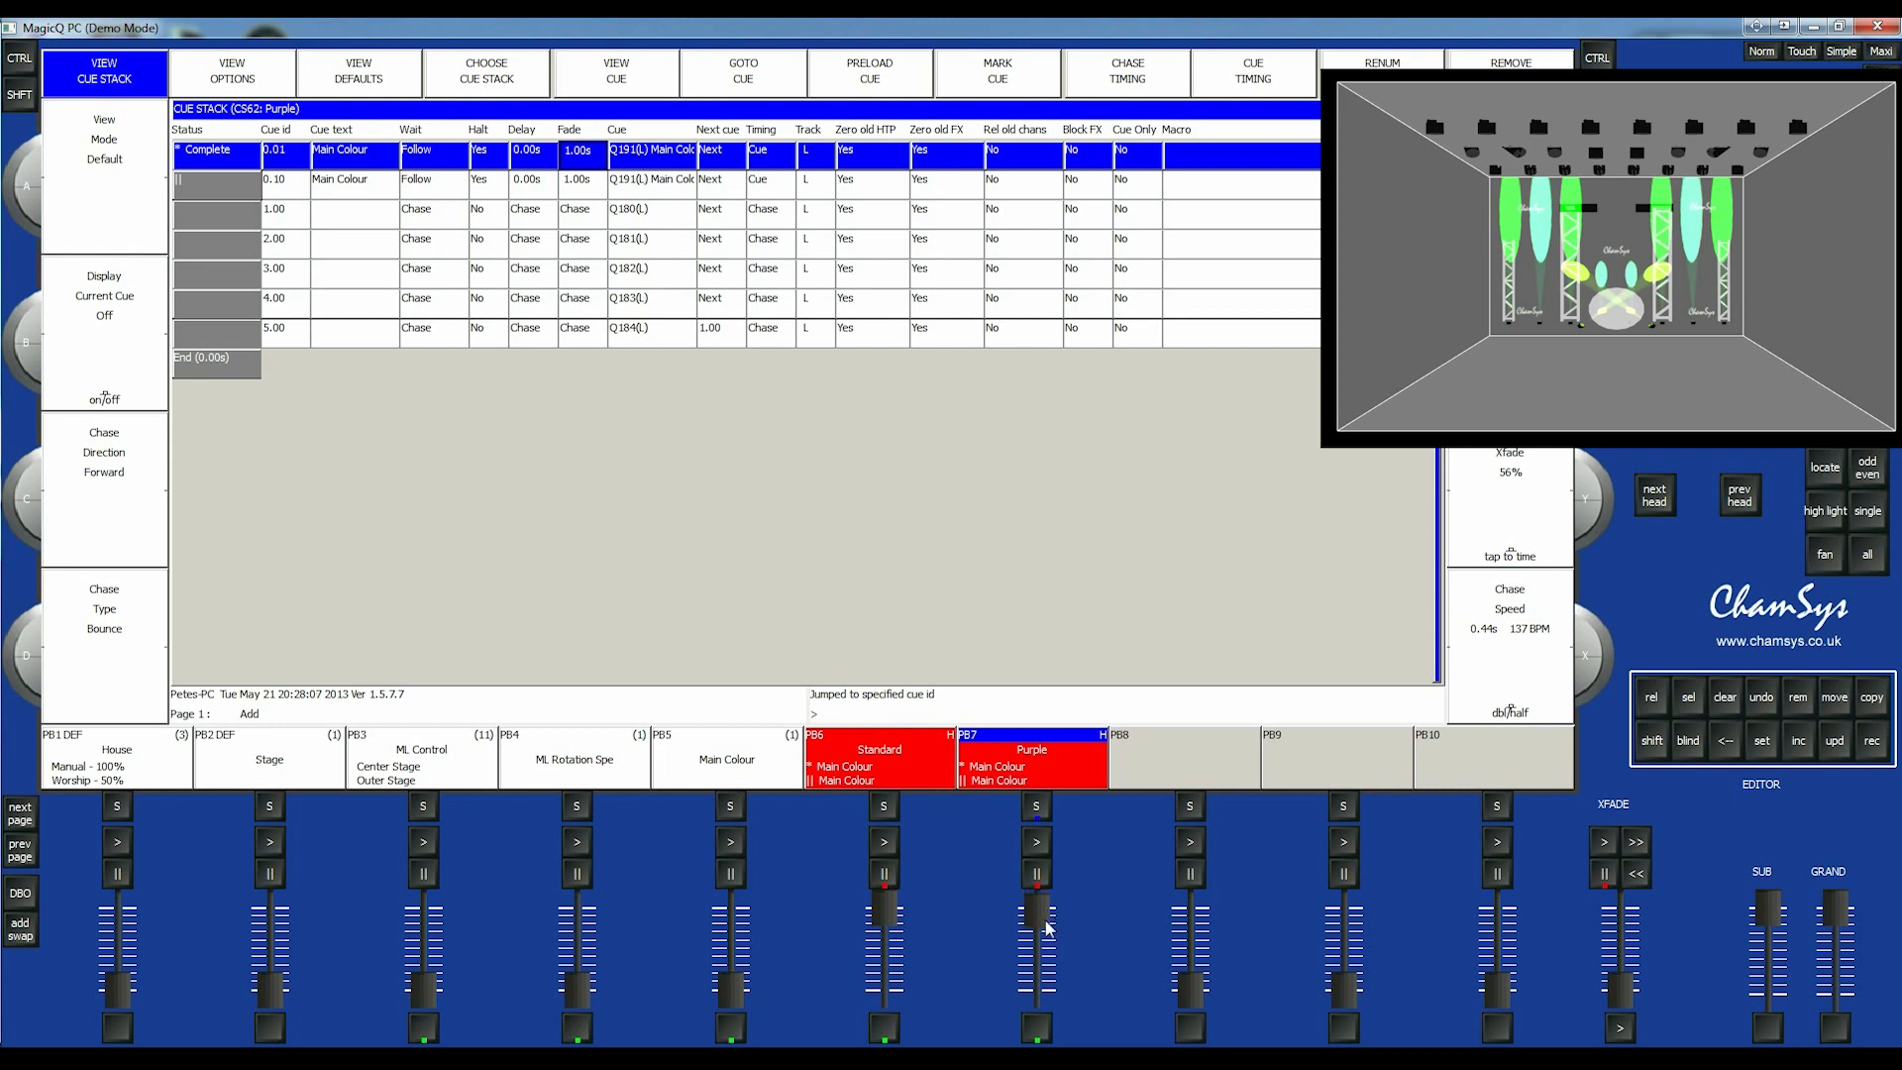
drag(1048, 926, 1051, 1028)
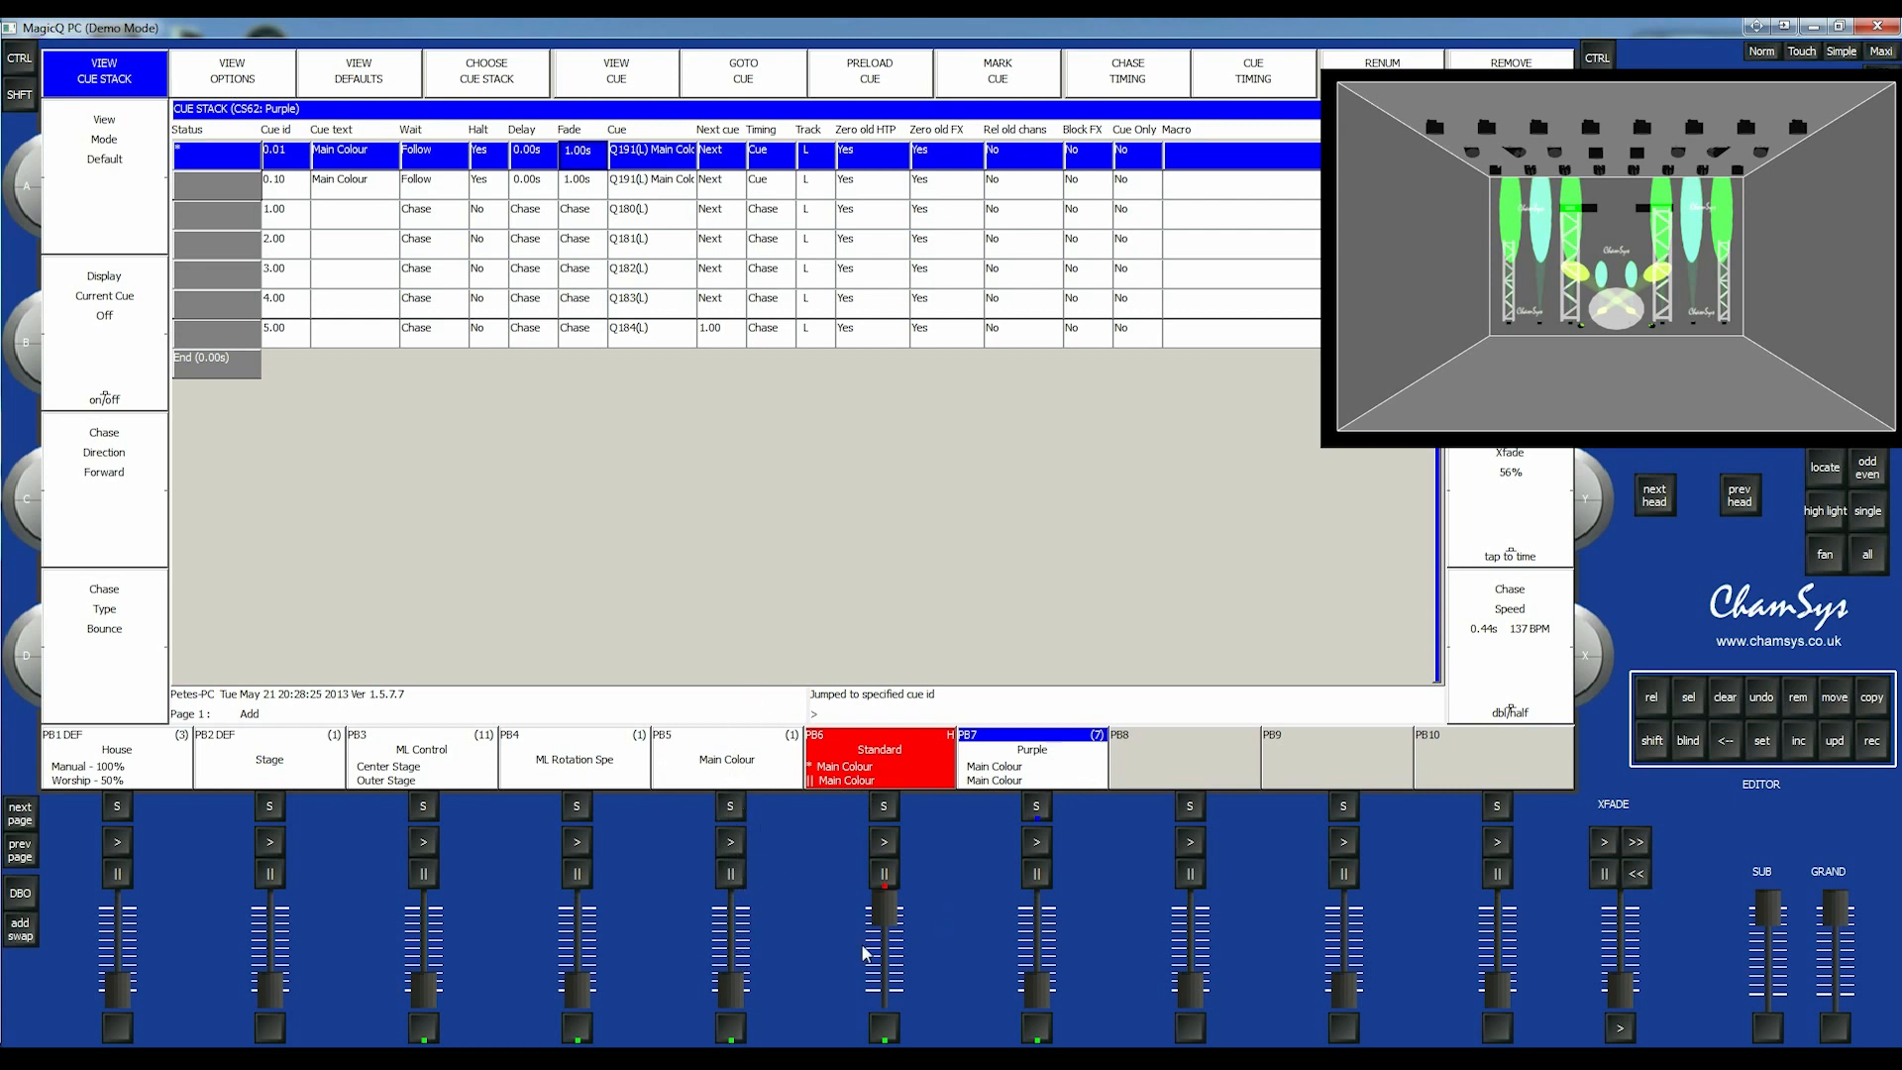
click(887, 848)
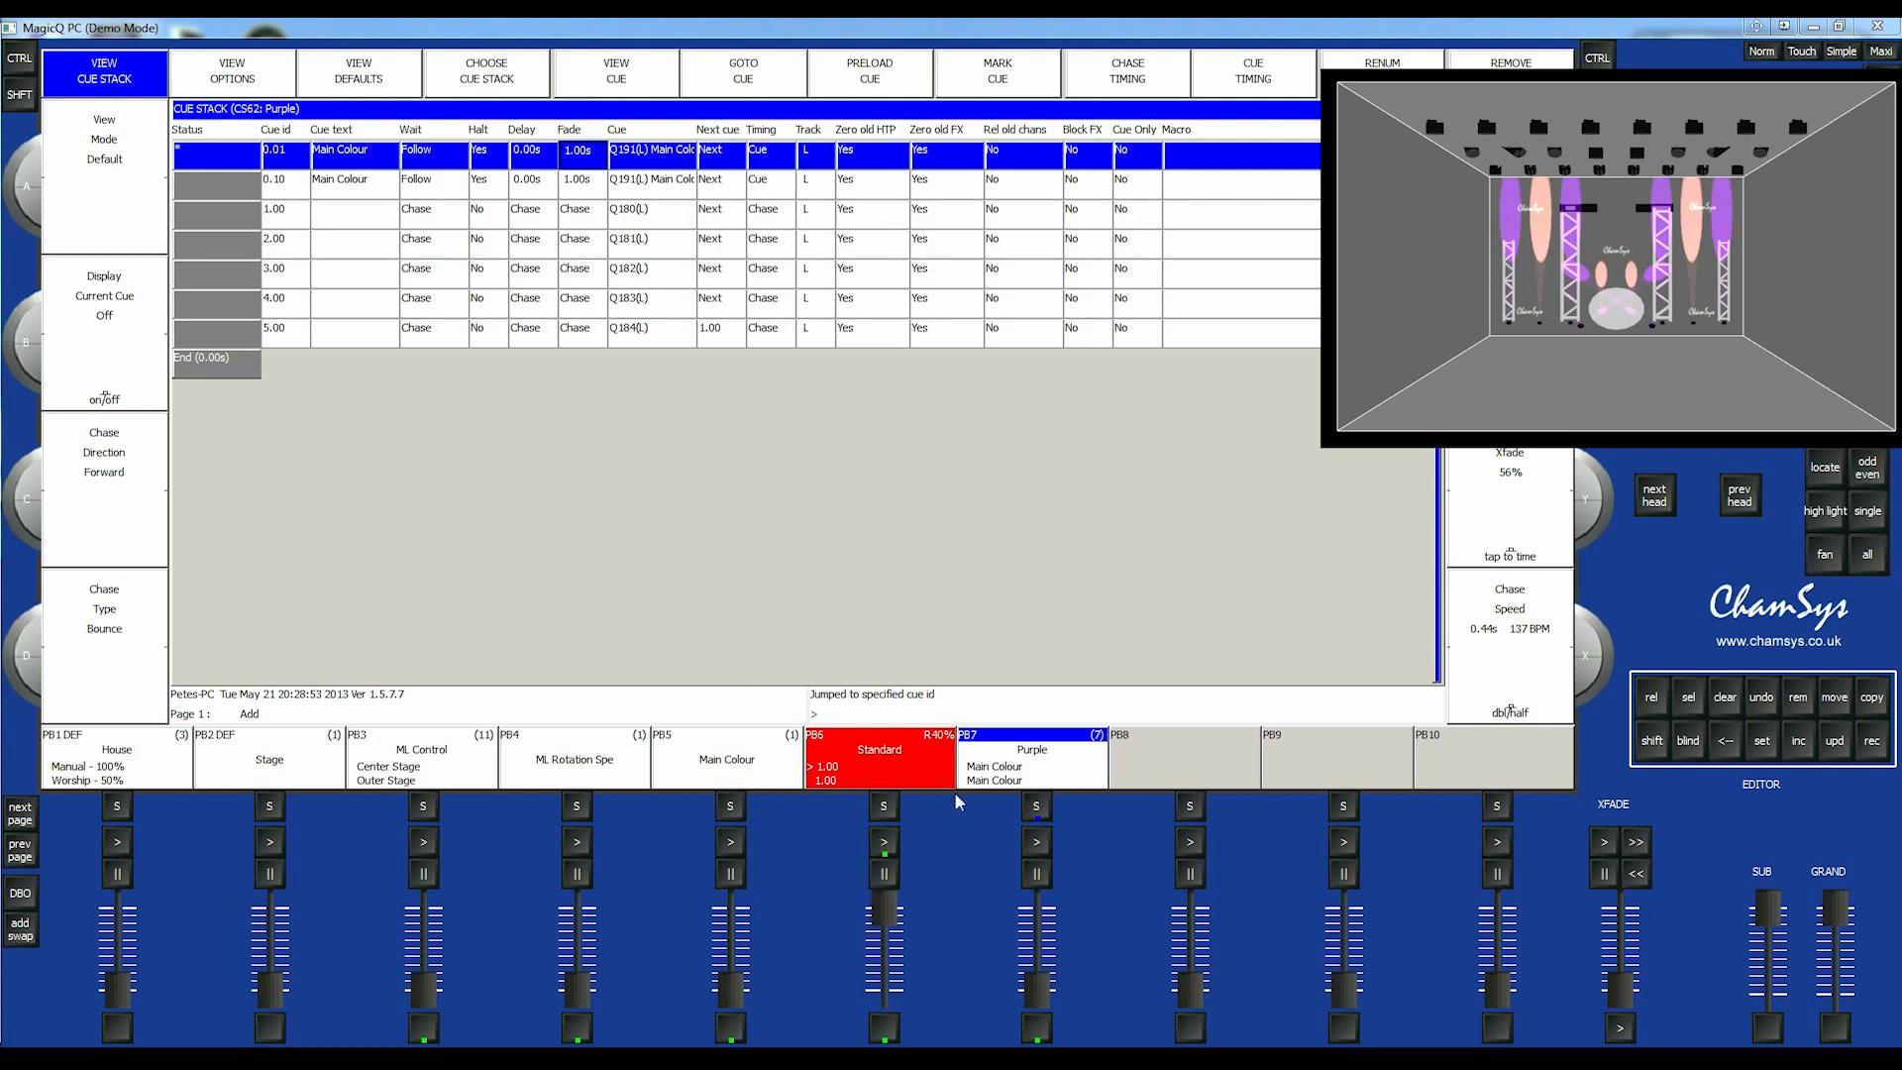
- Copy the Red cue stack from PB4 on page 2 to the empty PB8 on page 1
click(18, 814)
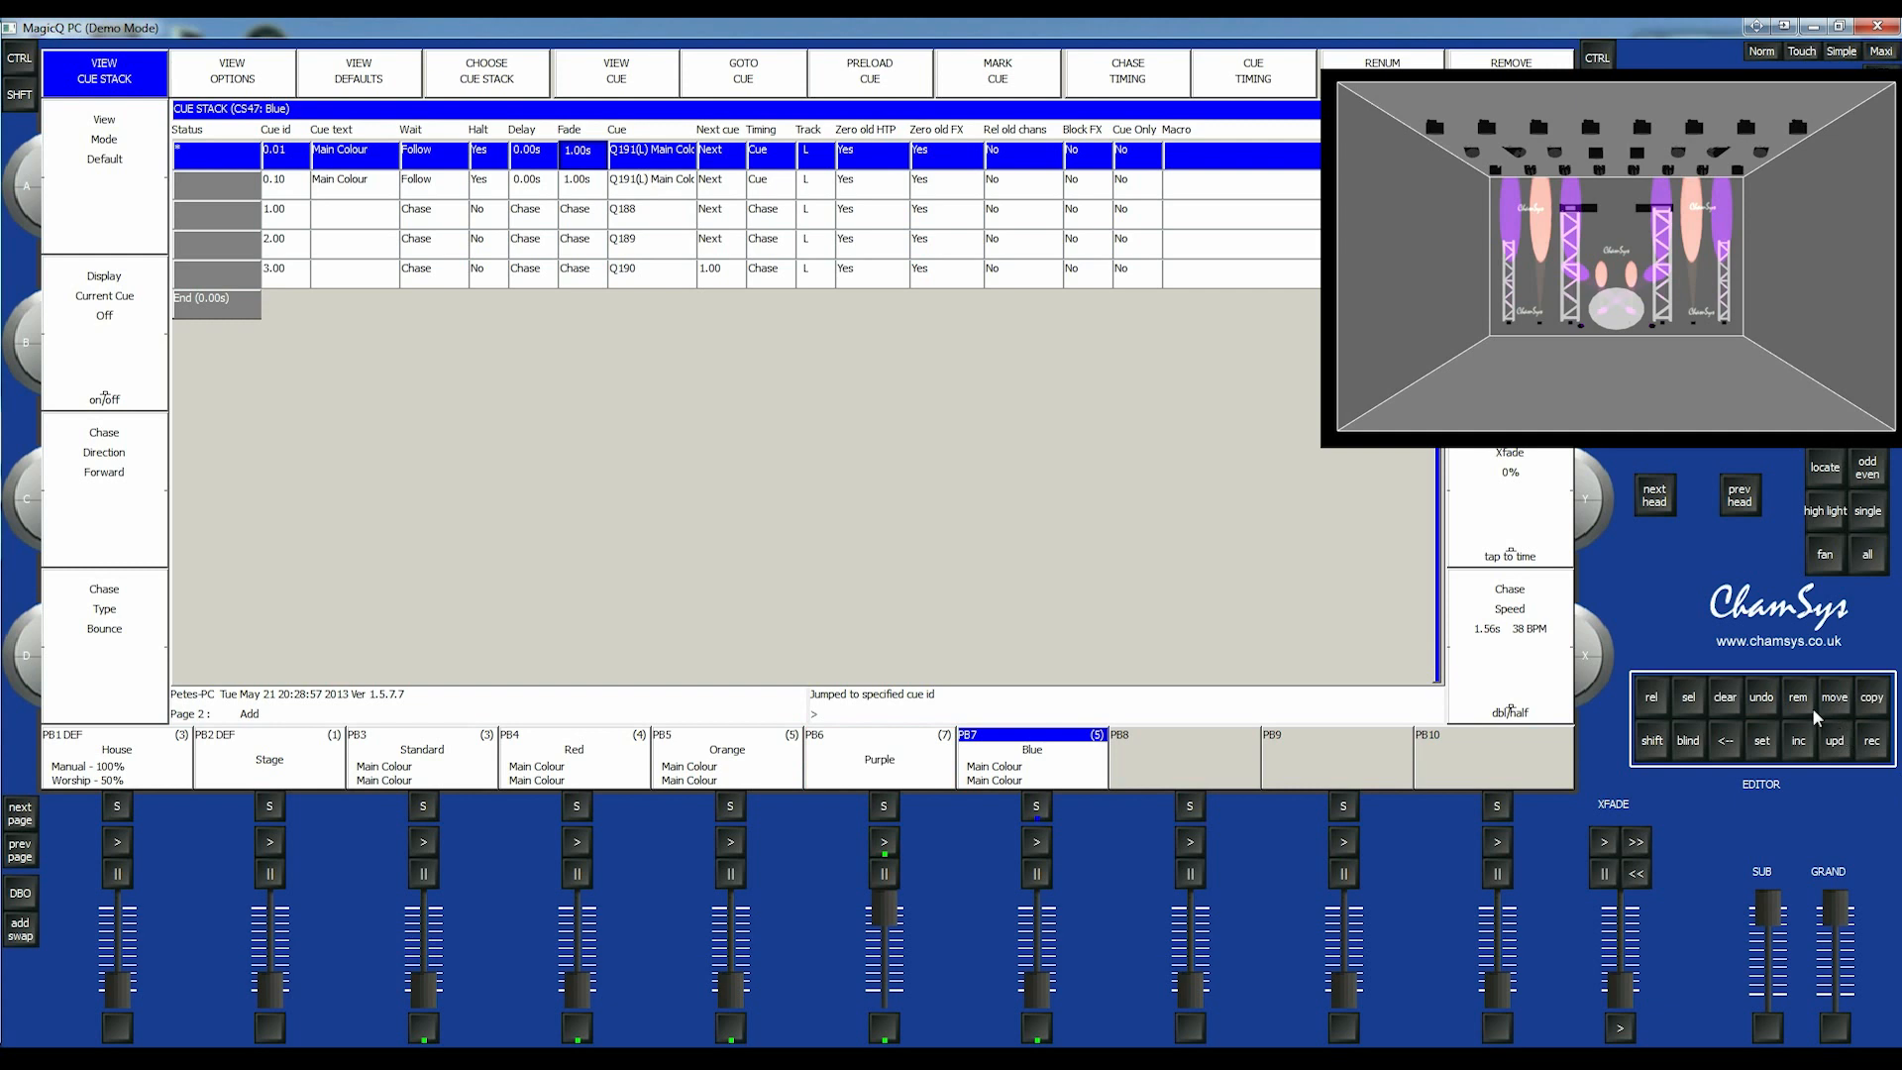
click(1871, 698)
click(610, 773)
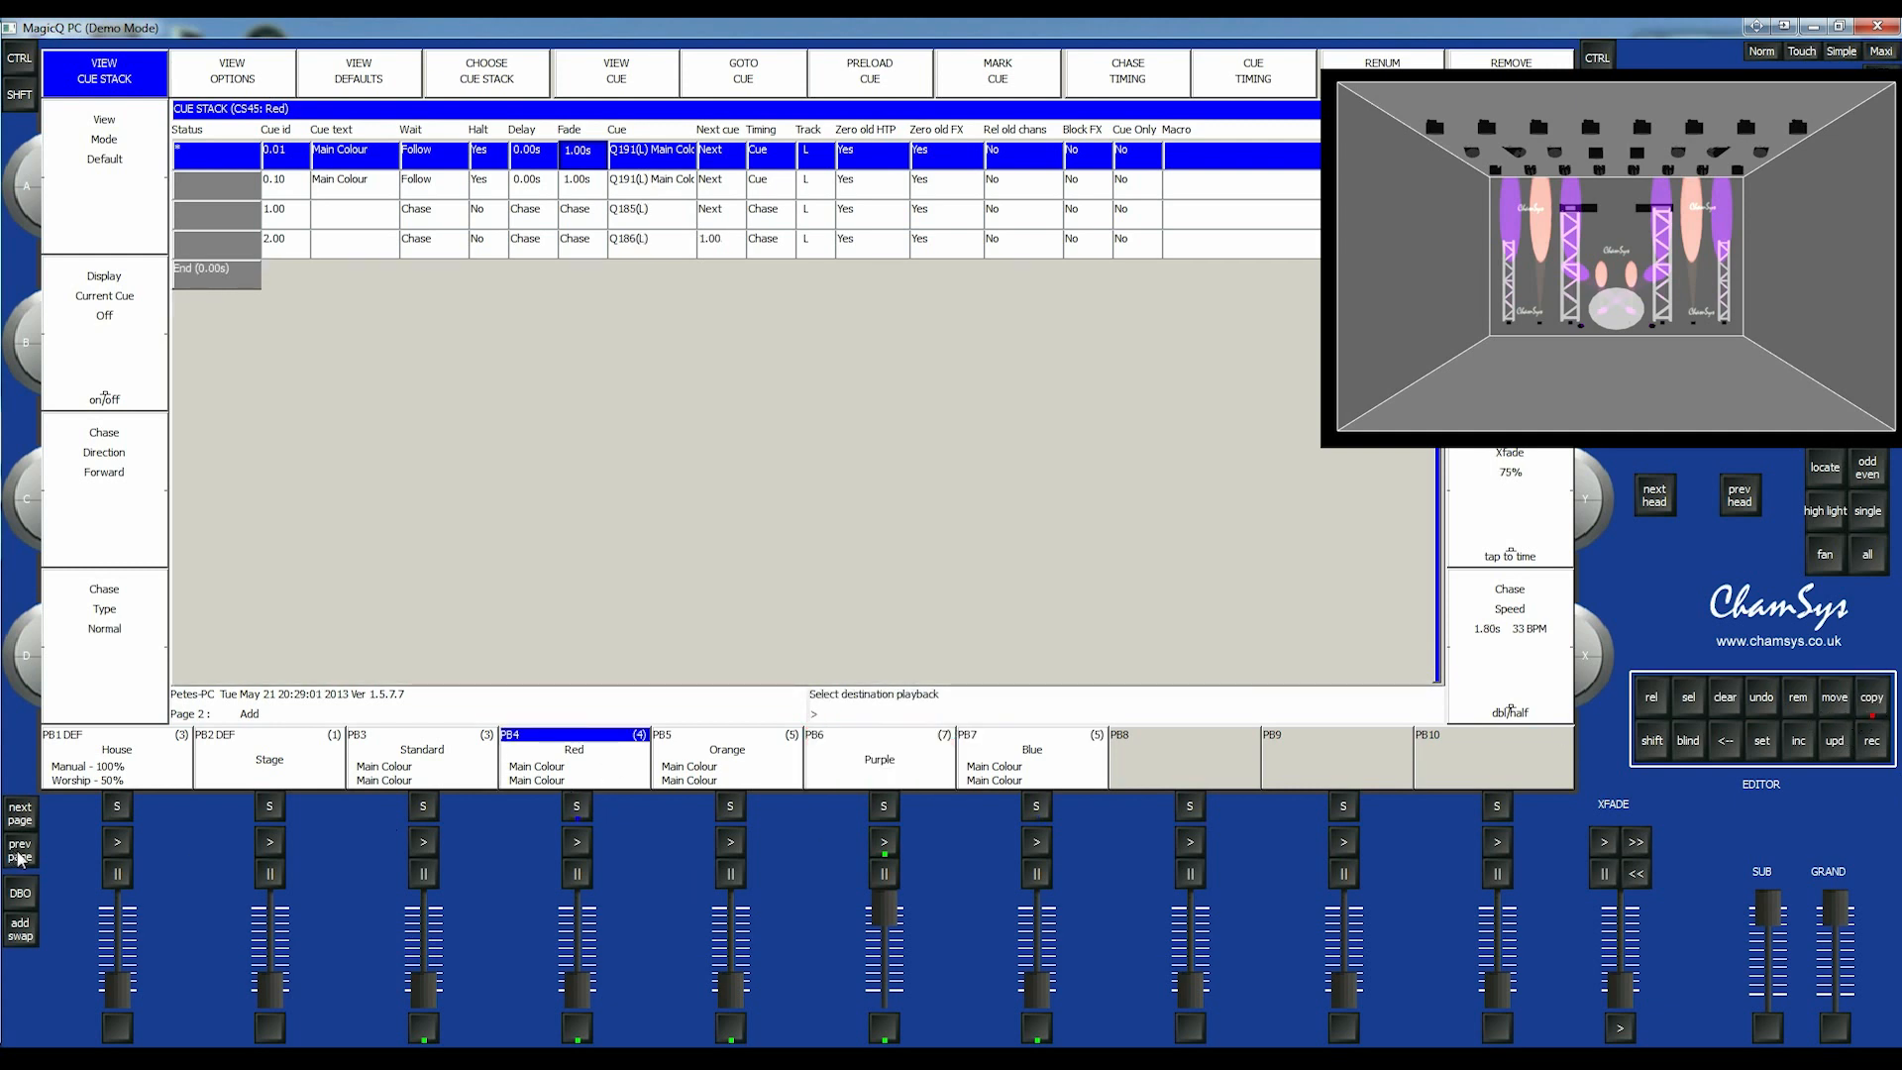
click(20, 854)
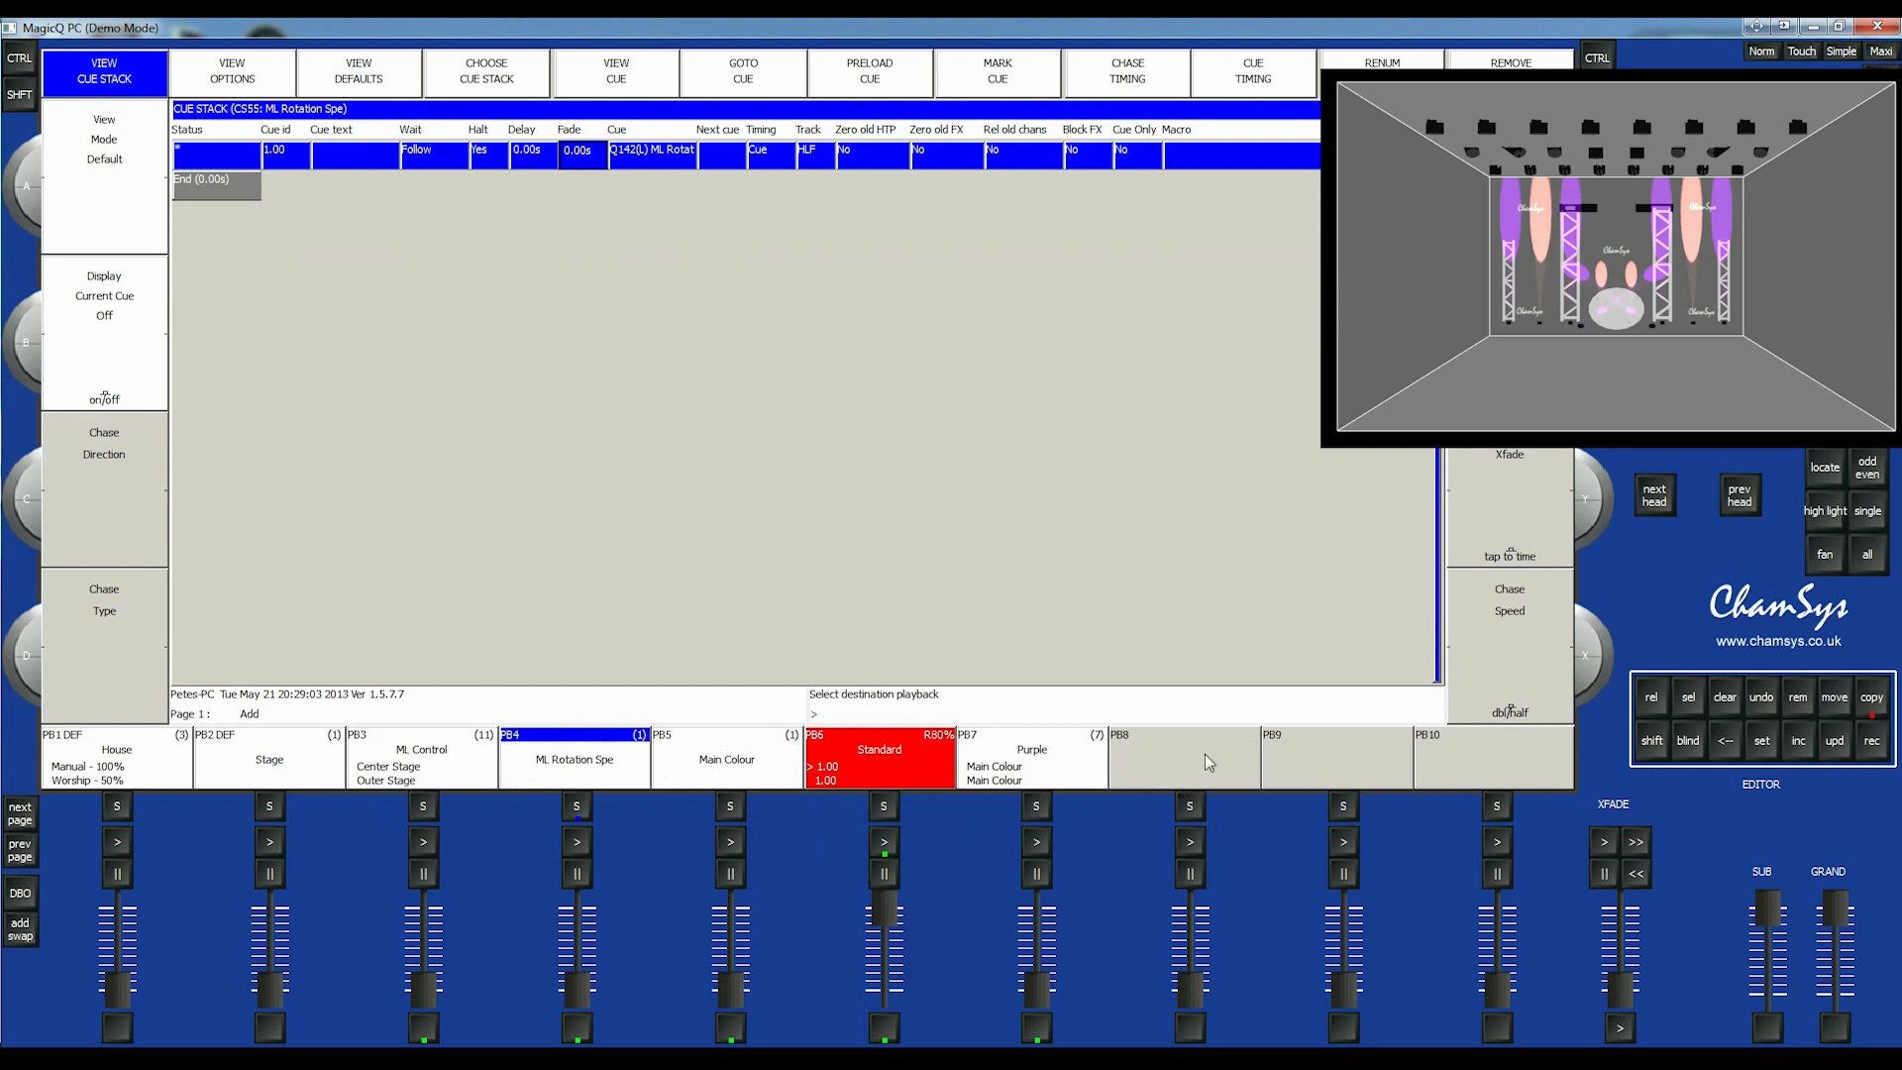
click(1204, 757)
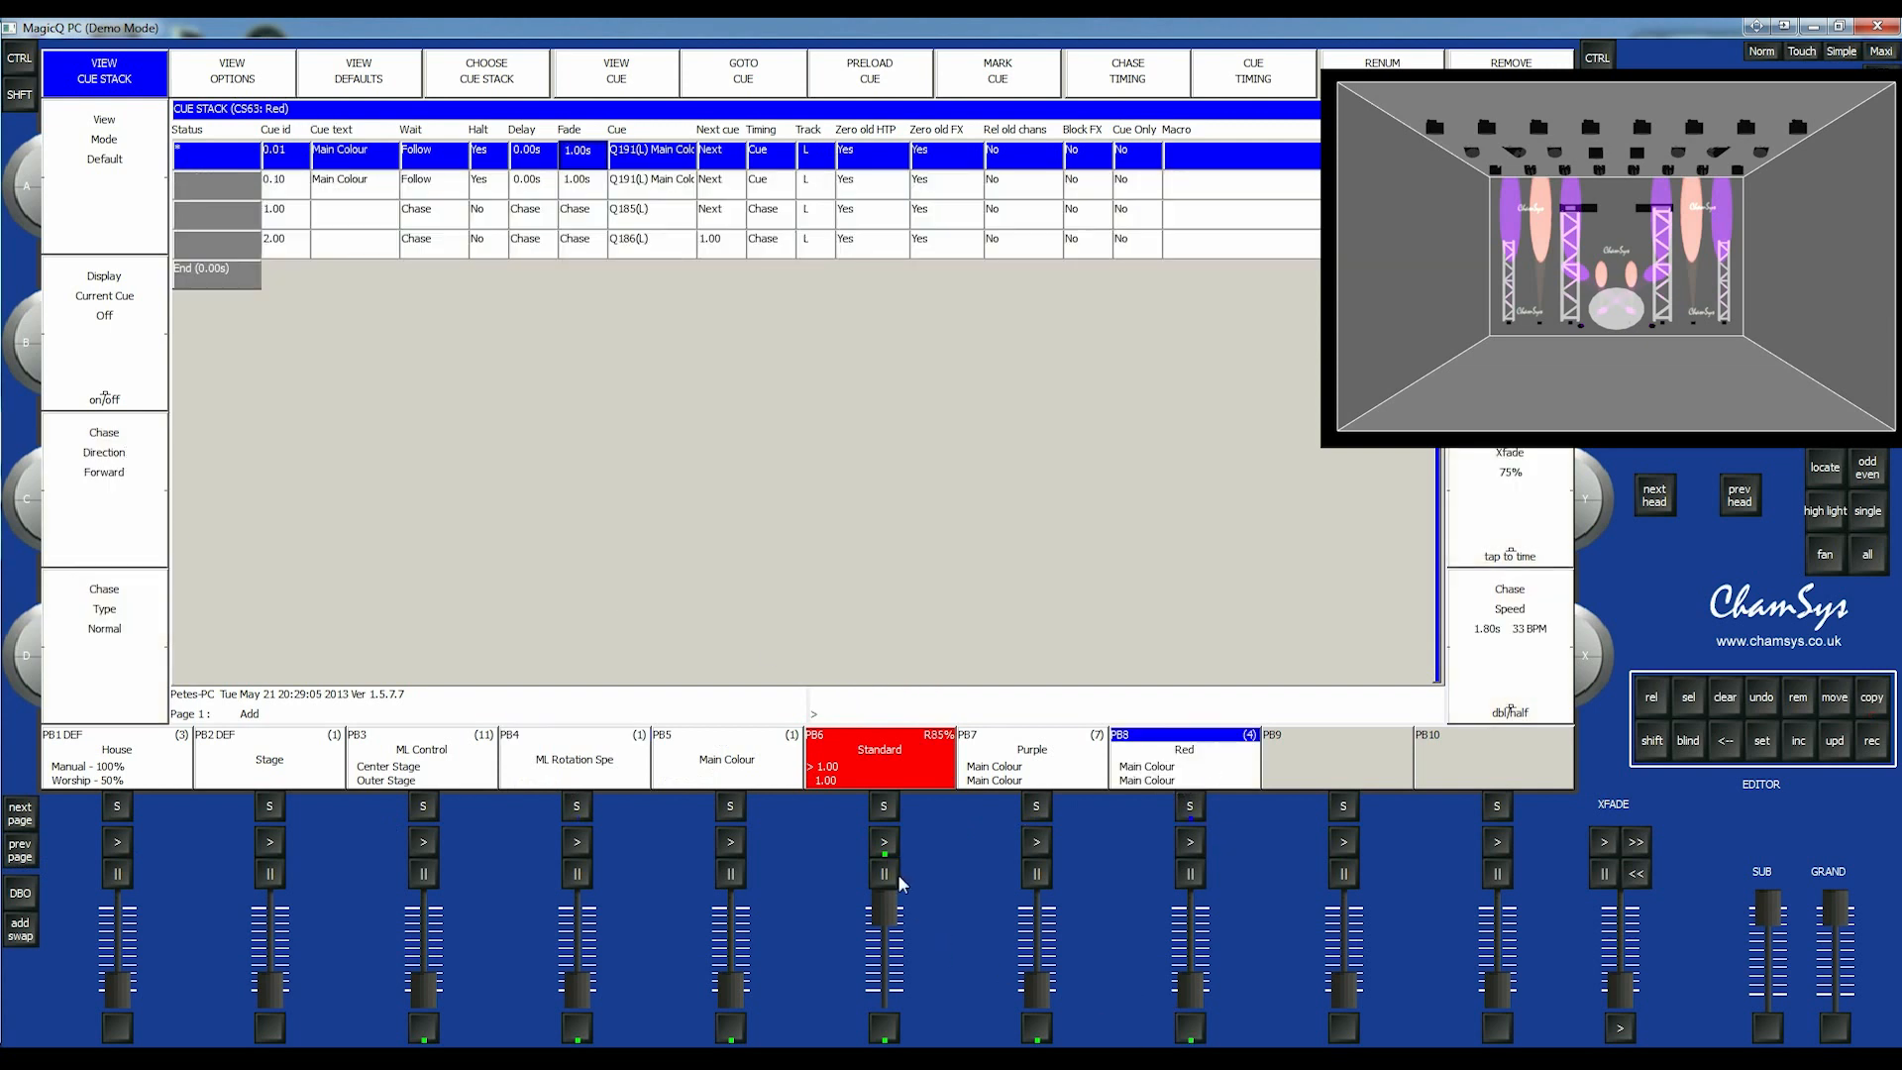
- Jump the Standard cue stack on PB6 to its Main Colour cue 0.01 and crossfade from it to Red on PB8 at full
click(891, 805)
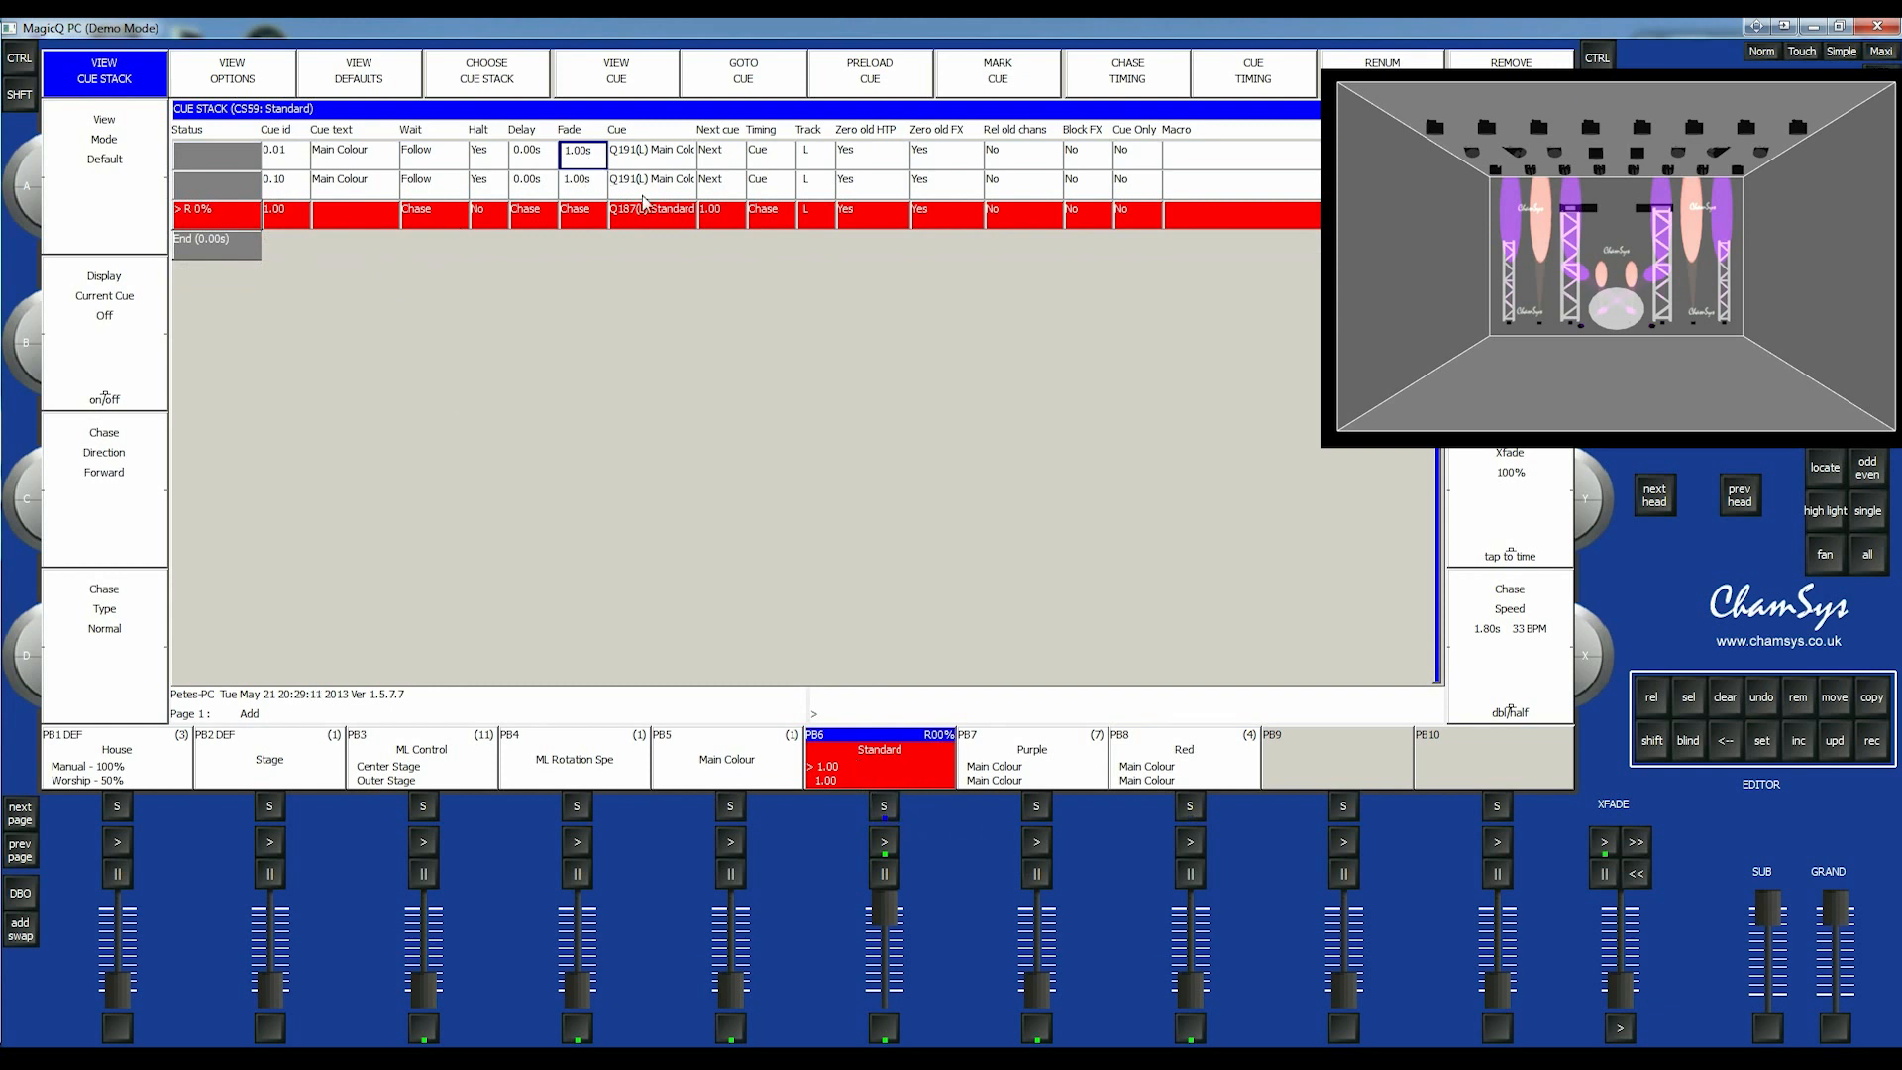
click(743, 71)
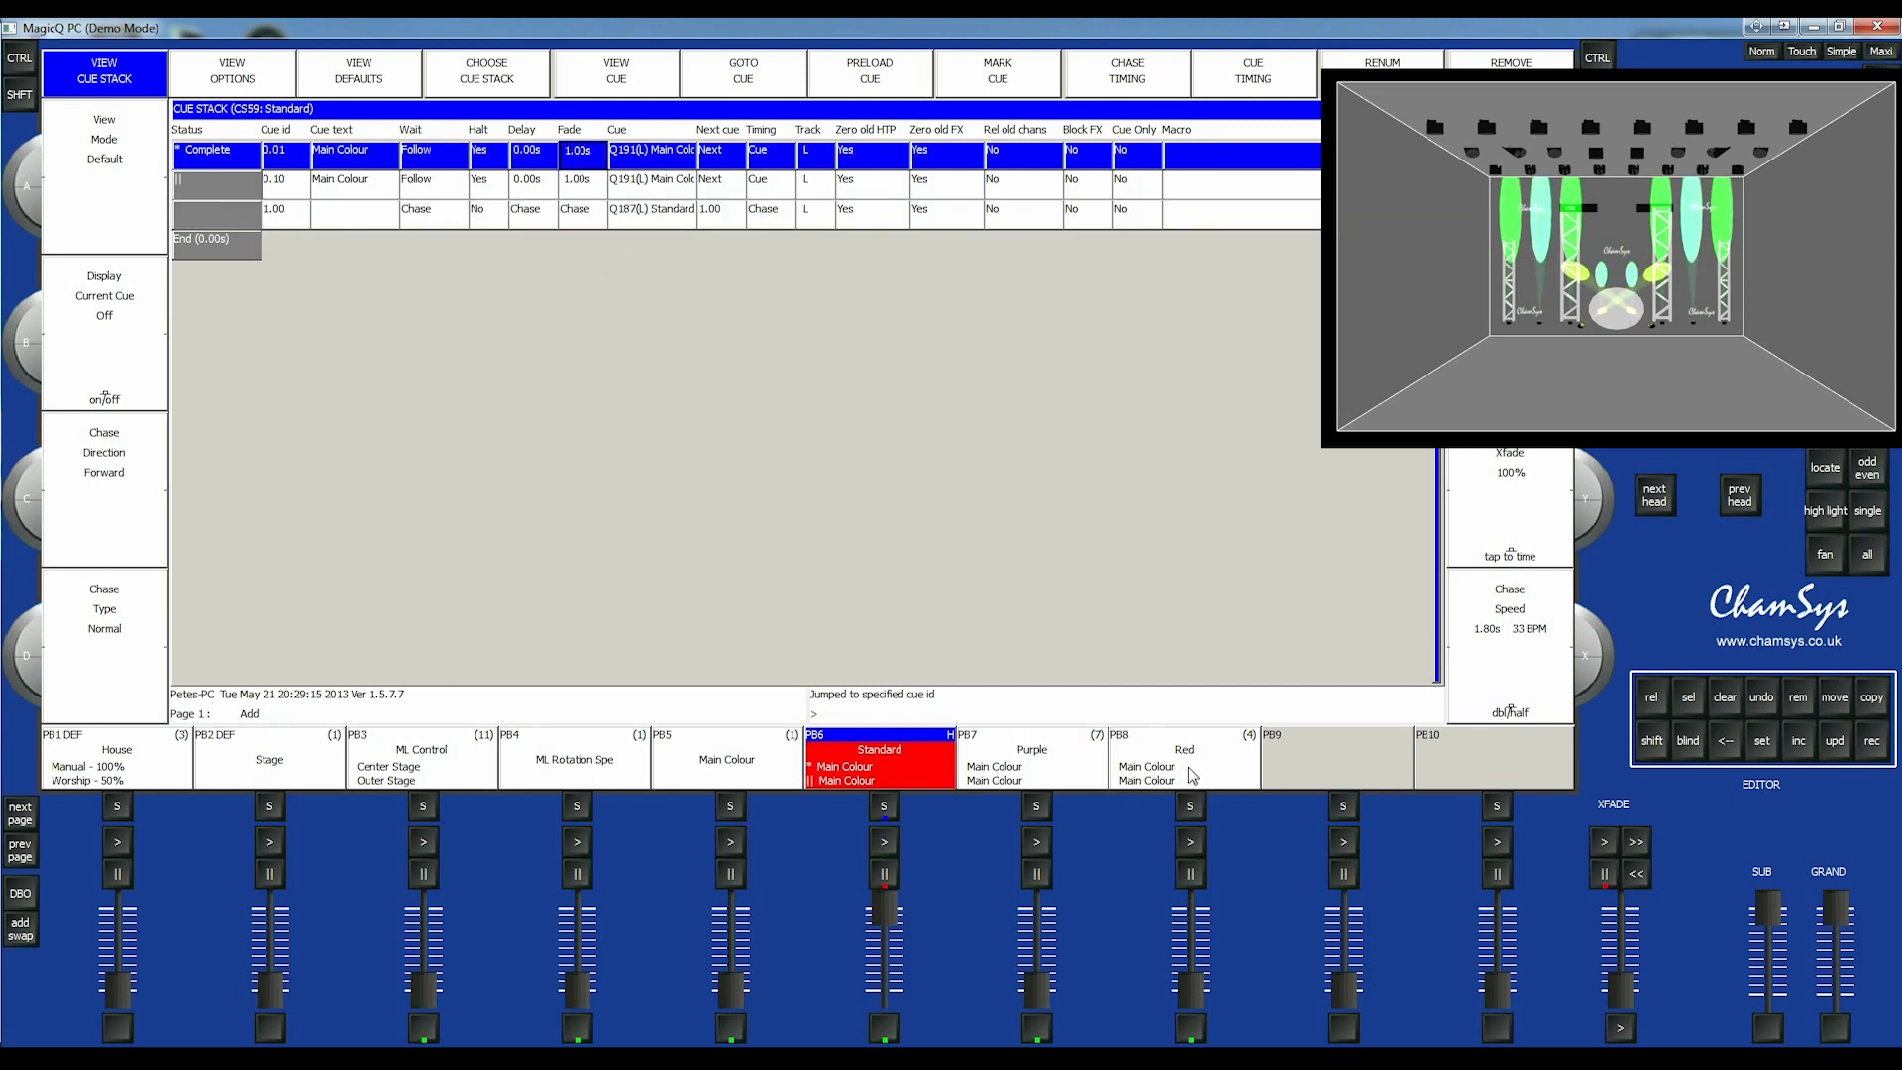
click(1212, 762)
drag(1190, 987, 1188, 937)
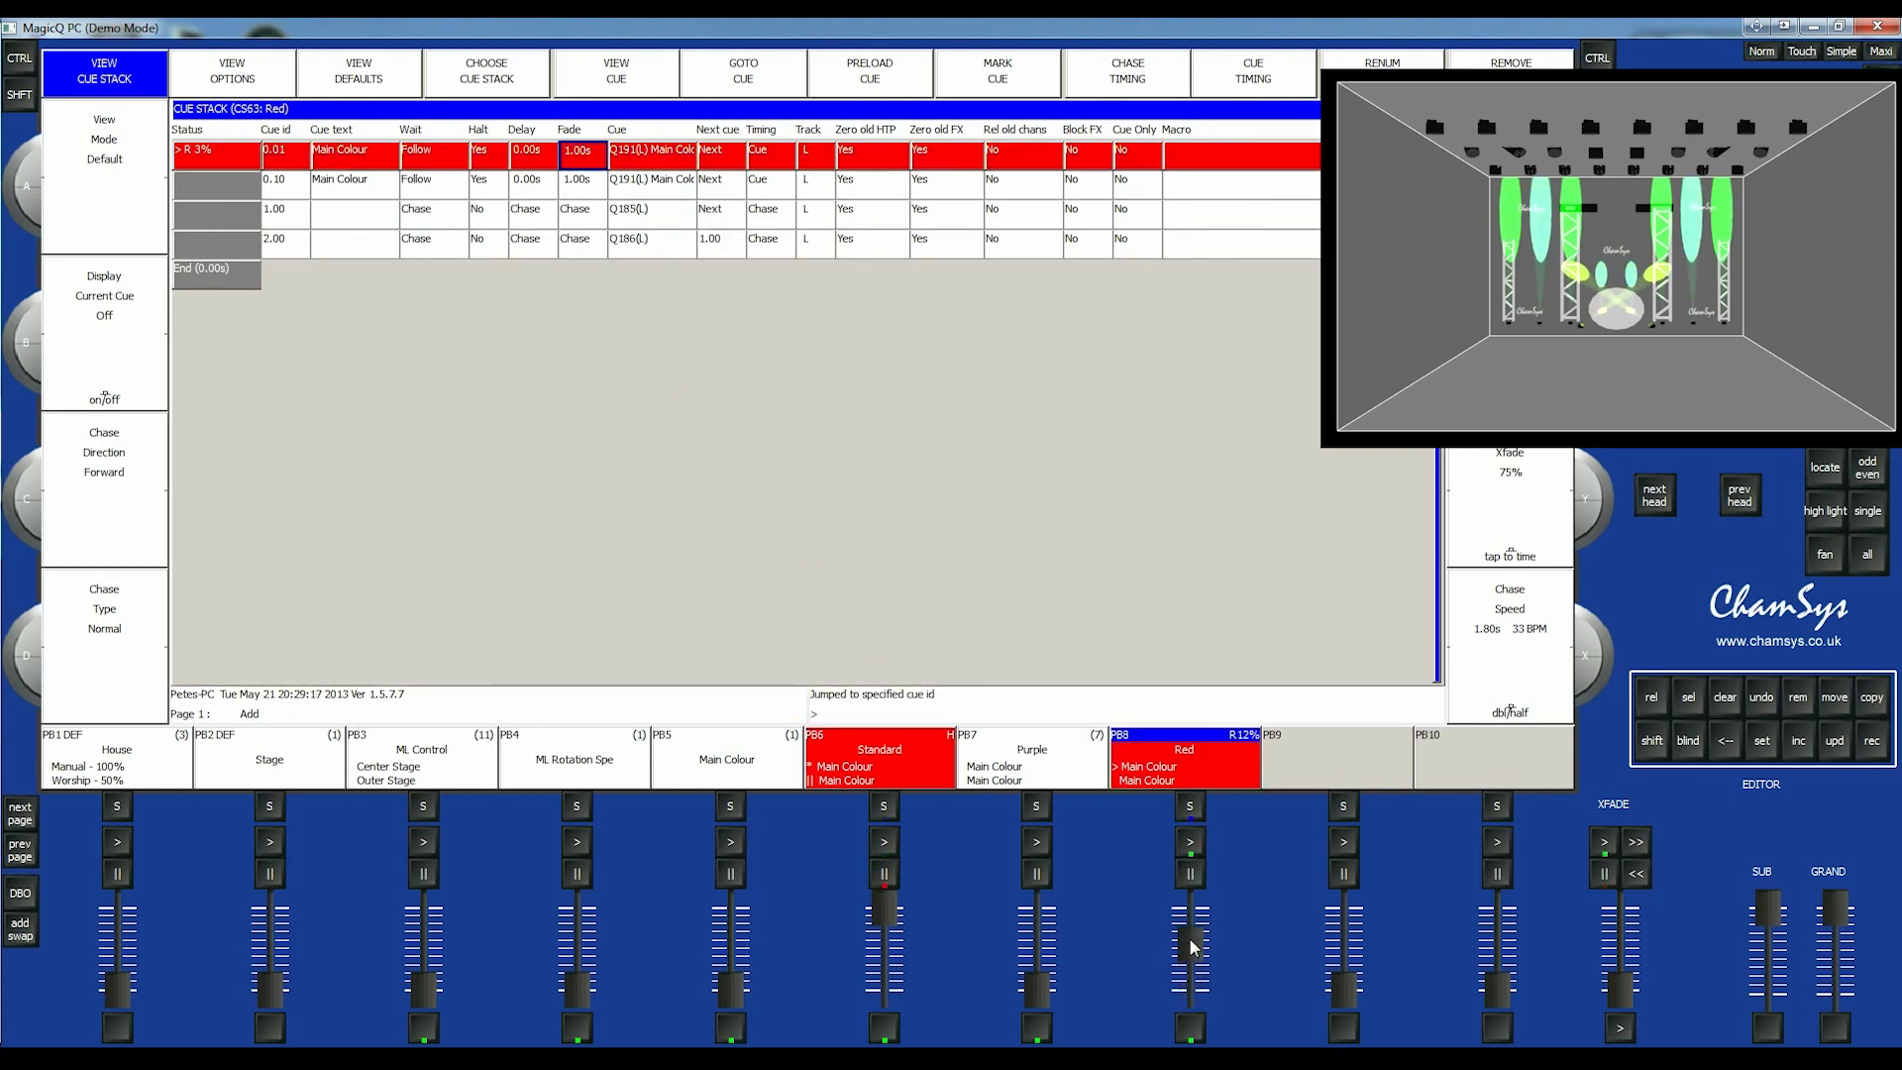
click(1190, 873)
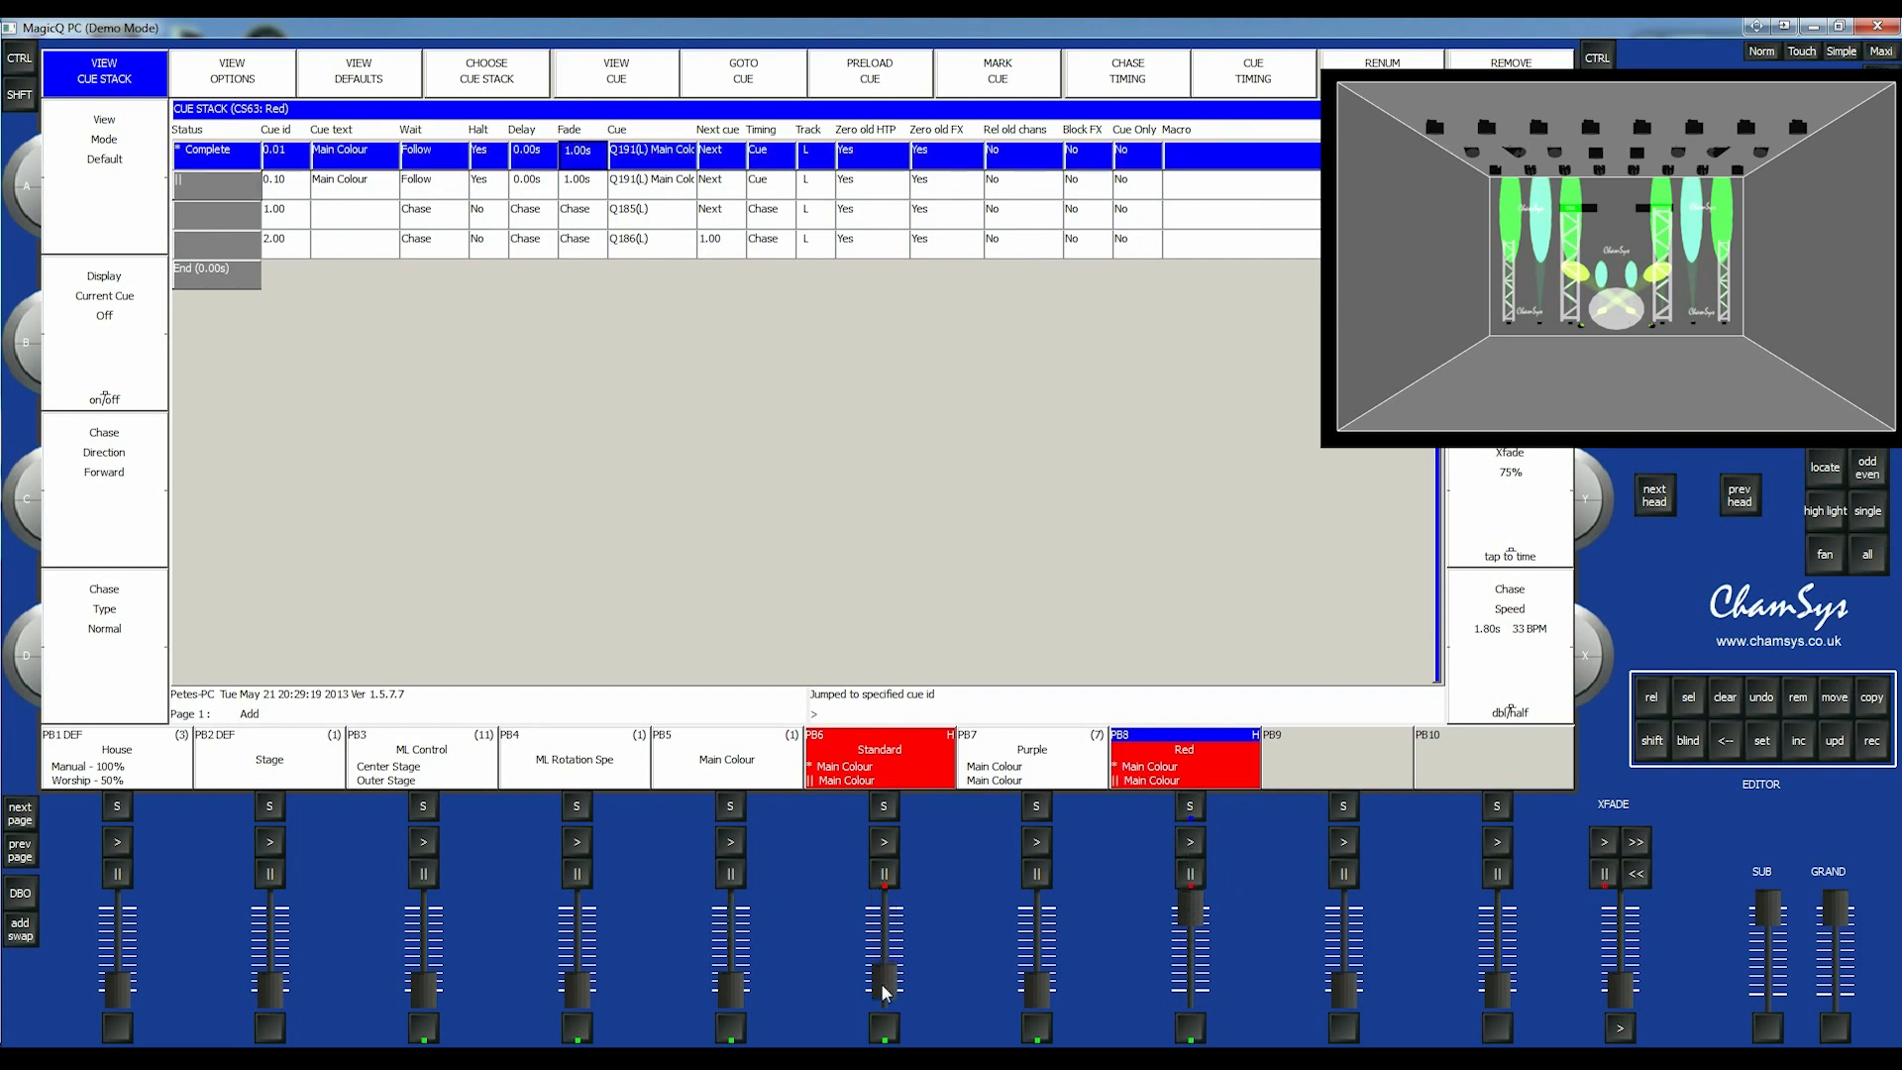
drag(885, 990, 886, 1022)
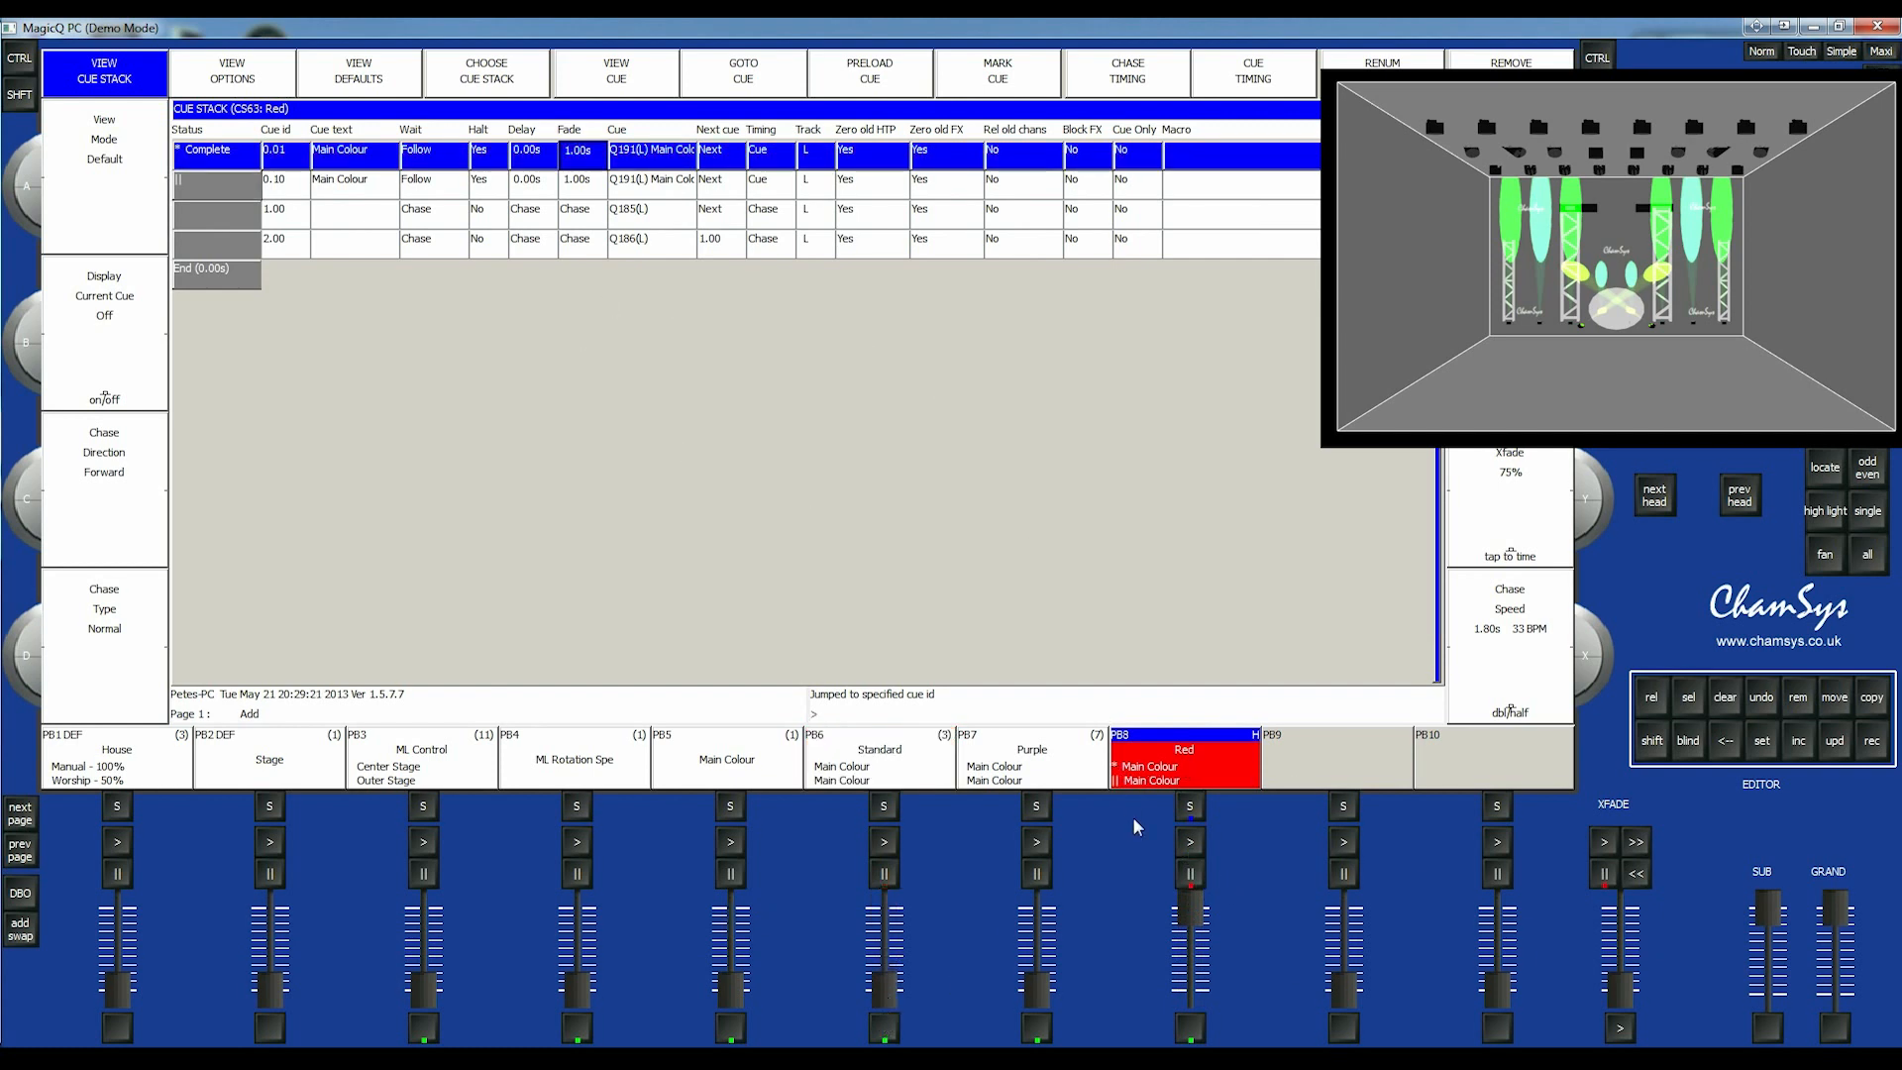
- Start the Red chase on PB8 and bring its playback down to zero
click(1191, 842)
click(1189, 841)
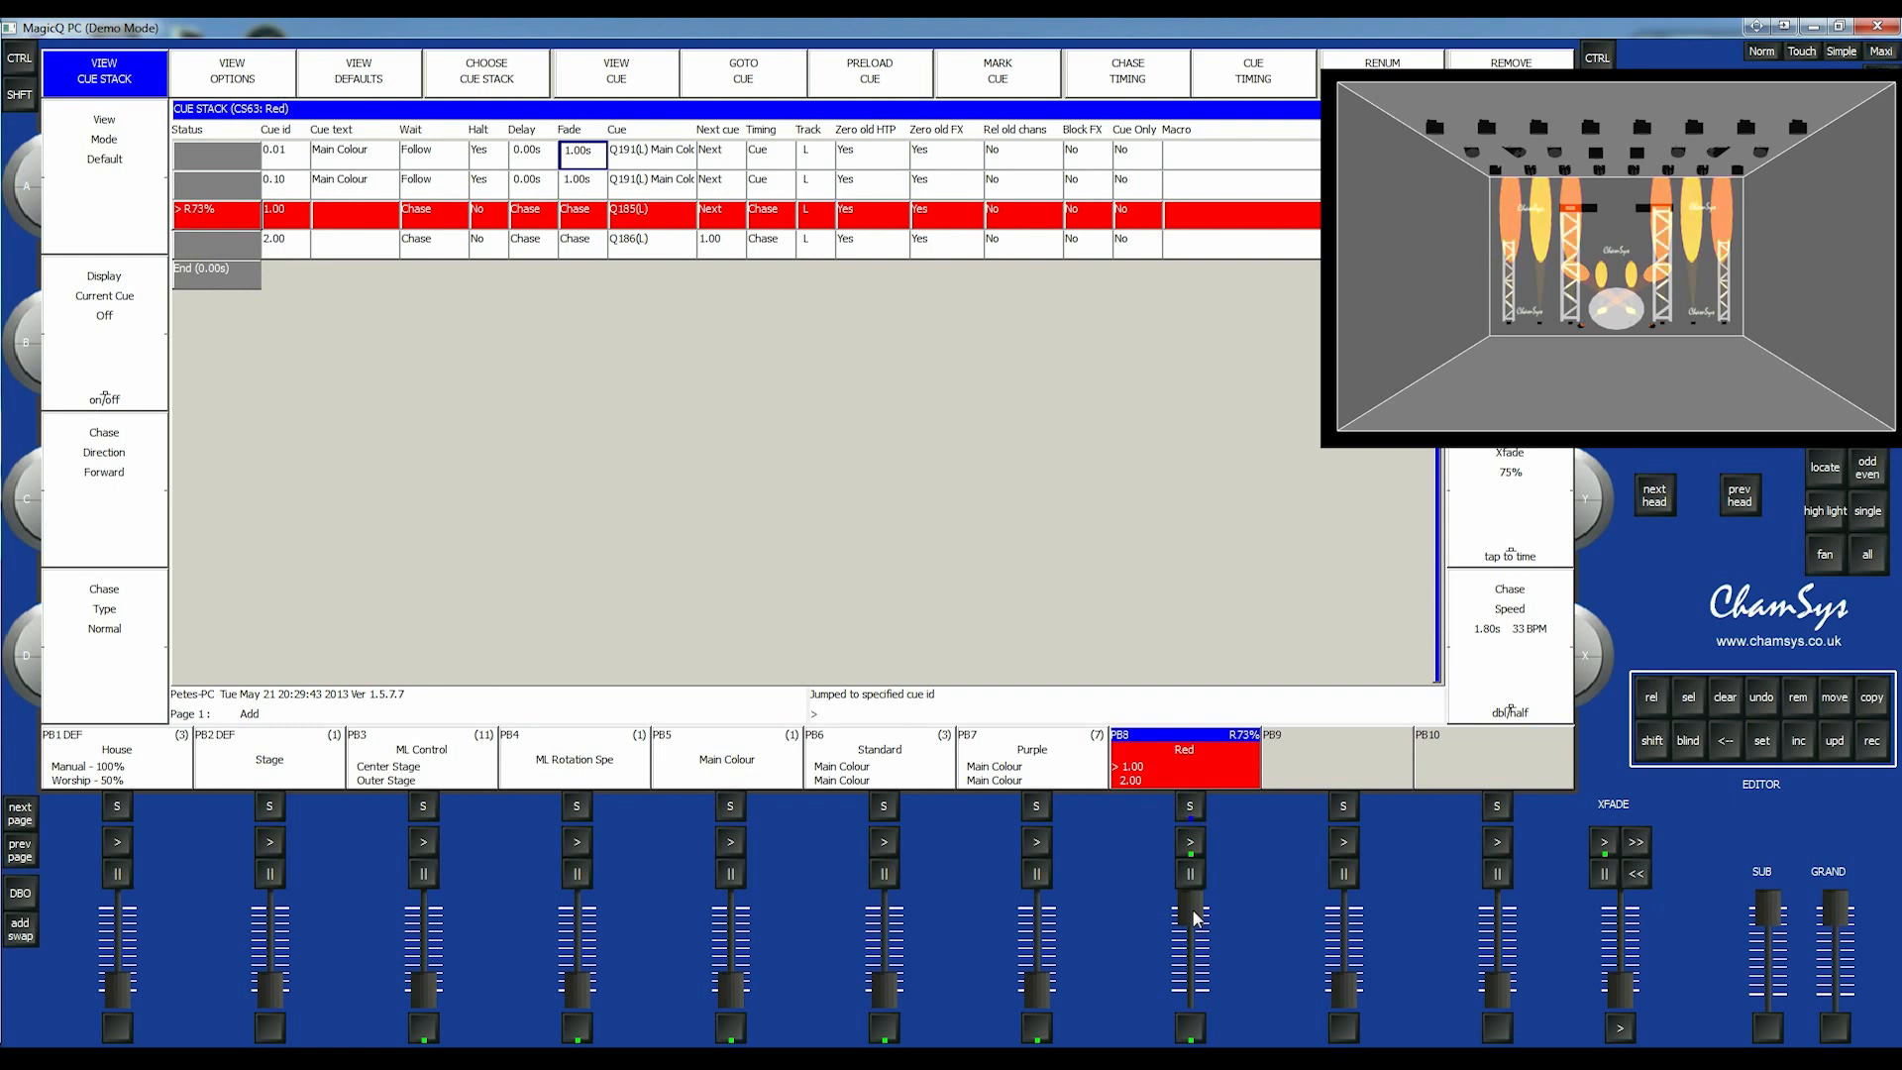
drag(1196, 918, 1189, 1040)
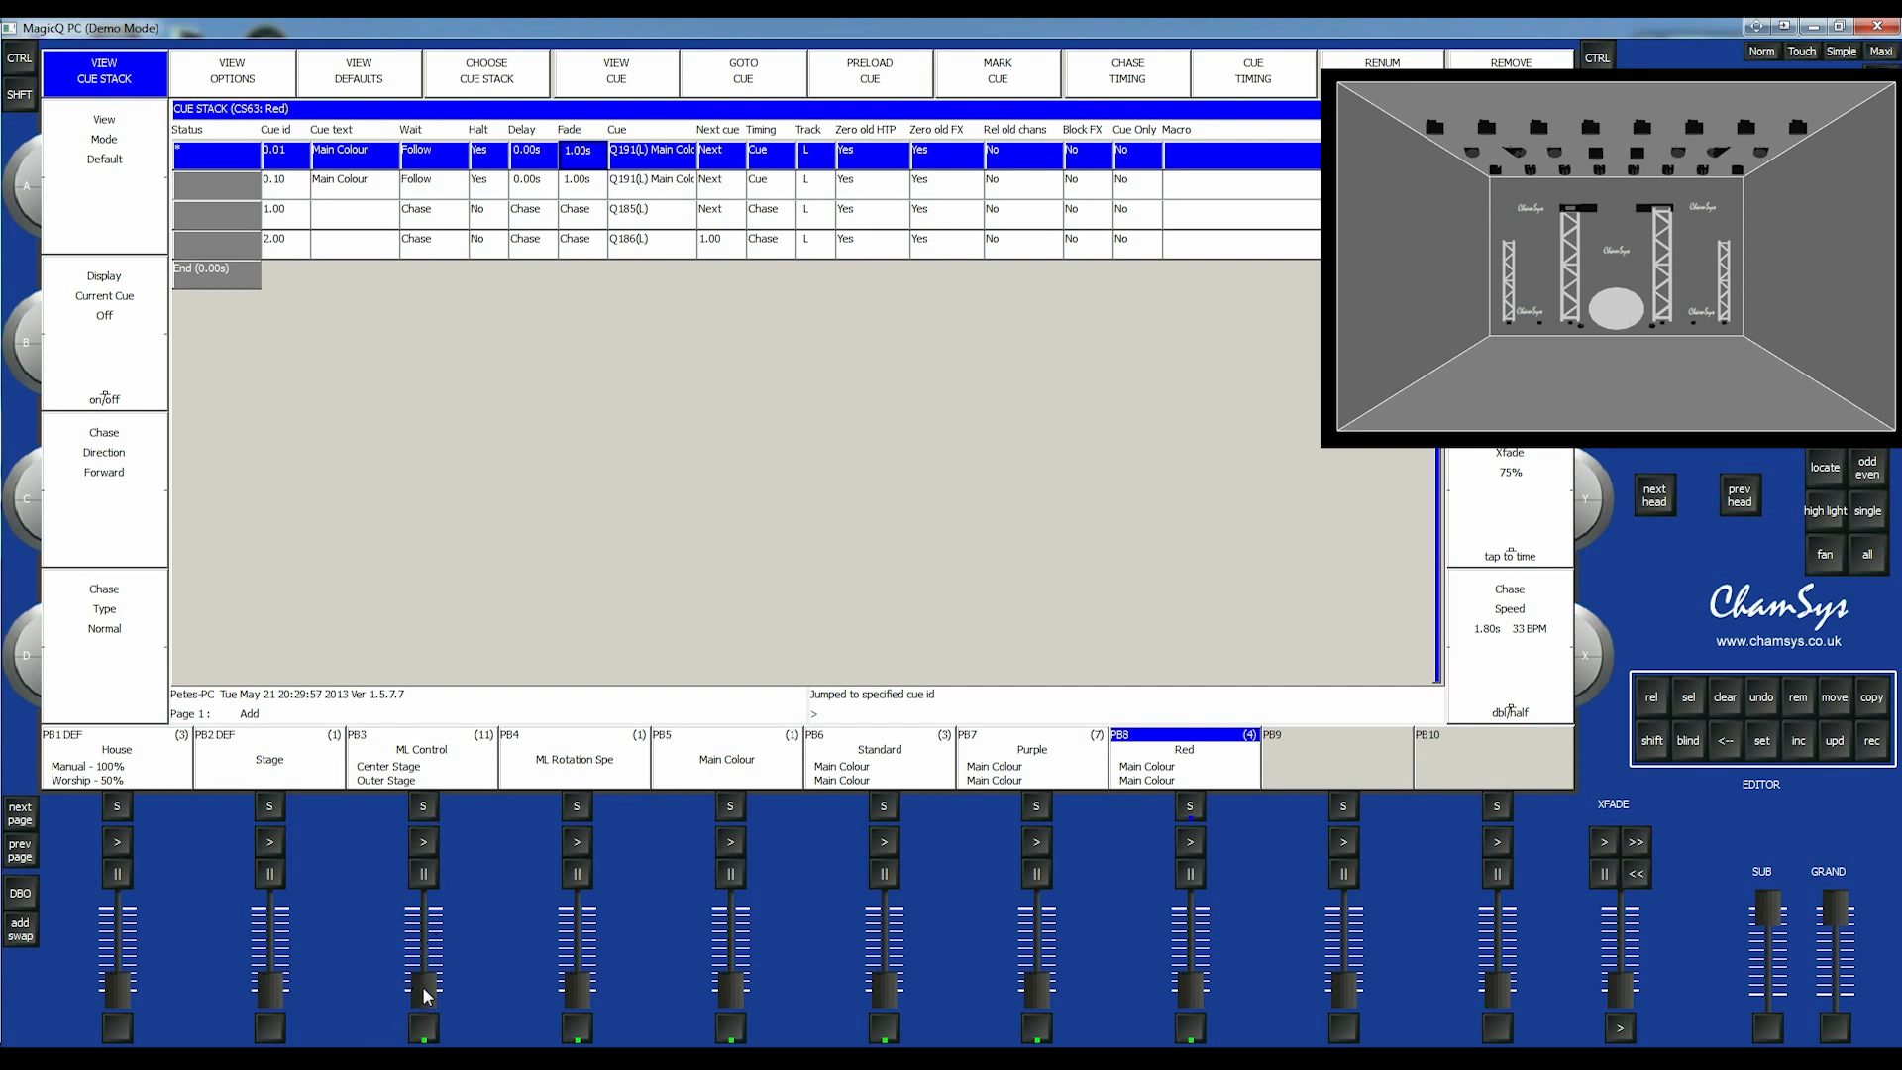
- Raise the ML Control playback on PB3 to full and jump its cue stack to Wall Cue 10.00
drag(426, 991, 433, 919)
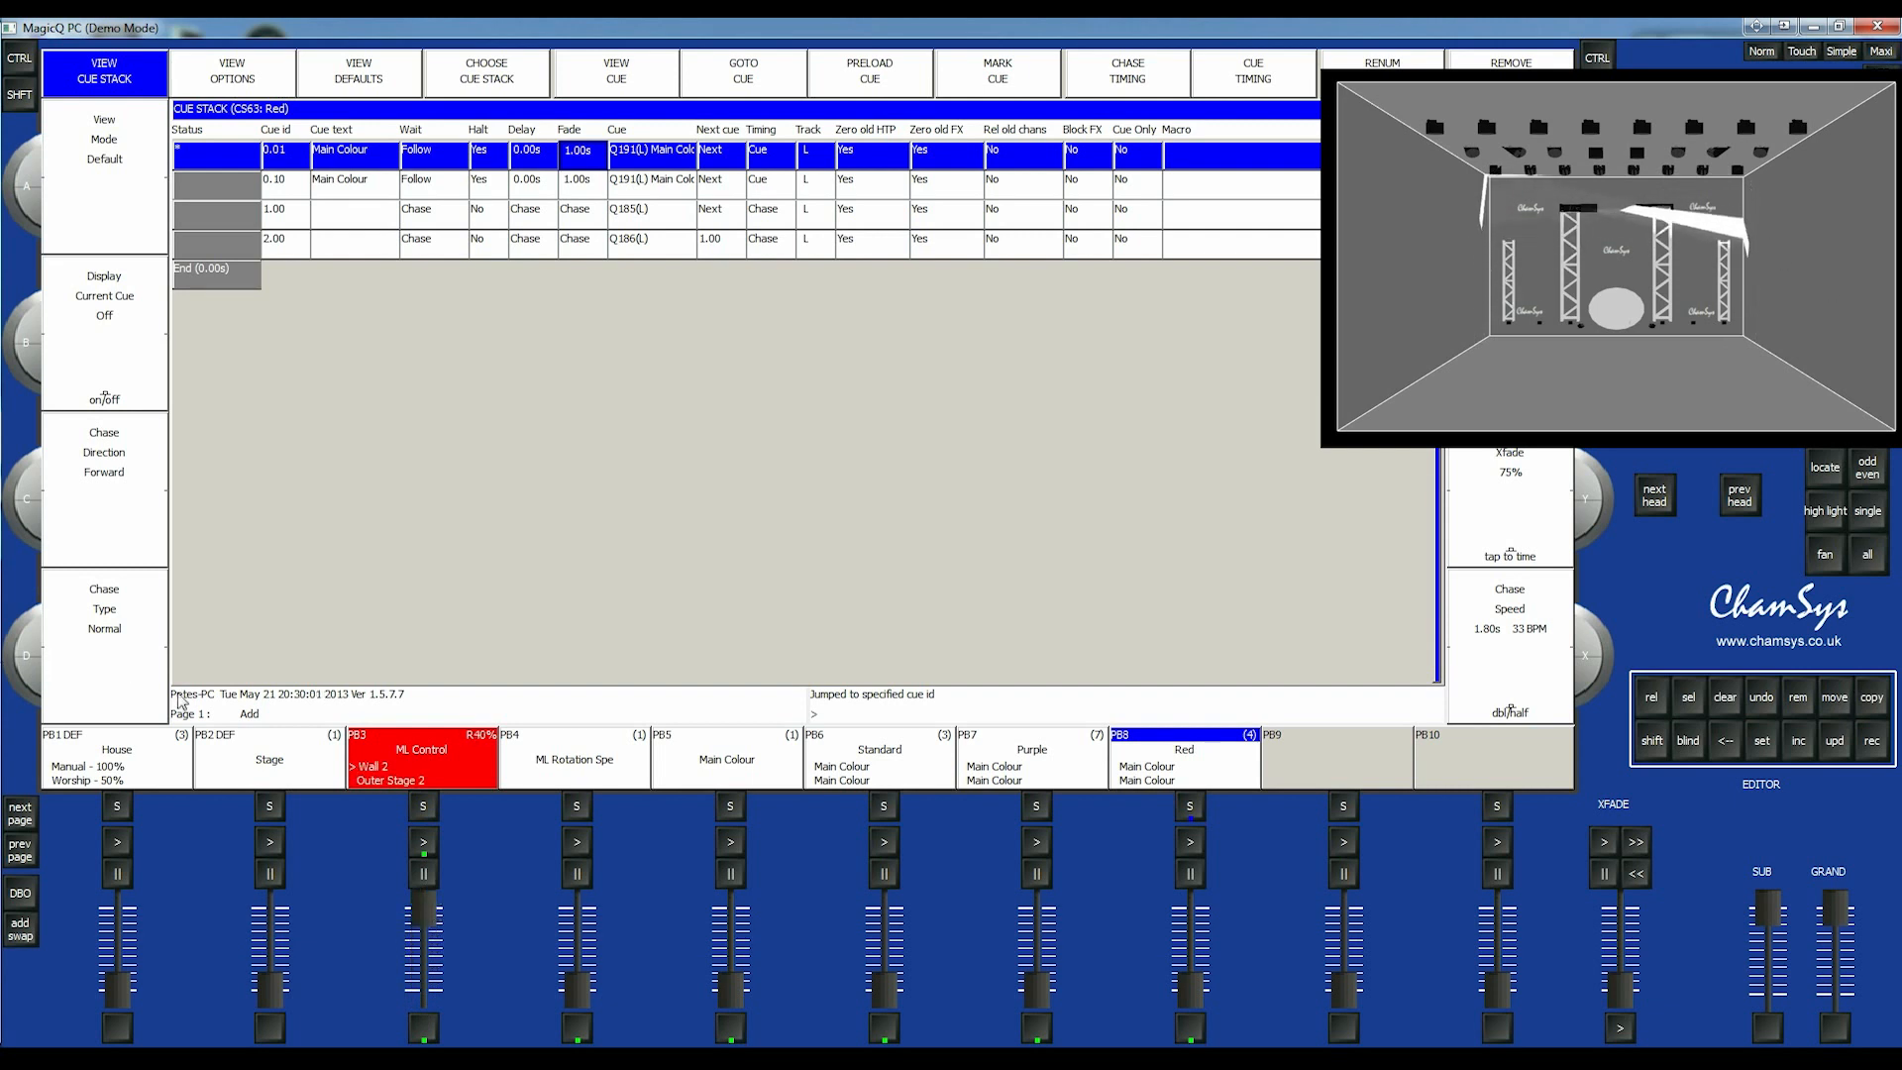
click(427, 764)
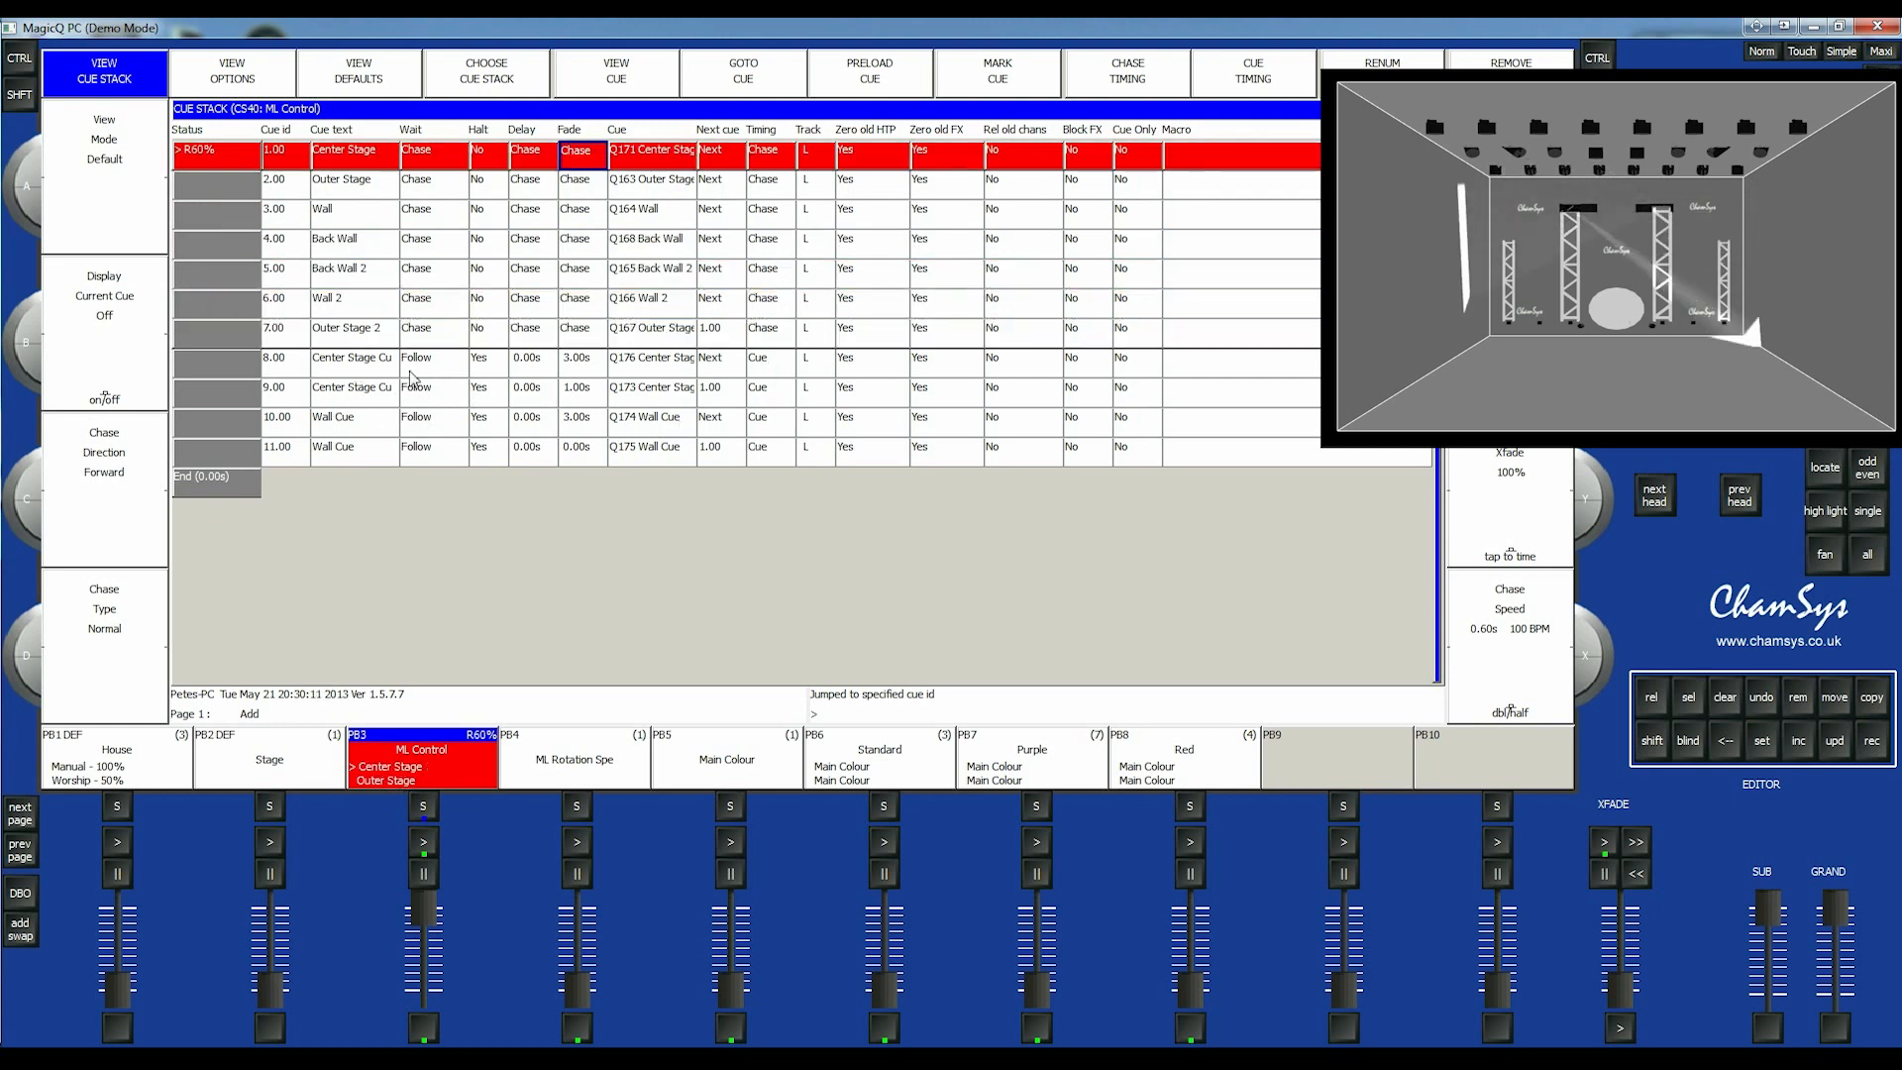
click(363, 430)
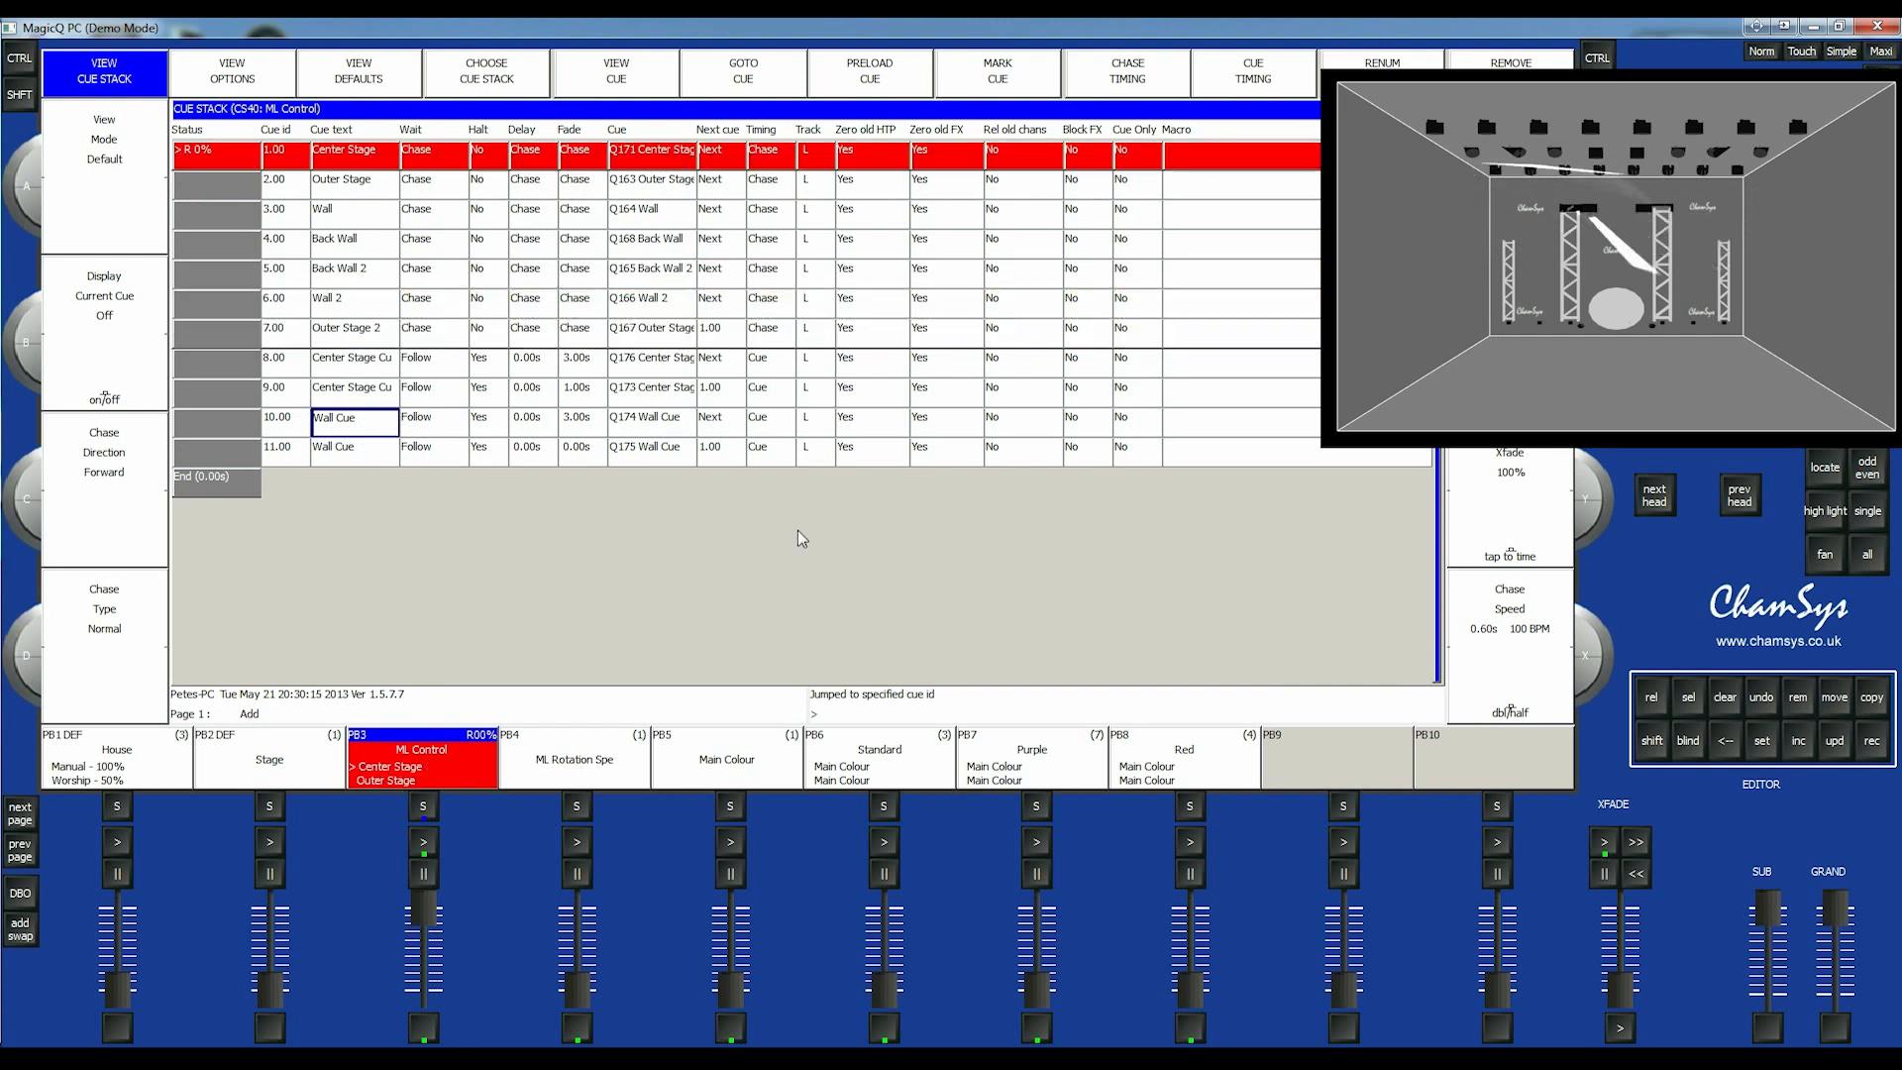
click(758, 77)
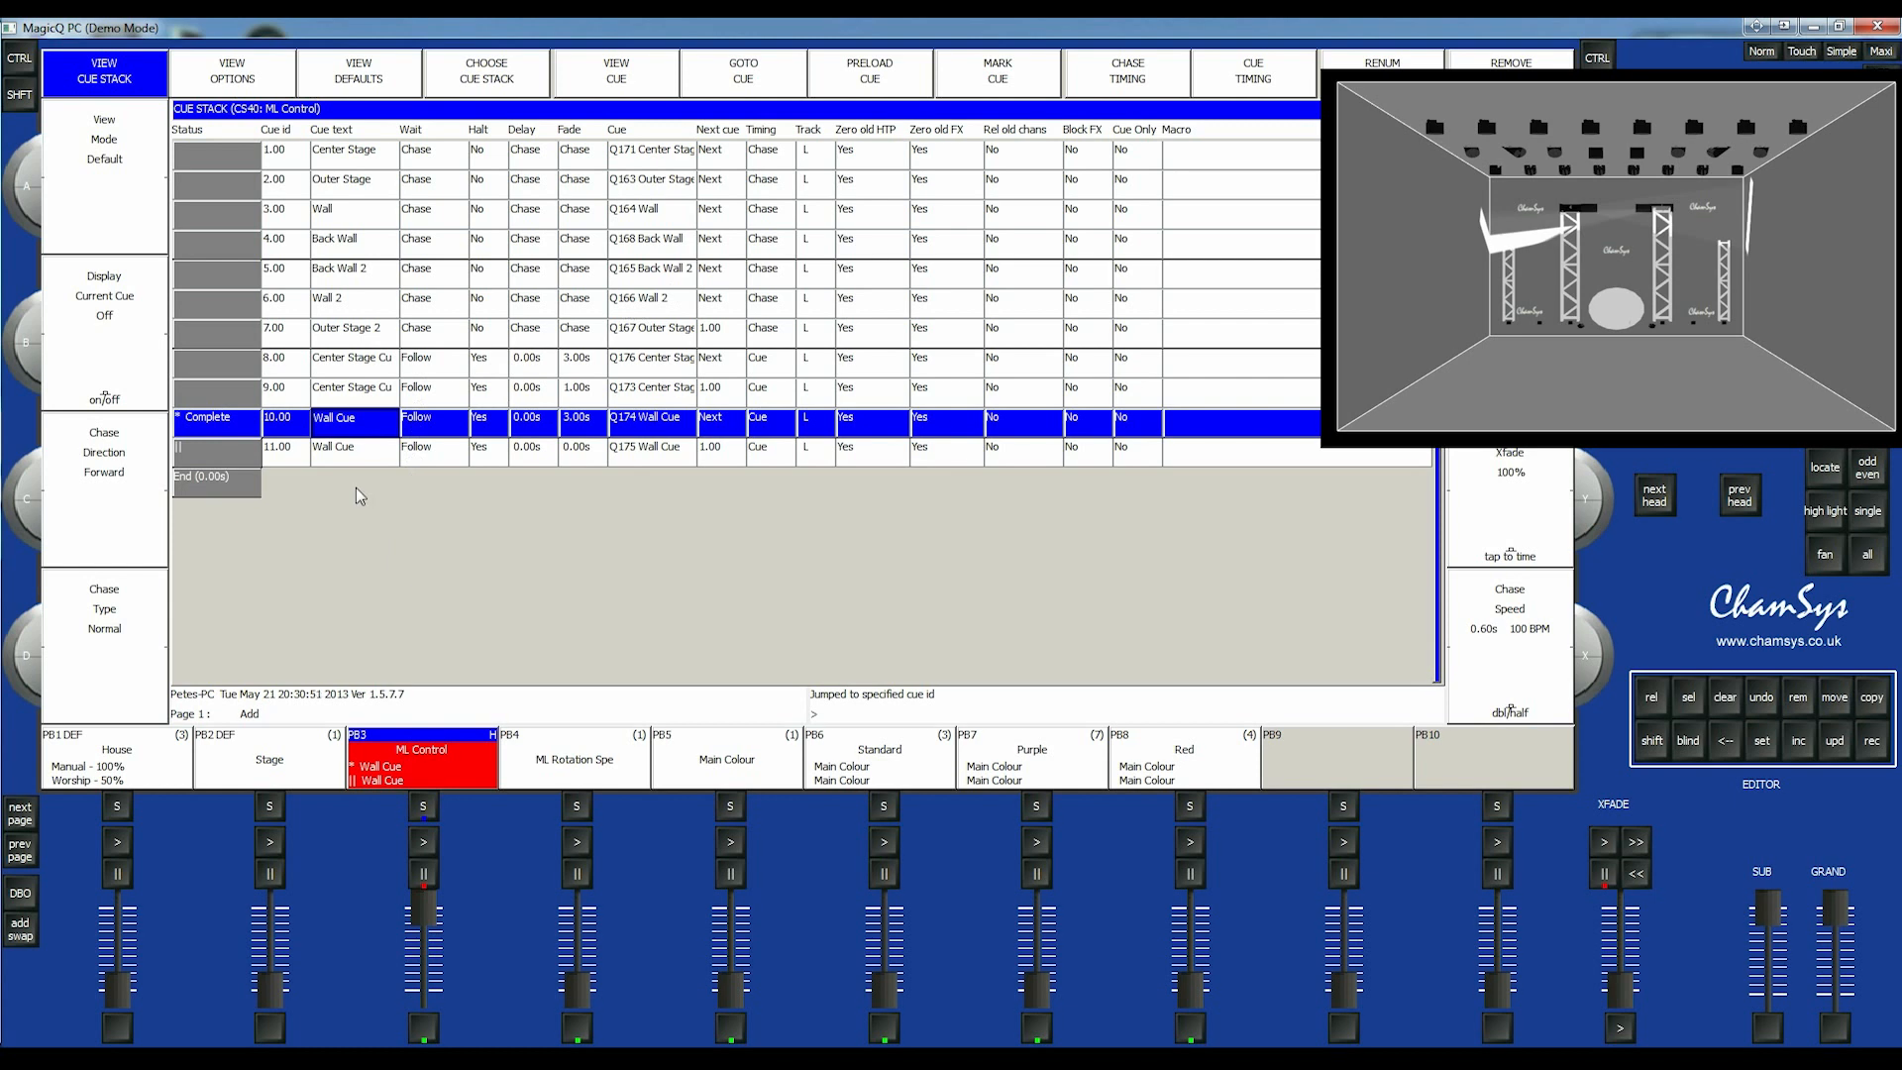
- Release ML Control on PB3, raise it slightly to jump to Wall Cue 10.00 at low level, and bring it to full
drag(428, 906, 426, 1006)
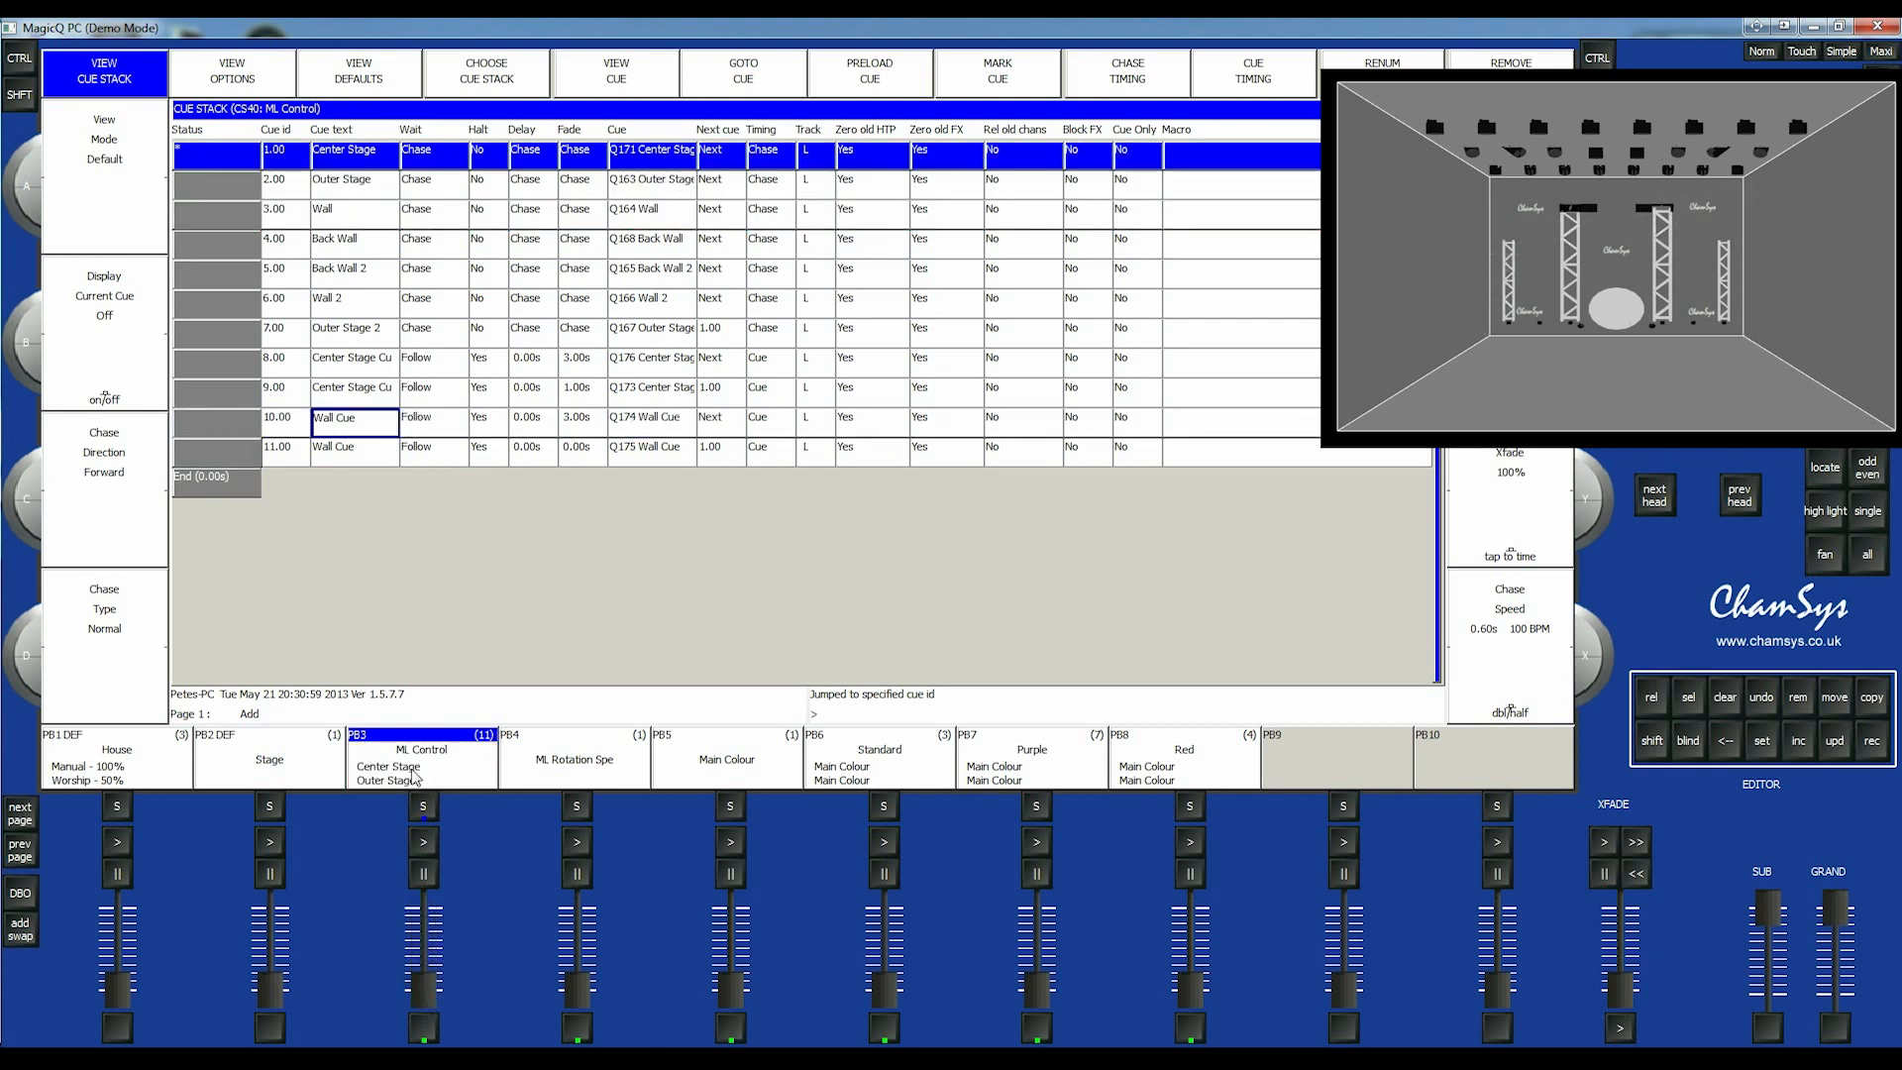
drag(431, 1005, 433, 971)
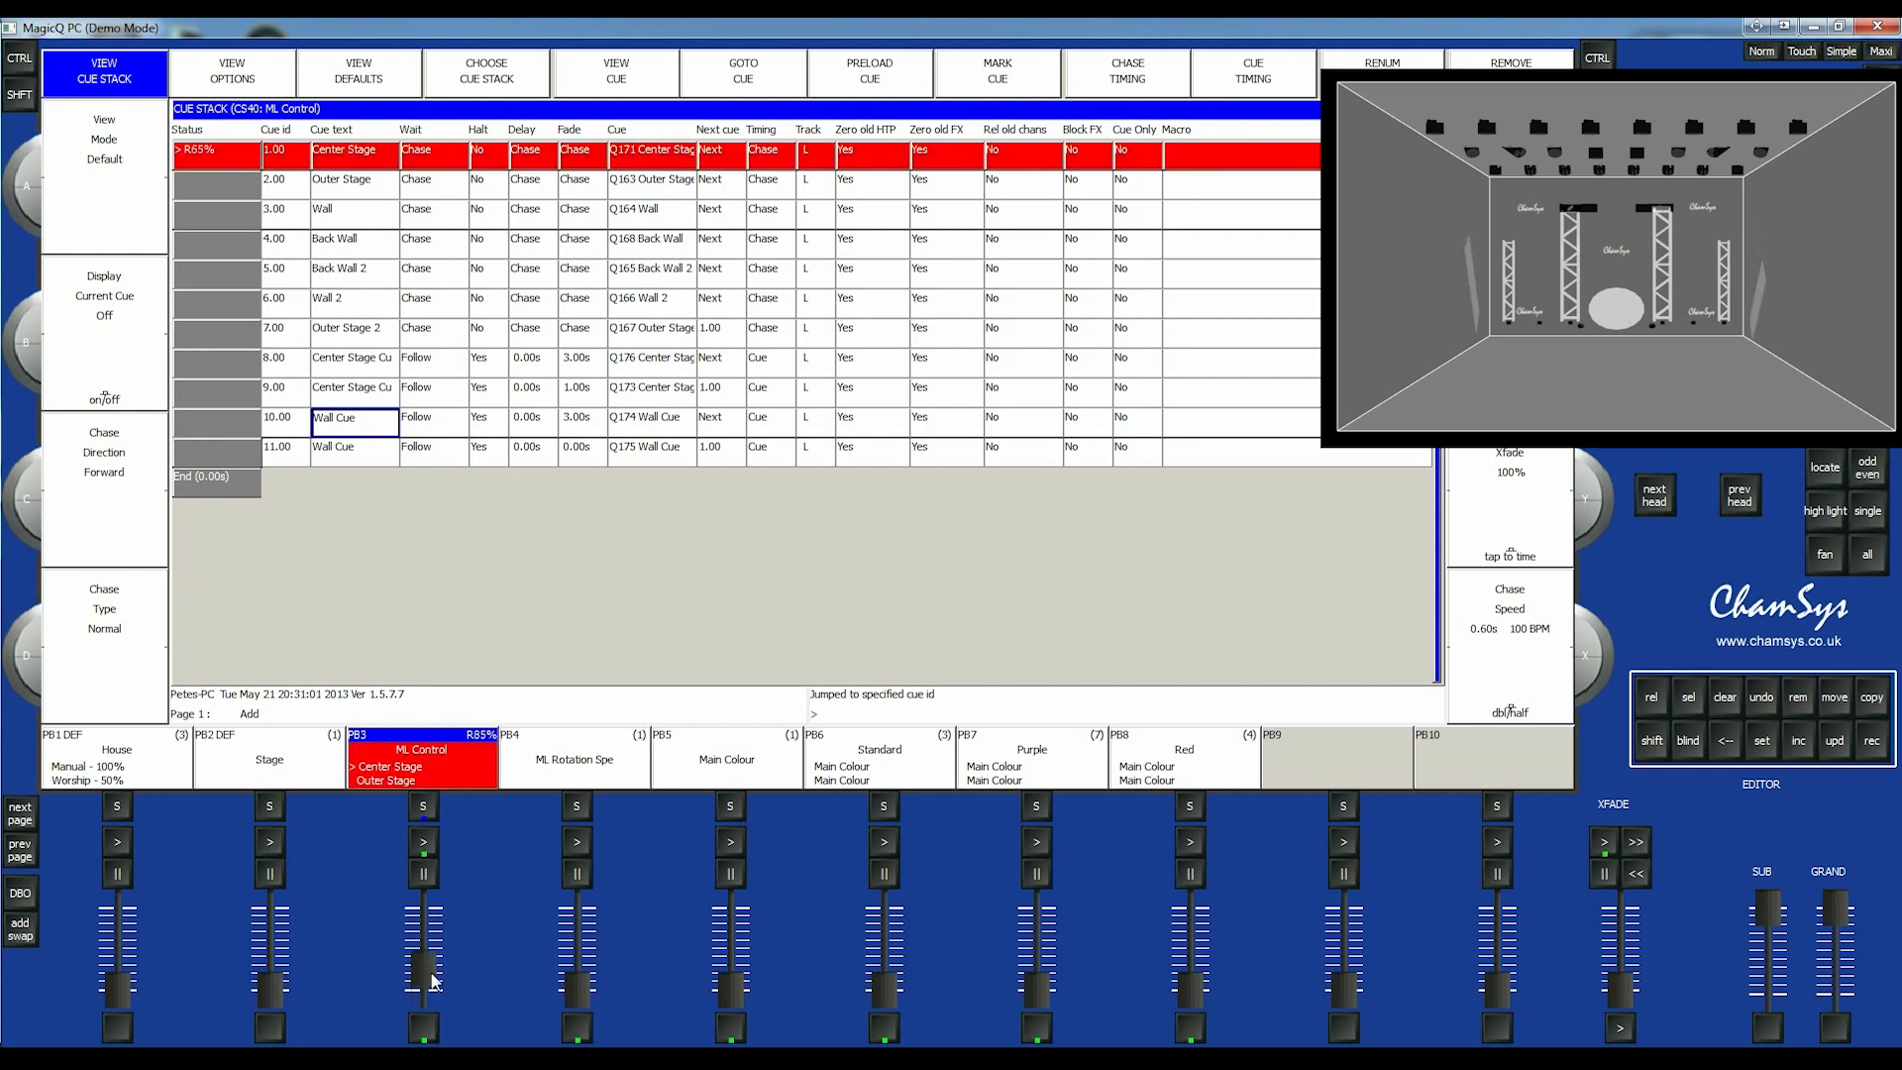
click(368, 425)
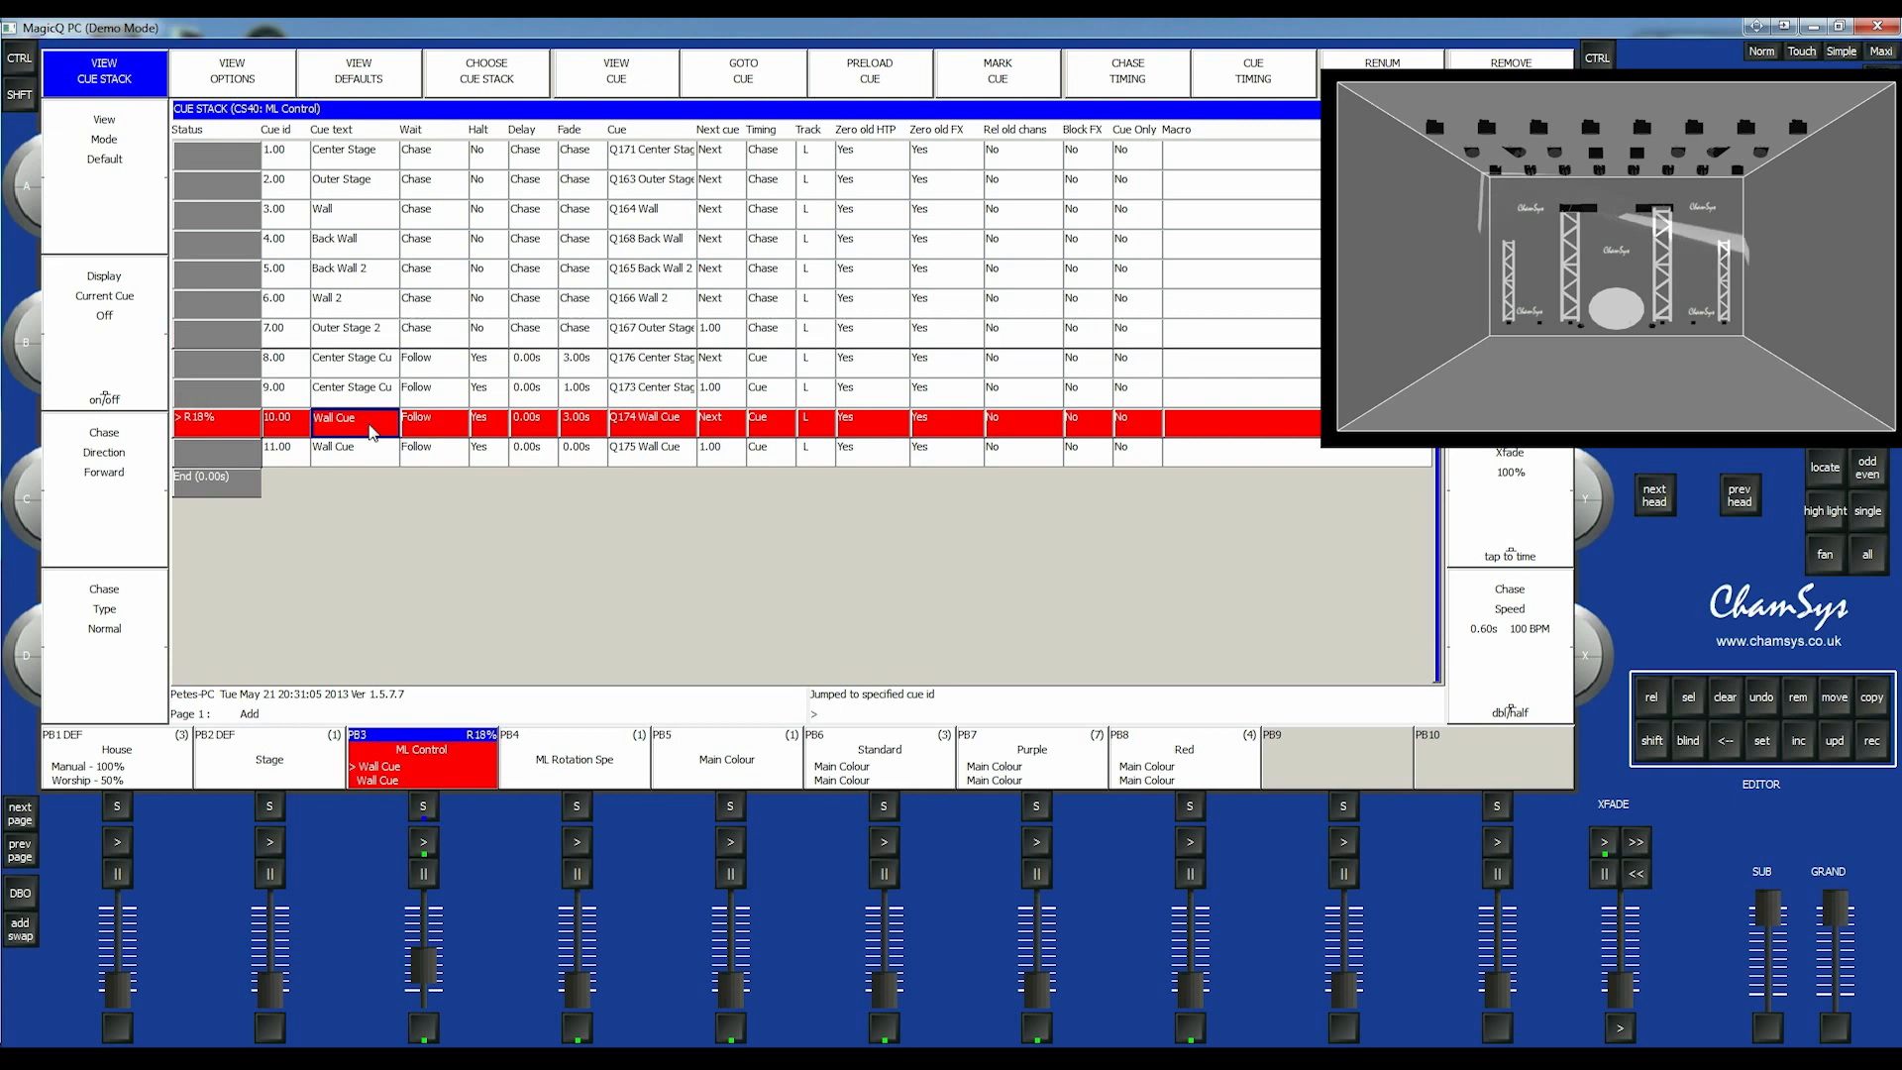
drag(424, 969, 426, 913)
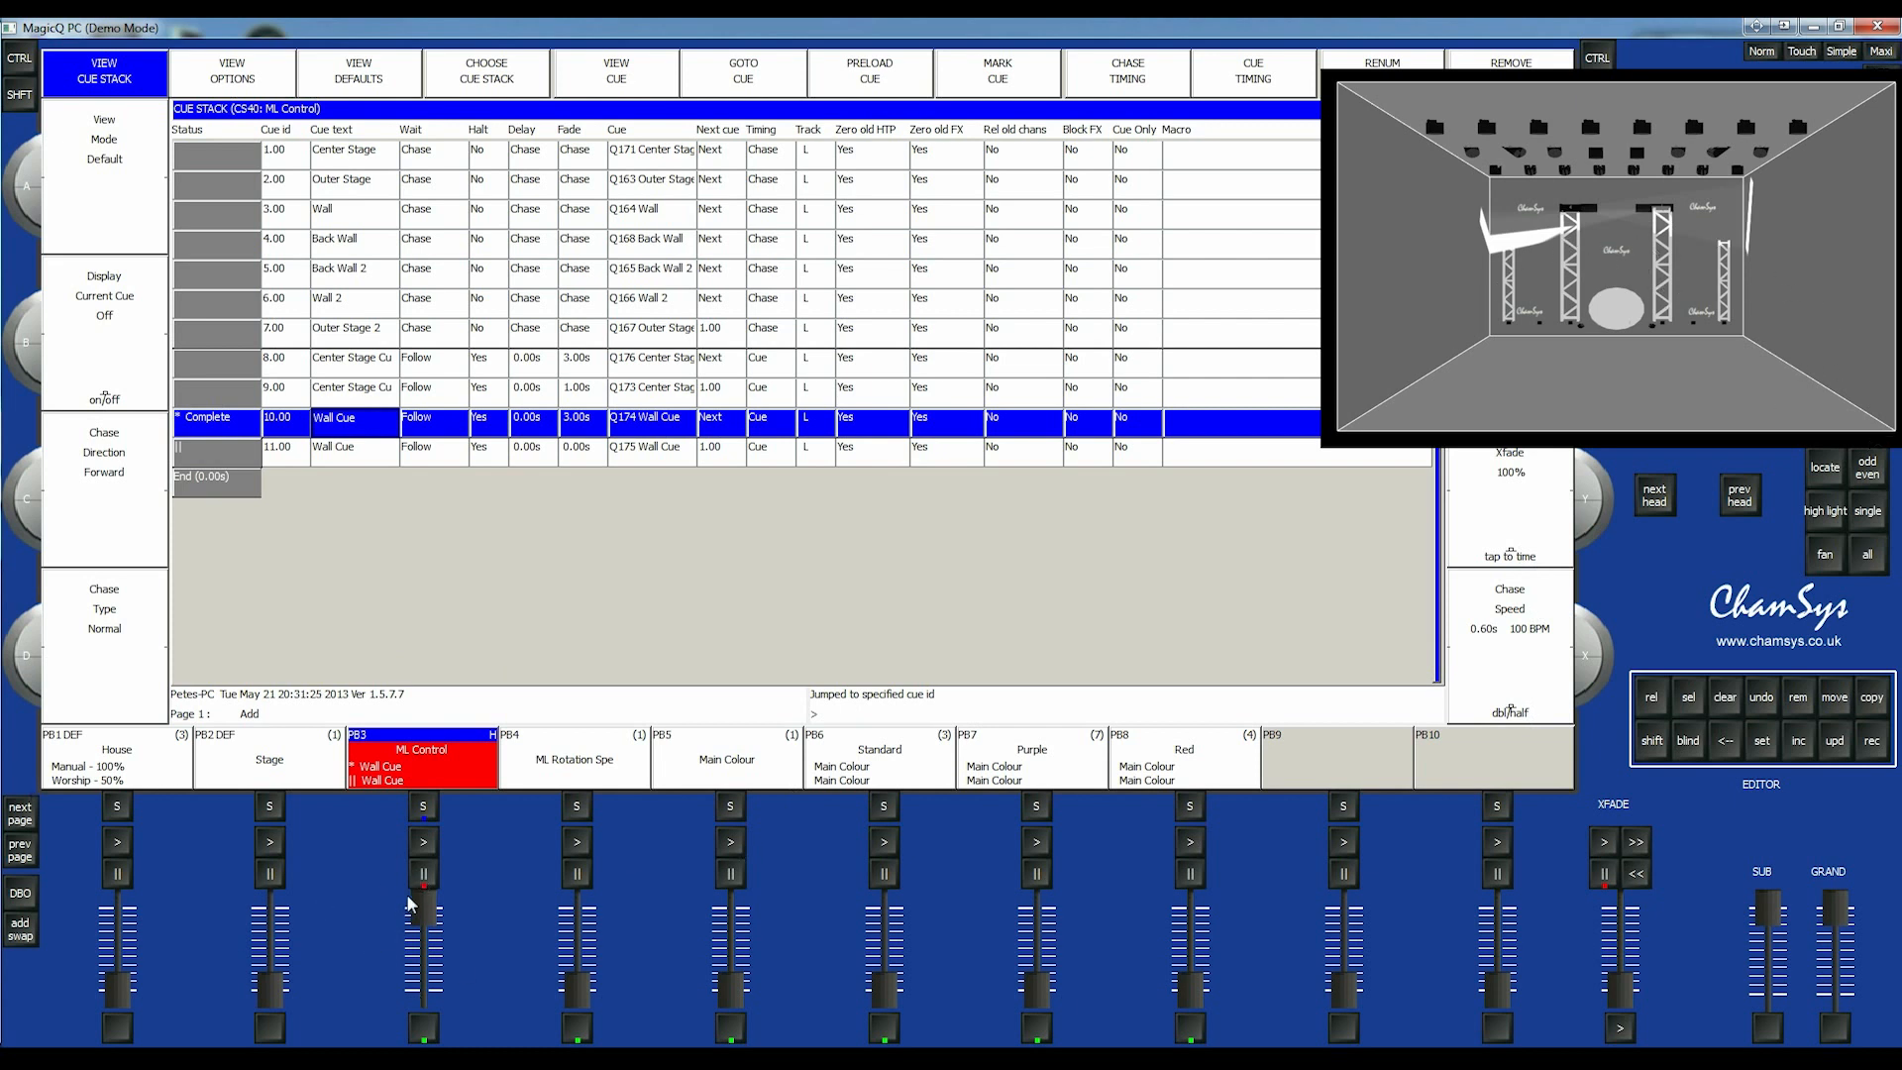
- Jump ML Control to the Center Stage cue 1.00 to run its chase, and return it to Wall Cue 10.00
click(349, 168)
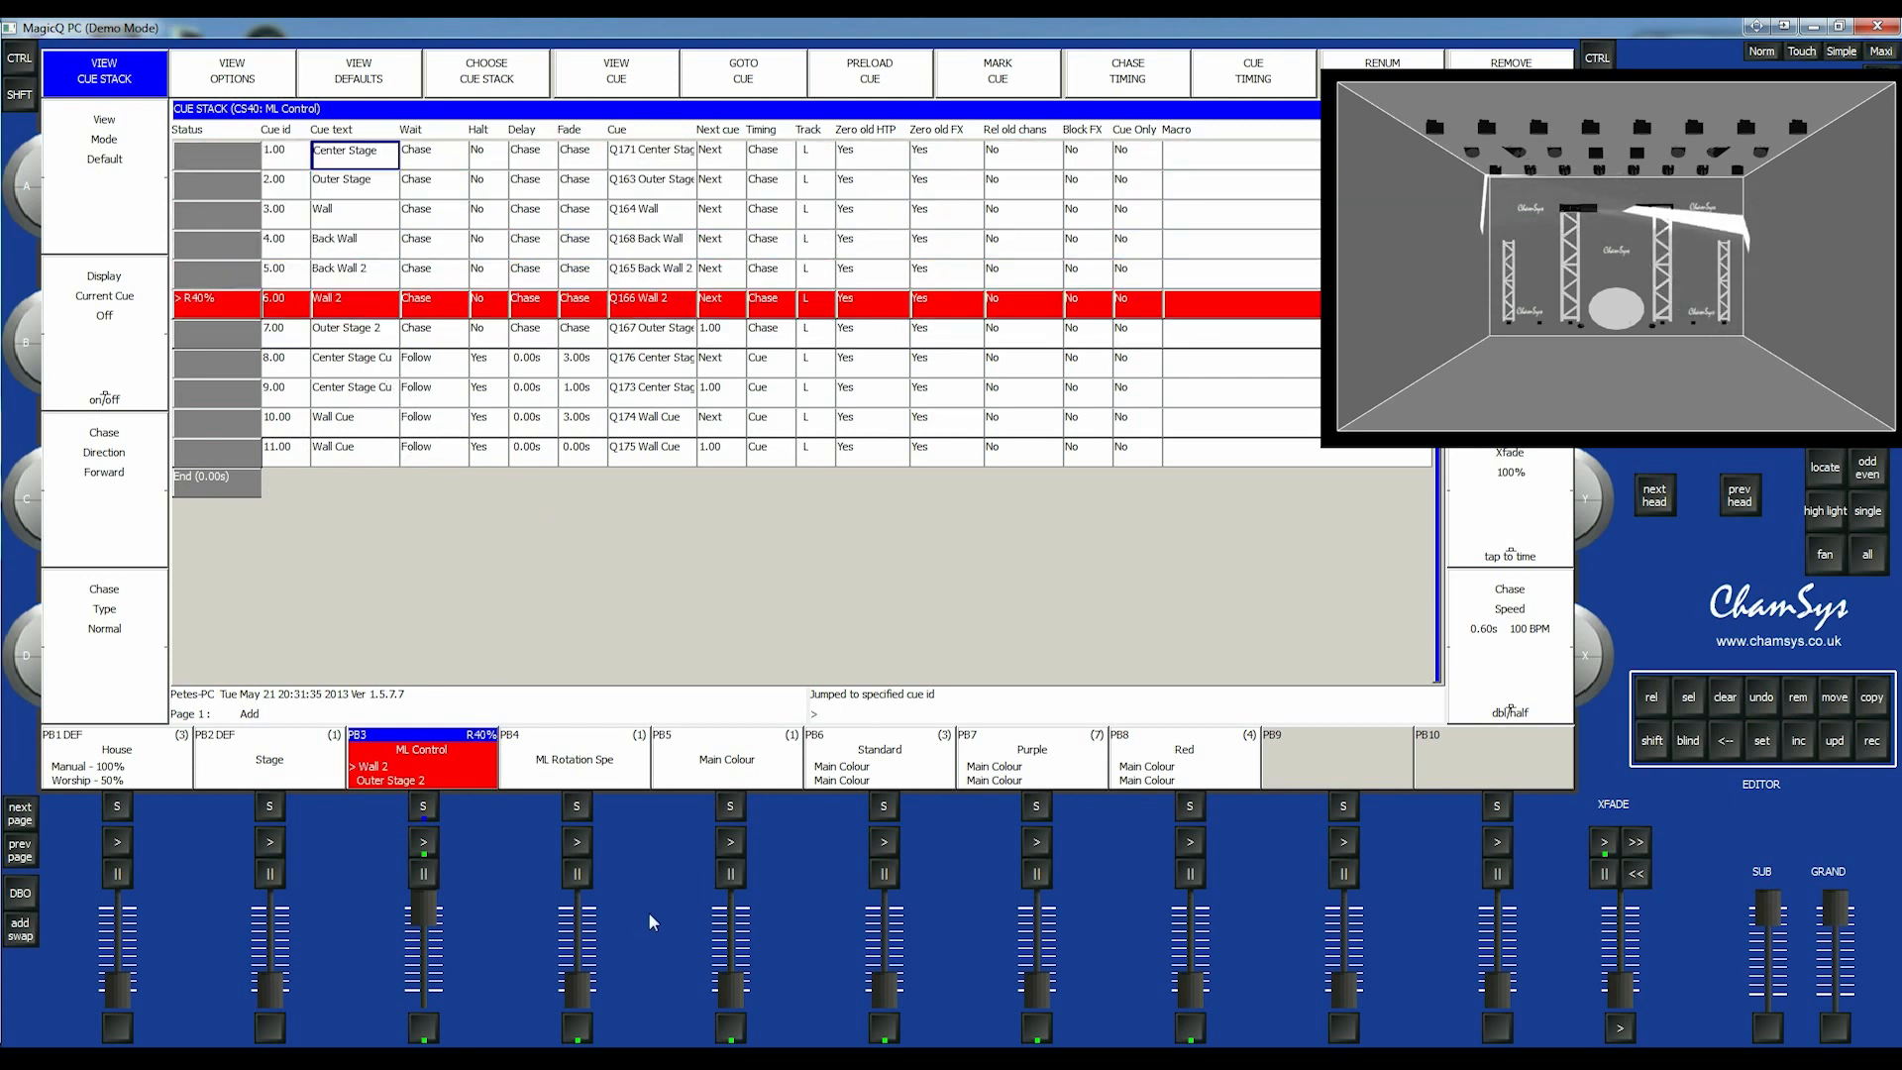
click(376, 435)
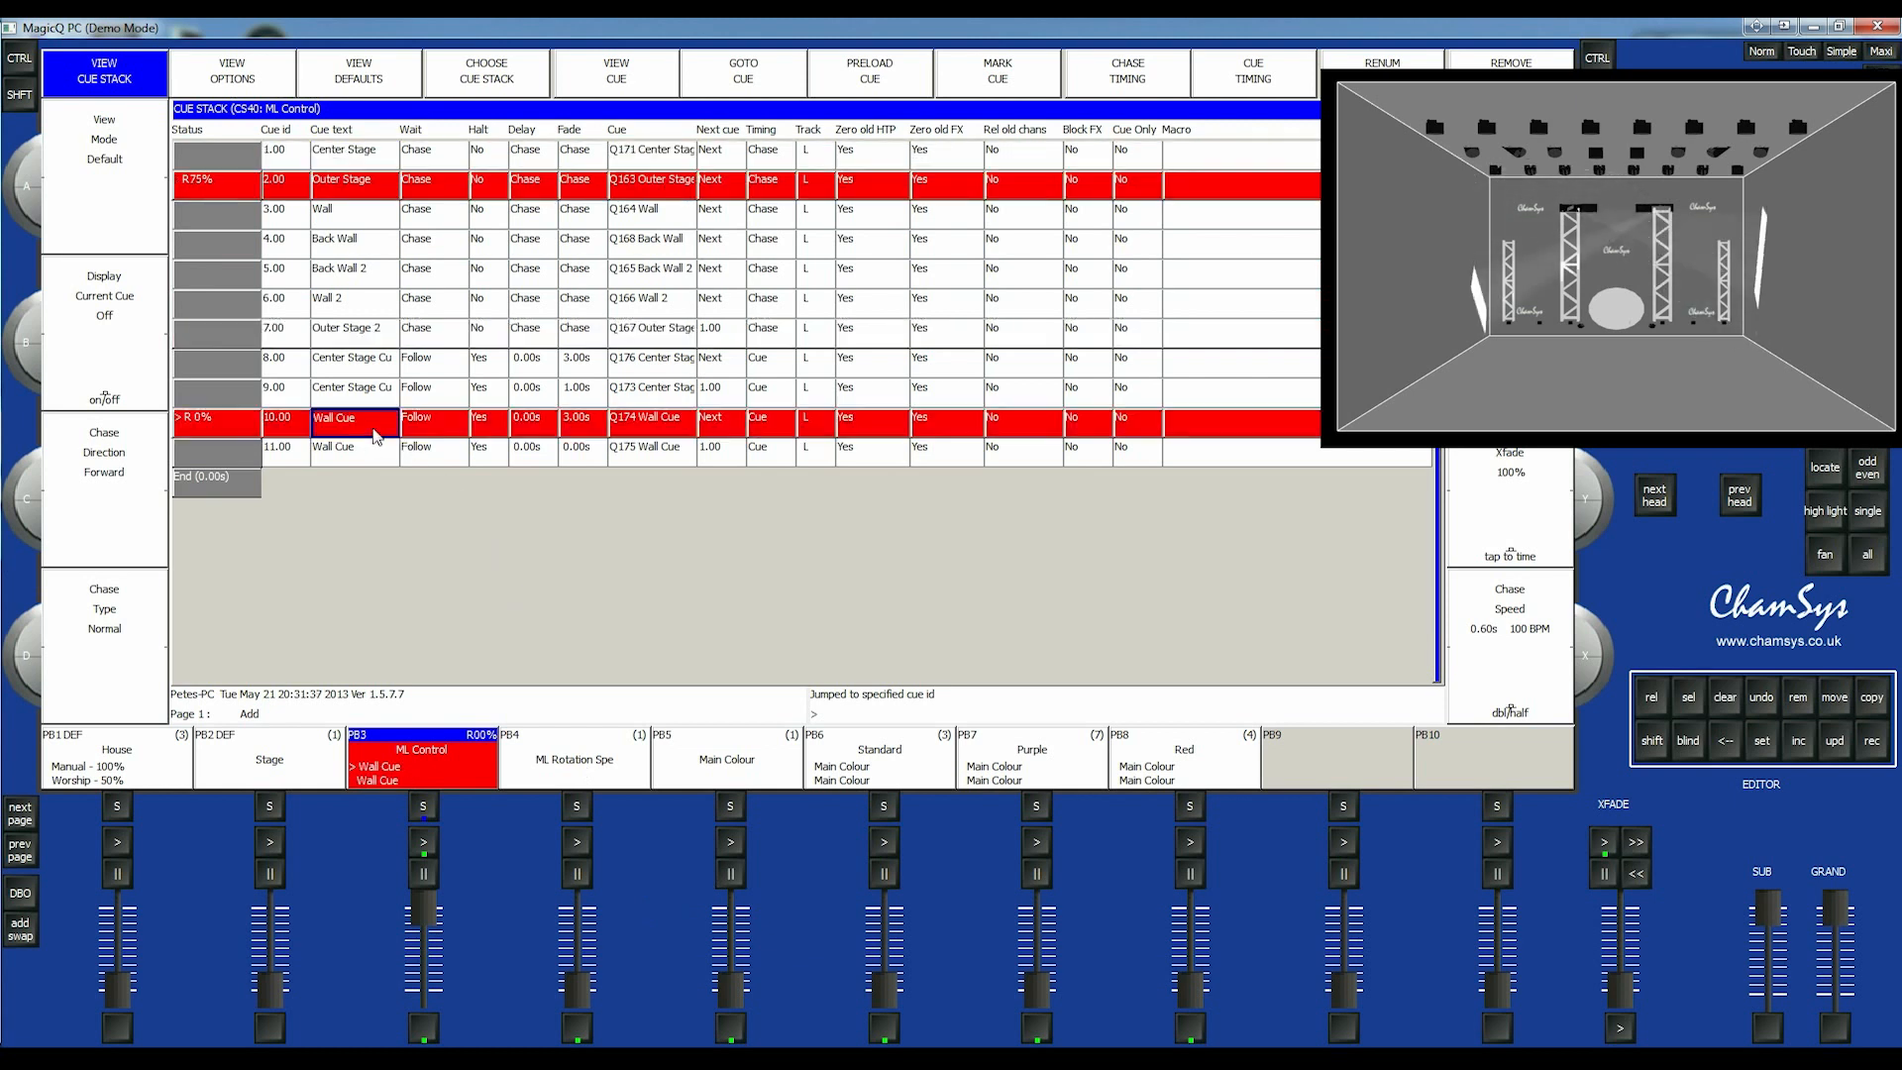
- Raise the ML Rotation Spe playback on PB4 slightly above zero while ML Control holds its wall cue
drag(581, 996, 581, 978)
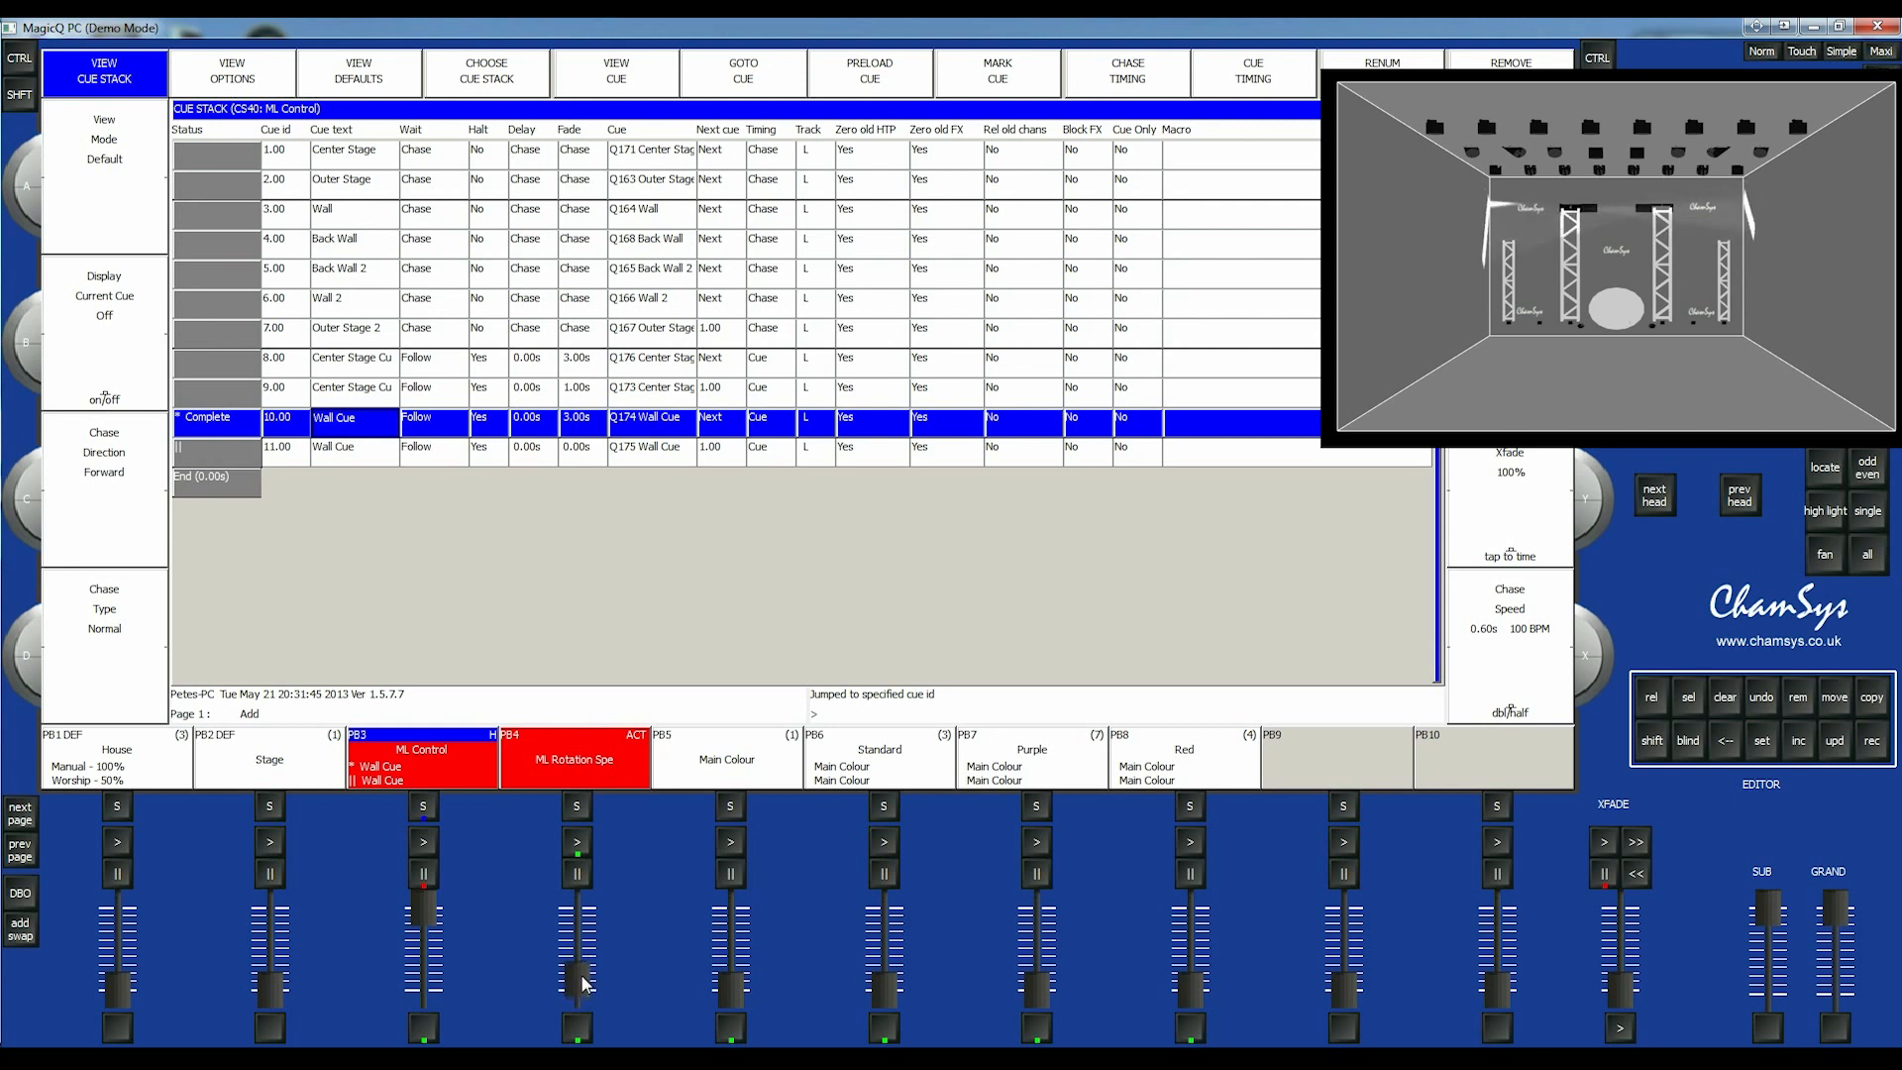
drag(582, 984, 585, 983)
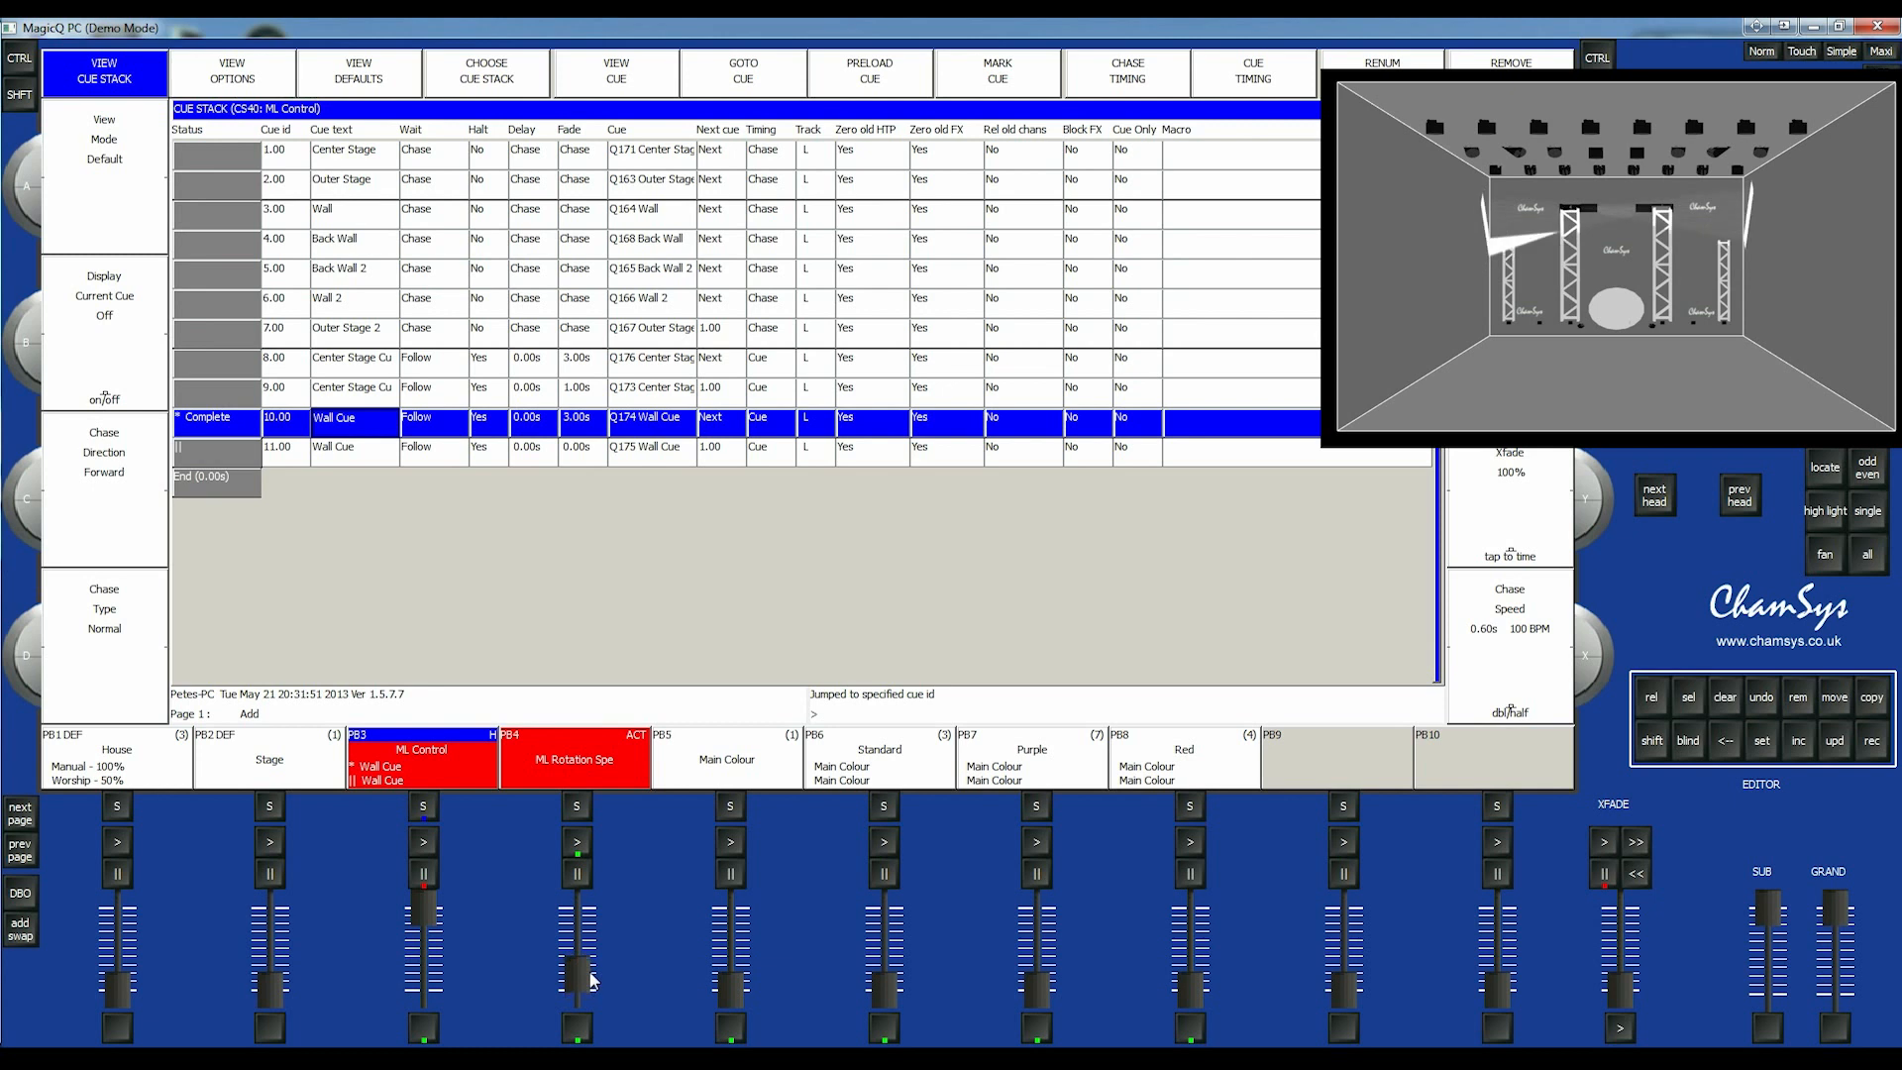
- Raise the ML Rotation Spe playback on PB4 in stages up to full, and bring it back down to about half
drag(590, 966, 590, 962)
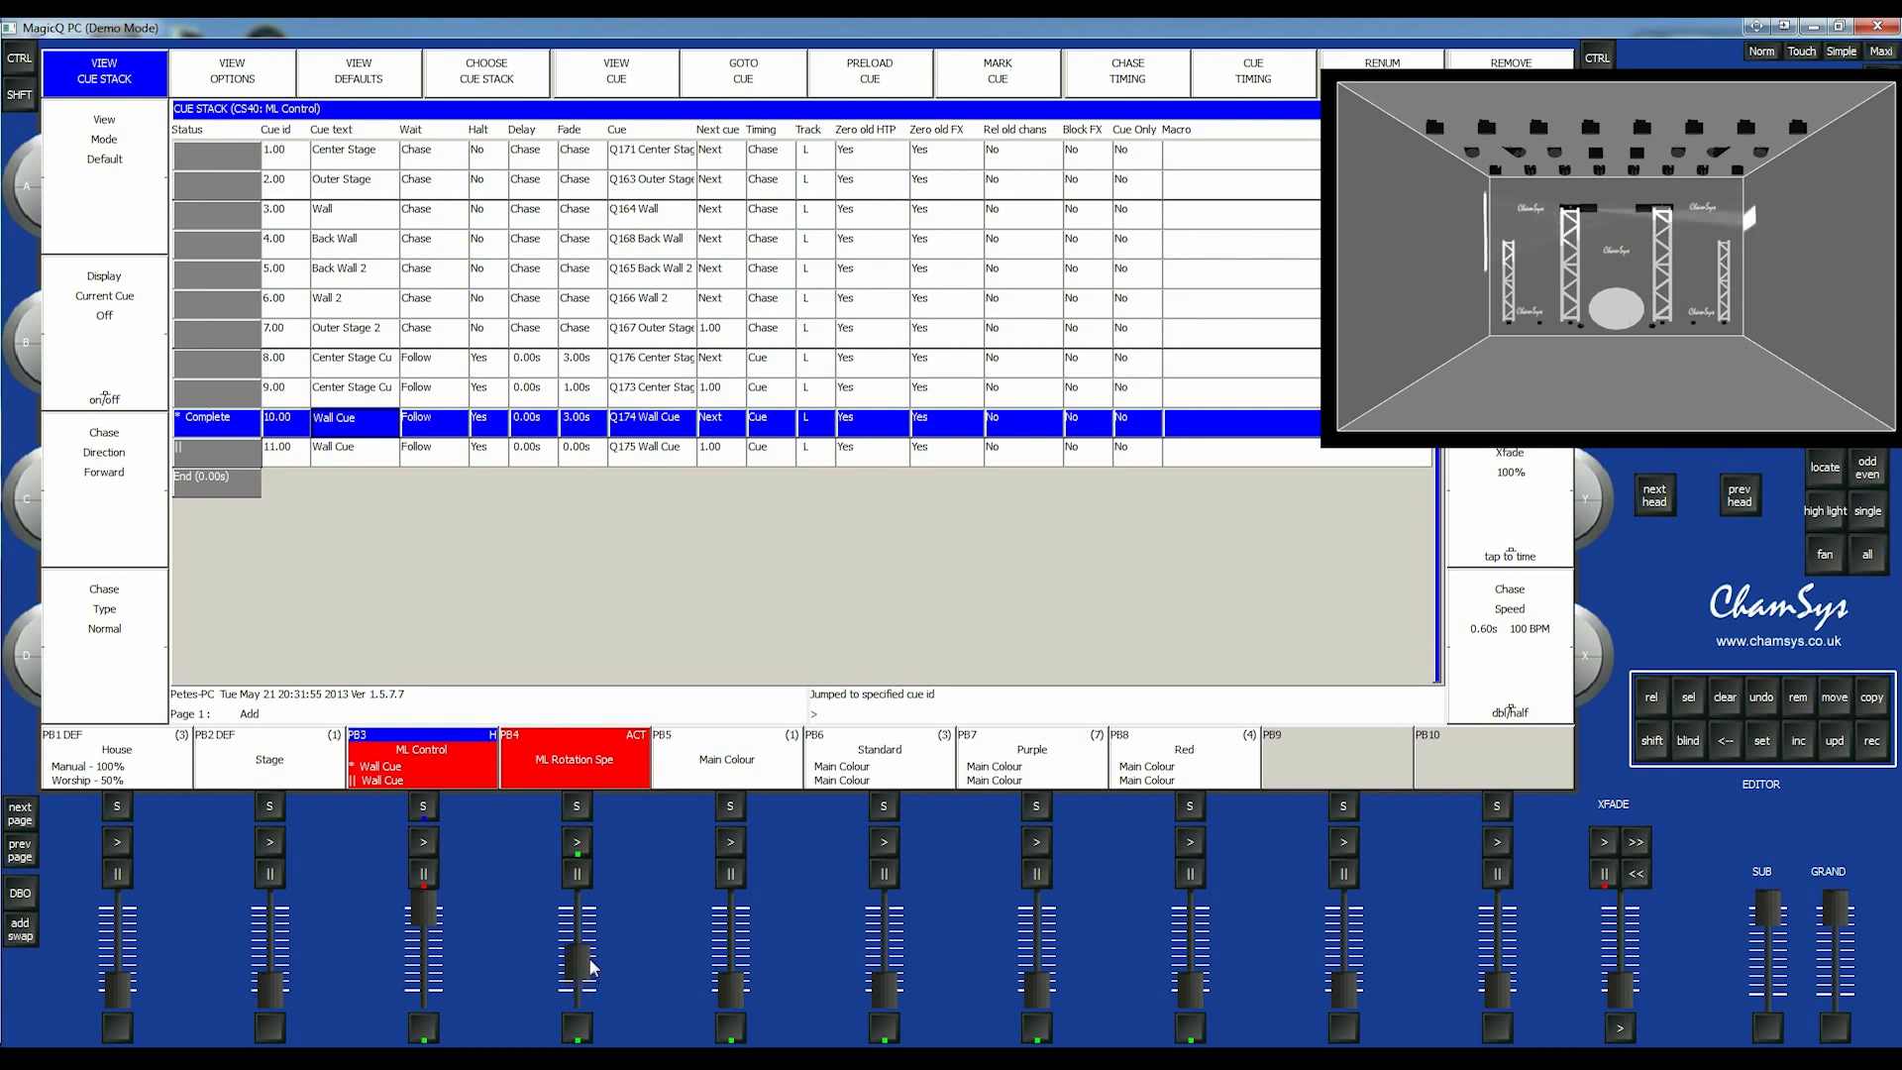
drag(589, 957, 589, 953)
drag(590, 951, 594, 907)
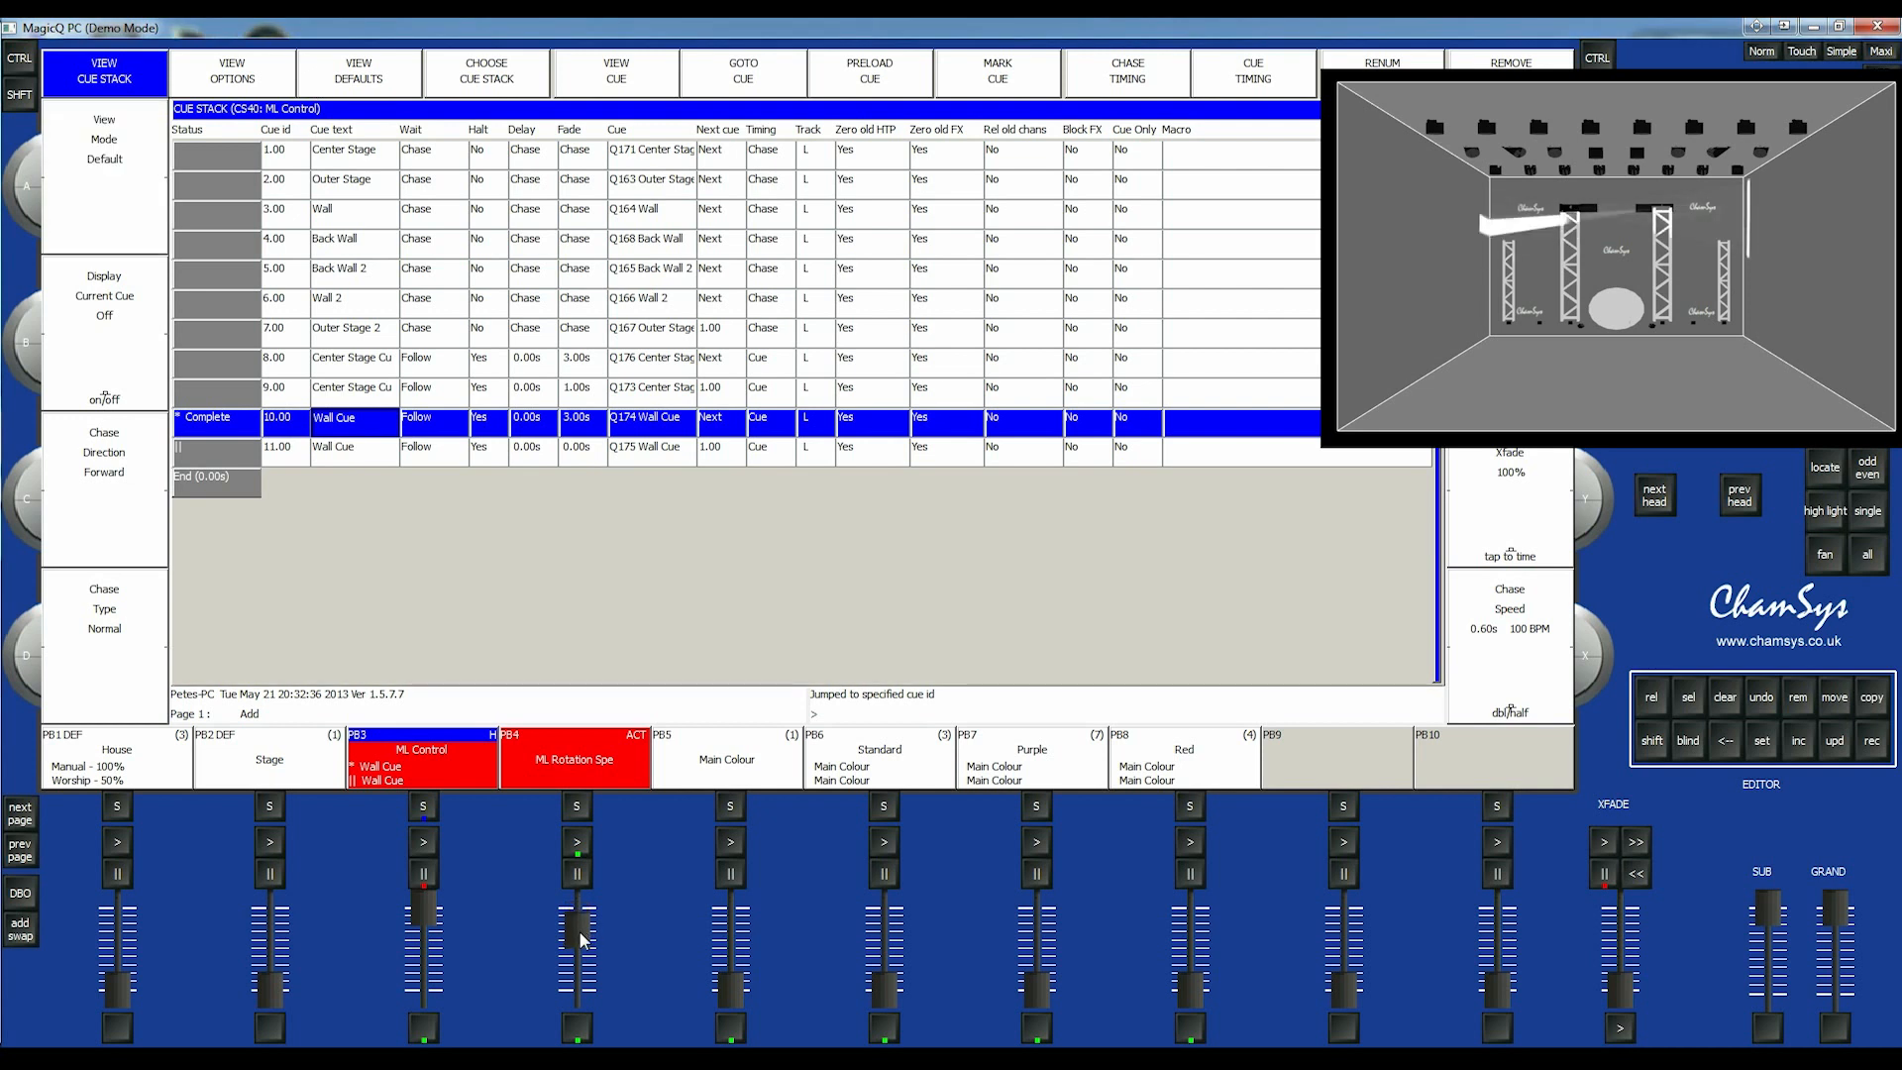
drag(580, 909, 580, 941)
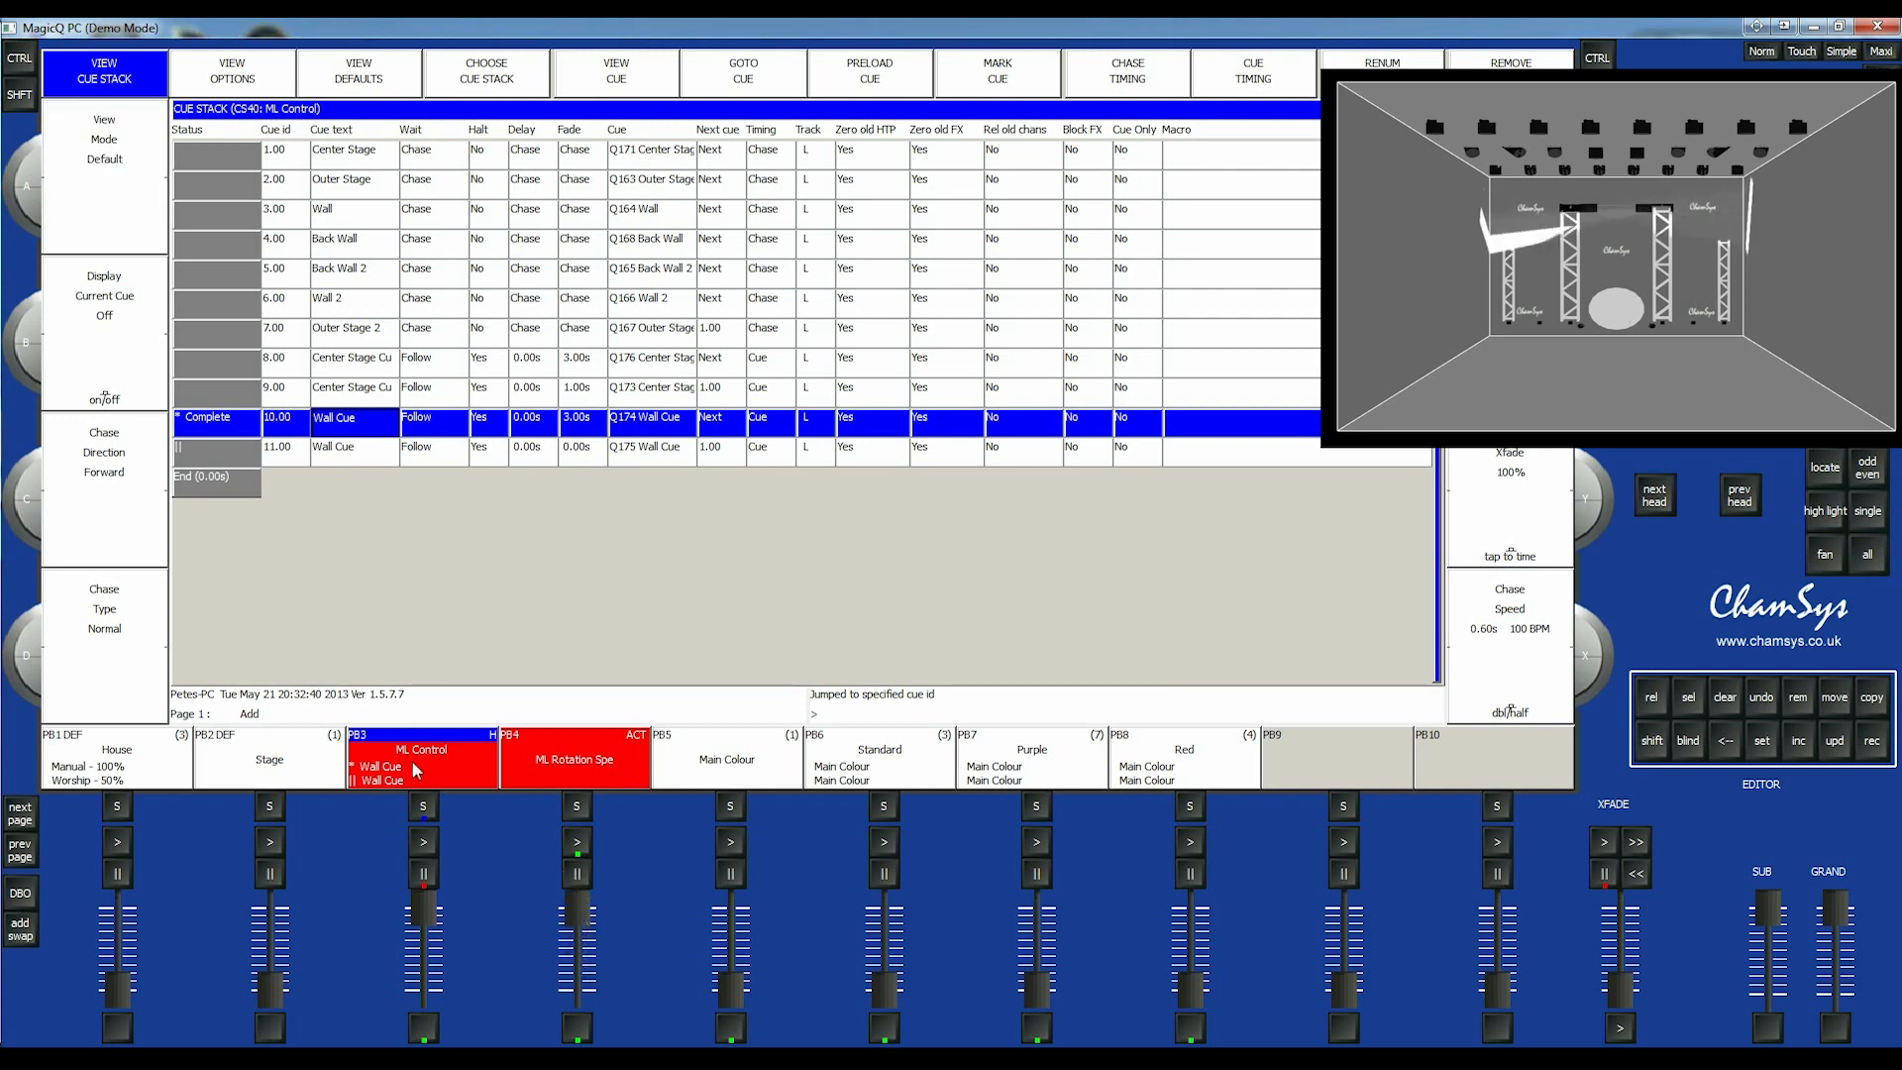
drag(584, 906, 590, 959)
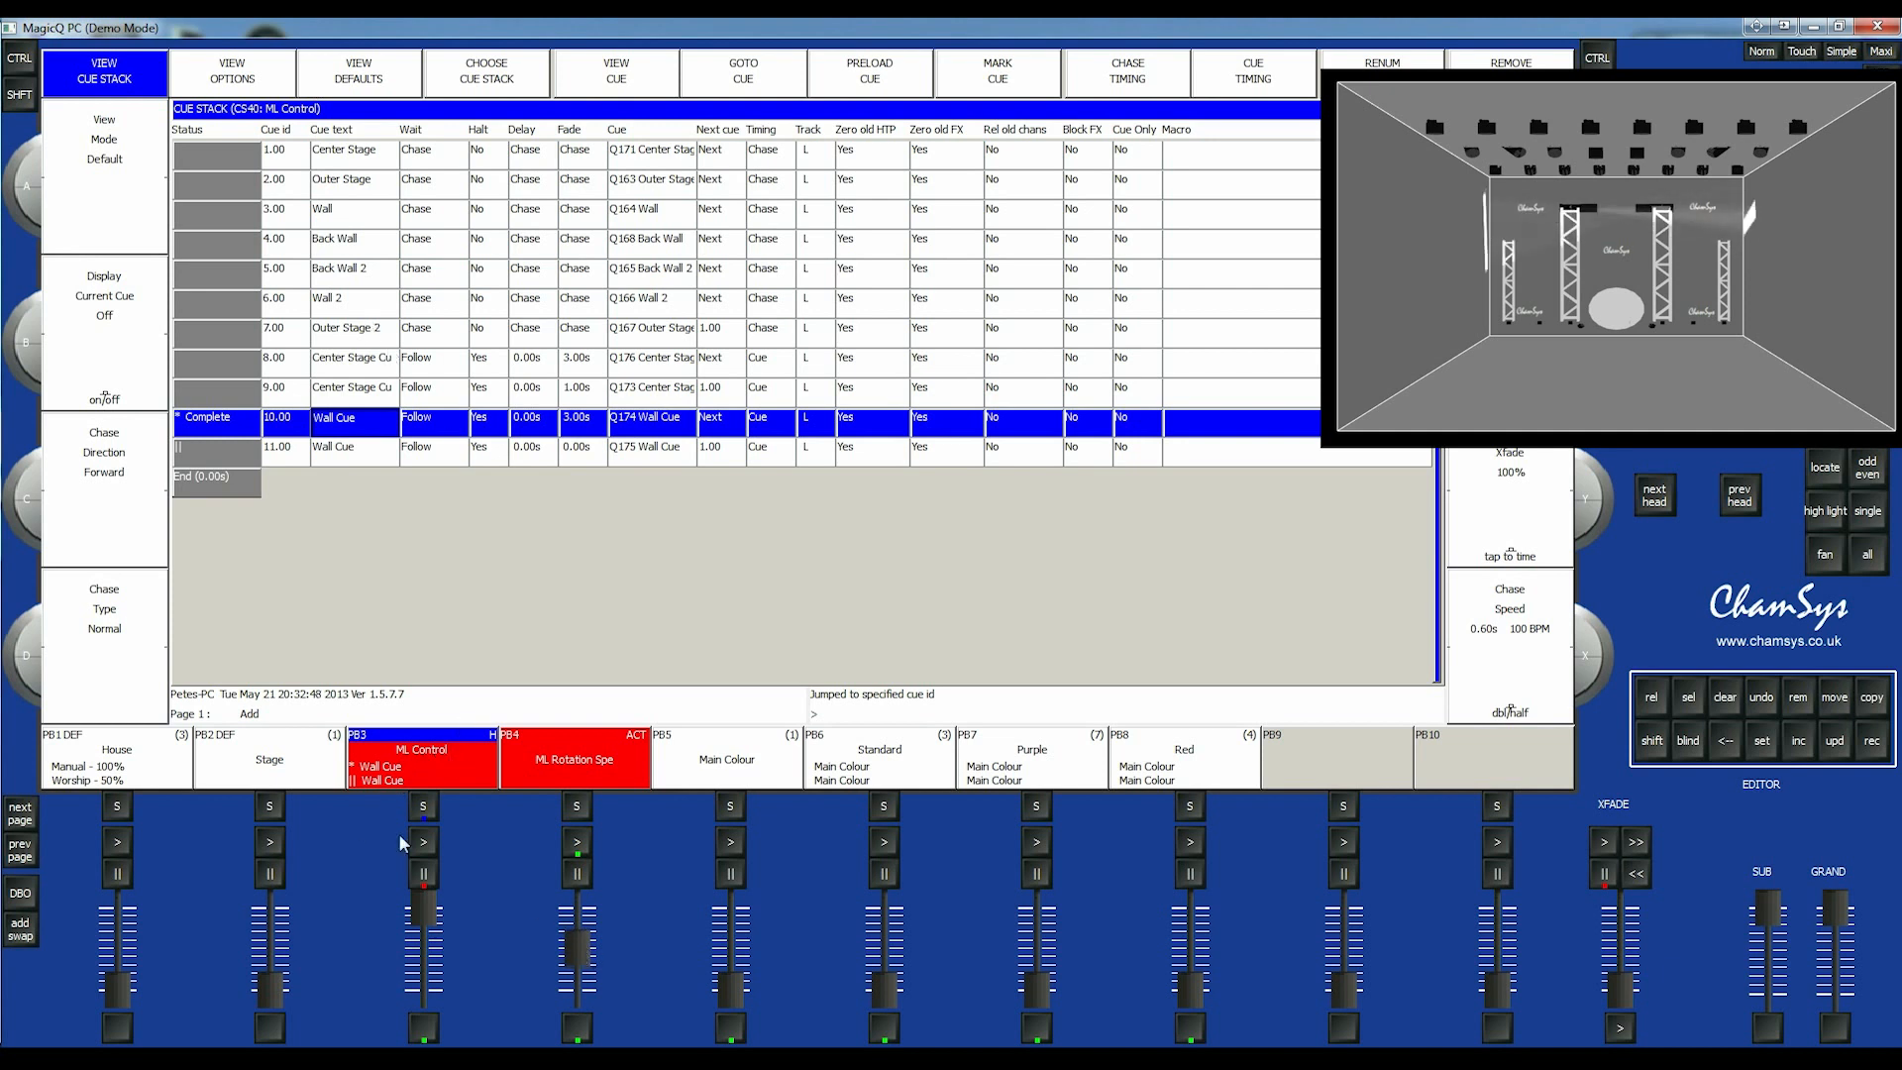
- Jump ML Control to Wall cue 3.00 to run its chase, and lower both ML Control and ML Rotation Spe to zero
click(378, 161)
click(362, 220)
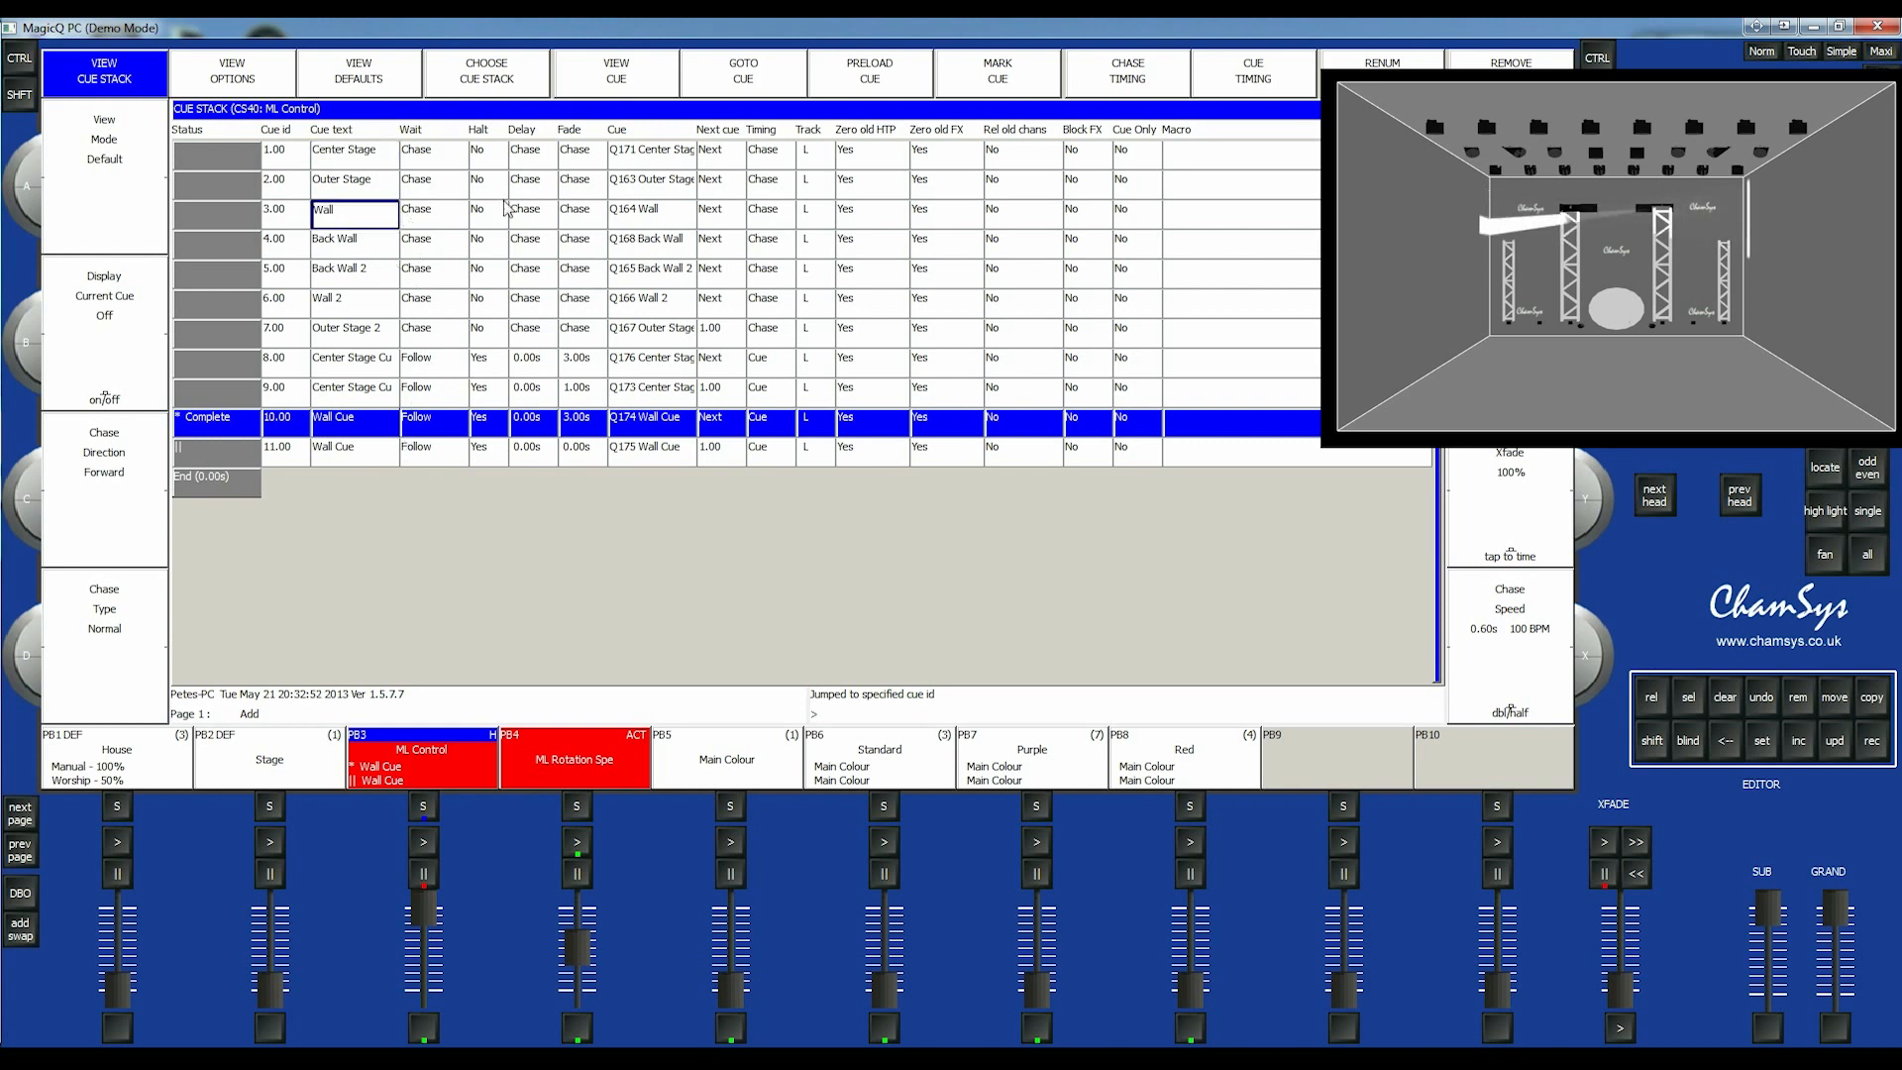
click(750, 75)
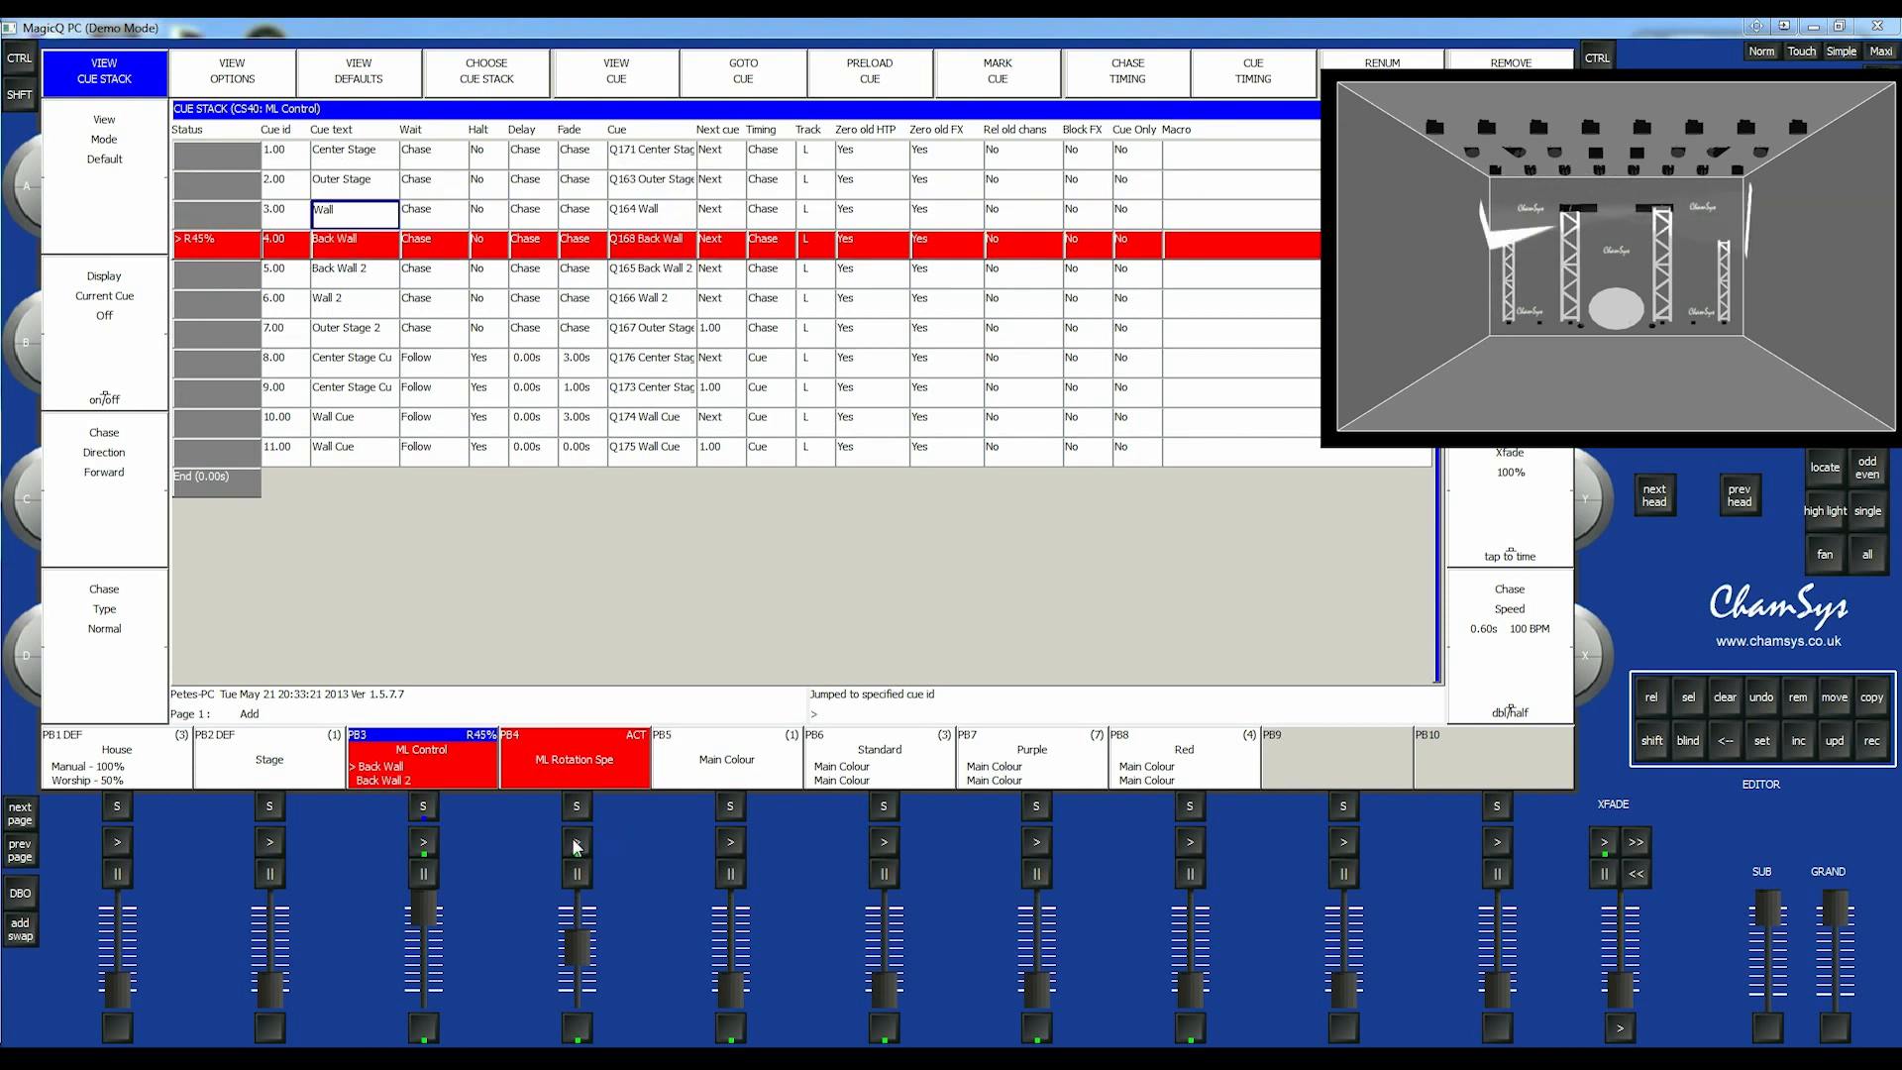
drag(423, 907, 433, 1030)
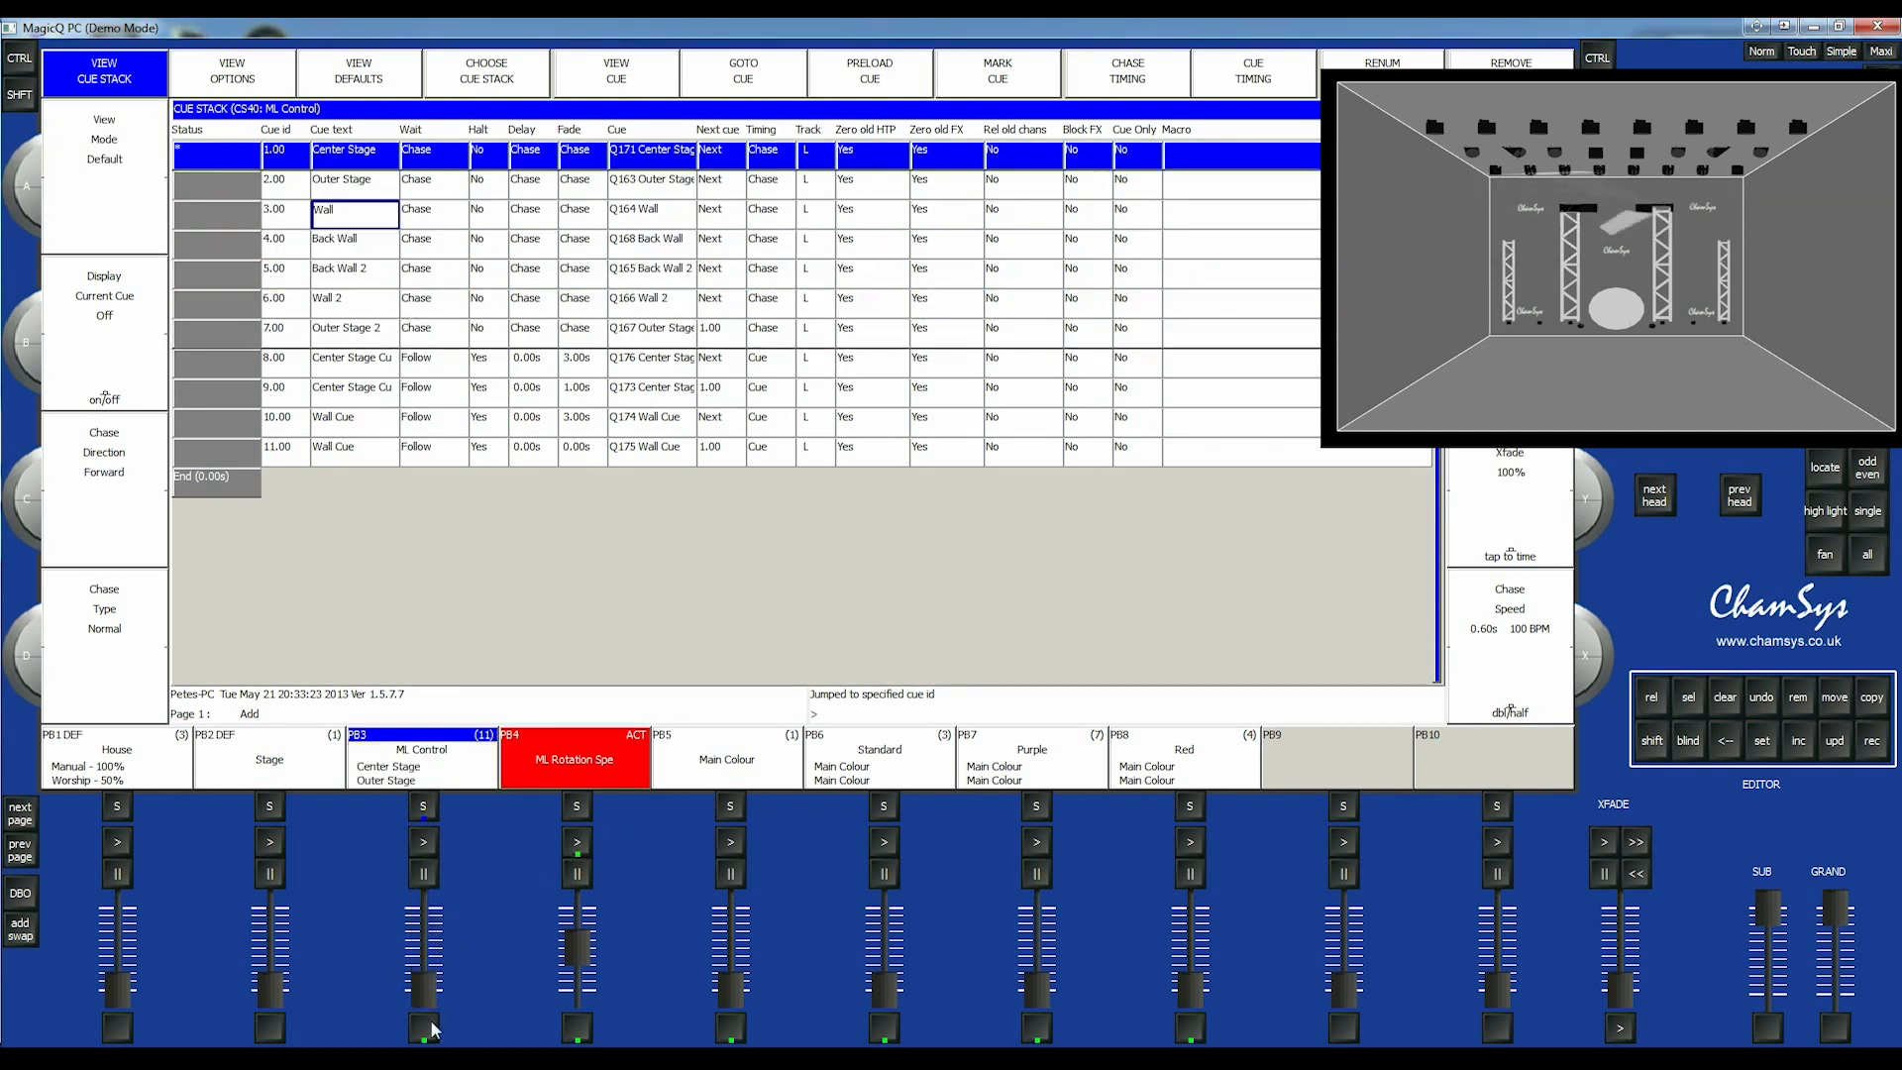
drag(577, 956, 582, 990)
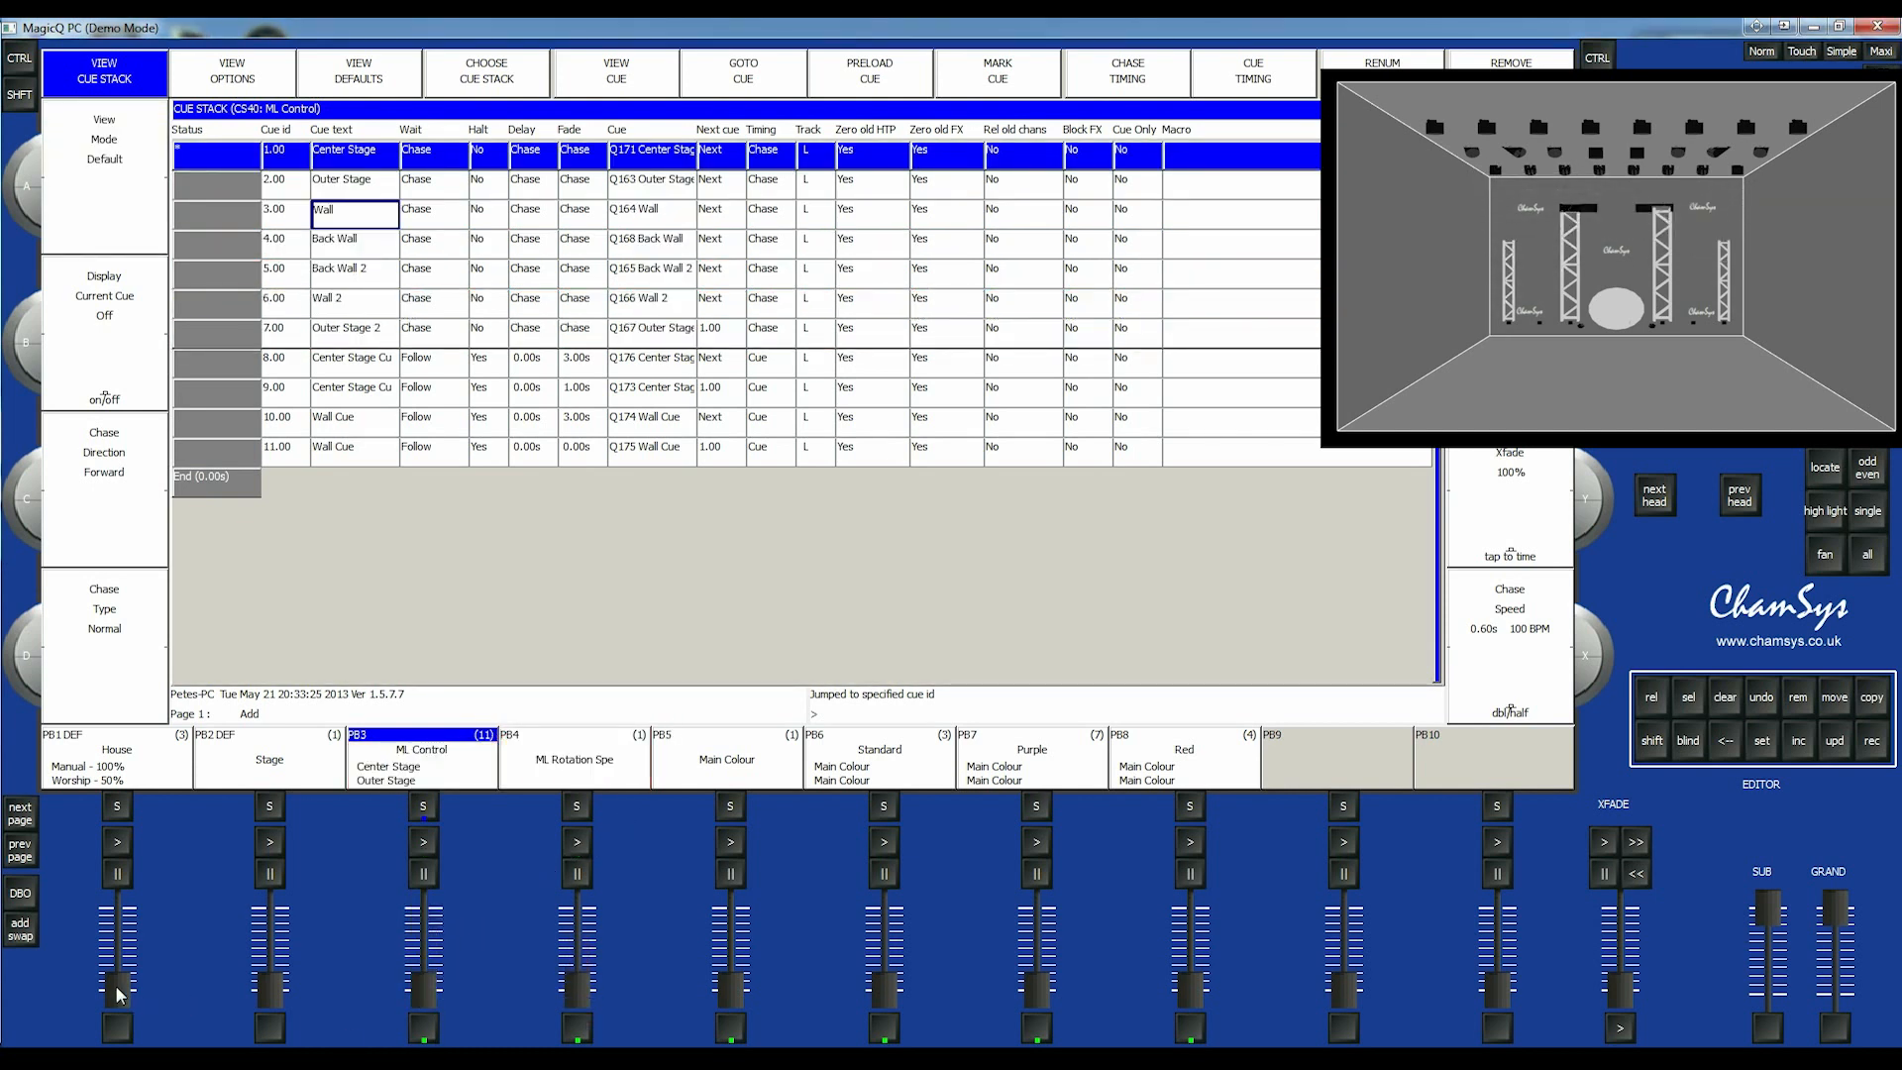
- Raise the House playback on PB1 to full and advance its cue stack through Worship - 50% and Normal - 75% back to Worship - 50%
drag(117, 996, 117, 901)
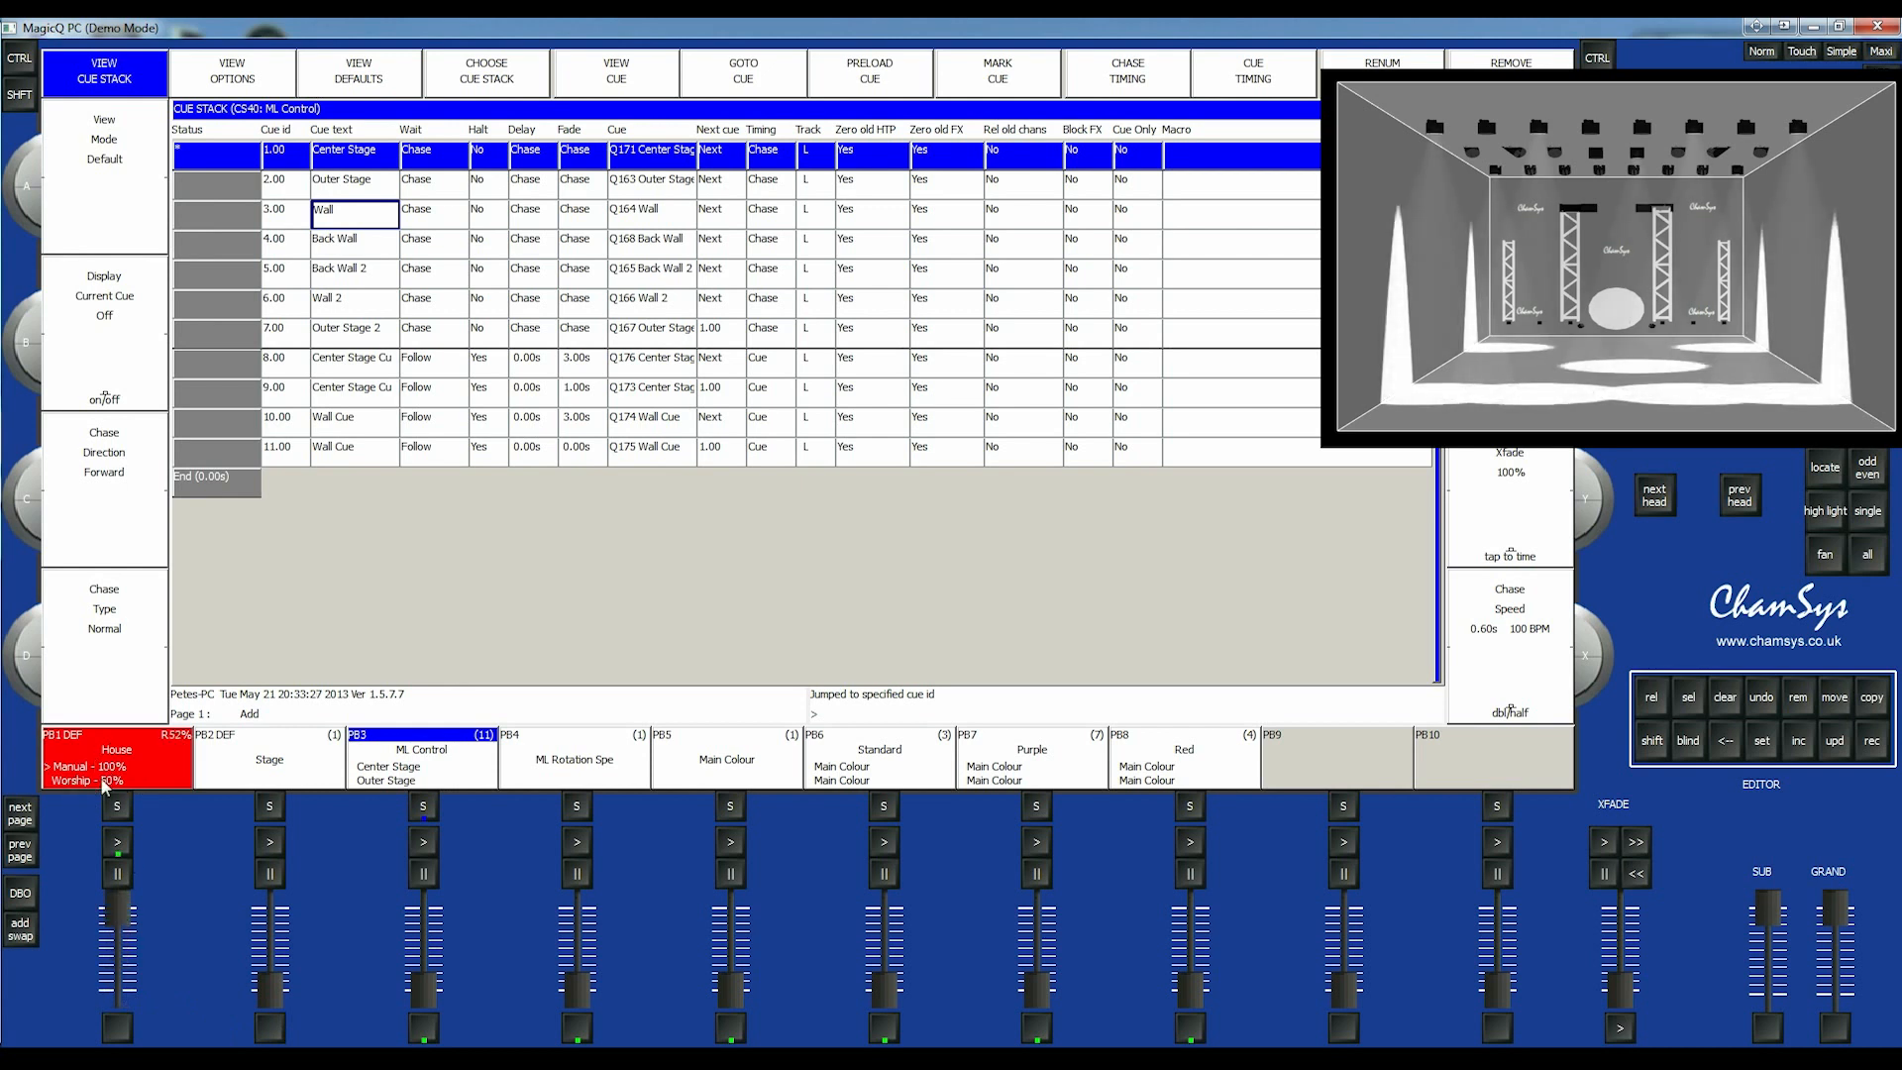
click(117, 805)
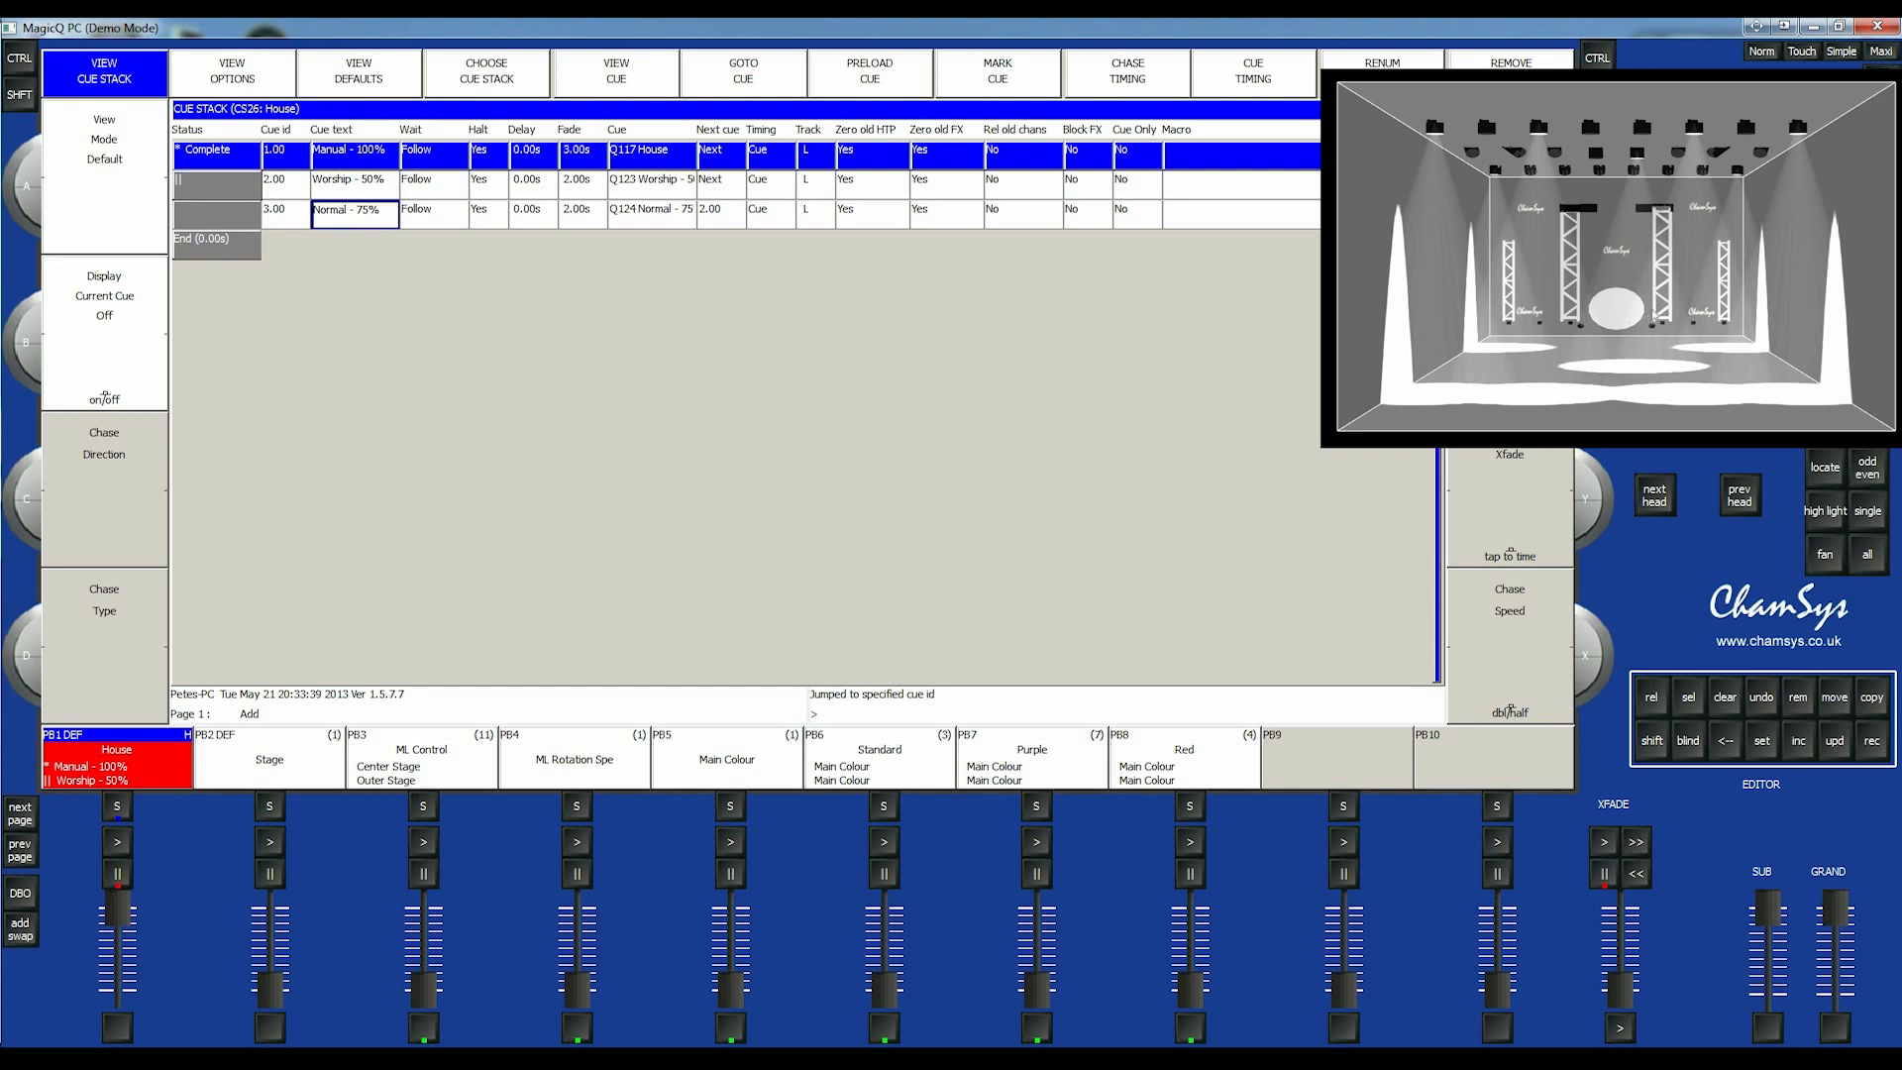
click(119, 843)
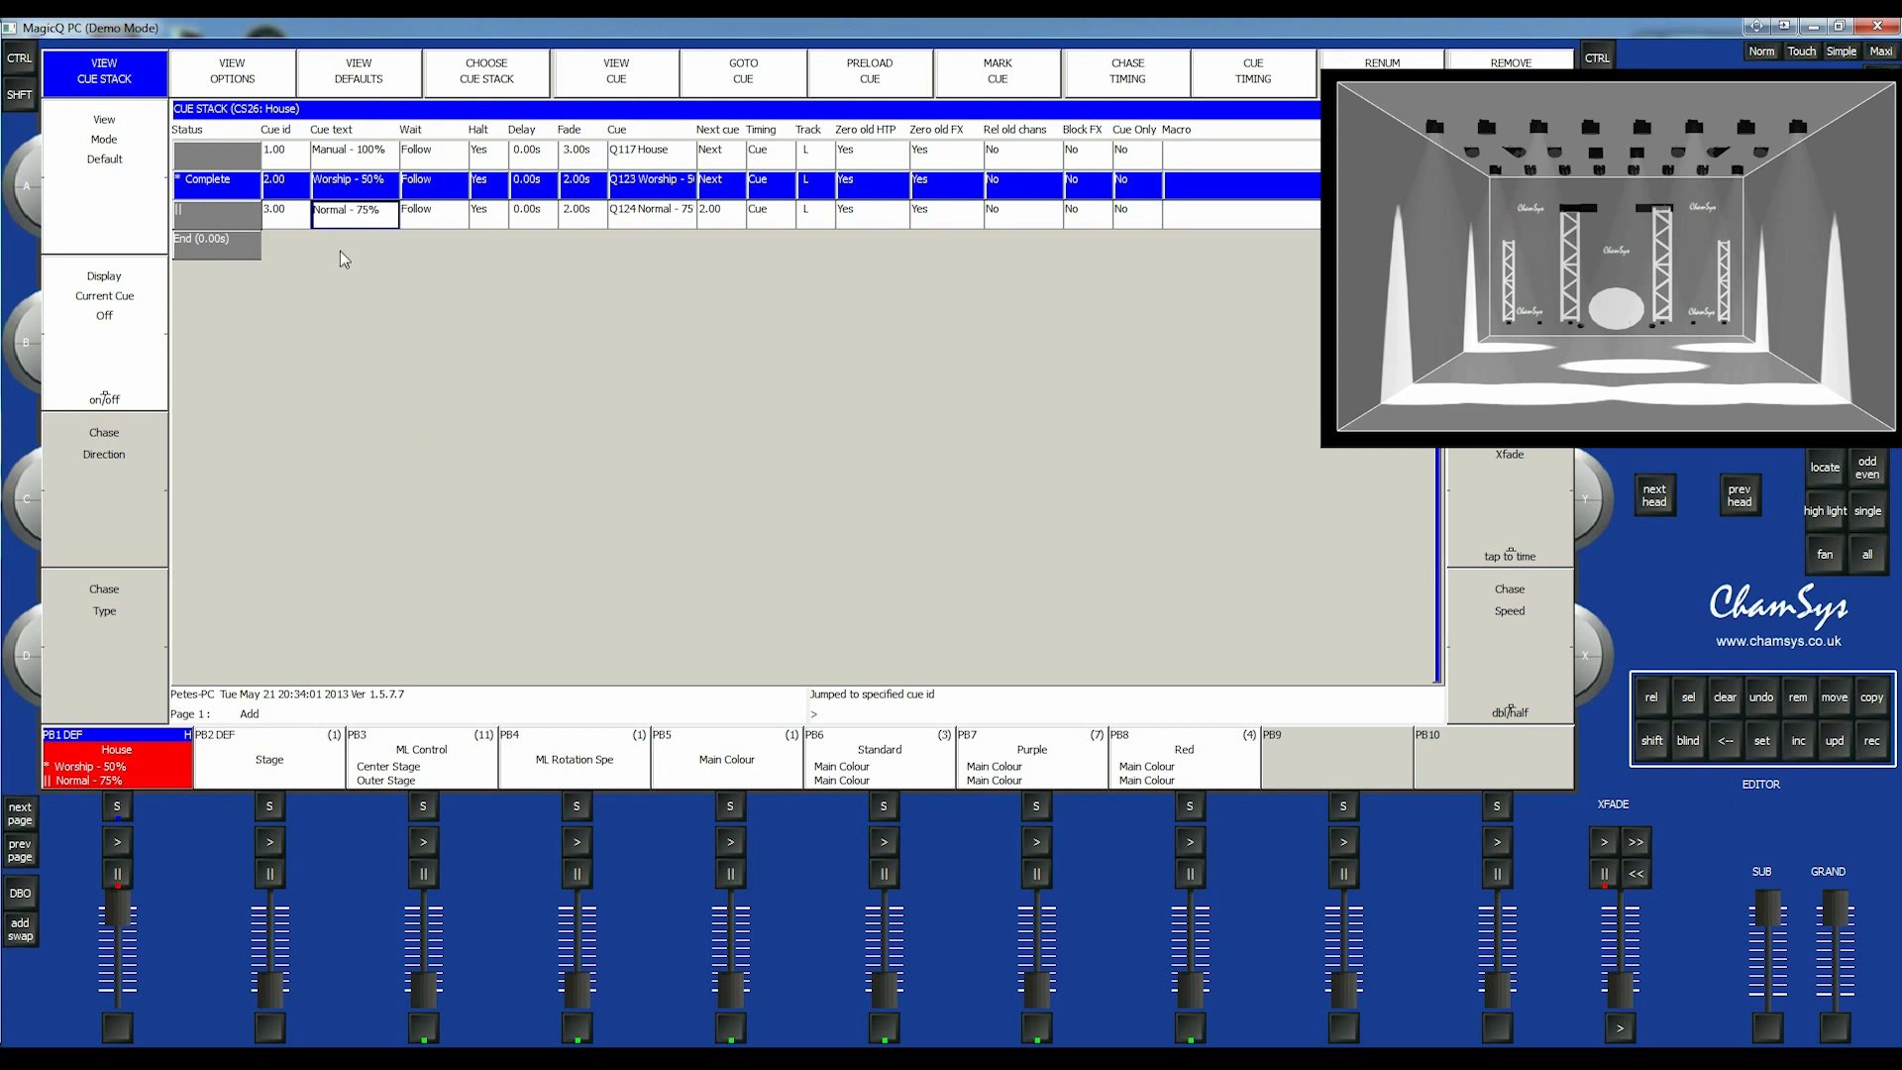
click(119, 842)
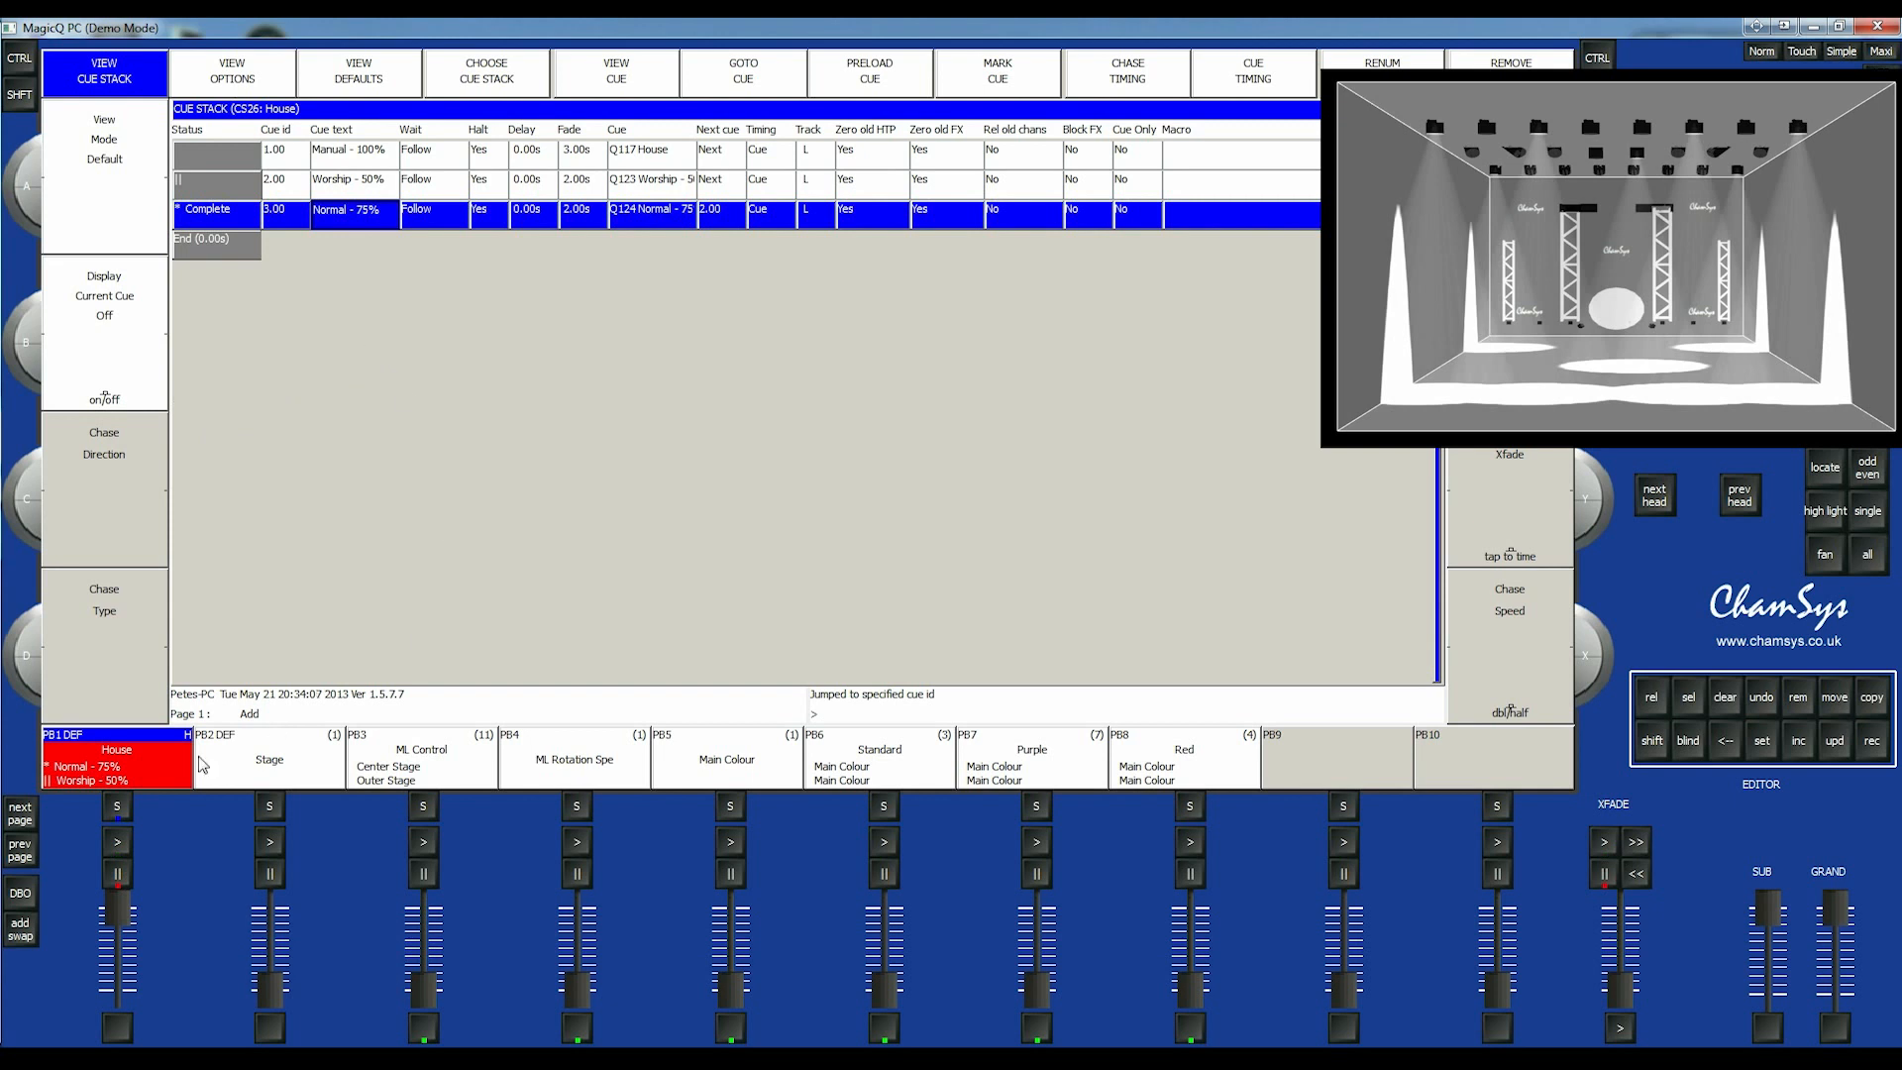
click(116, 842)
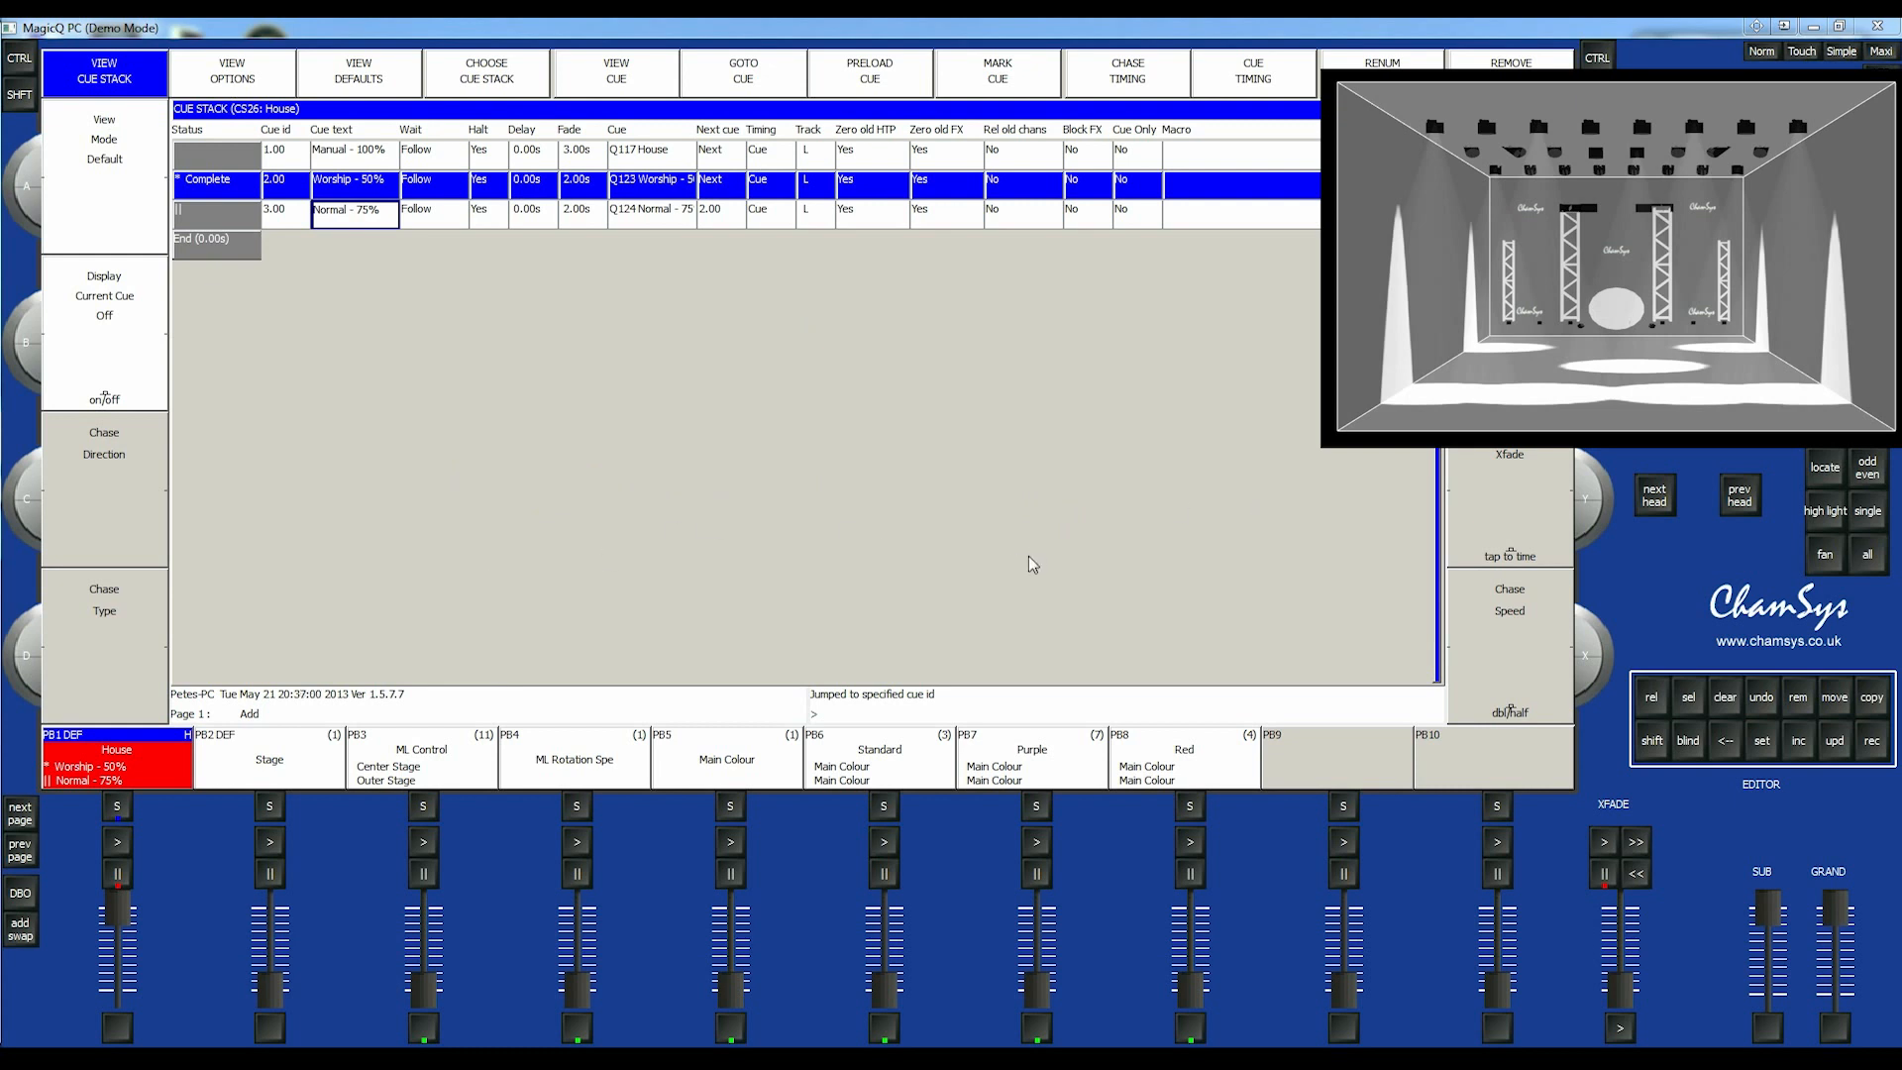
- Remove the Purple playback from PB7 and the Red playback from PB8, confirming each removal
mouse_move(876, 965)
mouse_down()
mouse_move(884, 946)
mouse_move(884, 988)
mouse_up()
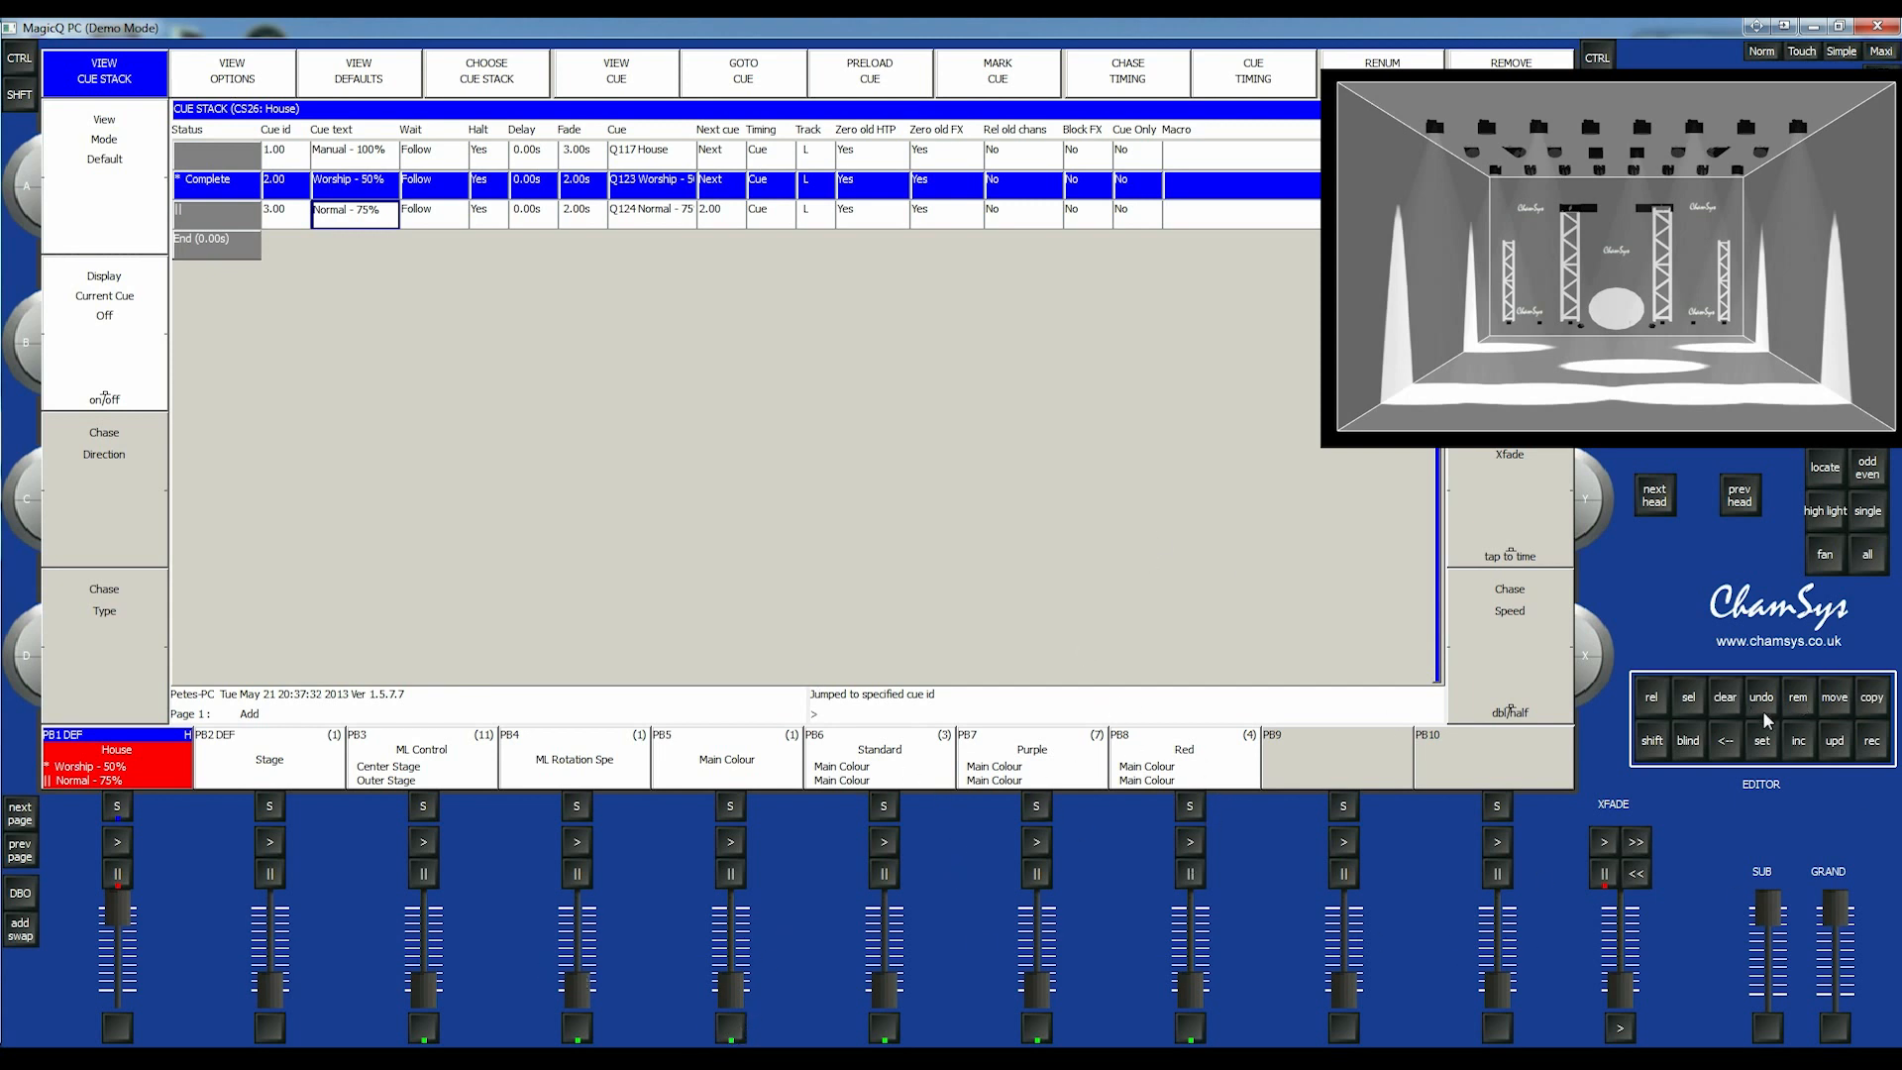
click(1801, 703)
click(711, 374)
click(1798, 705)
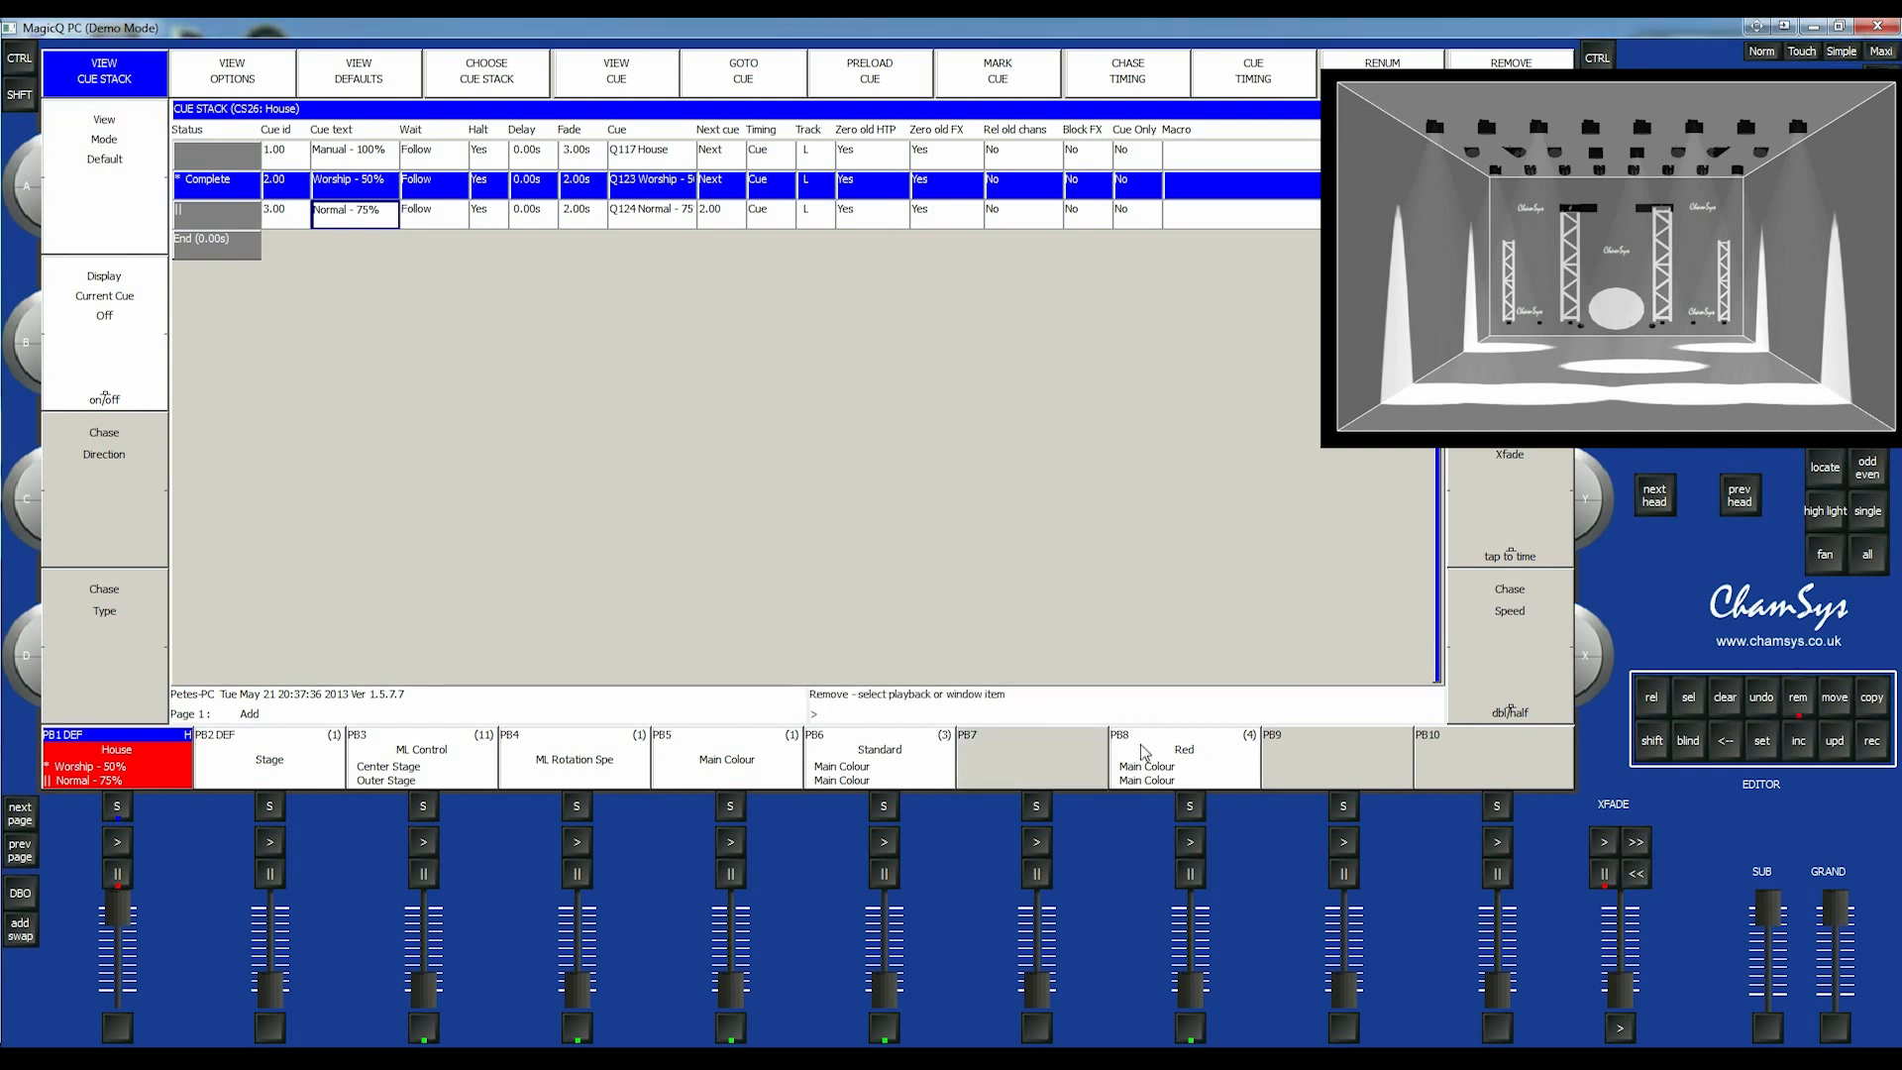
click(1201, 757)
click(710, 363)
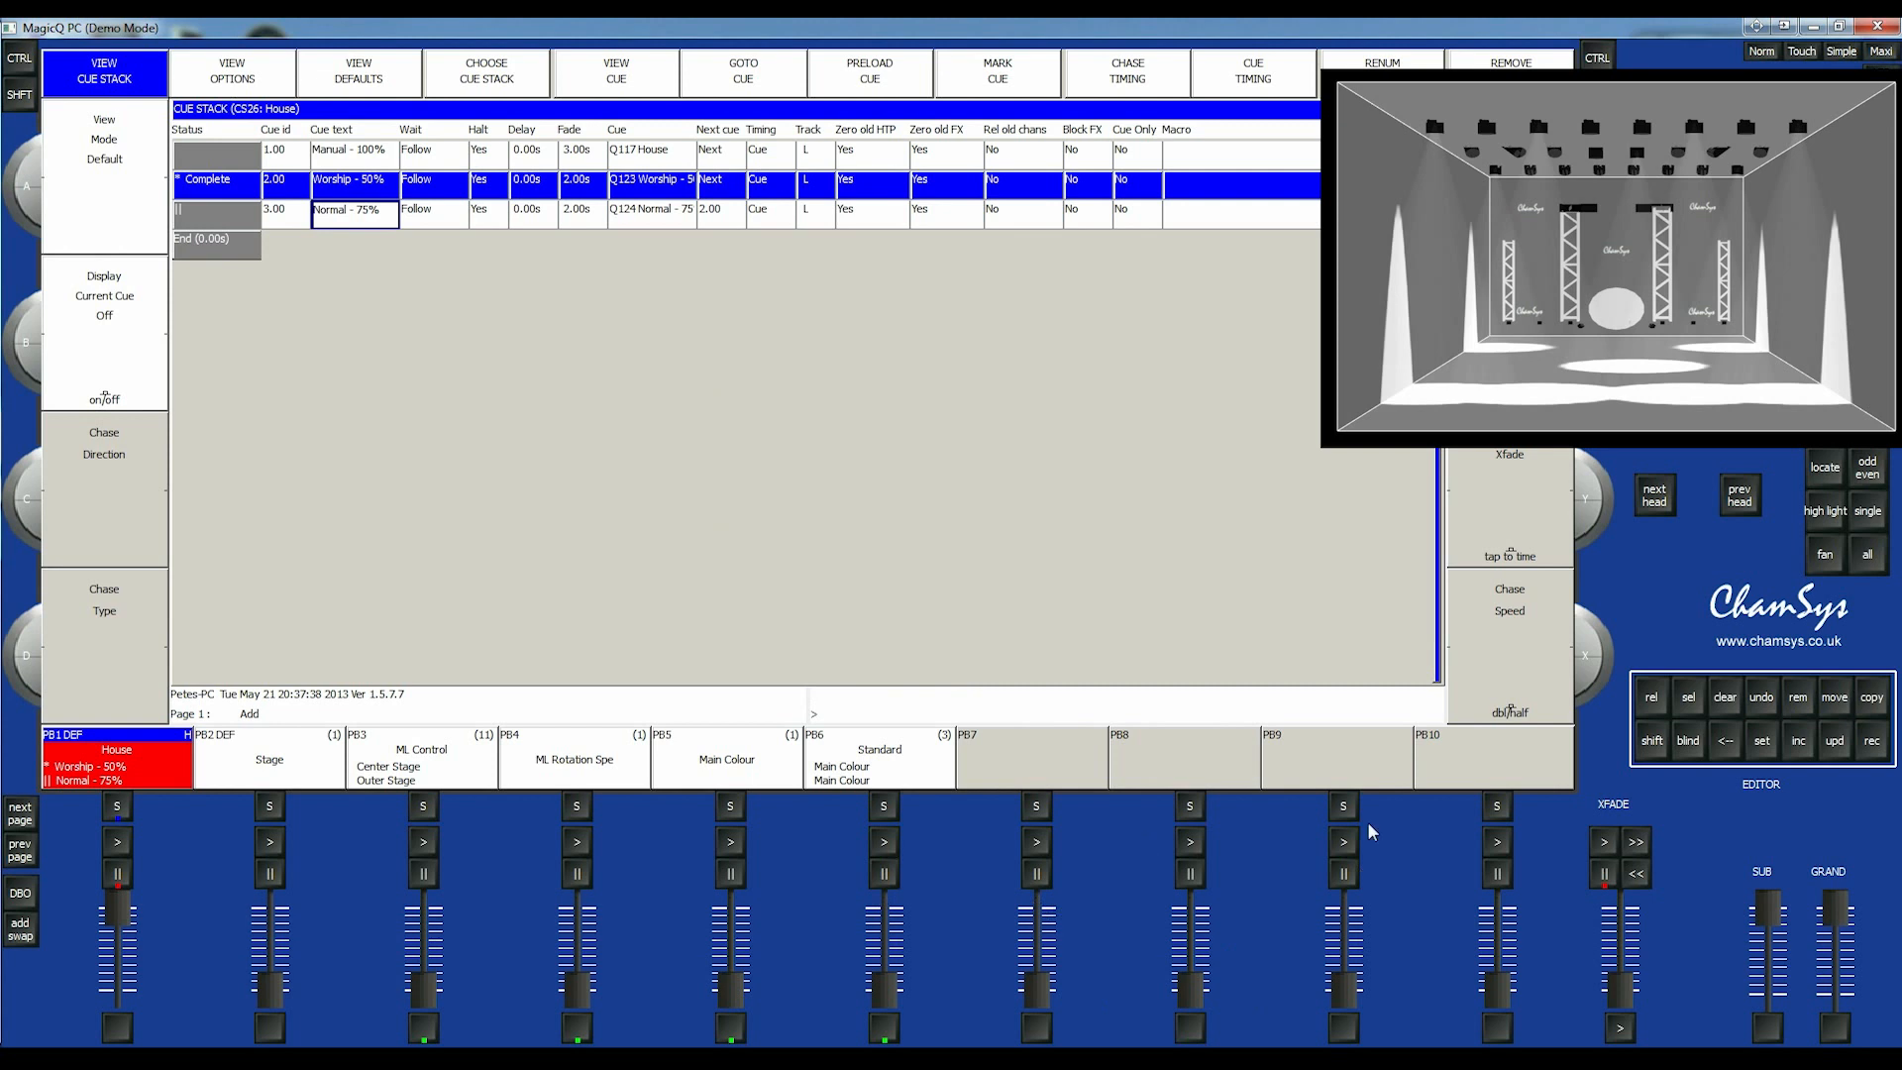